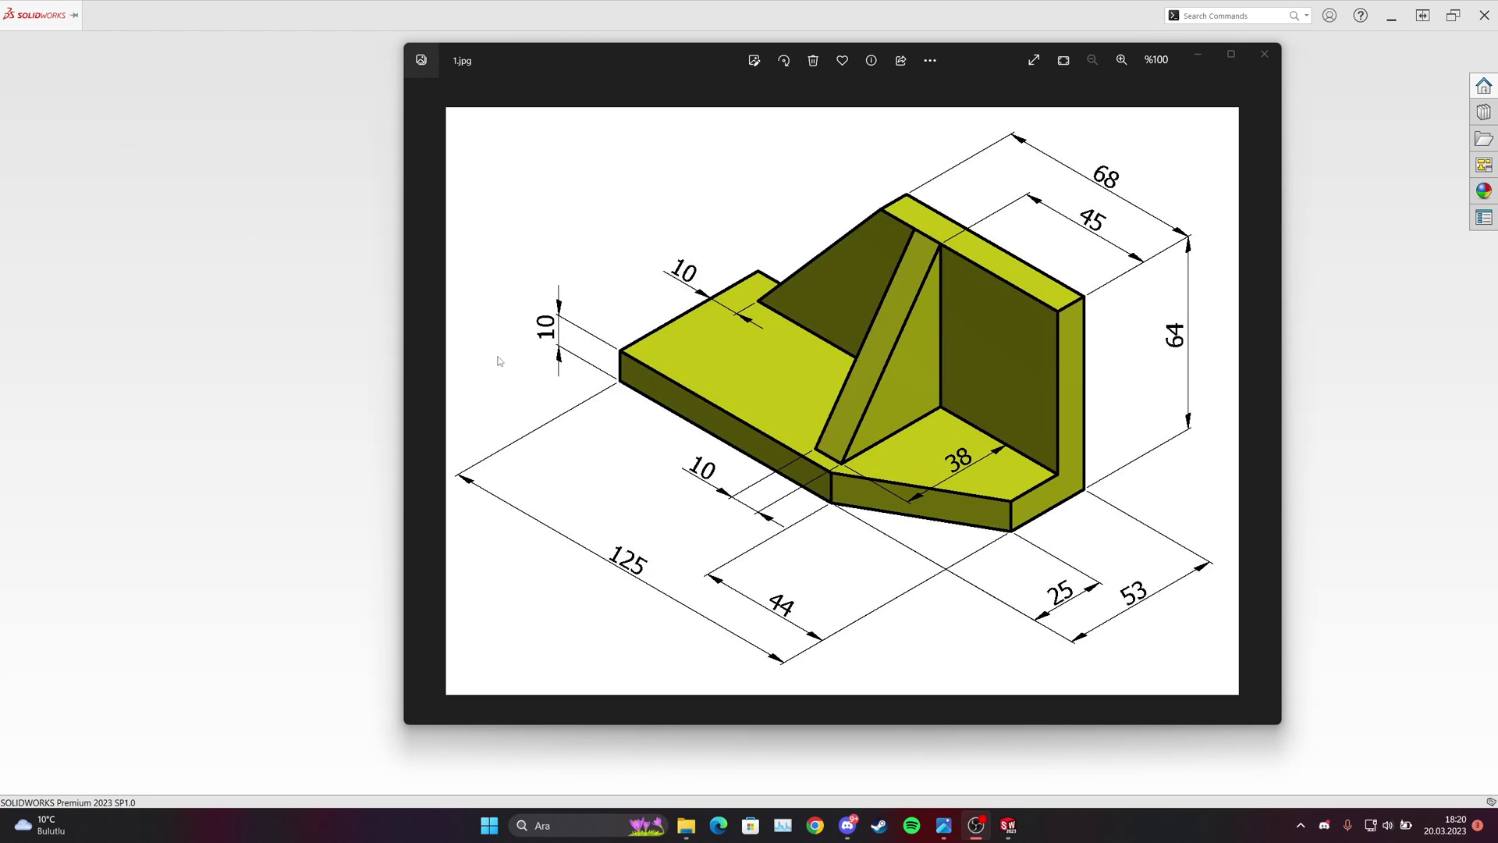
# Bring SOLIDWORKS in front of the reviewed reference drawing 1.jpg.
pyautogui.click(265, 277)
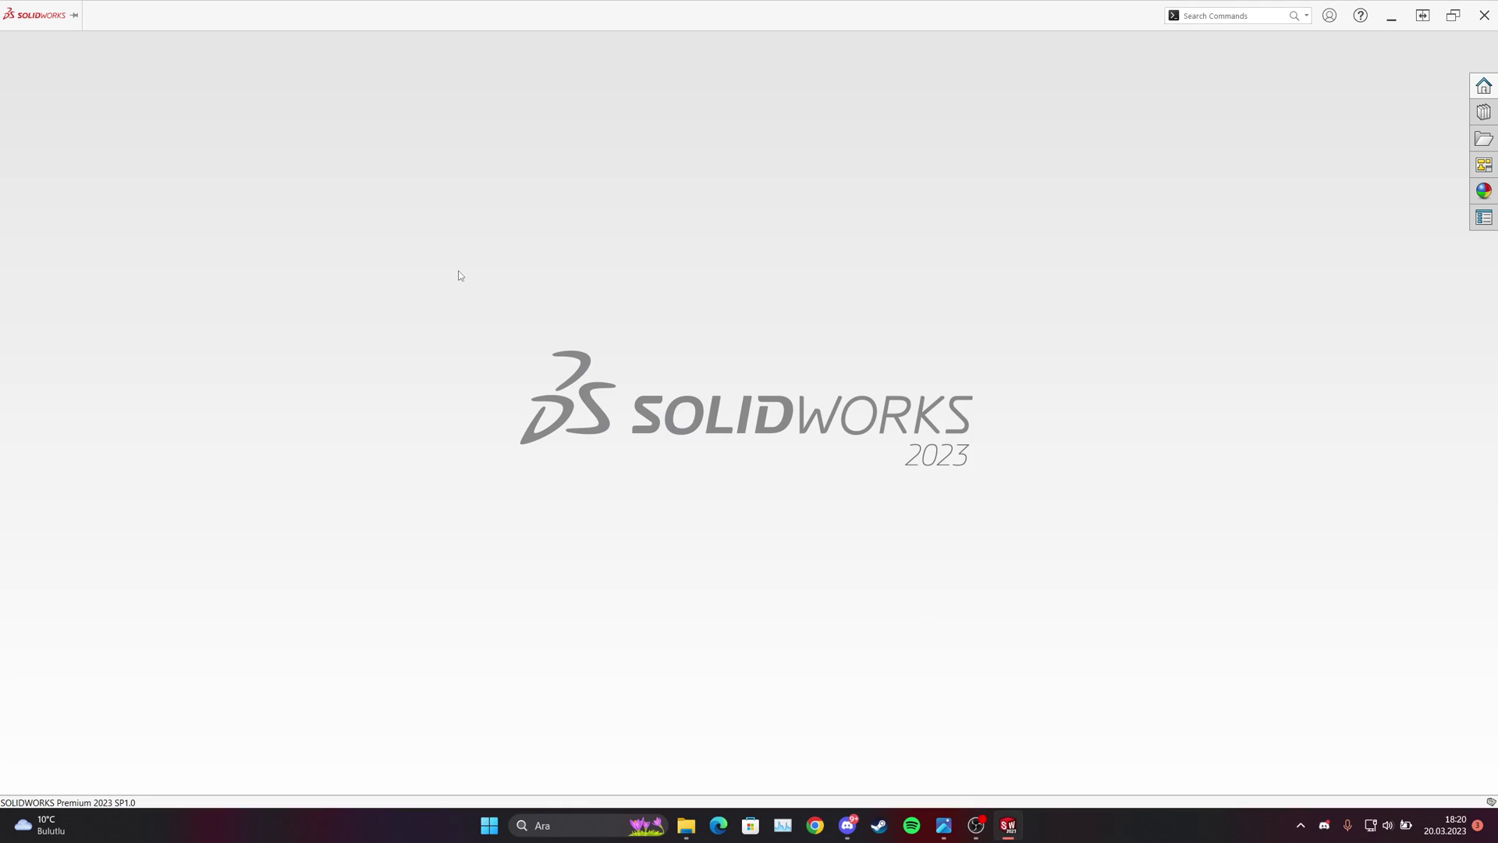
# Create a new Part document, Part3, and select its Front Plane.
pyautogui.moveTo(70, 21)
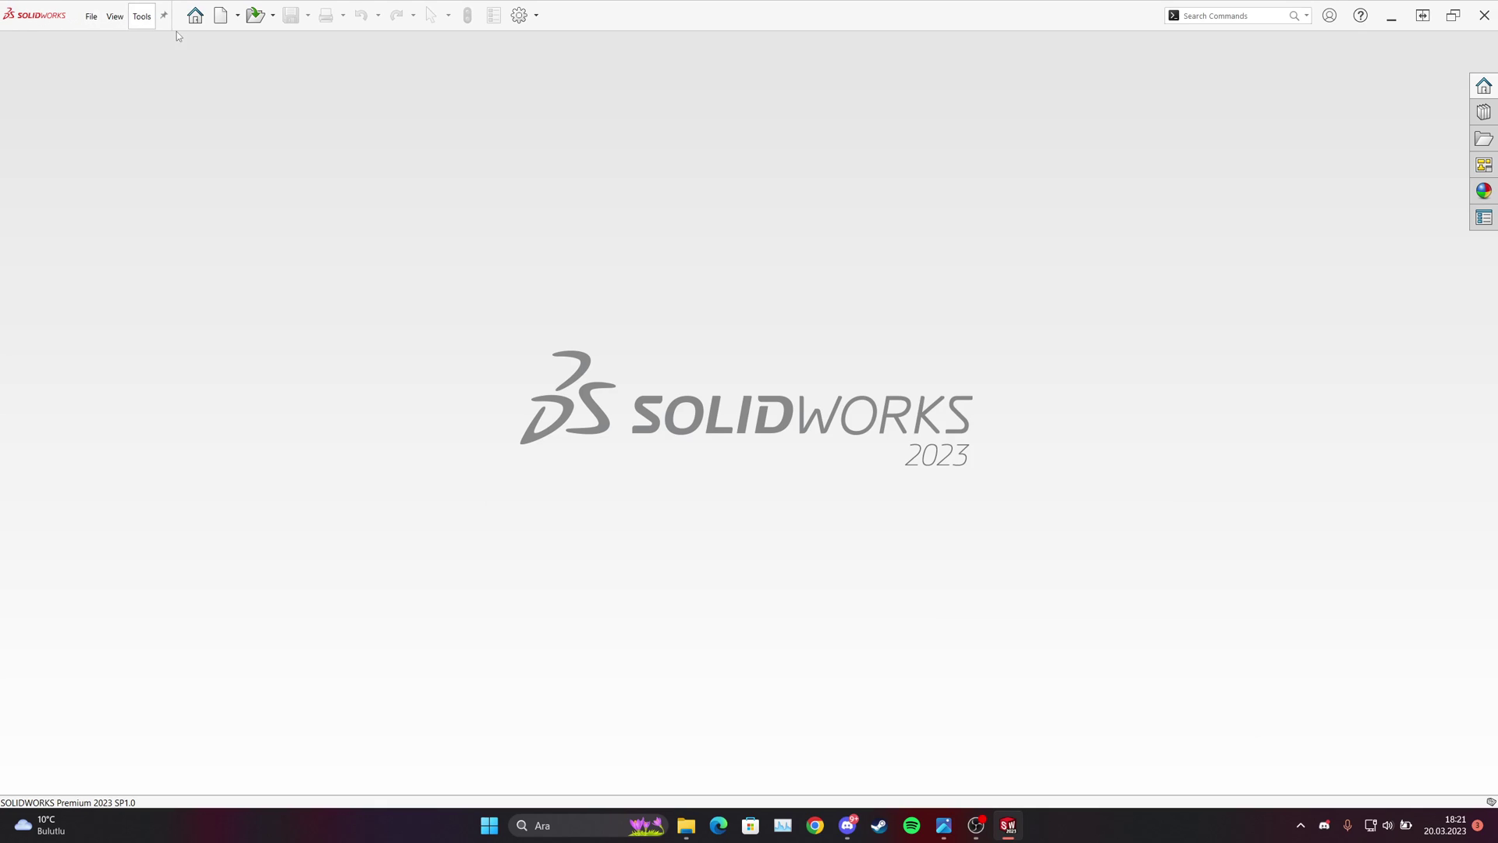
pyautogui.click(220, 15)
pyautogui.click(273, 314)
pyautogui.click(478, 462)
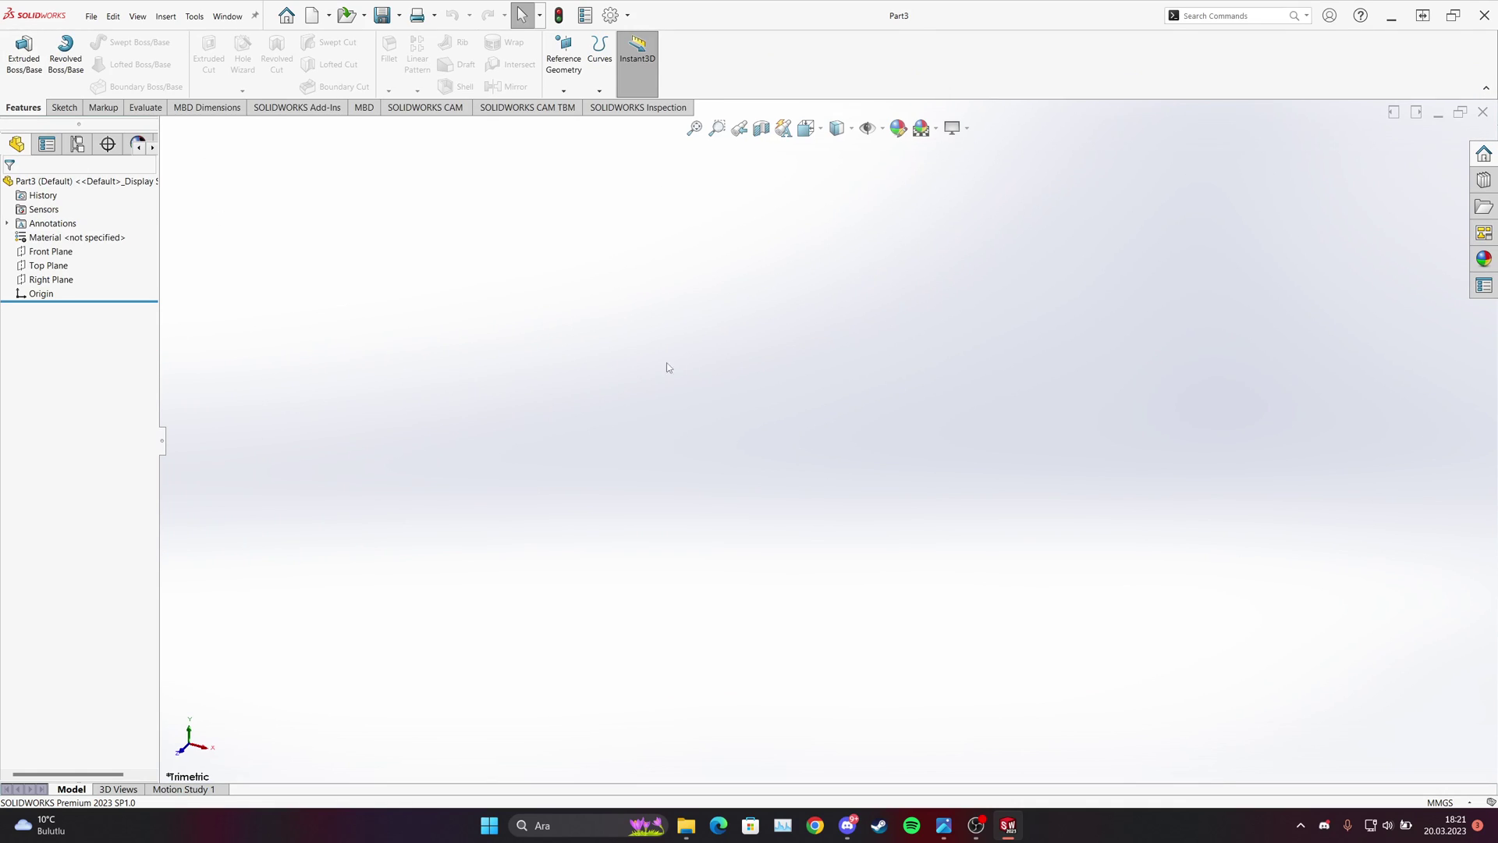
pyautogui.click(55, 256)
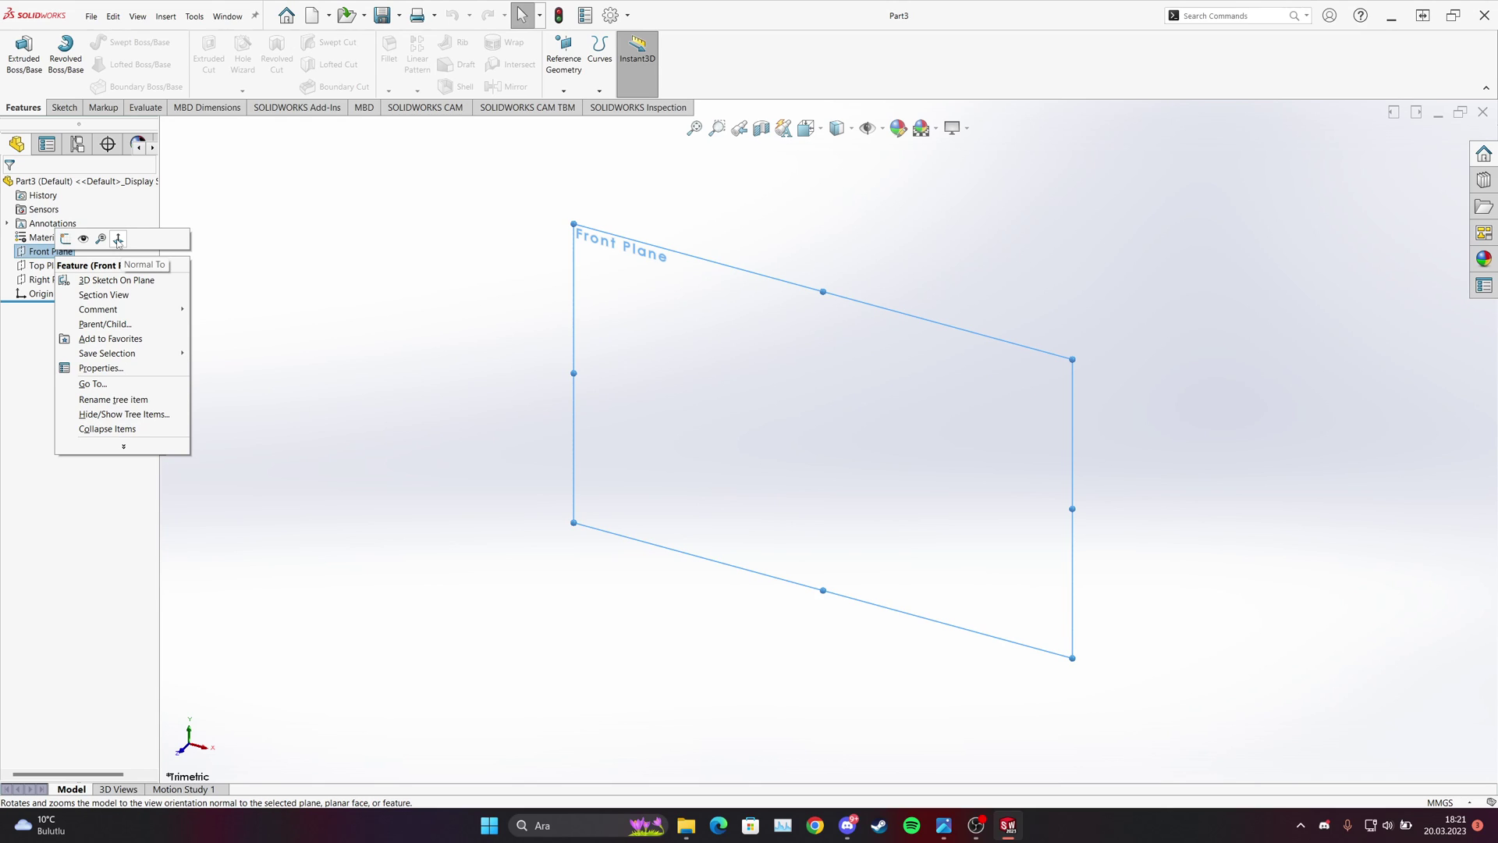
# Start Sketch1 on the Front Plane, viewed normal to it.
pyautogui.click(117, 239)
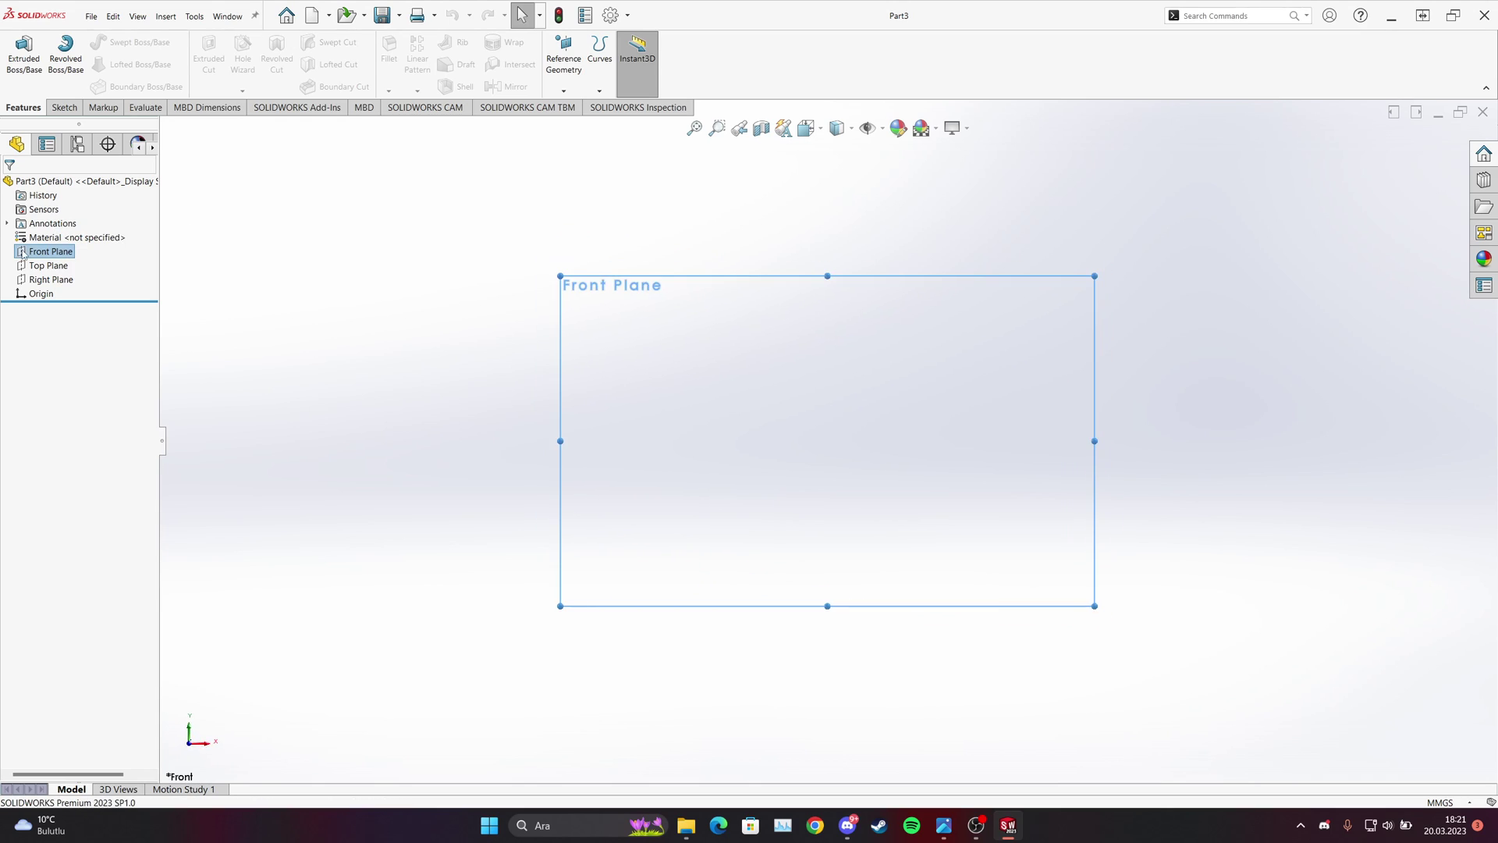
pyautogui.rightClick(53, 255)
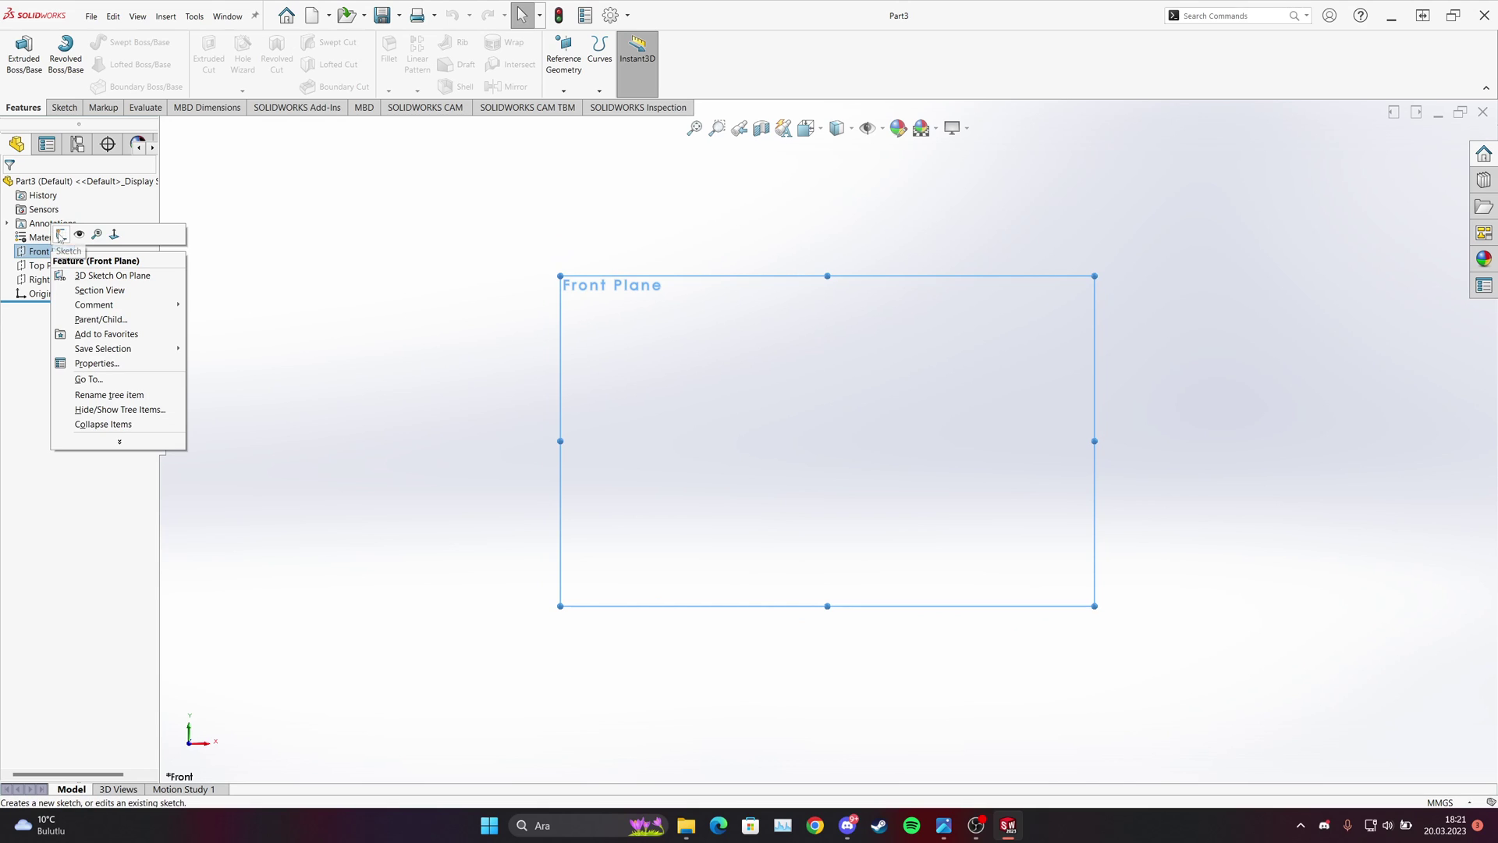
pyautogui.click(69, 233)
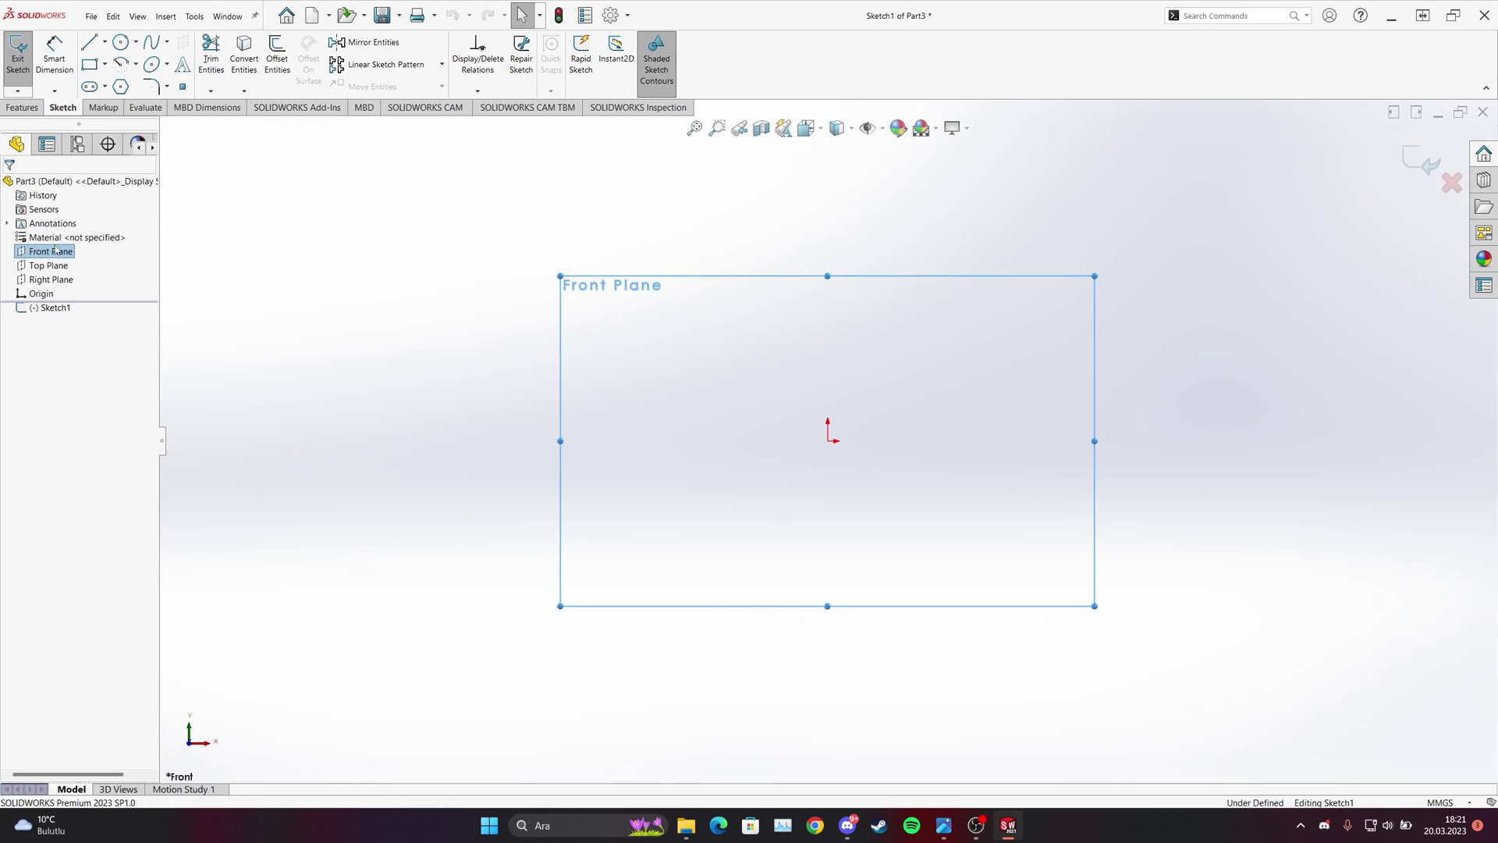
pyautogui.click(11, 107)
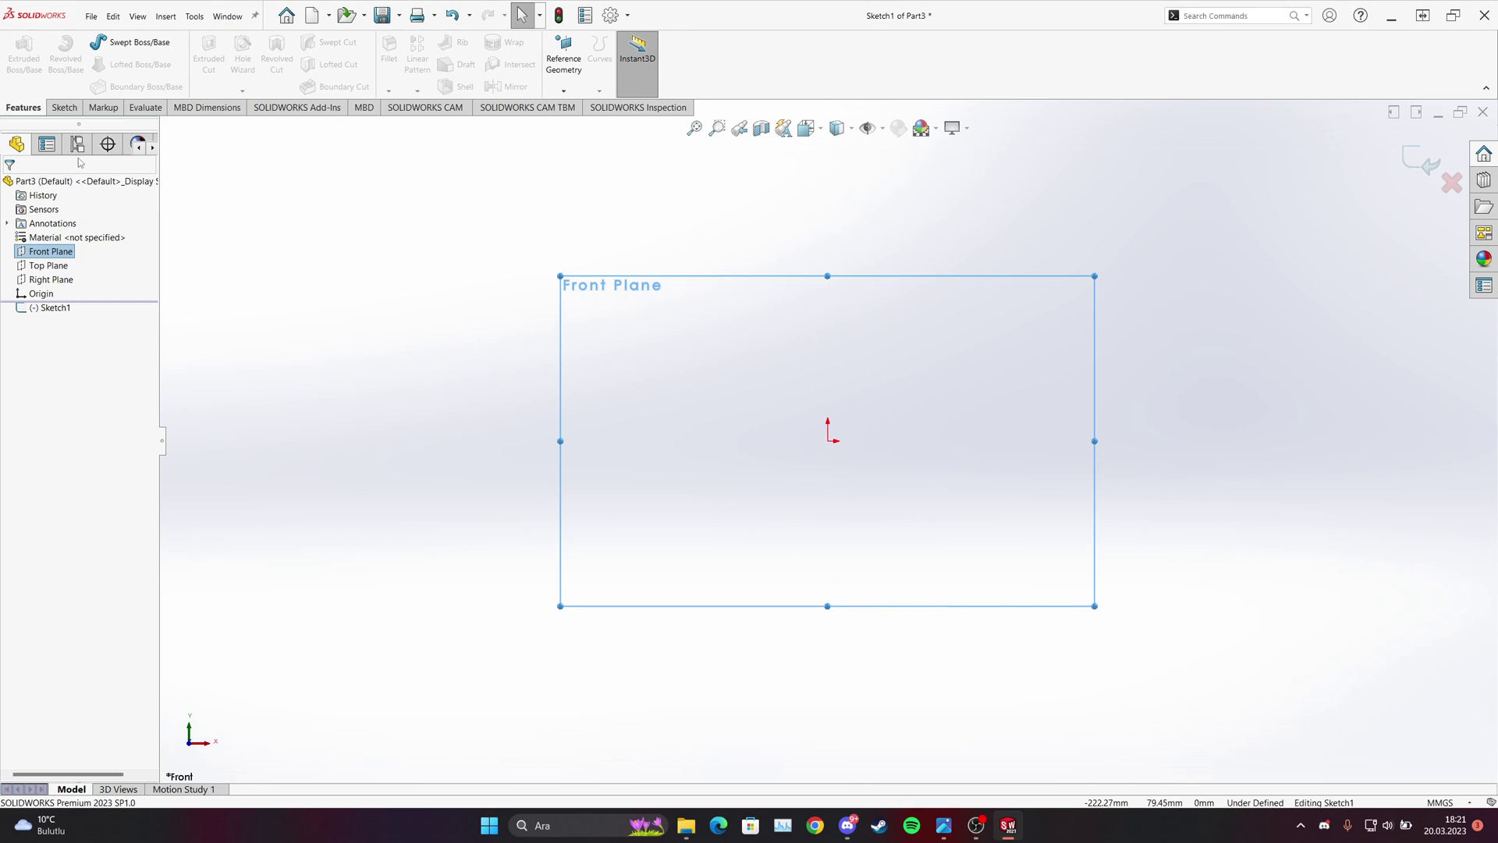
pyautogui.click(65, 109)
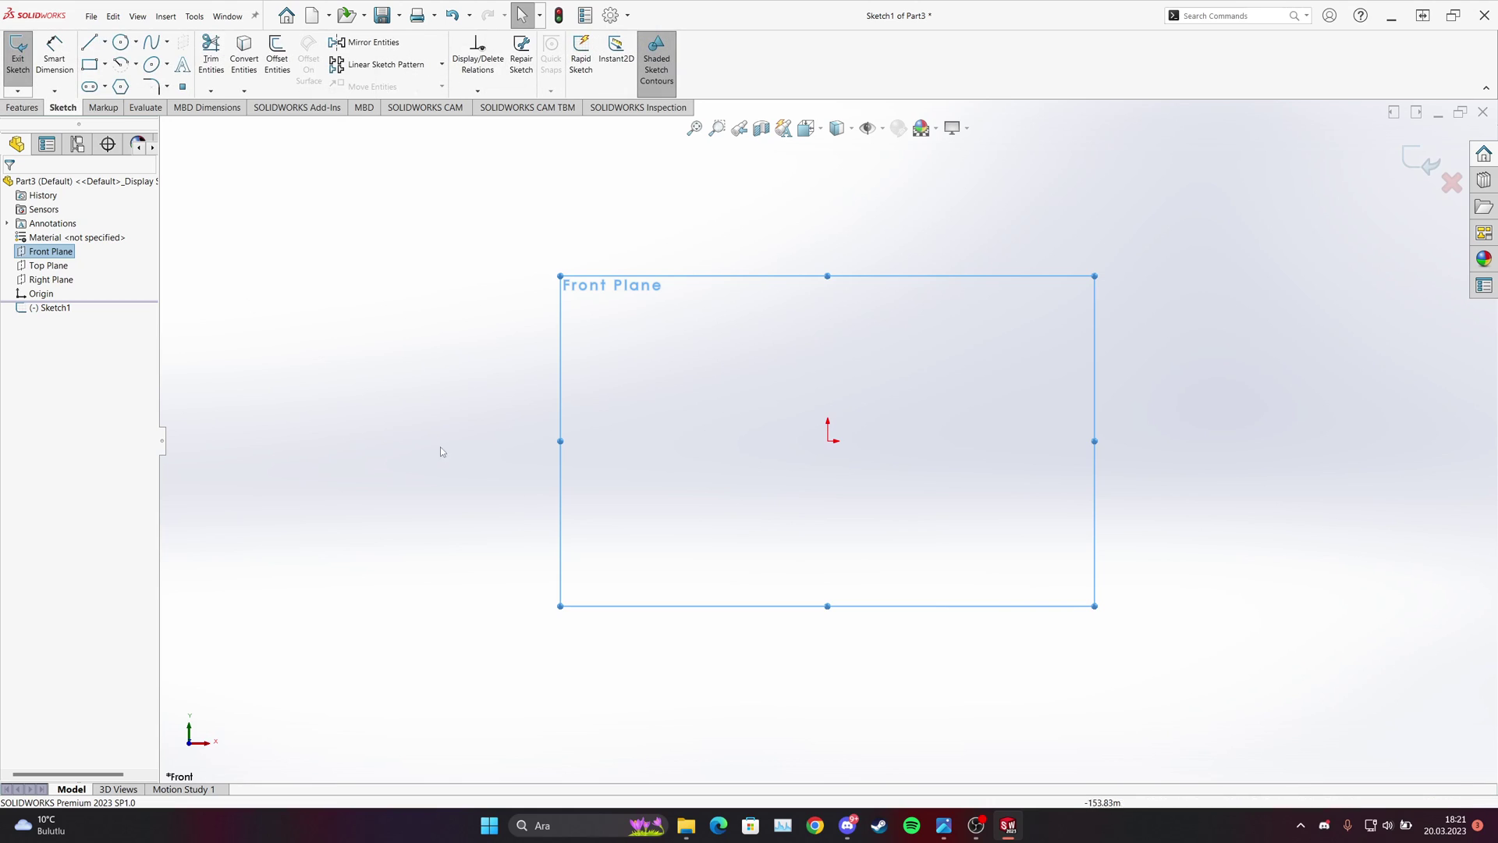
# Check the reference drawing, then choose the Center Rectangle tool.
pyautogui.click(943, 825)
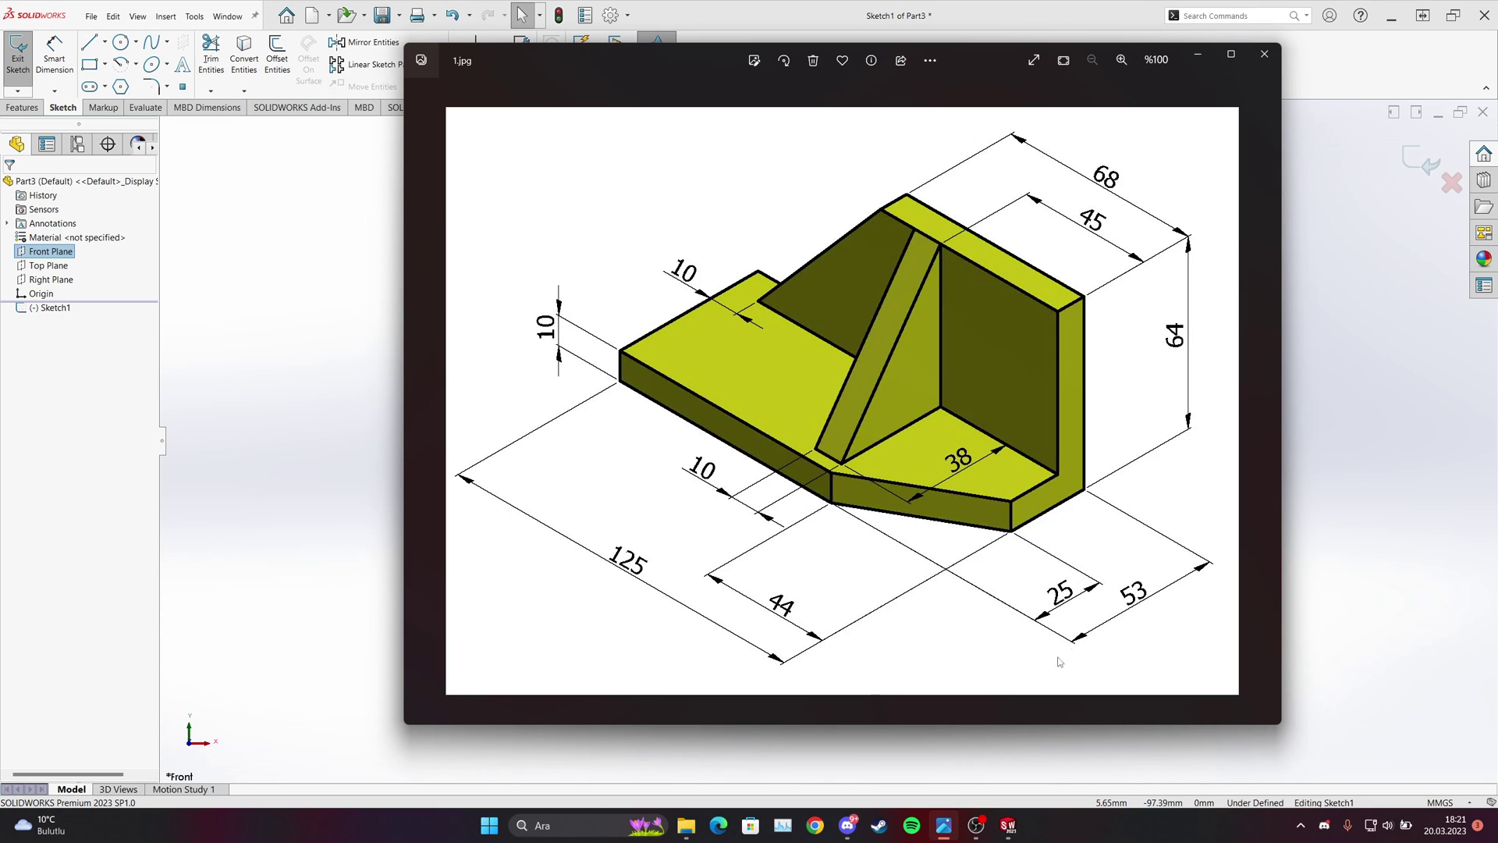
pyautogui.click(41, 254)
pyautogui.click(104, 64)
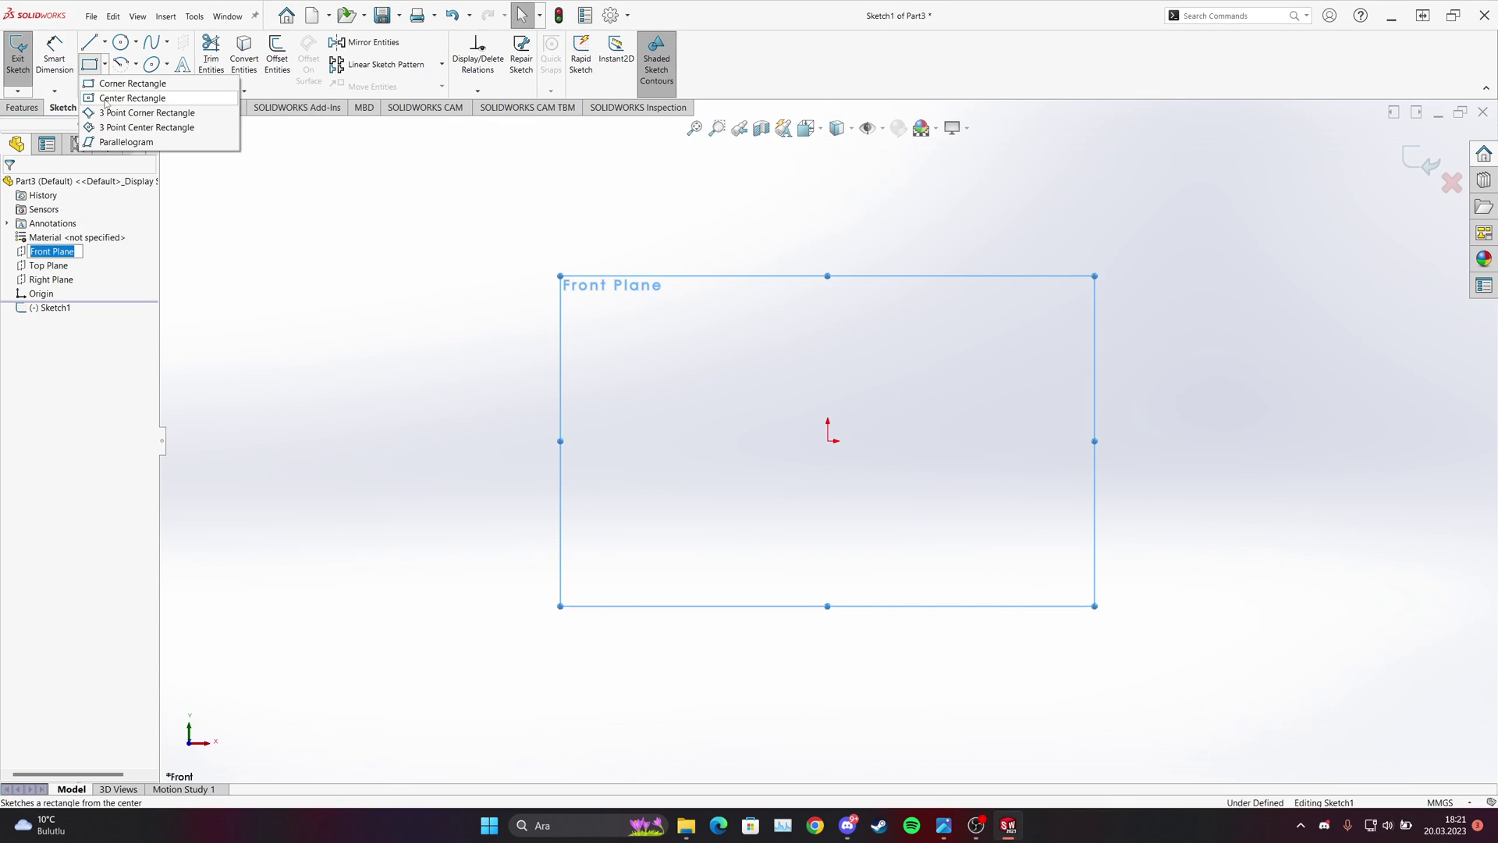
pyautogui.click(147, 100)
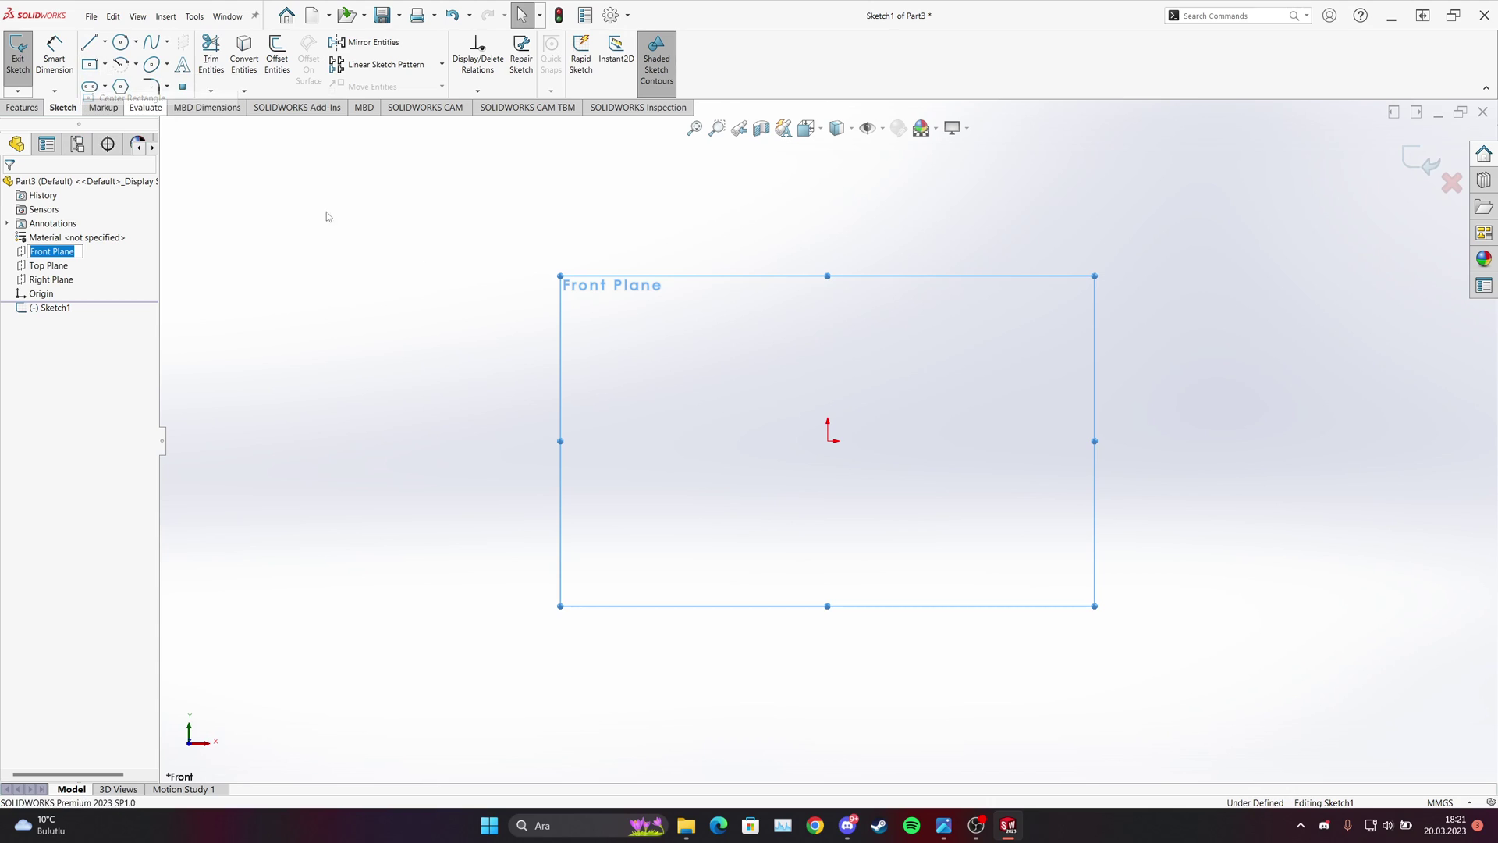
# Draw a centre rectangle on the origin and dimension its width to 125.
pyautogui.click(828, 441)
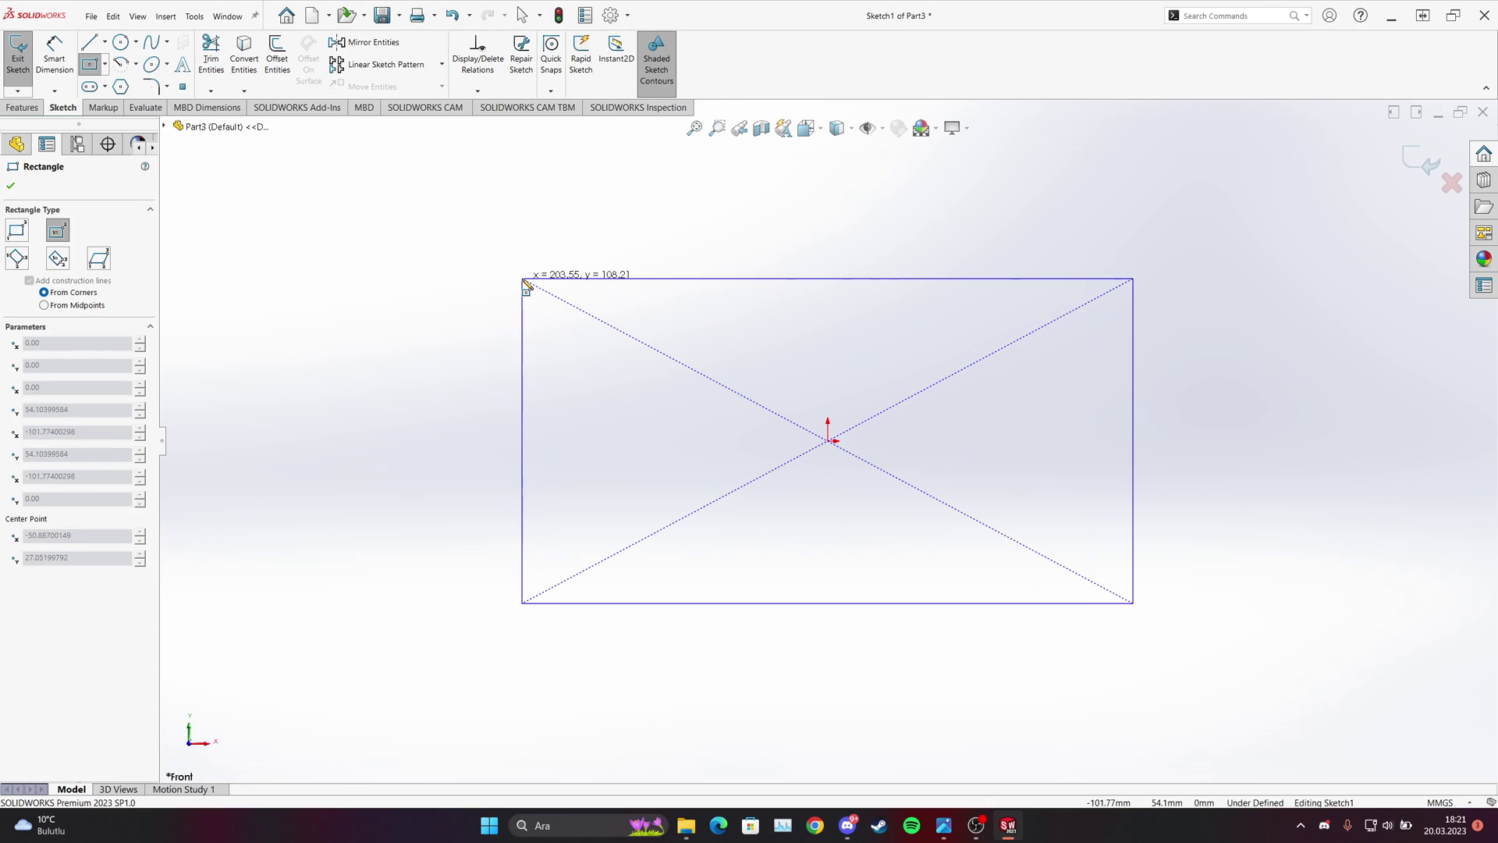
pyautogui.click(522, 278)
pyautogui.click(11, 185)
pyautogui.click(53, 62)
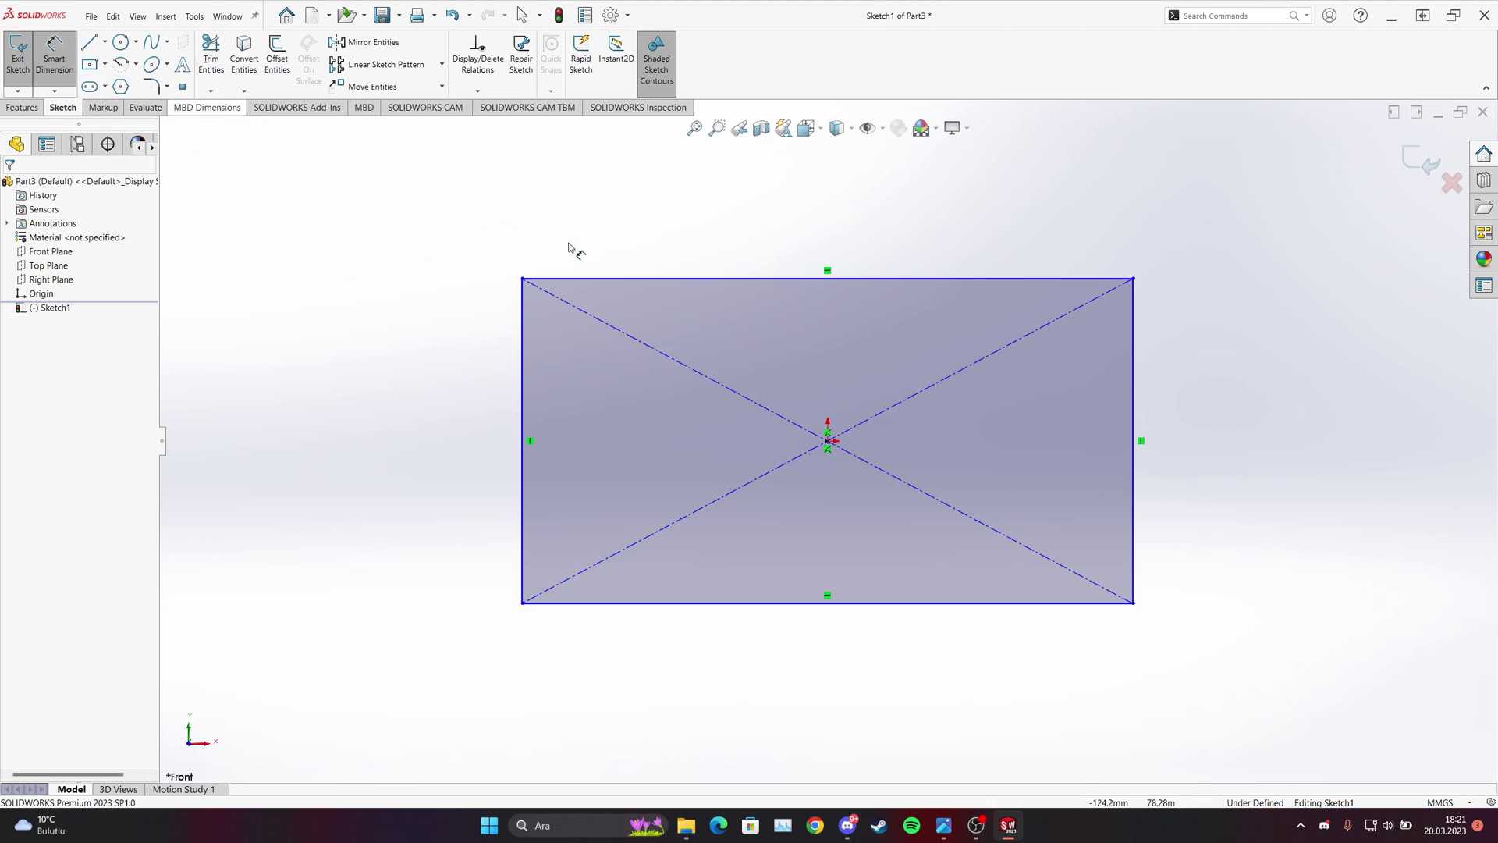
pyautogui.click(705, 278)
pyautogui.click(703, 226)
pyautogui.write('125')
pyautogui.press('Return')
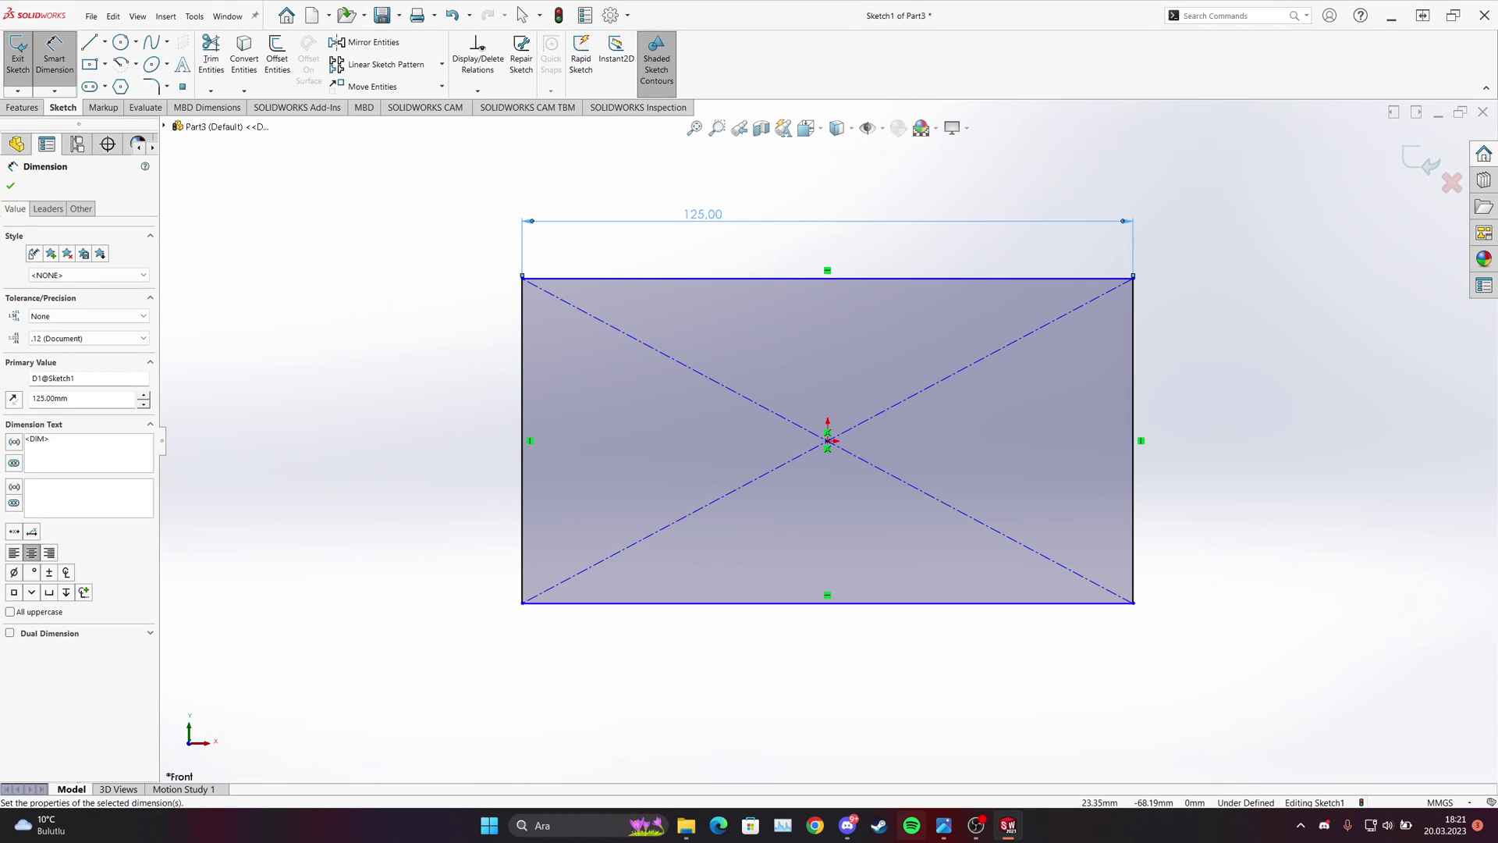
# Set the rectangle's height to 53 and bring the reference drawing back up.
pyautogui.click(943, 824)
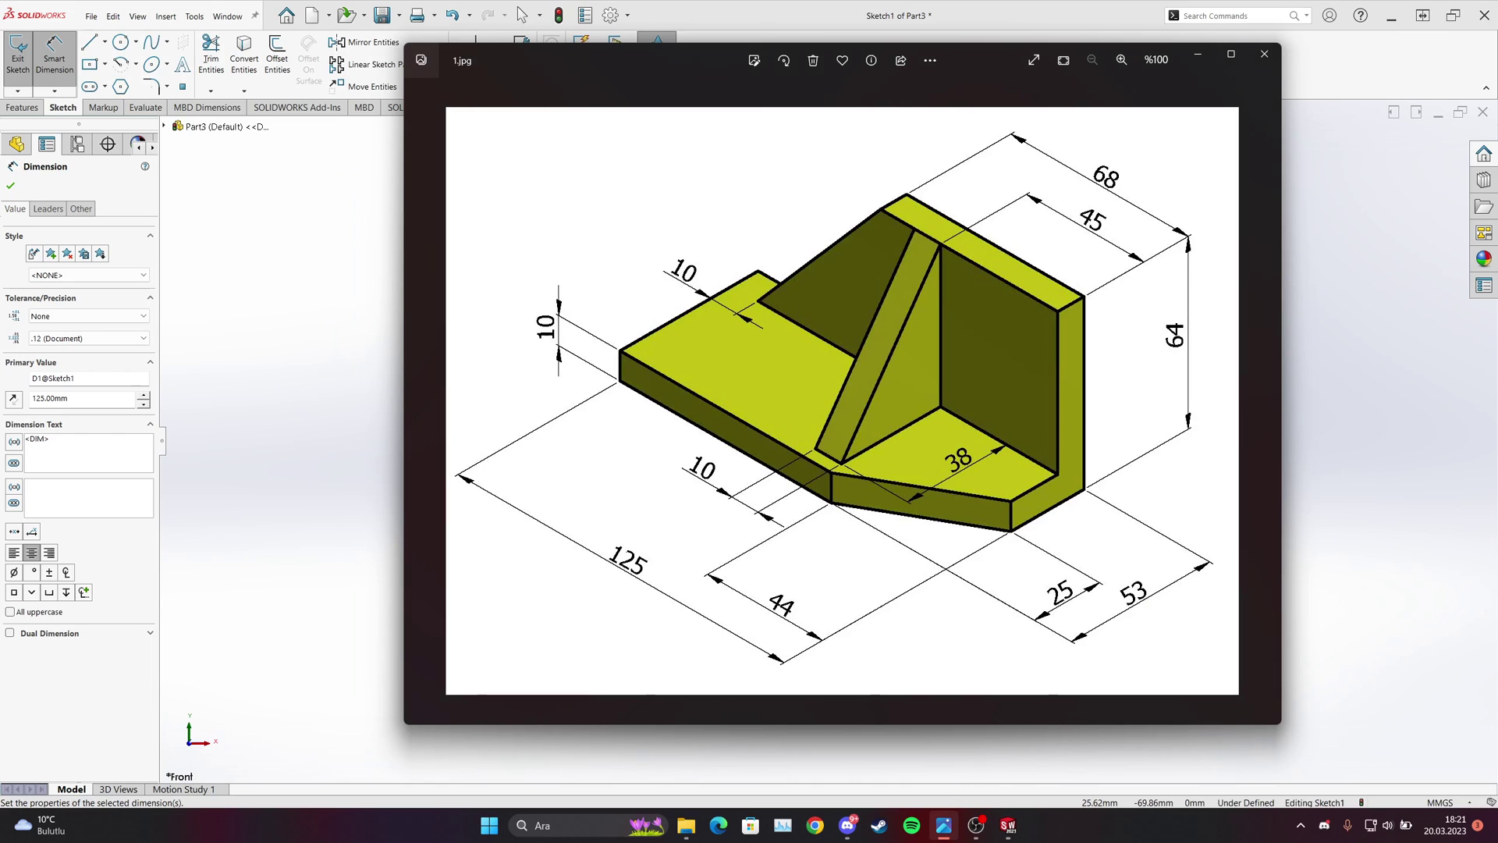
pyautogui.click(1011, 737)
pyautogui.click(1133, 459)
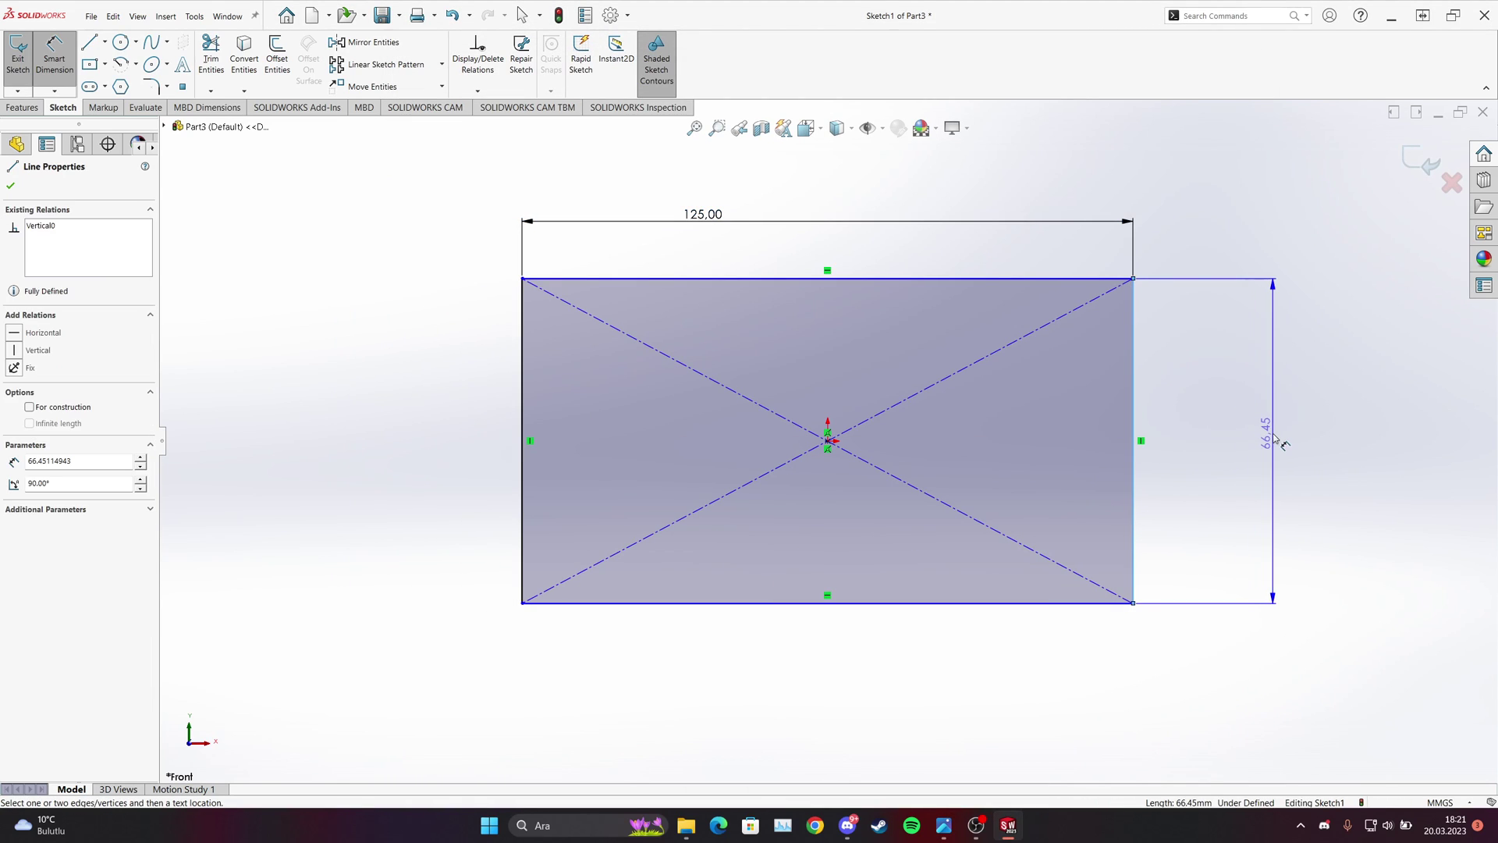
pyautogui.click(1272, 433)
pyautogui.write('53')
pyautogui.press('Return')
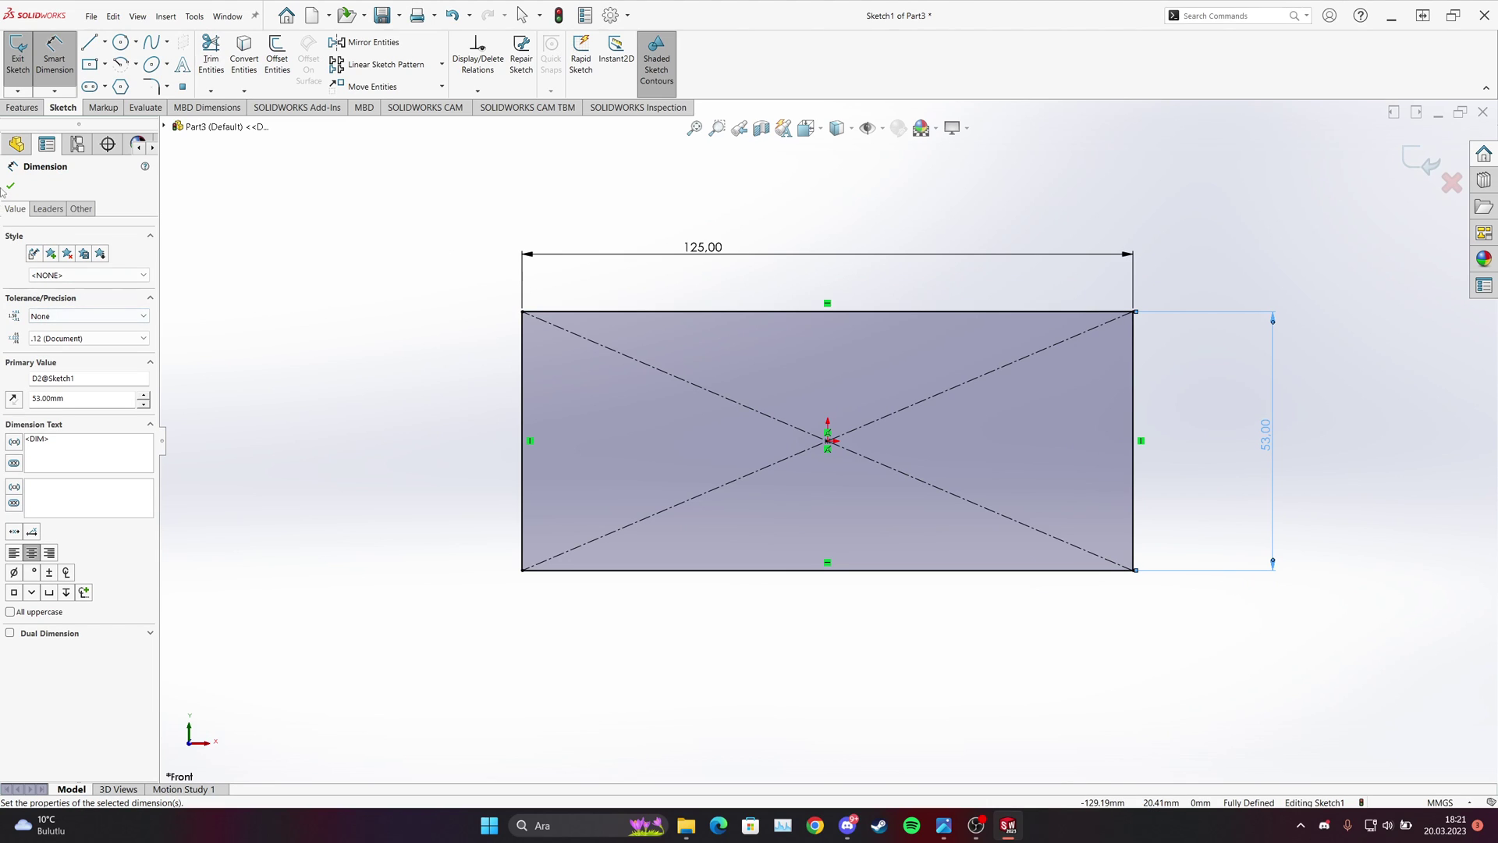
pyautogui.press('Escape')
pyautogui.click(944, 821)
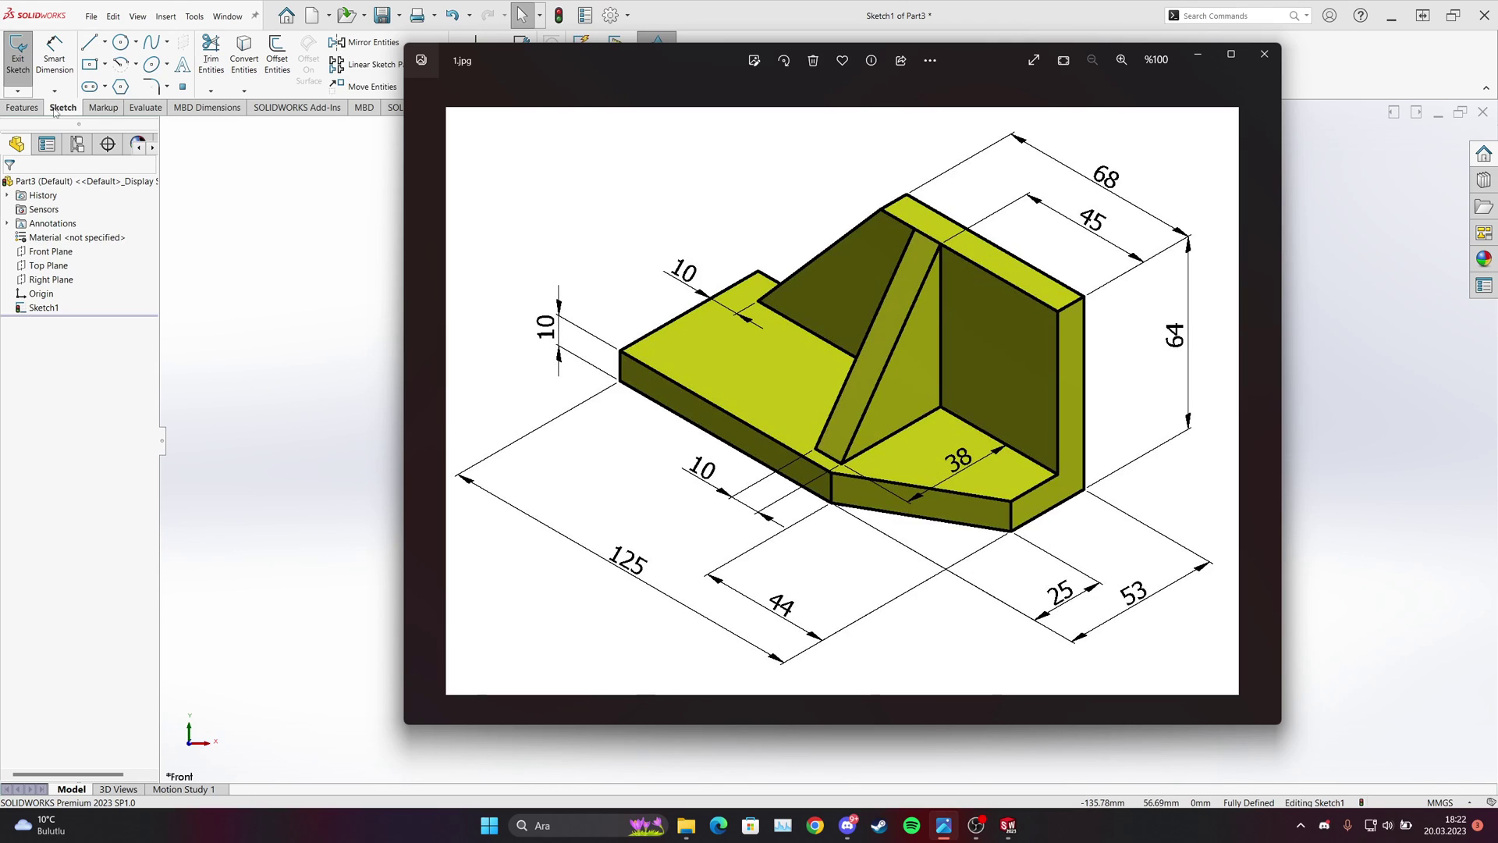
# Extrude the 125 by 53 rectangle 10 mm into Boss-Extrude1, then recheck the reference.
pyautogui.click(22, 107)
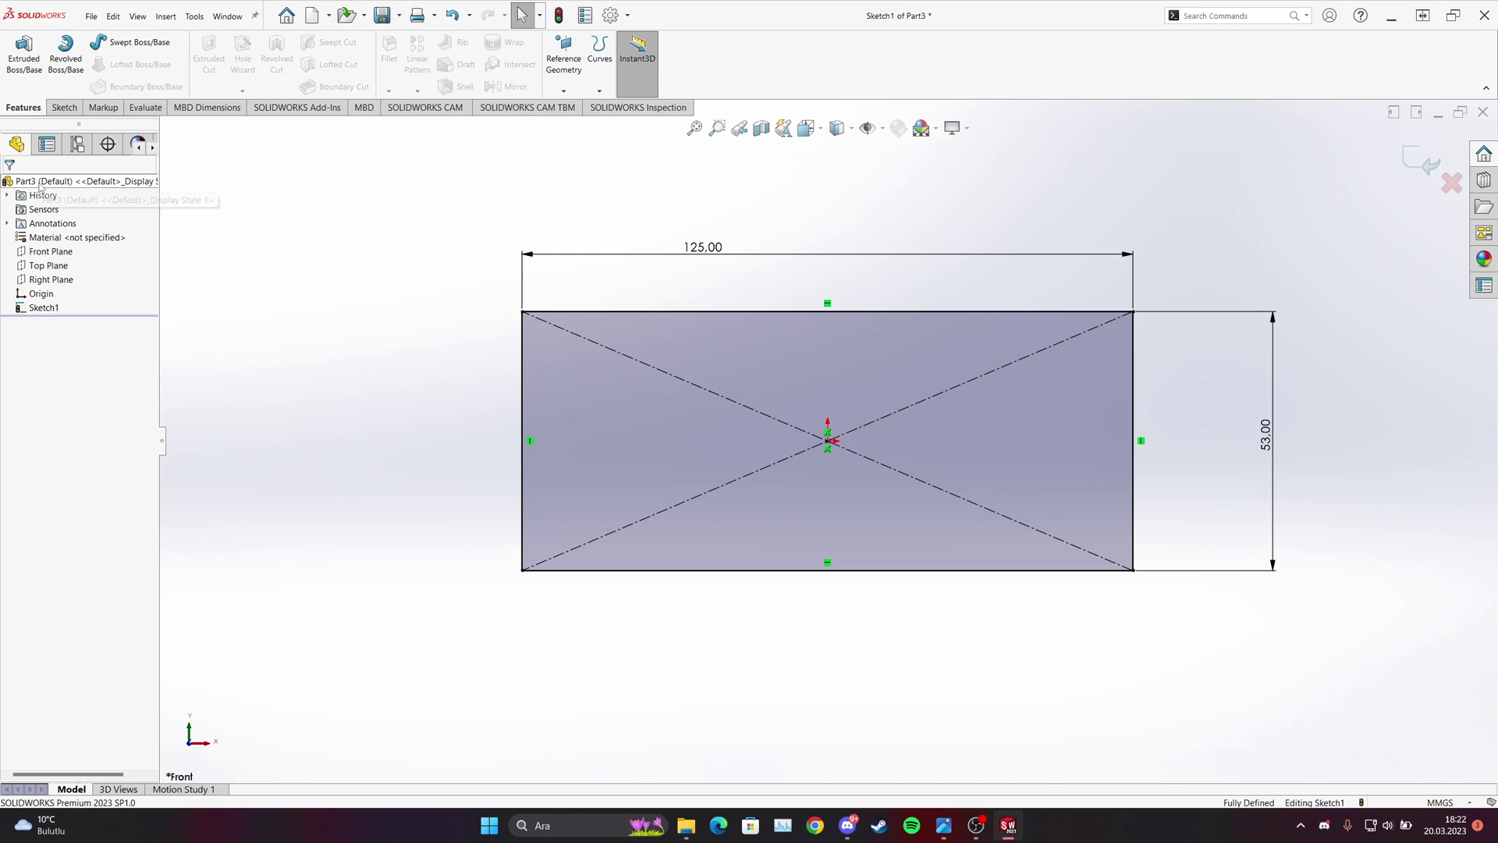
pyautogui.click(29, 69)
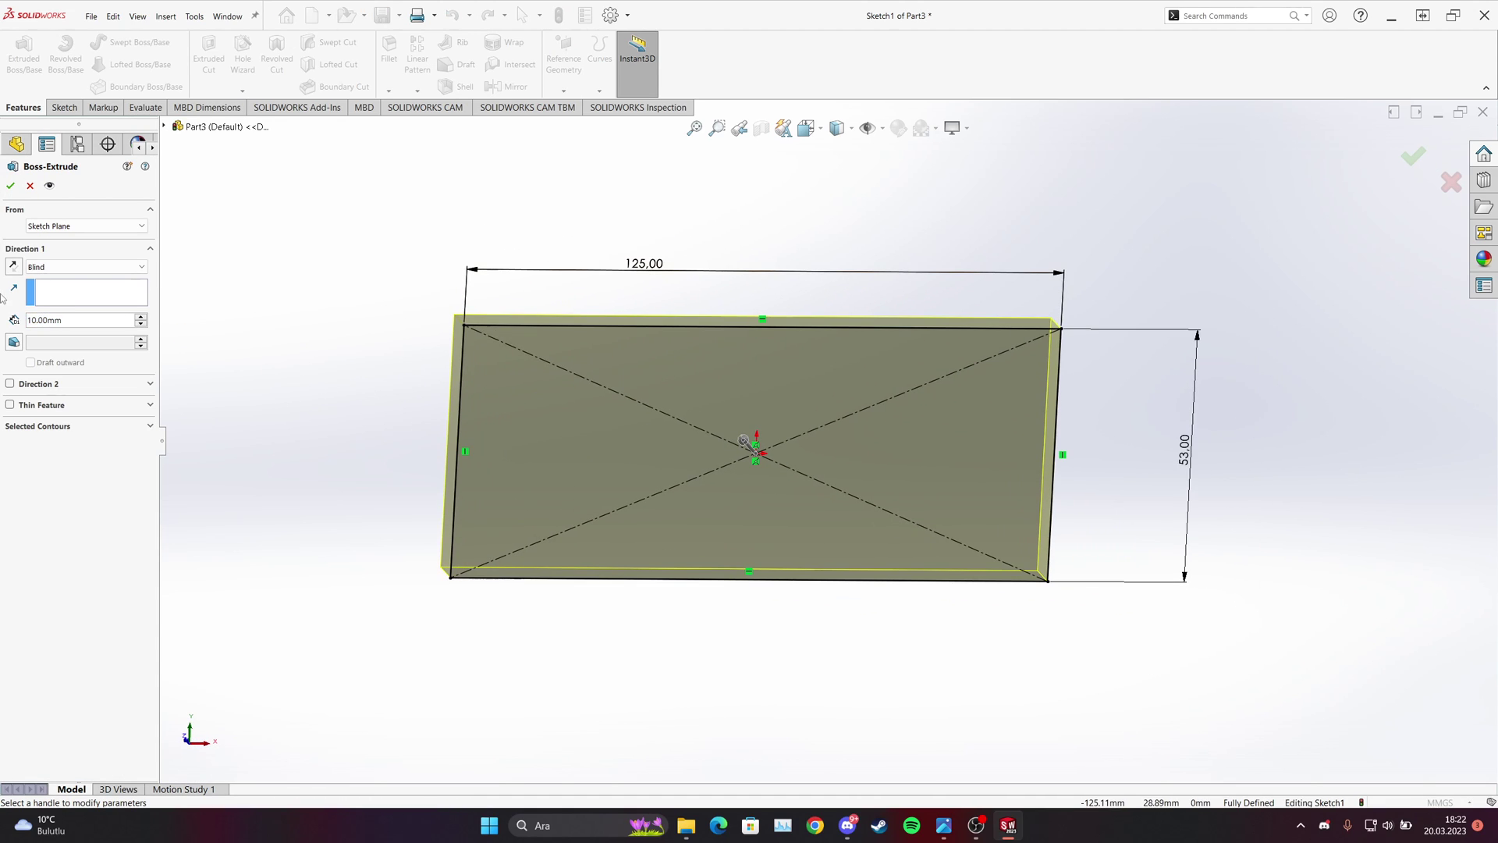
pyautogui.moveTo(624, 344); pyautogui.dragTo(652, 429, button='middle')
pyautogui.click(10, 185)
pyautogui.moveTo(540, 412)
pyautogui.mouseDown(button='middle')
pyautogui.moveTo(753, 435)
pyautogui.moveTo(736, 438)
pyautogui.moveTo(884, 637)
pyautogui.mouseUp(button='middle')
pyautogui.click(943, 824)
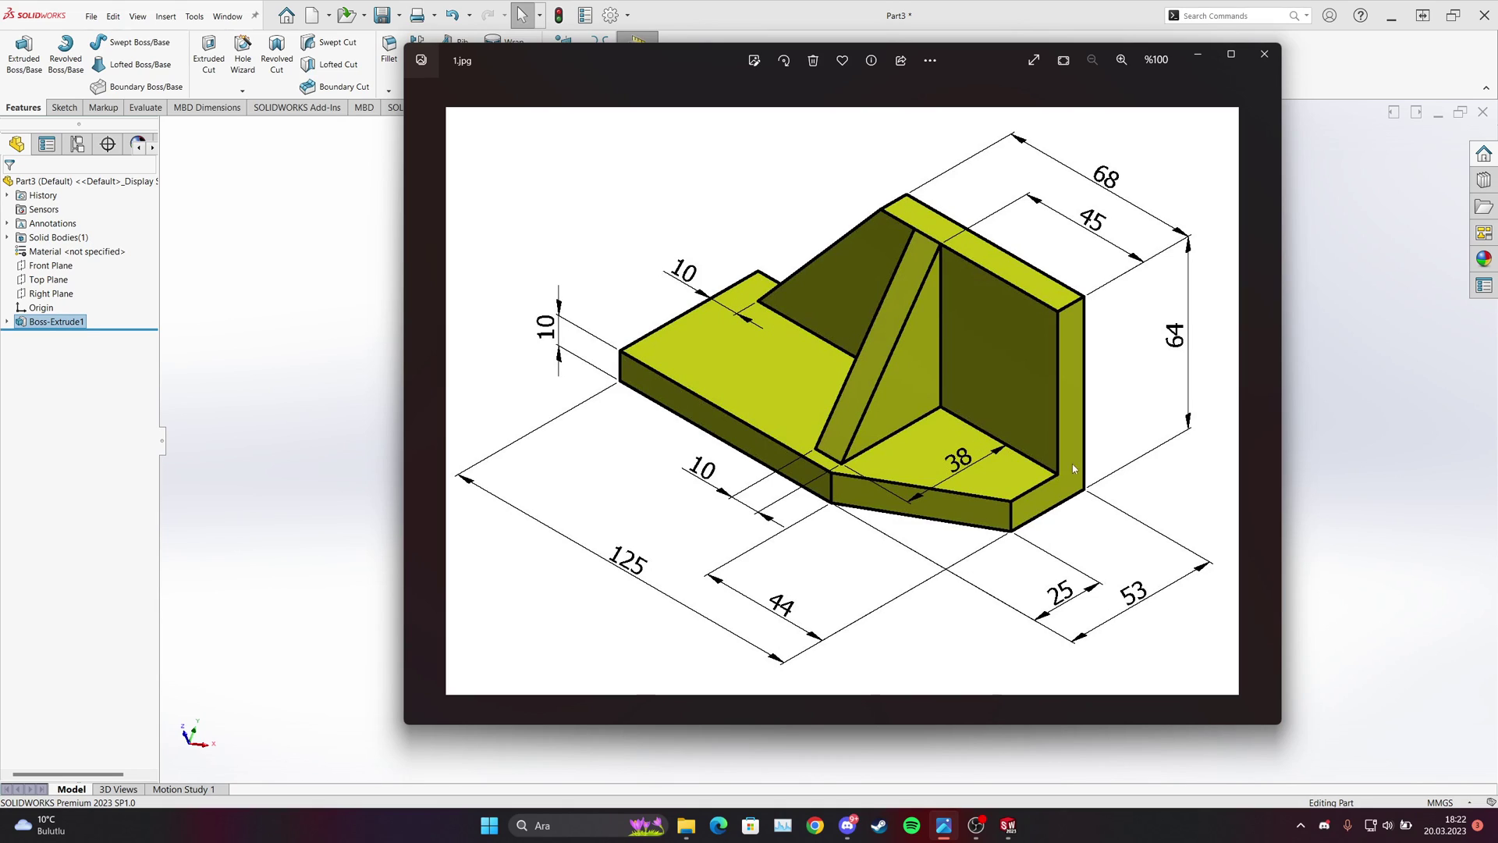
# Inspect the 10 mm plate from several angles, selecting its front and top faces.
pyautogui.click(62, 310)
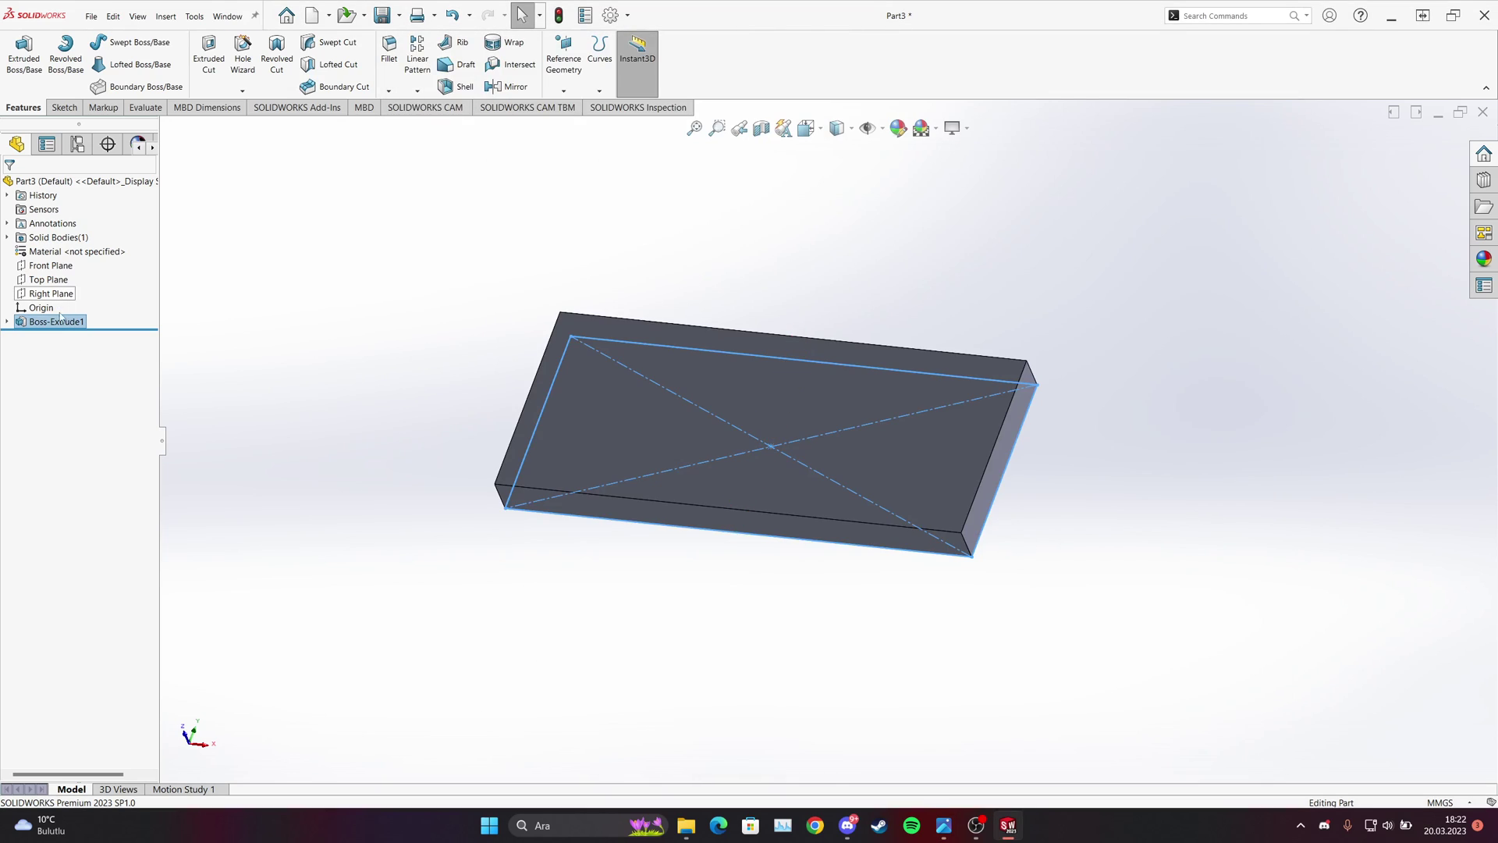
pyautogui.click(683, 515)
pyautogui.rightClick(686, 517)
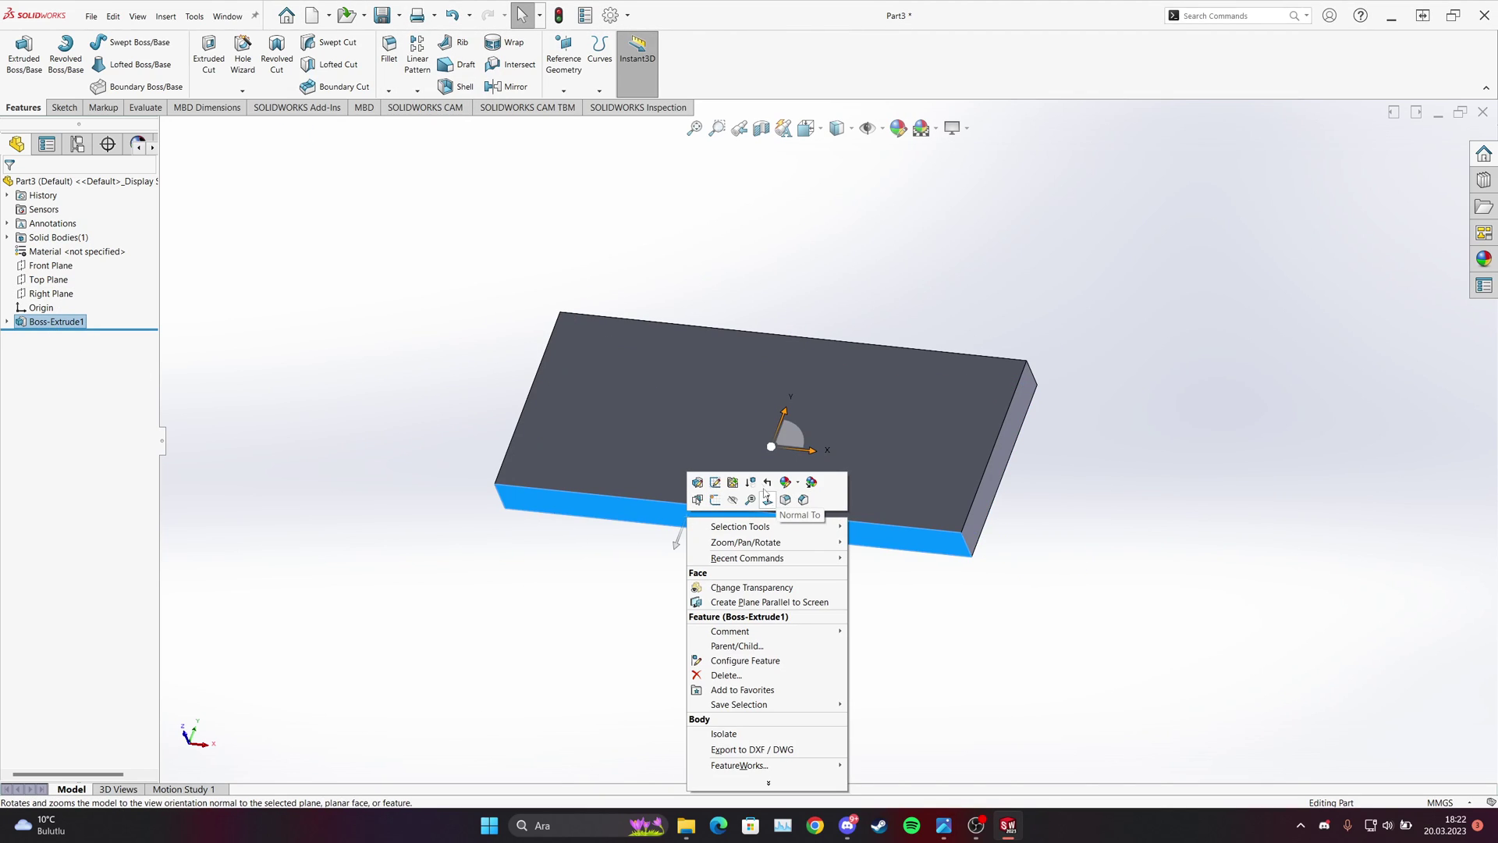
pyautogui.click(767, 499)
pyautogui.moveTo(667, 388); pyautogui.dragTo(532, 410, button='middle')
pyautogui.click(532, 411)
pyautogui.moveTo(724, 469); pyautogui.dragTo(707, 509, button='middle')
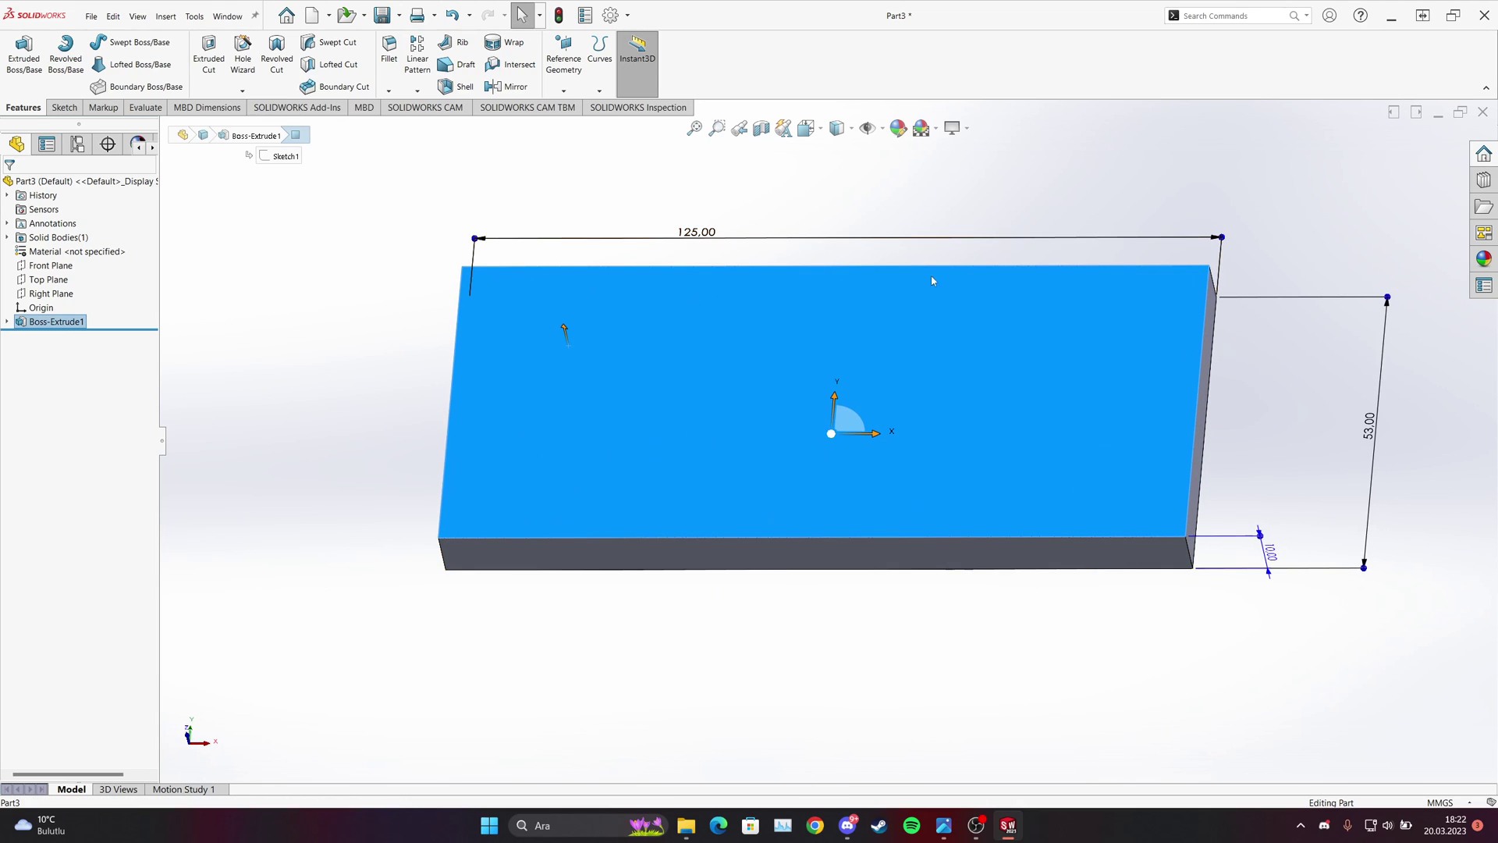
pyautogui.click(37, 279)
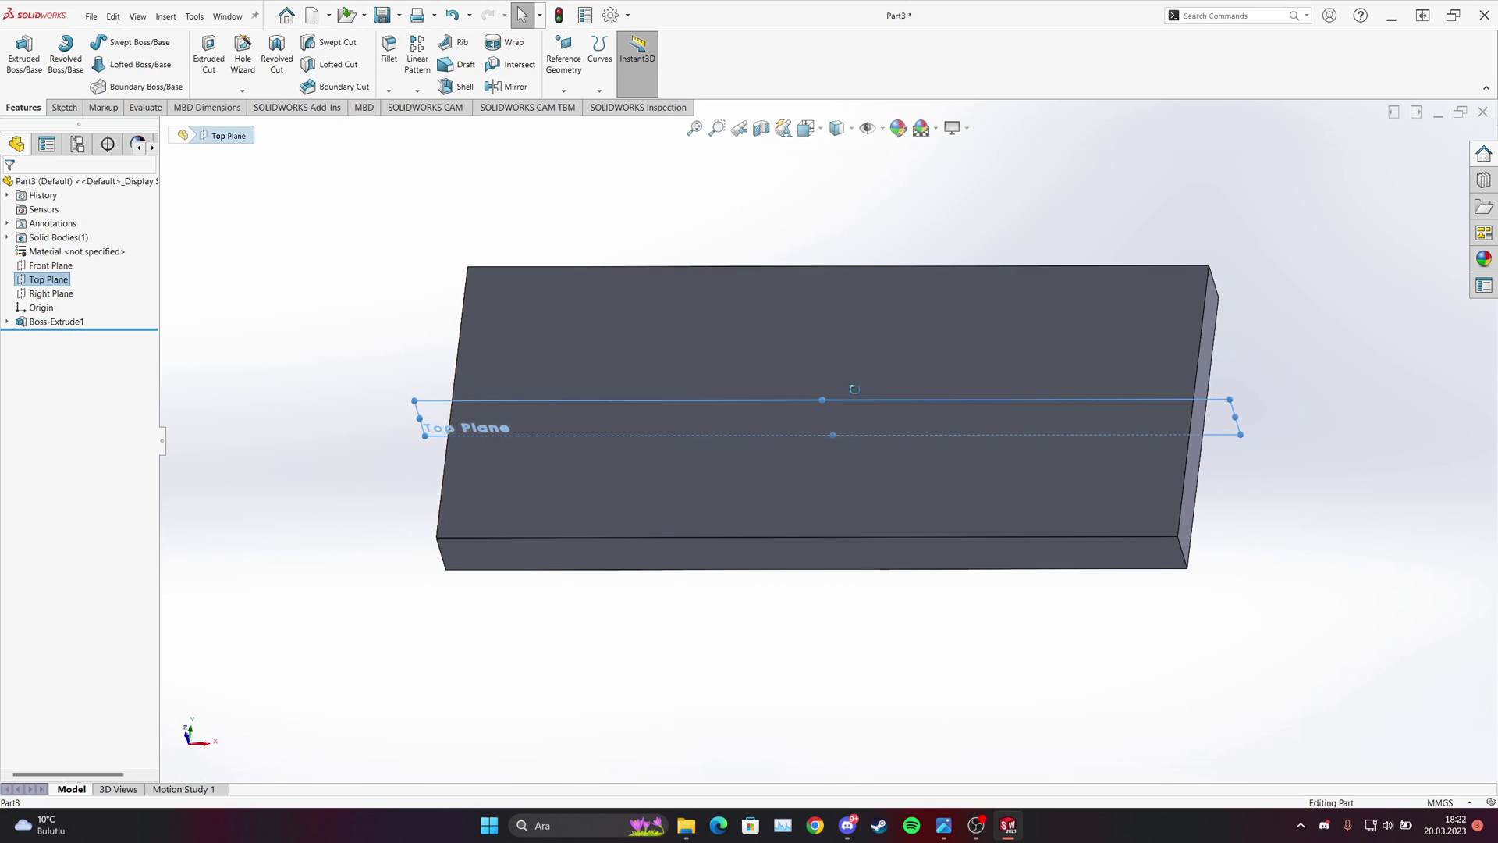
pyautogui.press('Right')
pyautogui.press('Right')
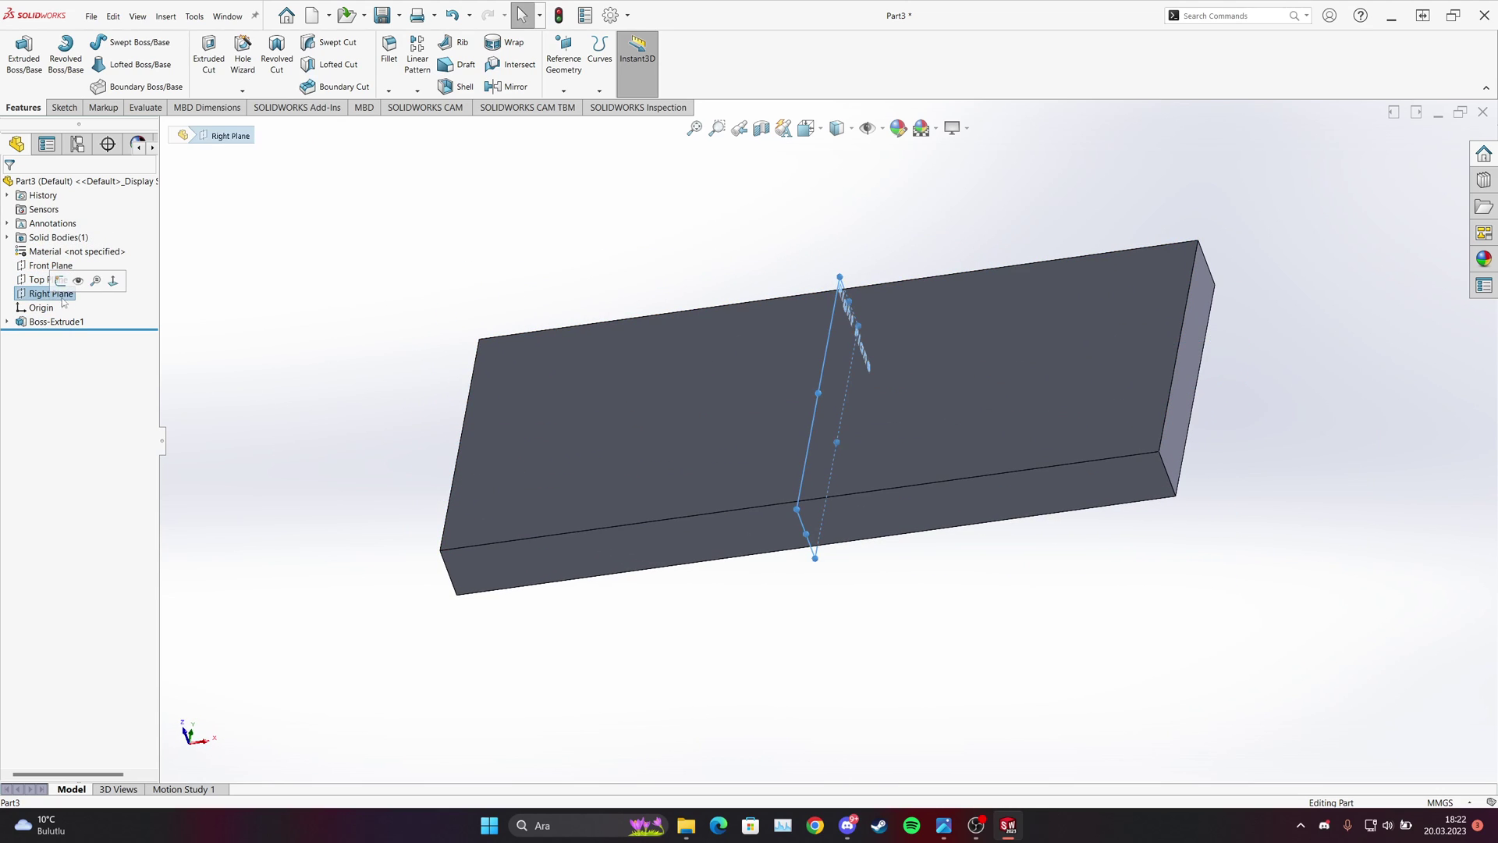
pyautogui.click(629, 366)
pyautogui.click(603, 248)
pyautogui.moveTo(603, 247); pyautogui.dragTo(833, 512, button='middle')
# Select the base bar's long face and turn the view normal to it.
pyautogui.click(844, 260)
pyautogui.rightClick(844, 260)
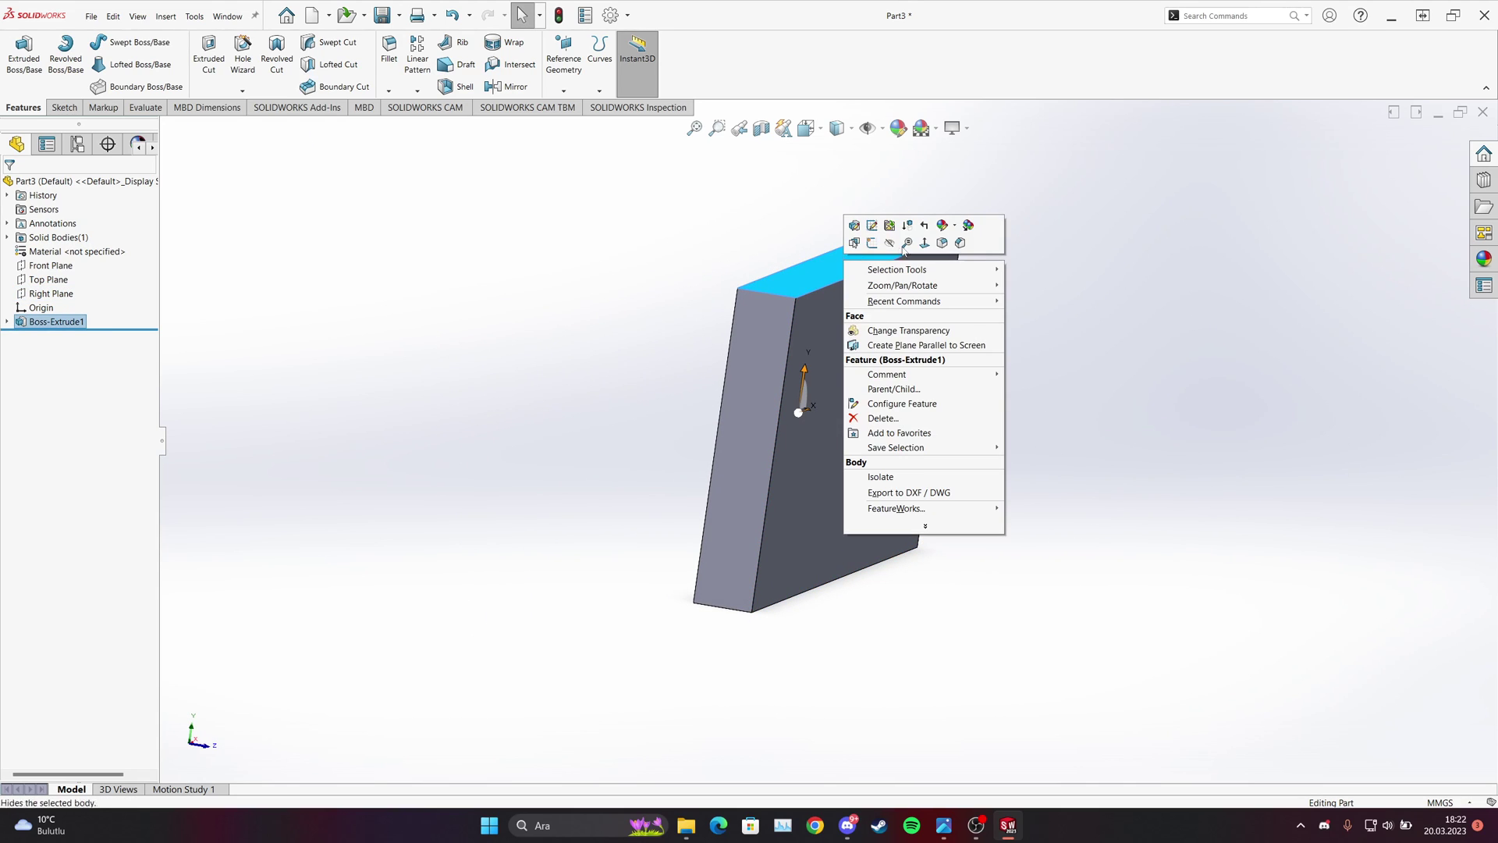
pyautogui.click(742, 496)
pyautogui.moveTo(633, 490); pyautogui.dragTo(1007, 368, button='middle')
pyautogui.click(723, 391)
pyautogui.rightClick(1010, 368)
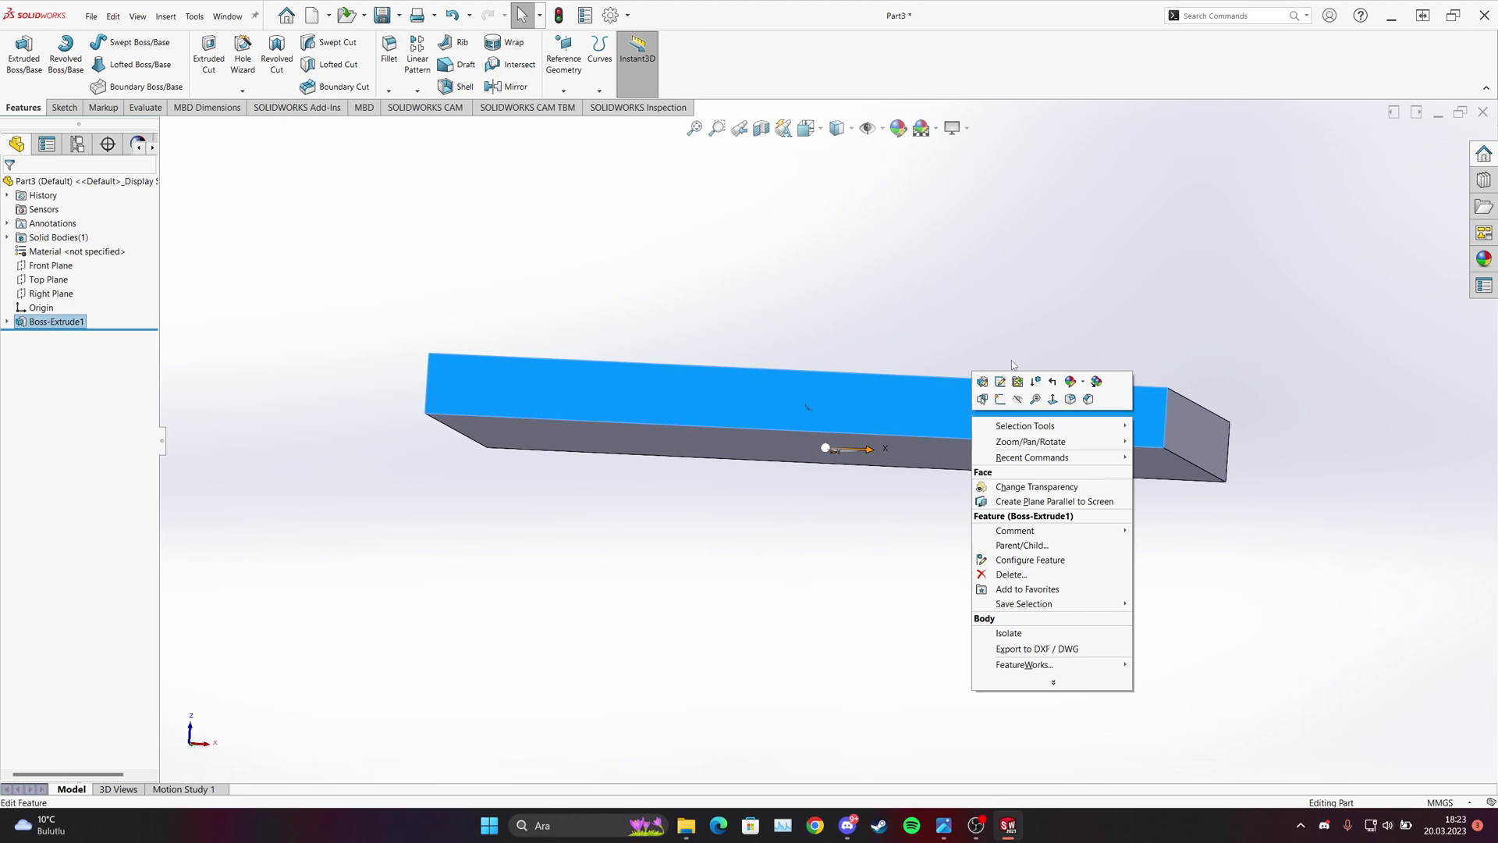
pyautogui.click(1053, 399)
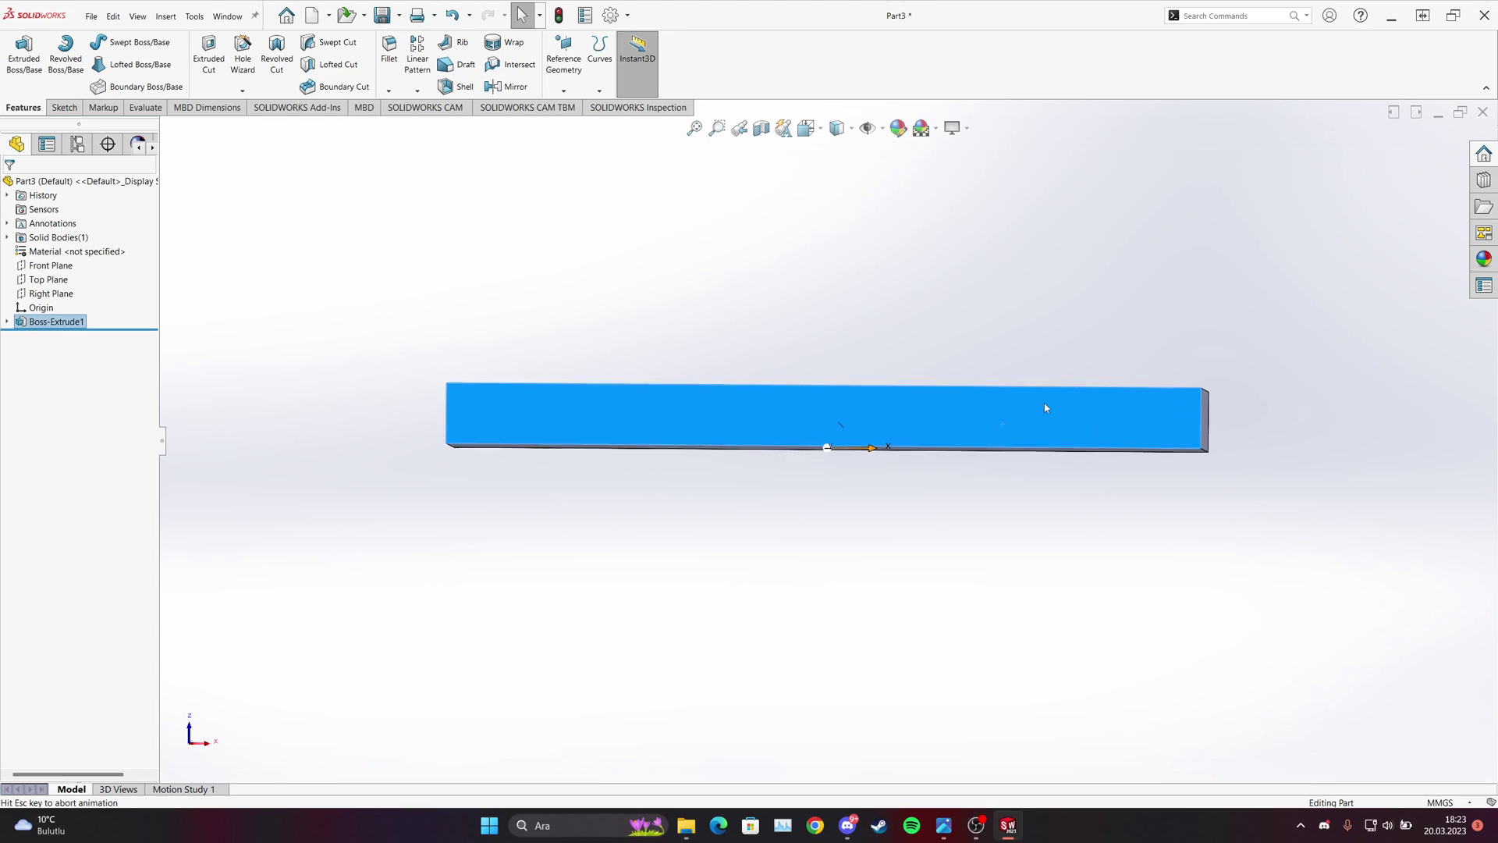
pyautogui.click(63, 107)
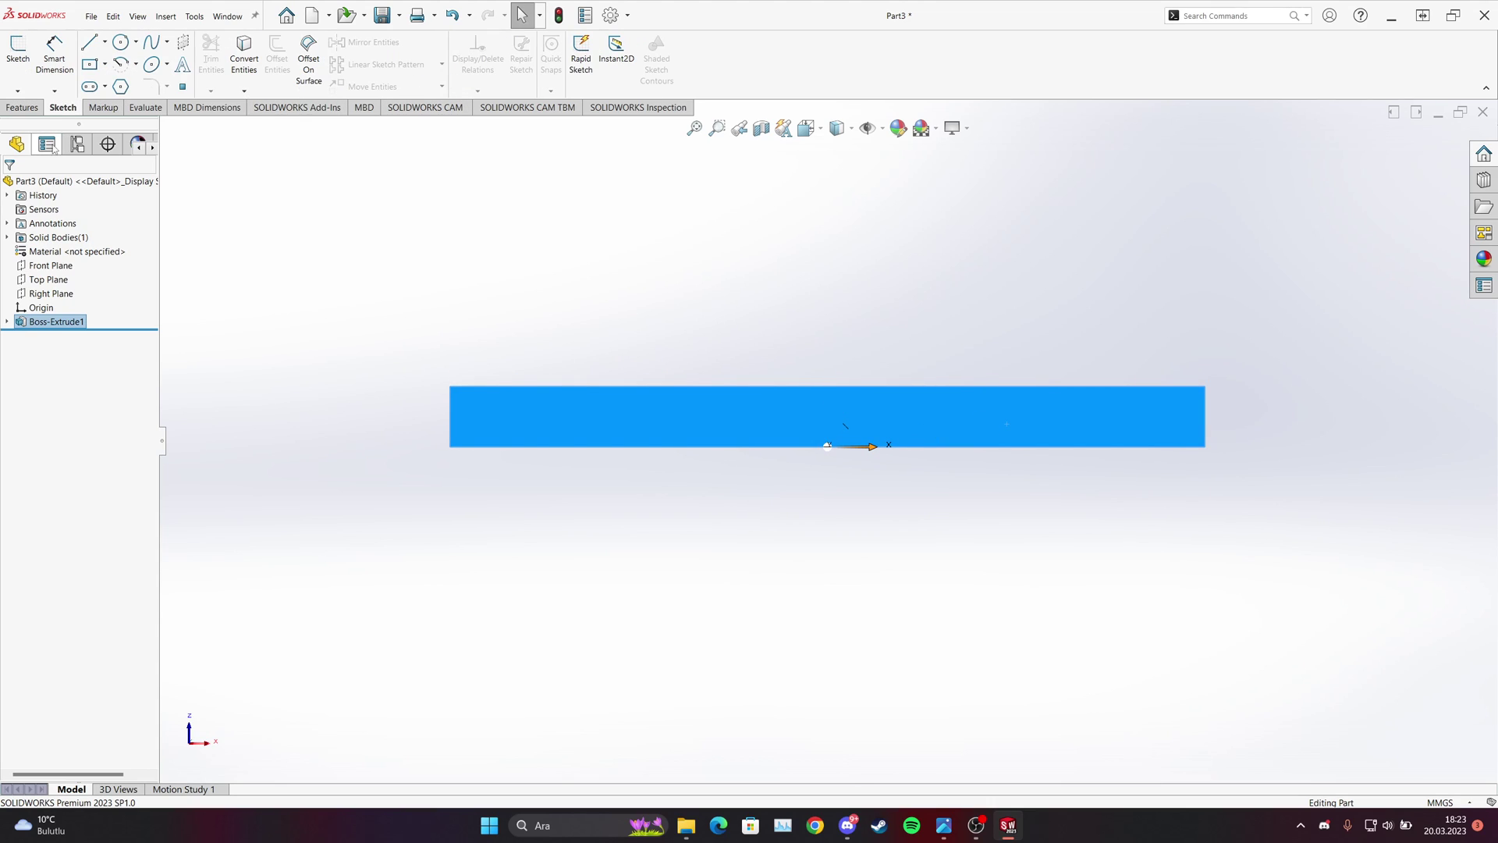
# Draw a corner rectangle on the long face, starting at the bar's top-left corner.
pyautogui.click(104, 64)
pyautogui.click(112, 83)
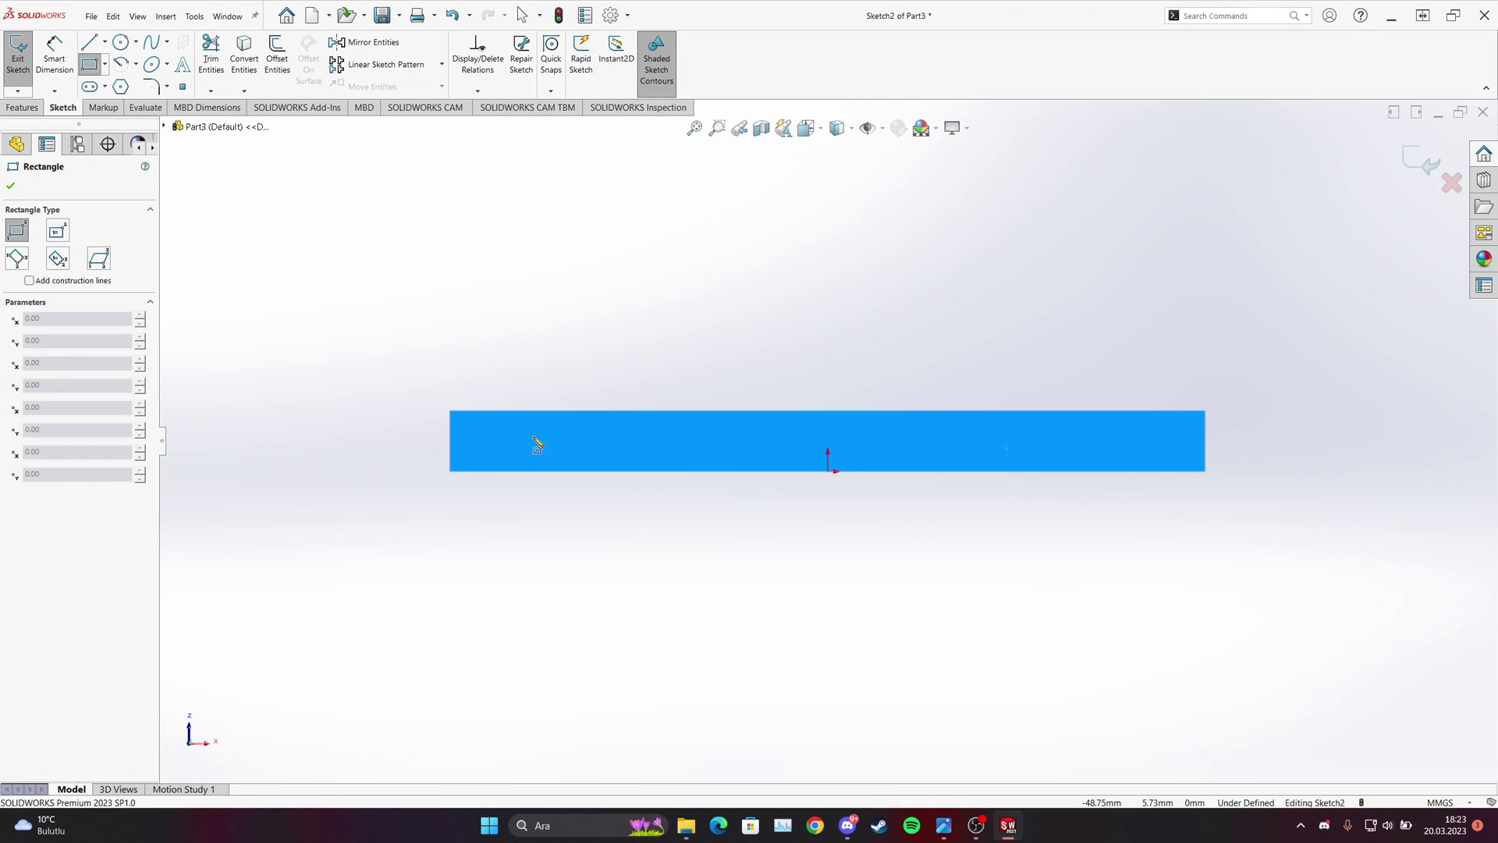
pyautogui.click(451, 409)
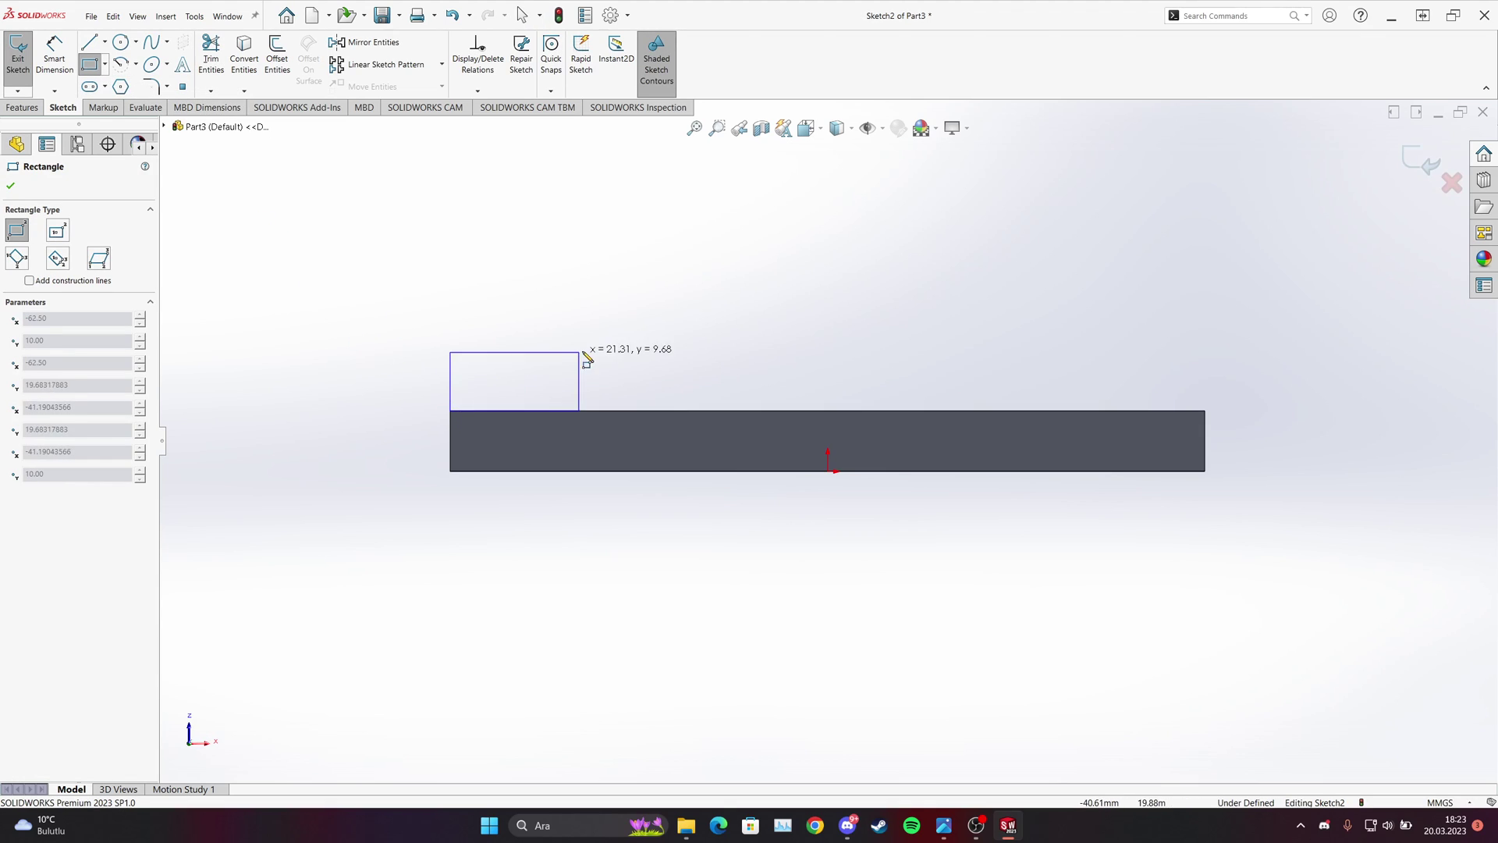
pyautogui.click(1049, 196)
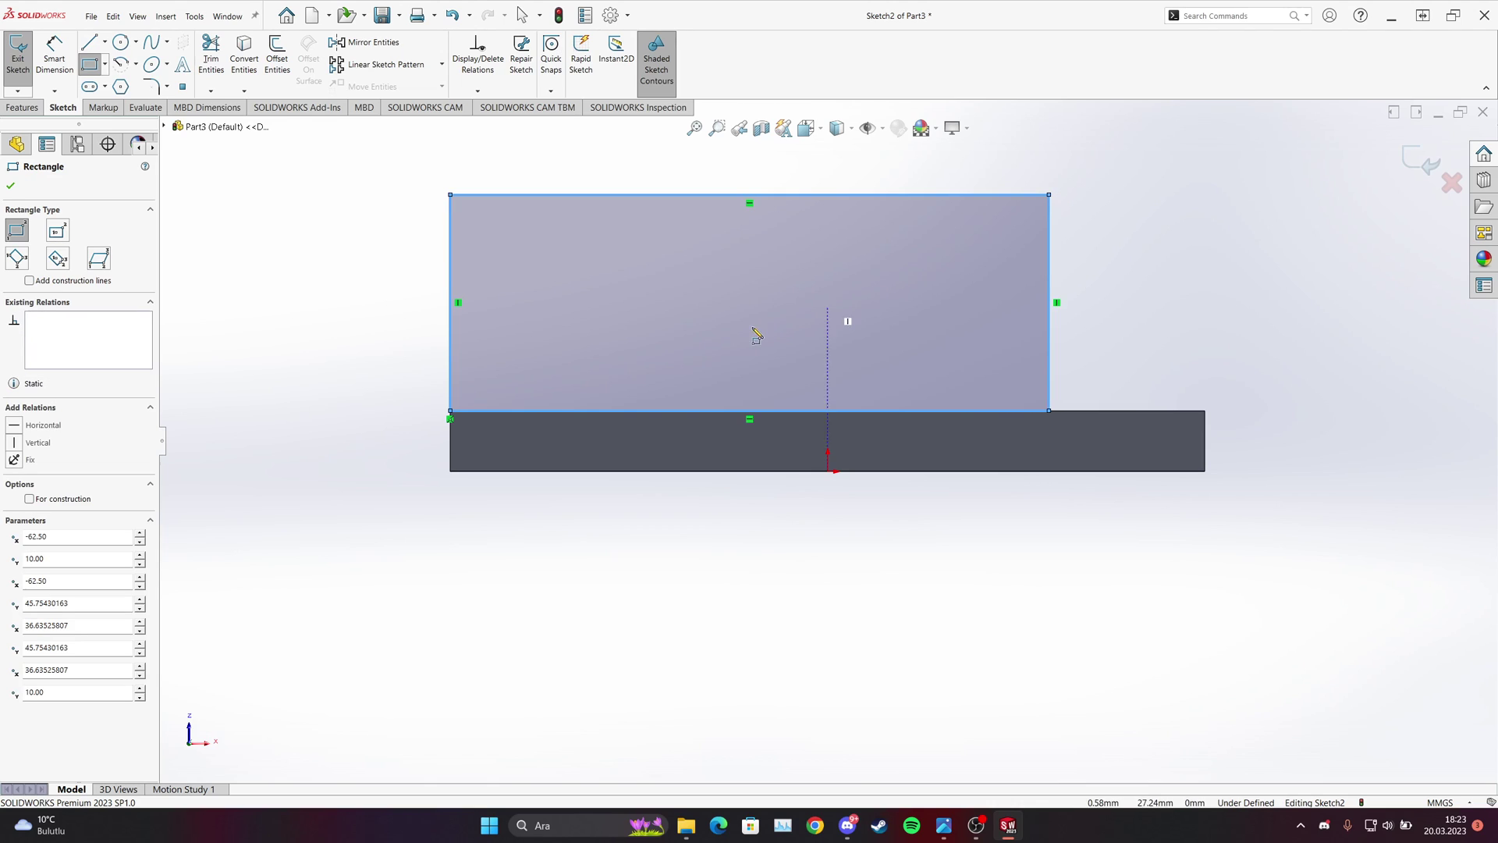
pyautogui.press('Escape')
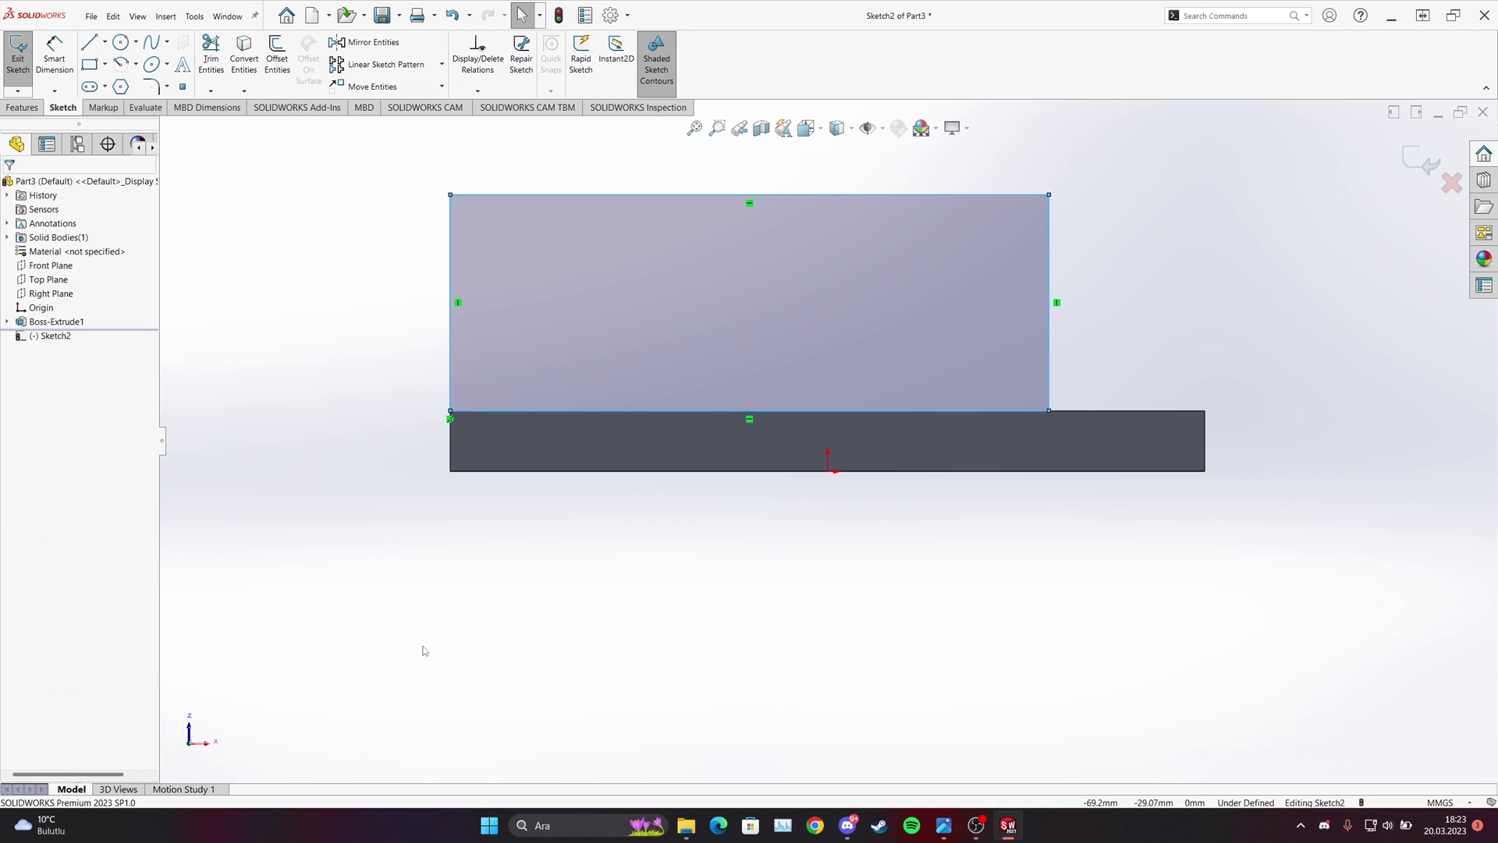
# Dimension the rectangle's bottom edge as 125-10, giving a 115 width.
pyautogui.click(943, 824)
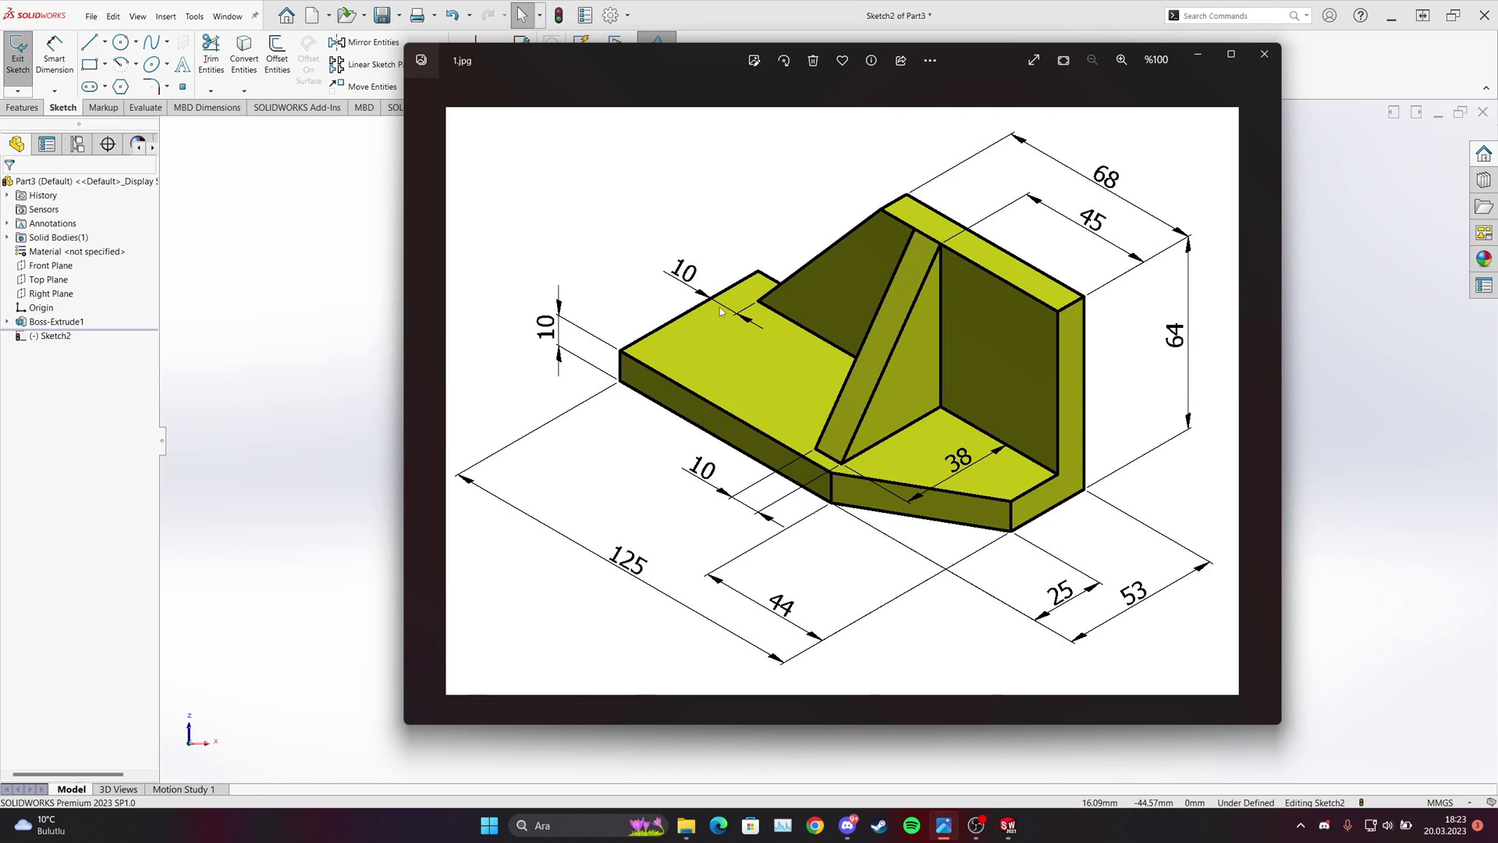
pyautogui.click(771, 14)
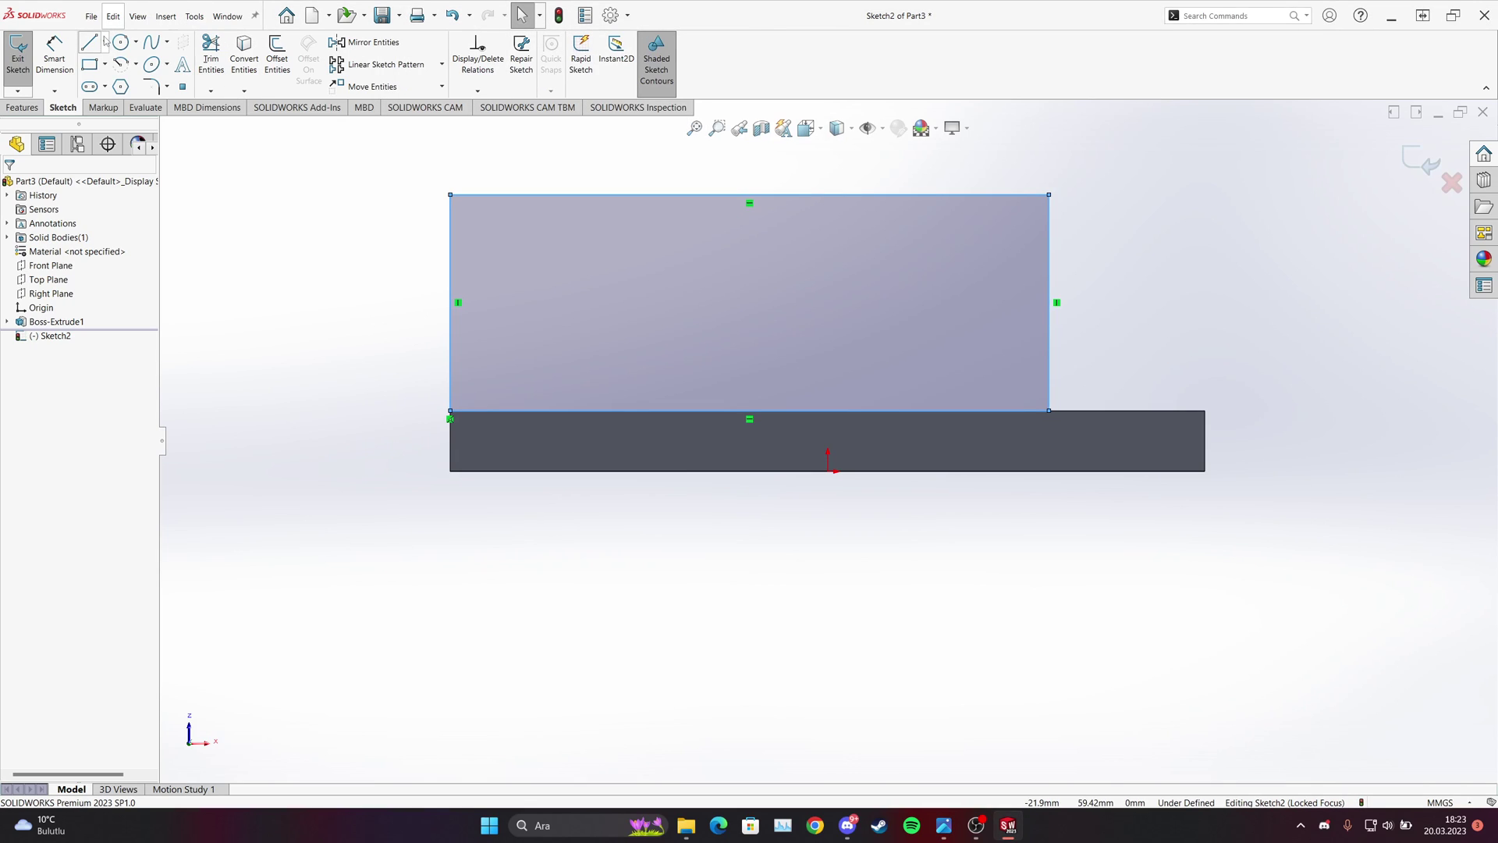
pyautogui.click(54, 55)
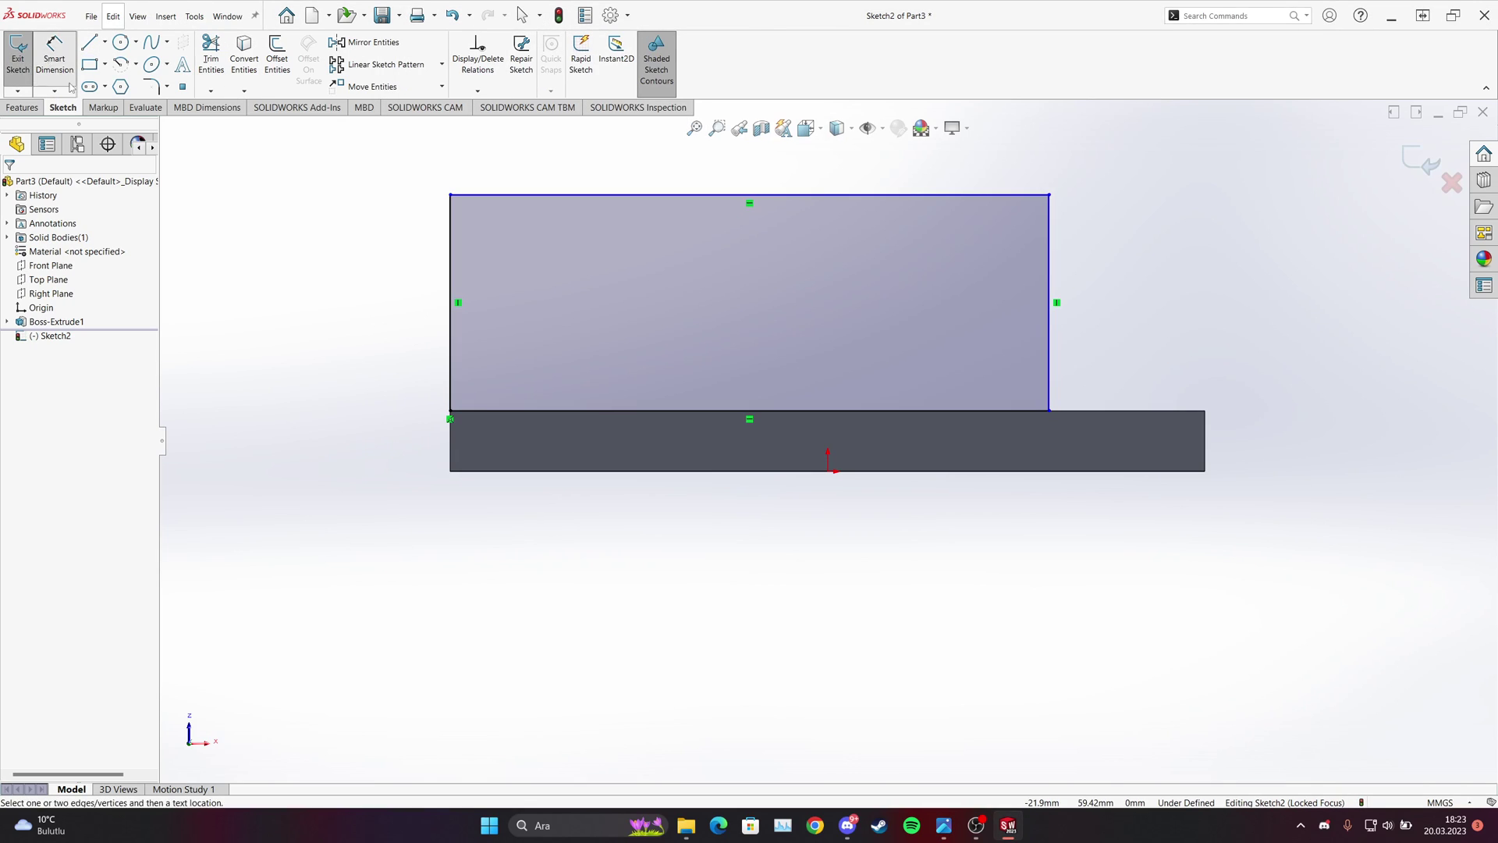
pyautogui.click(656, 411)
pyautogui.click(677, 567)
pyautogui.write('125-10')
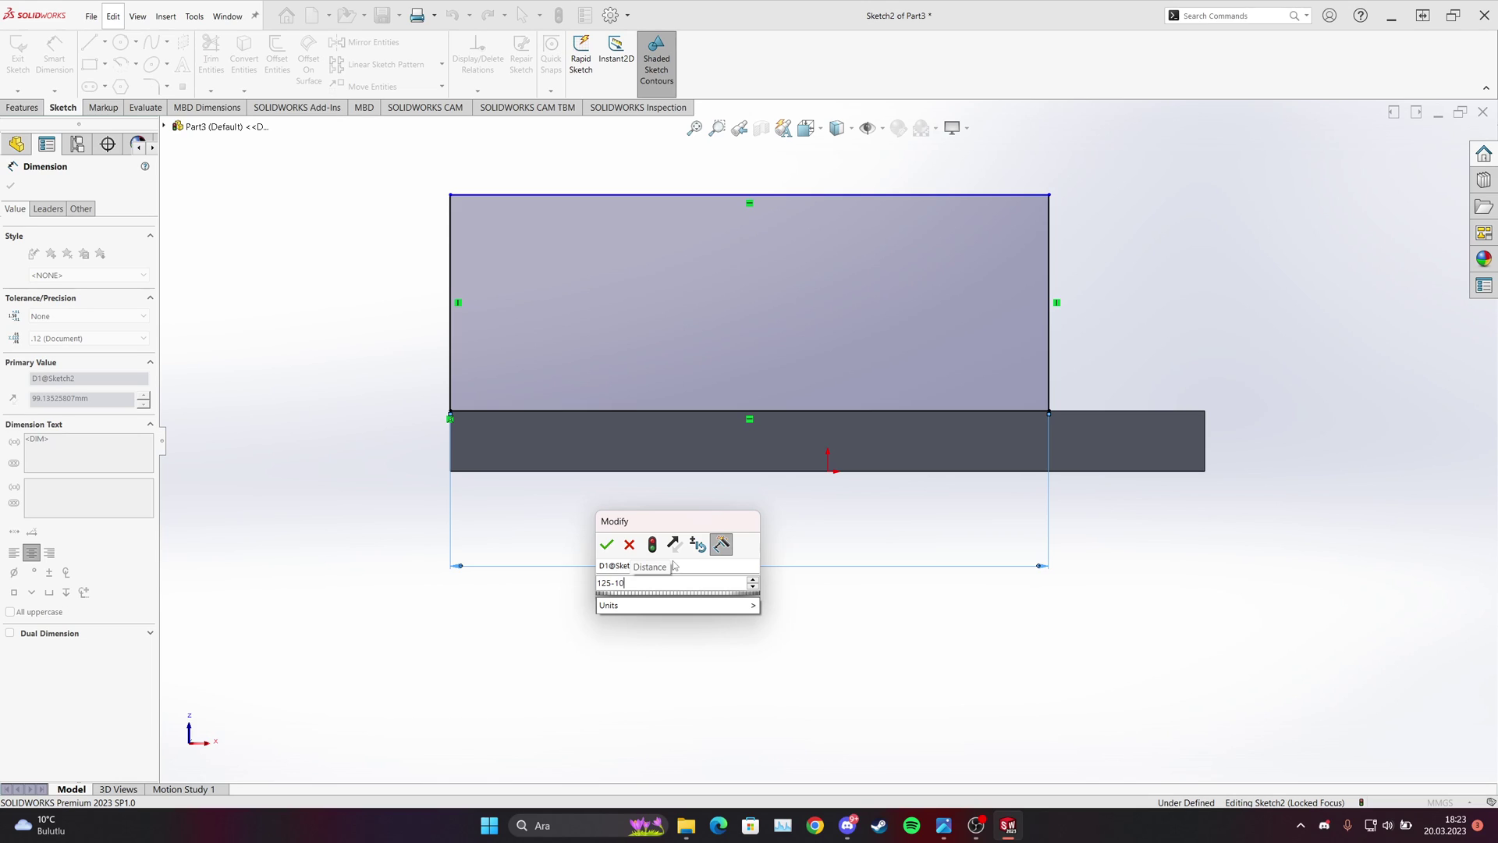
pyautogui.moveTo(657, 612)
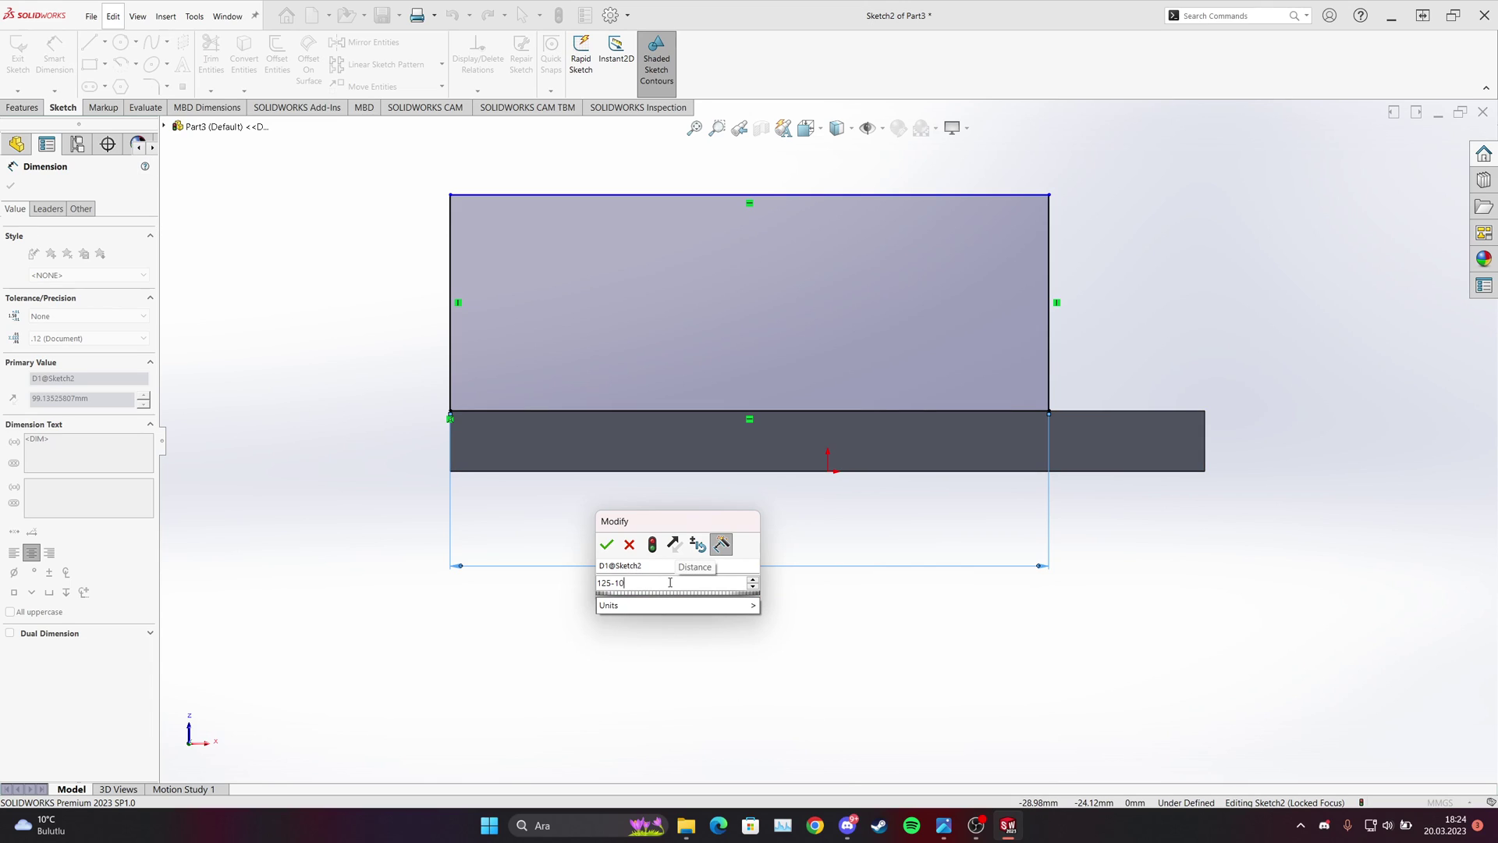
pyautogui.press('Return')
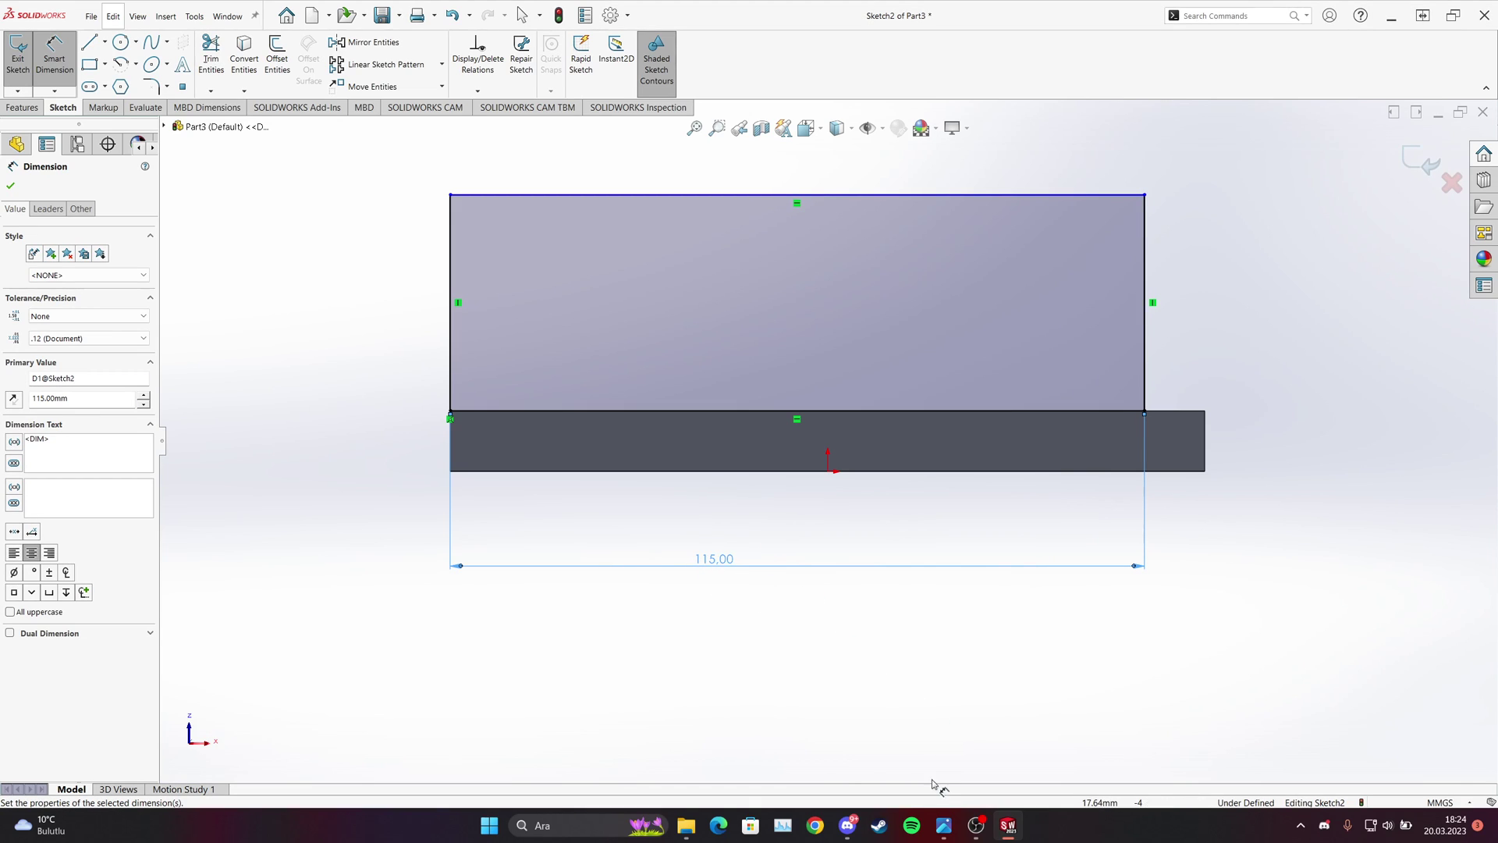
# Set the rectangle's height to 54 after checking the reference drawing.
pyautogui.click(943, 825)
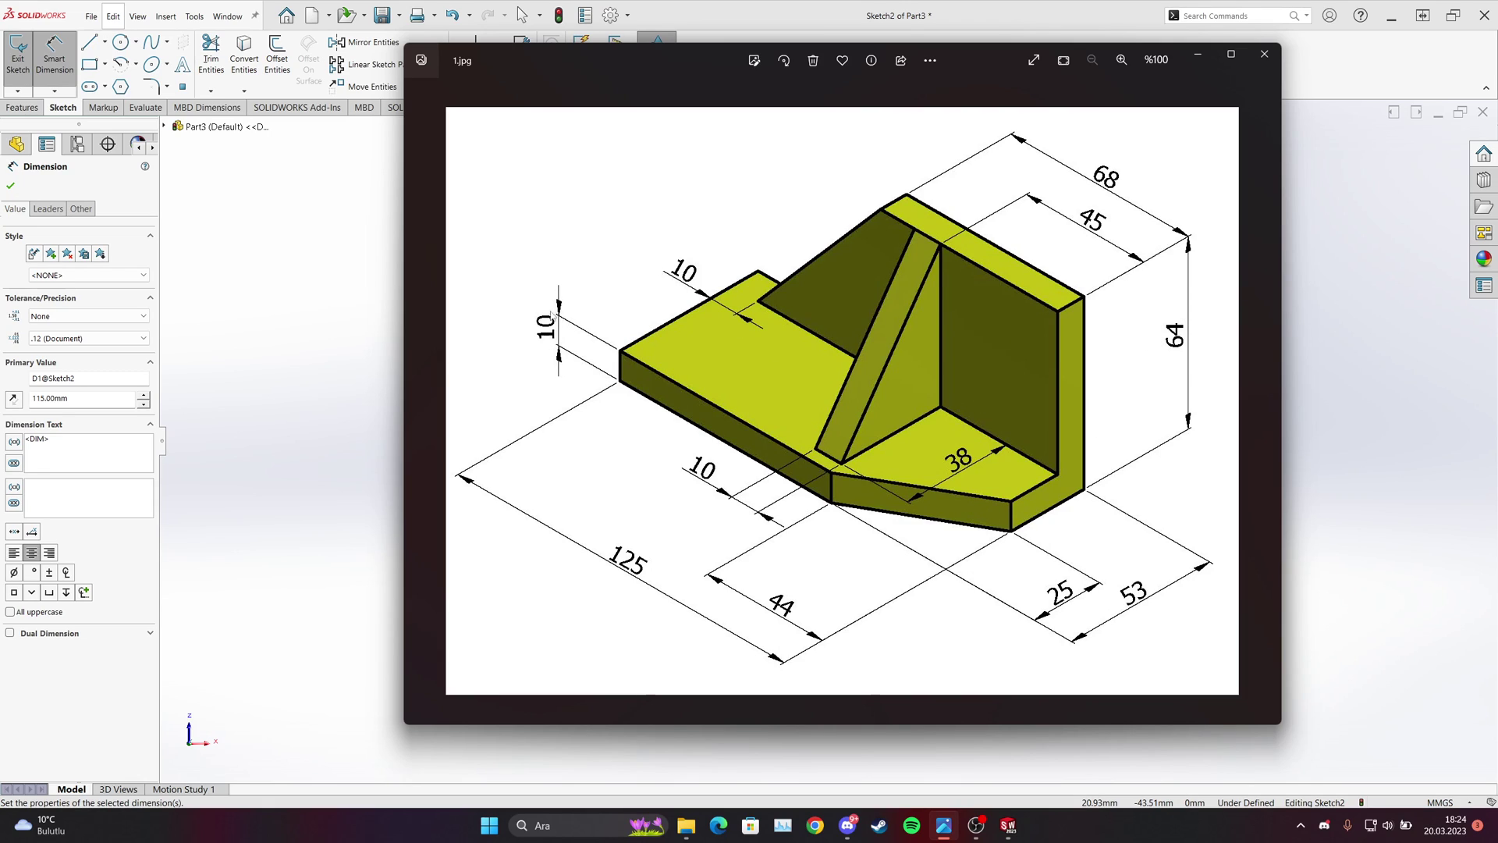
pyautogui.click(19, 190)
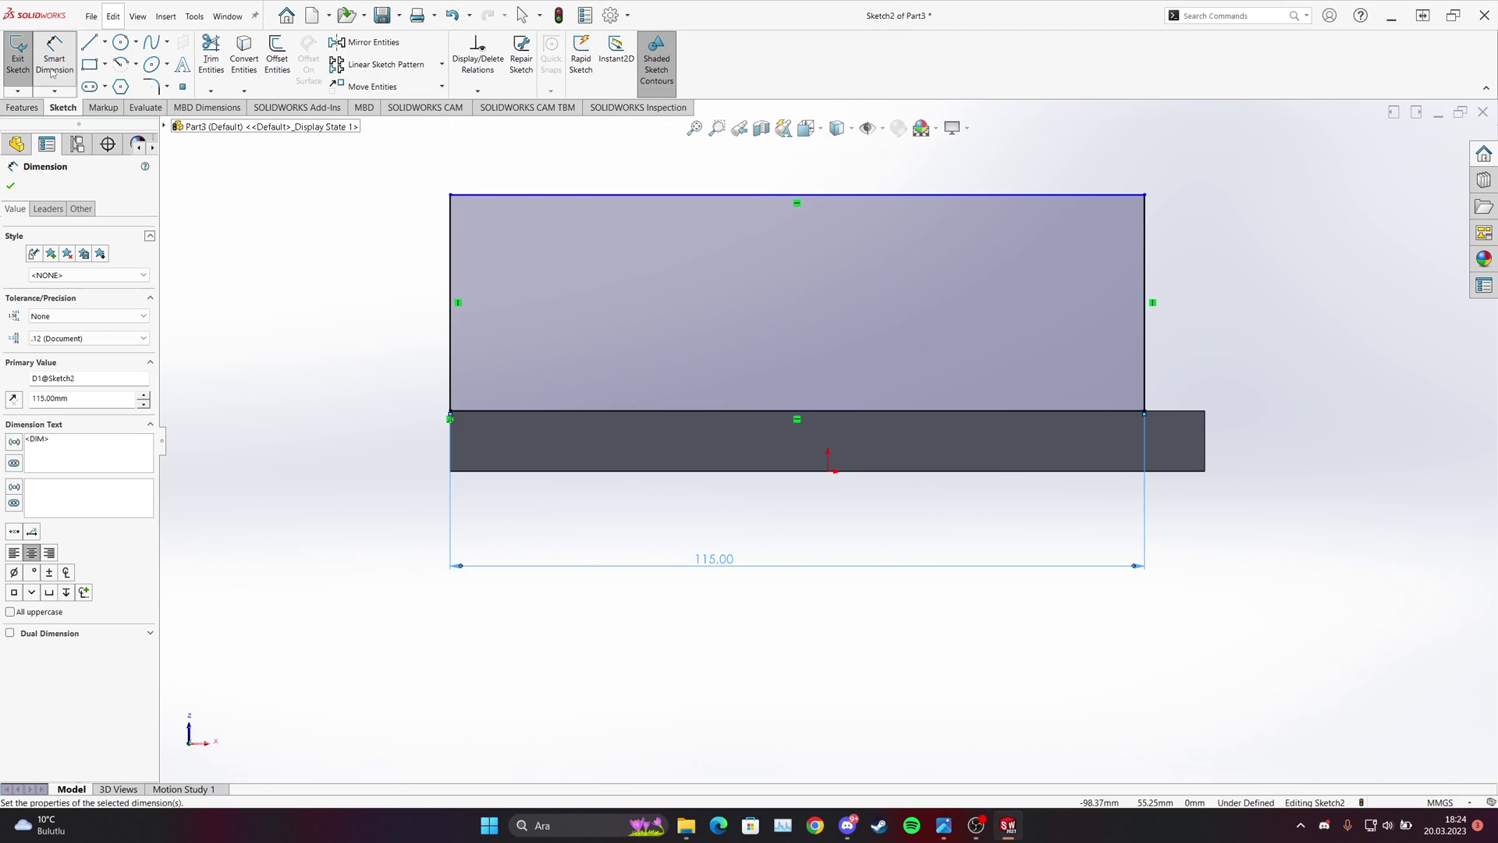
pyautogui.click(1146, 337)
pyautogui.click(1324, 343)
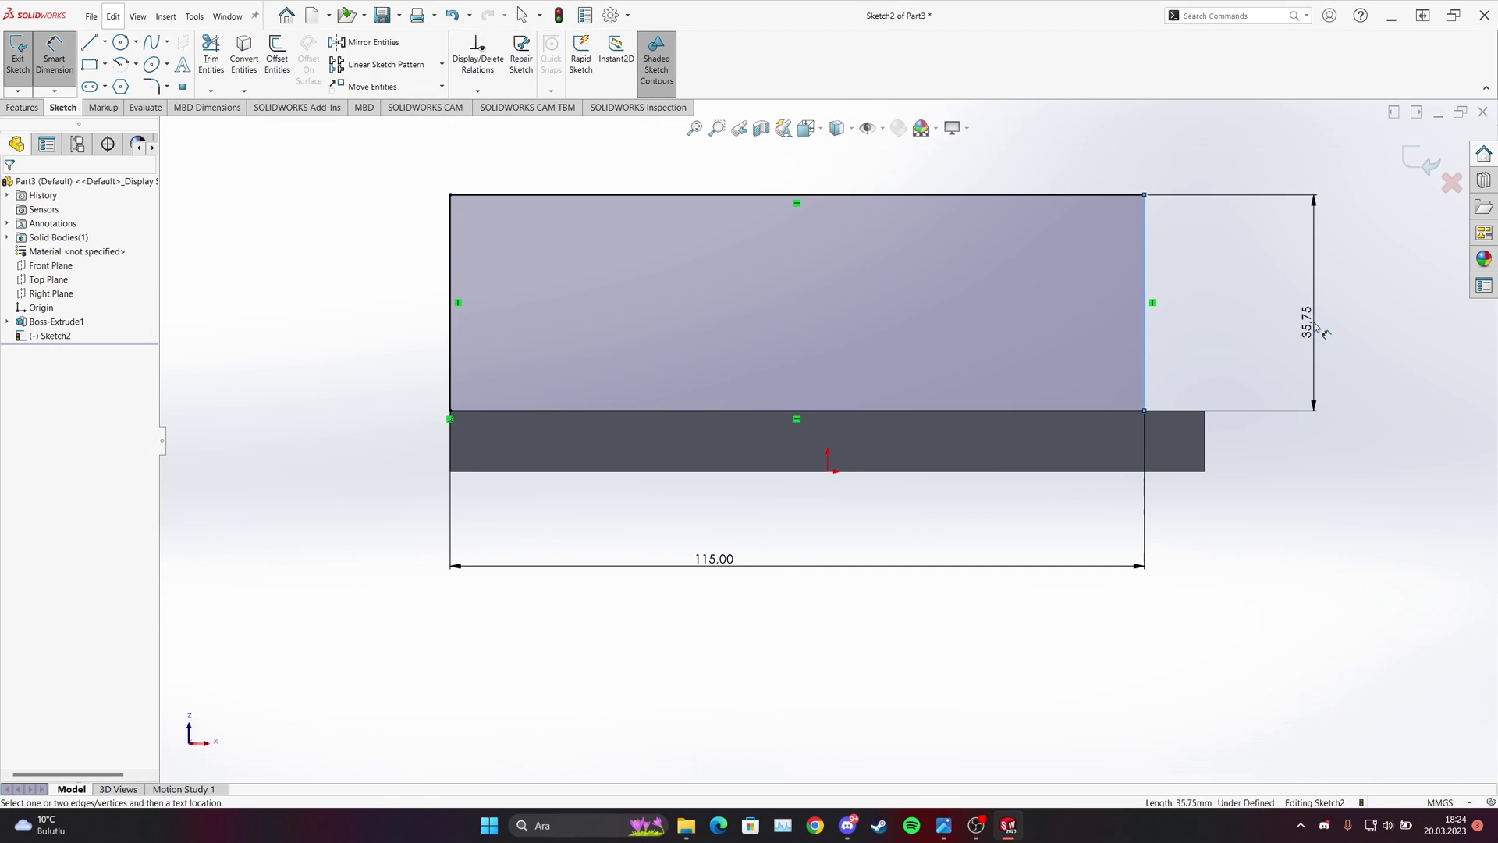
pyautogui.write('64')
pyautogui.press('BackSpace')
pyautogui.press('BackSpace')
pyautogui.write('54')
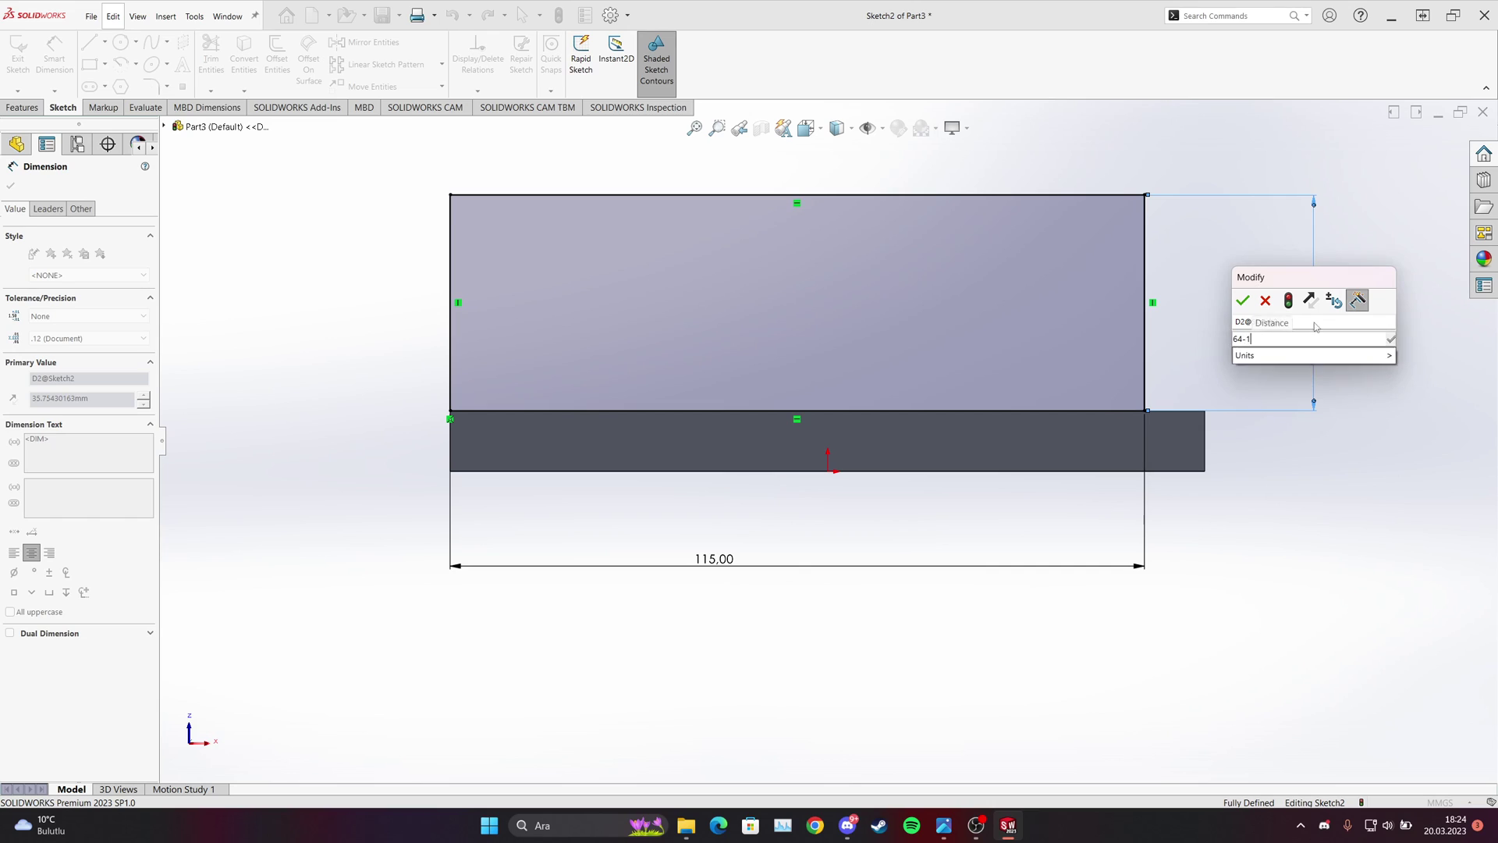
pyautogui.press('Return')
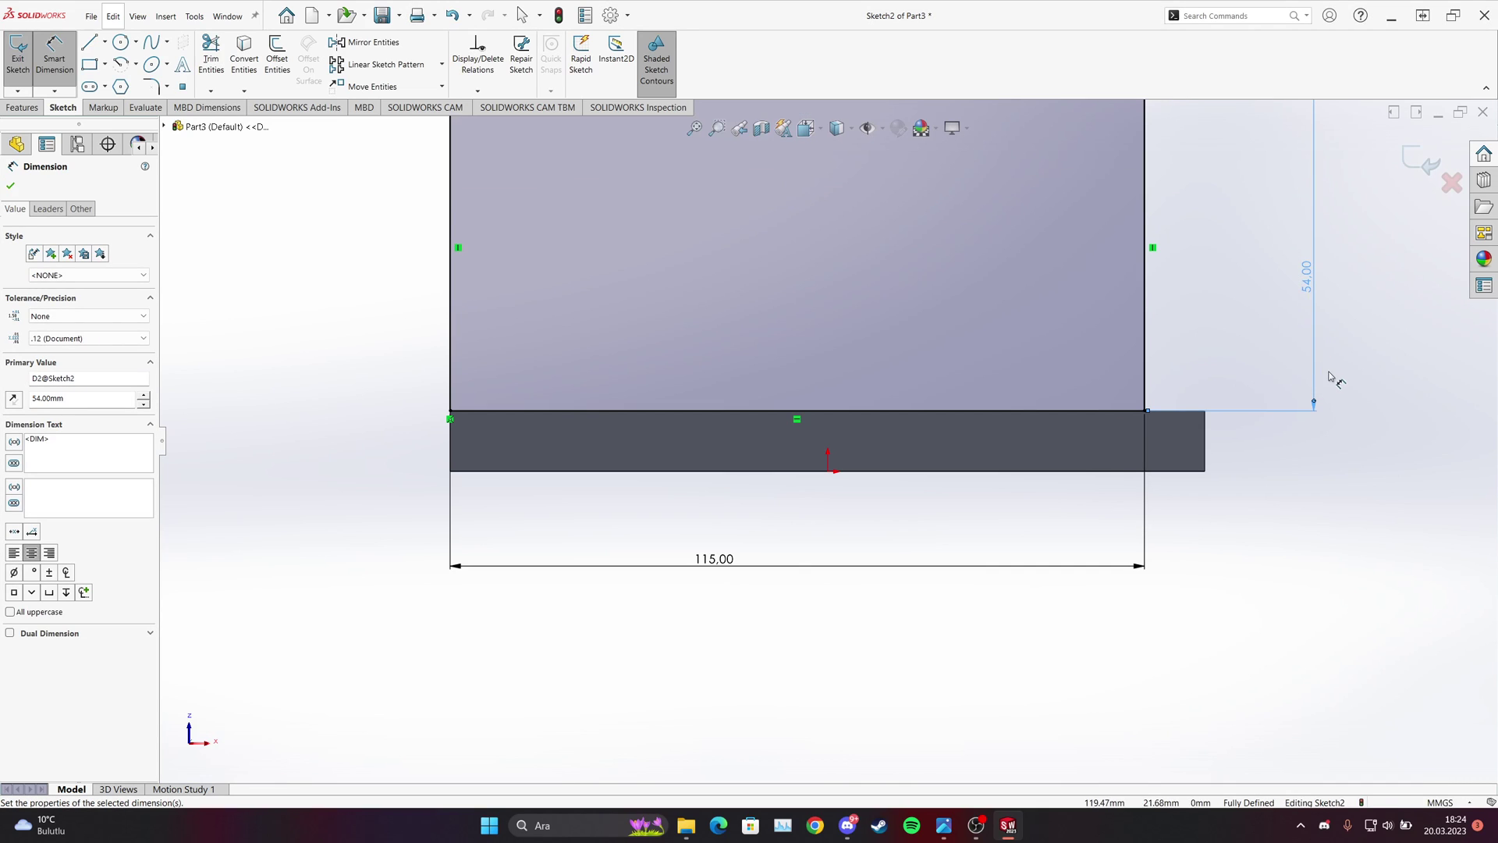
pyautogui.press('f')
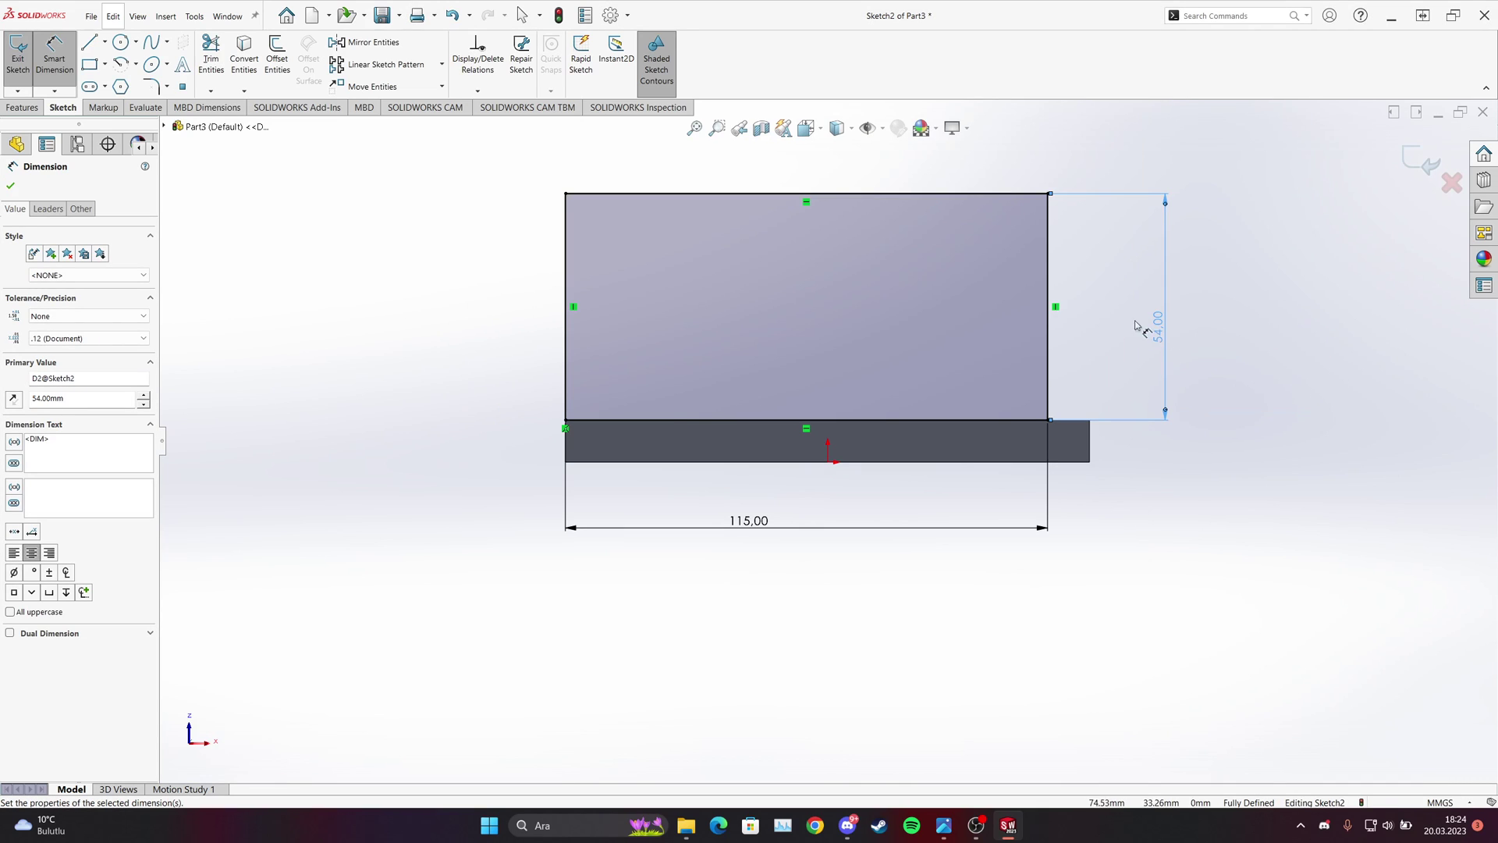
pyautogui.click(12, 185)
pyautogui.click(22, 107)
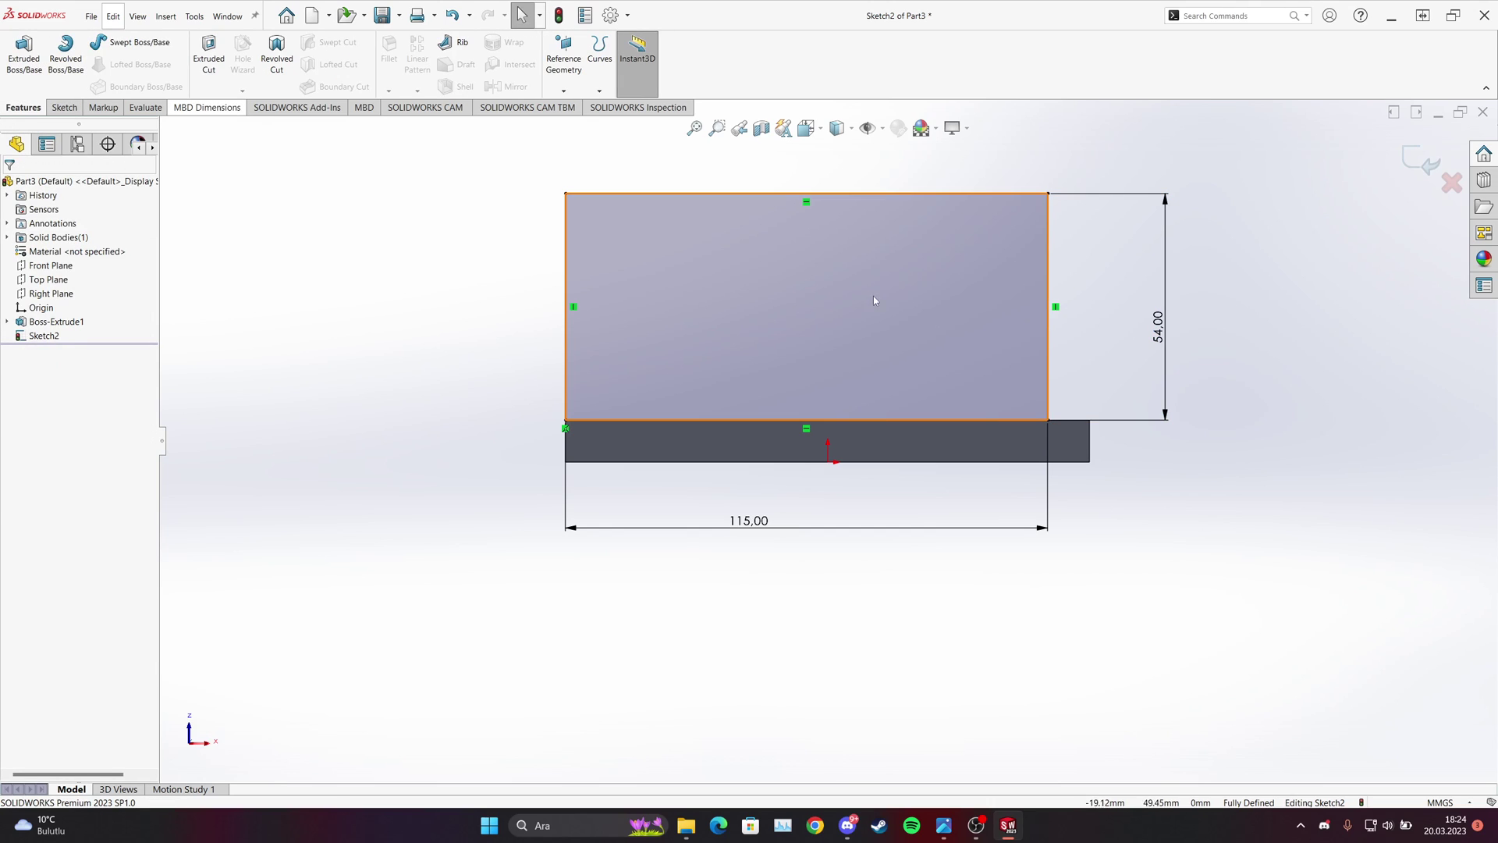
# Extrude Sketch2 10 mm in the reversed direction as the upright wall Boss-Extrude2.
pyautogui.click(23, 53)
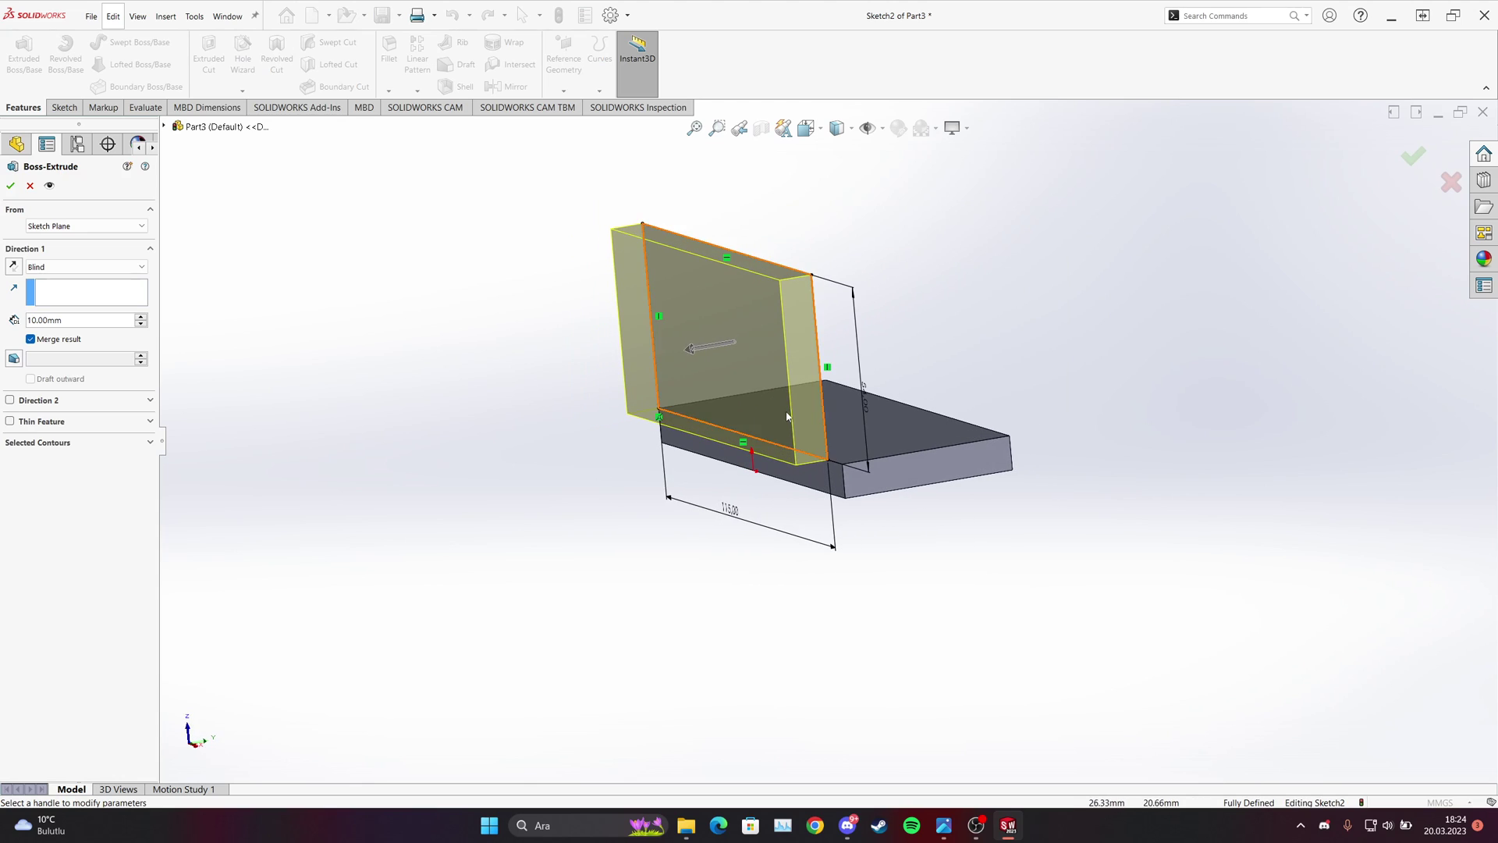
pyautogui.moveTo(747, 357); pyautogui.dragTo(437, 320, button='middle')
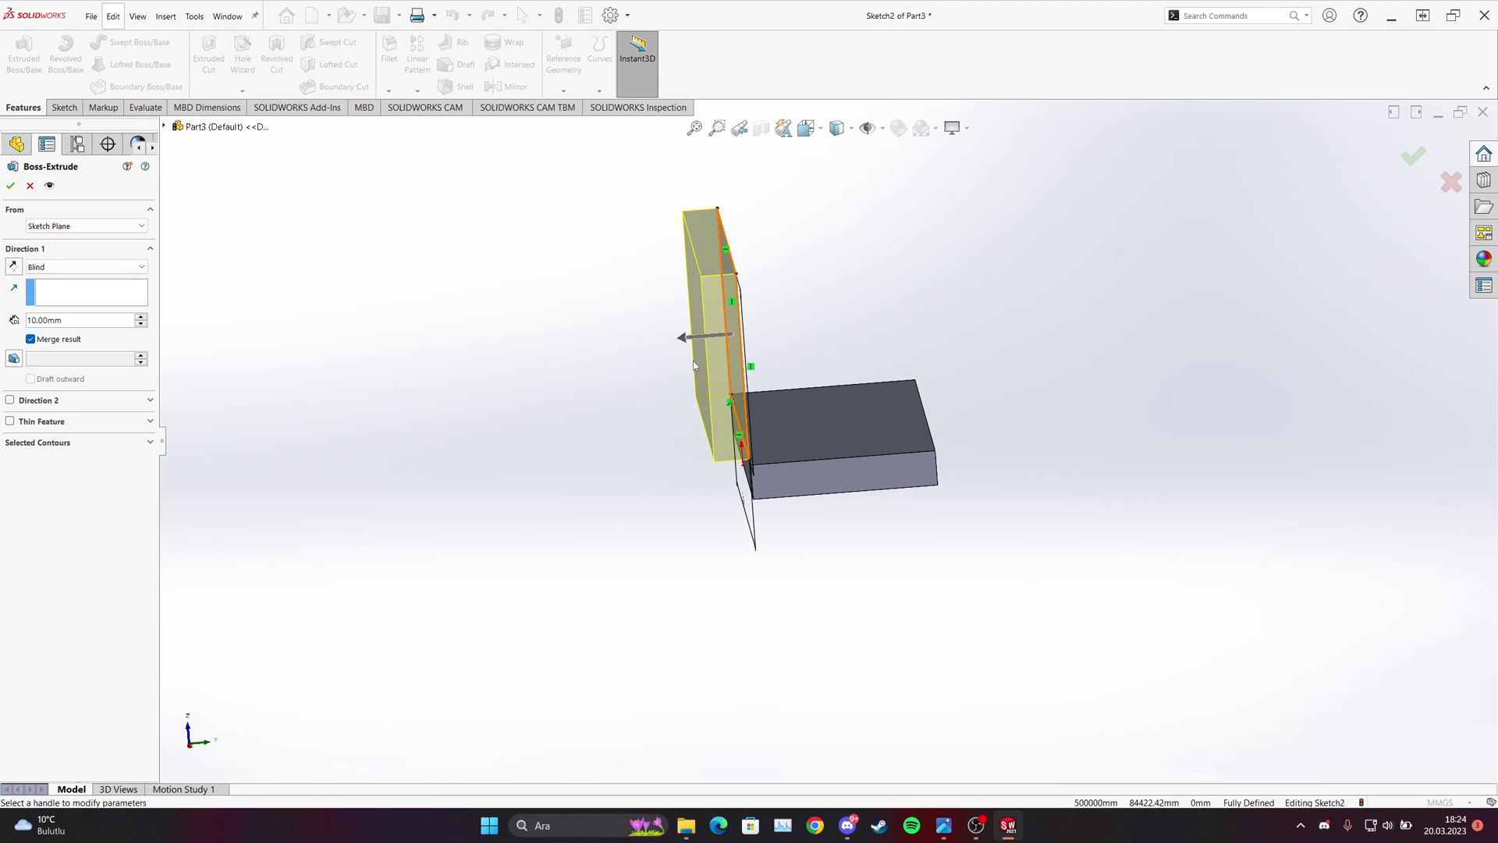
pyautogui.click(13, 266)
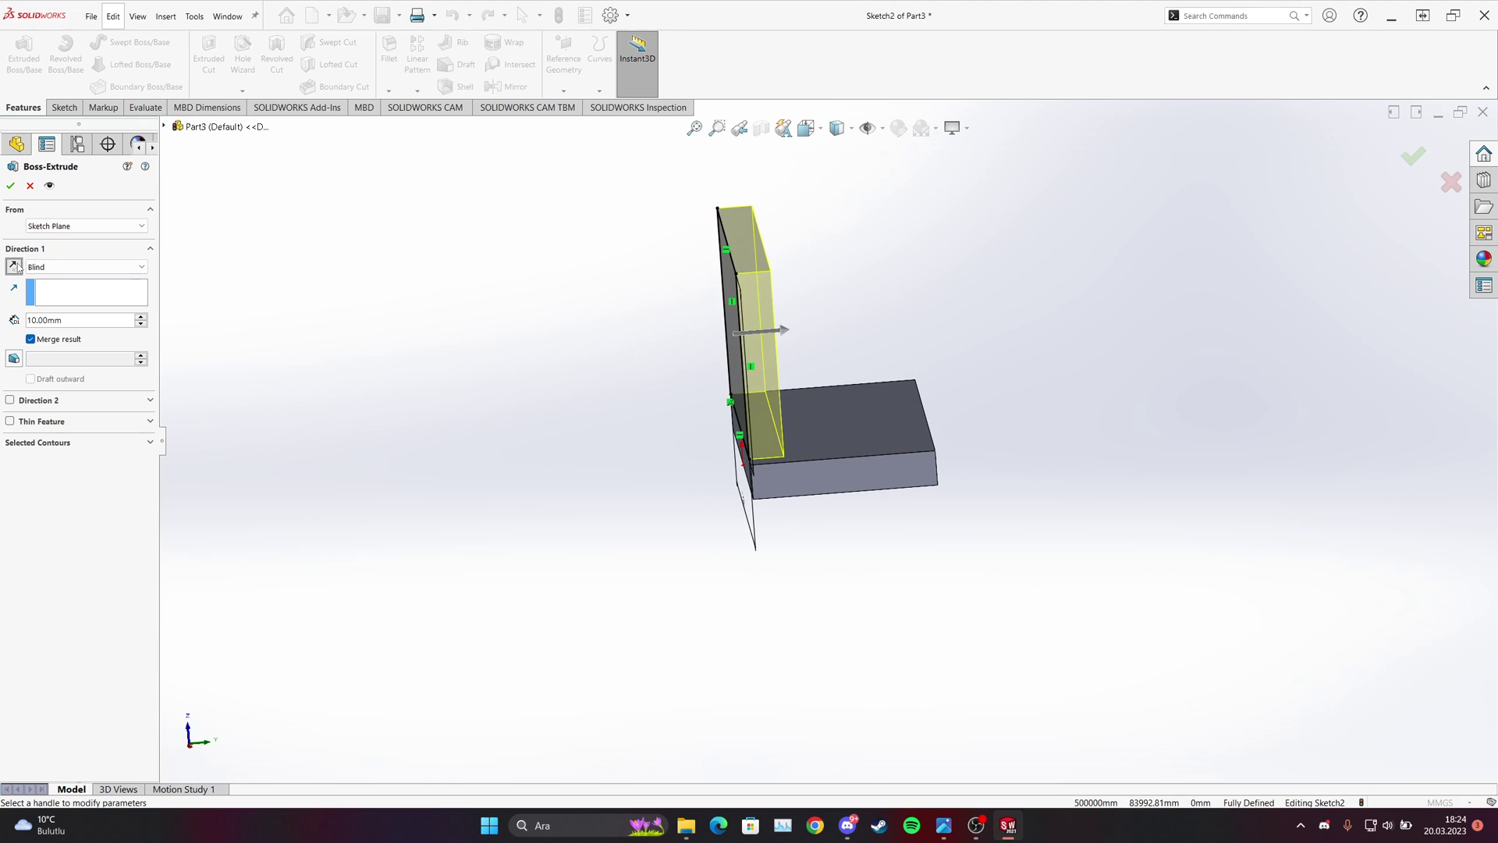
pyautogui.moveTo(836, 411); pyautogui.dragTo(648, 366, button='middle')
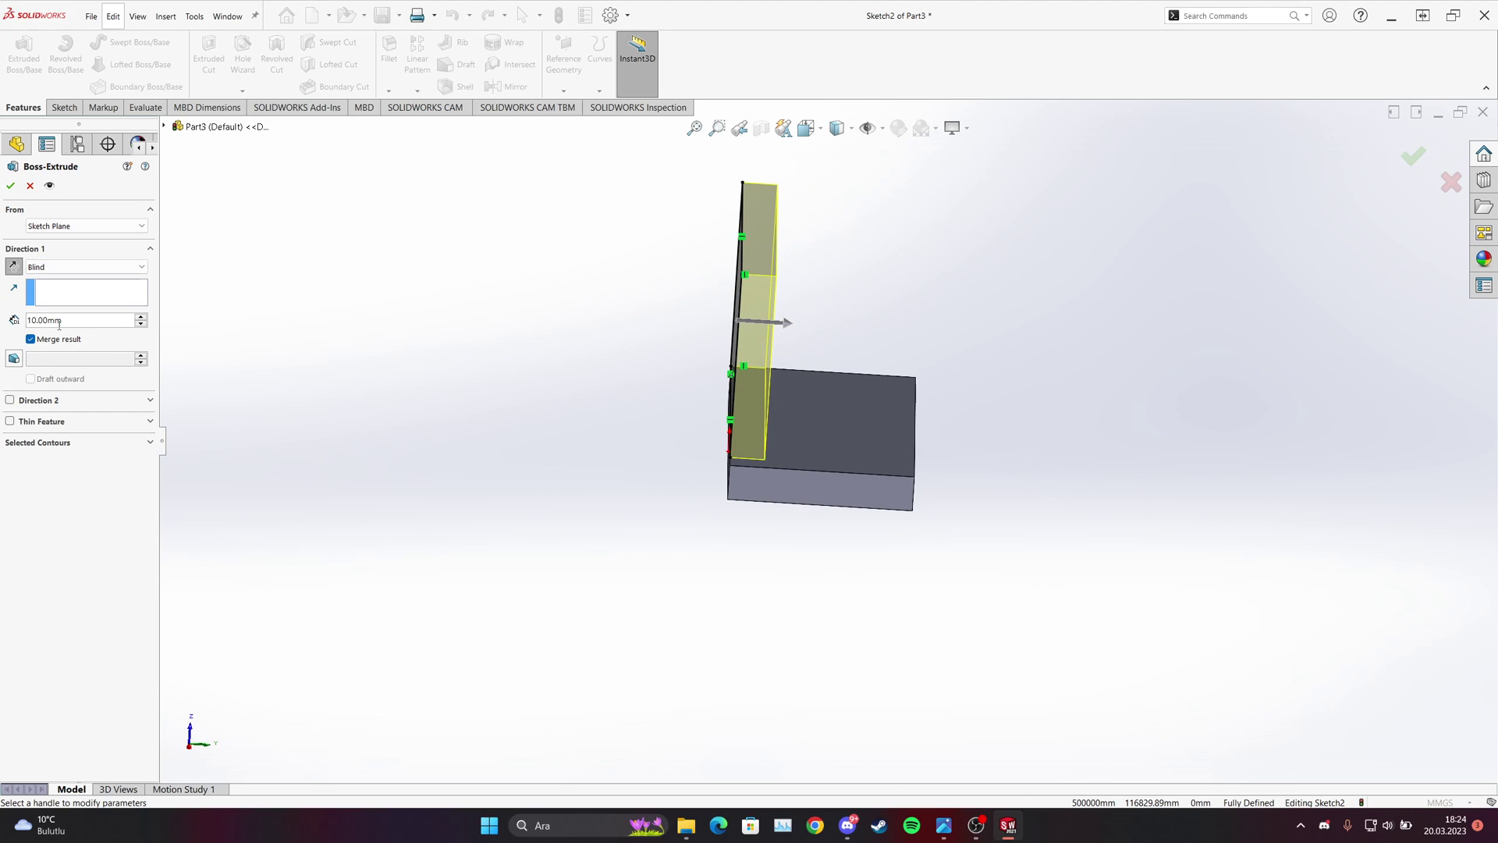
pyautogui.click(11, 186)
pyautogui.moveTo(863, 485); pyautogui.dragTo(873, 353, button='middle')
pyautogui.click(874, 351)
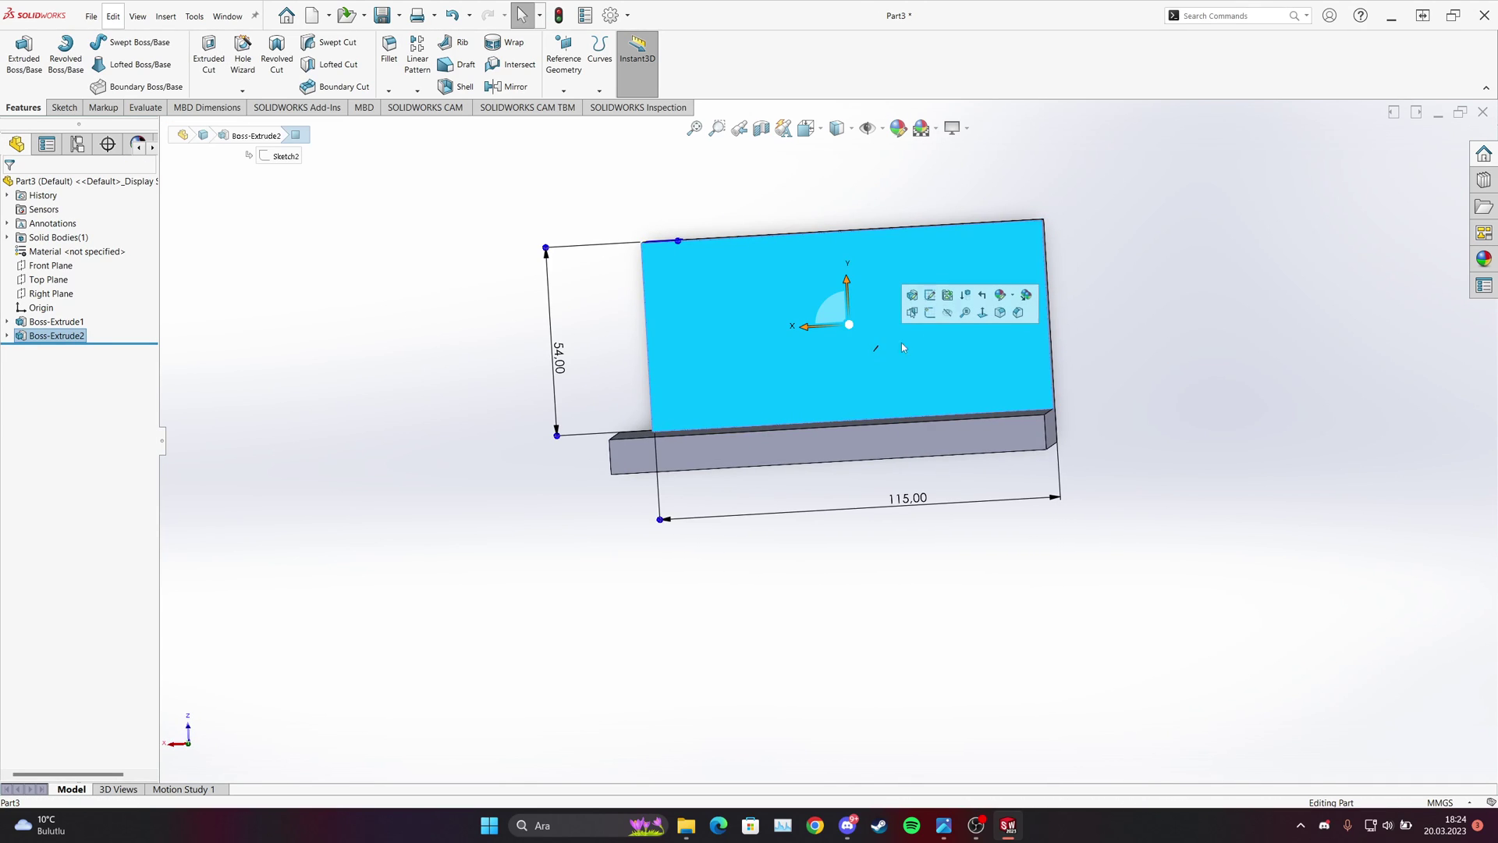
pyautogui.click(983, 313)
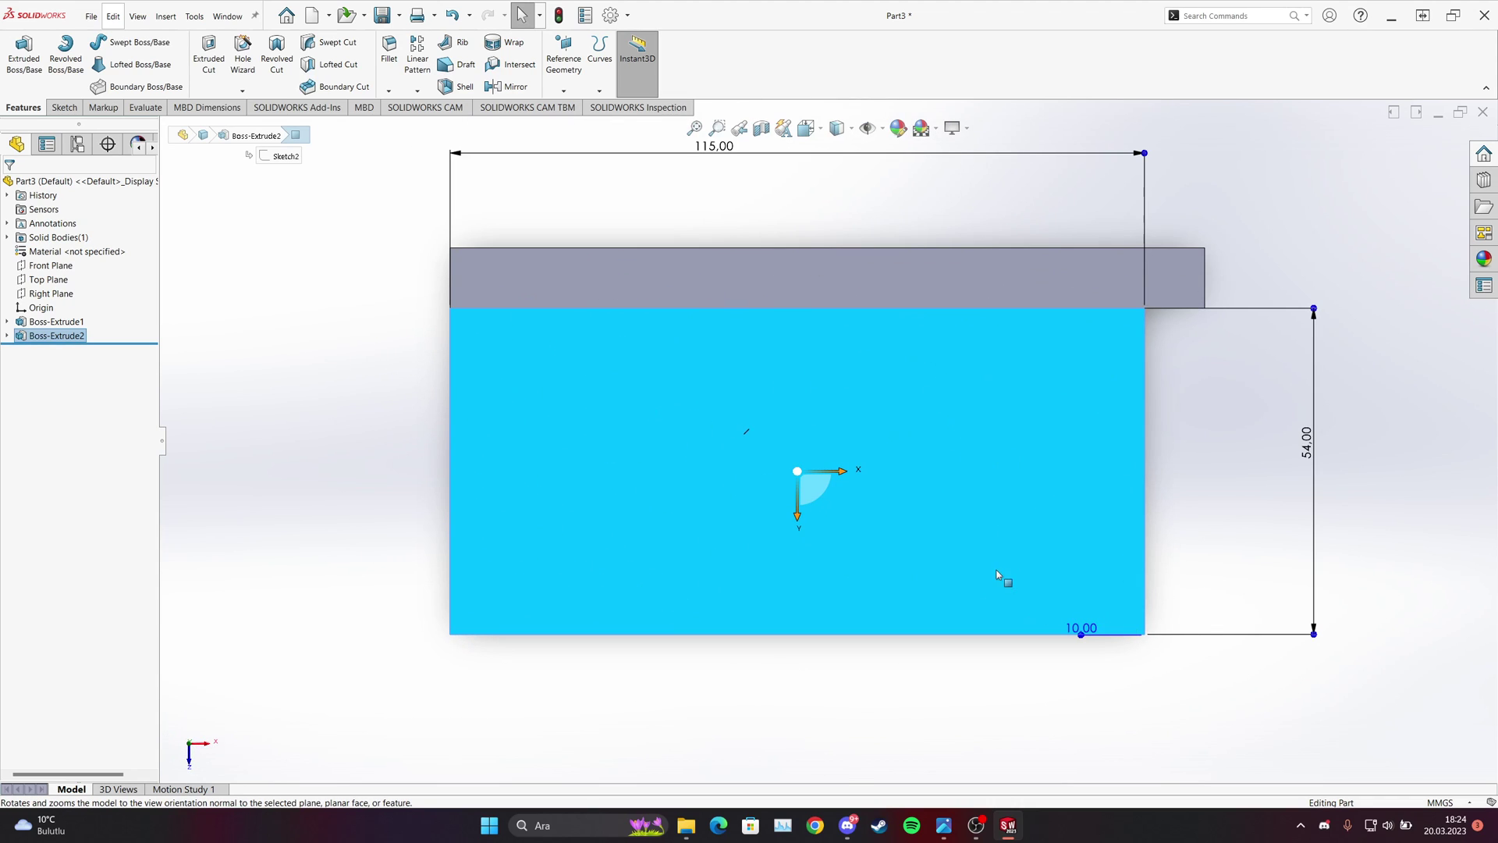
pyautogui.rightClick(843, 489)
pyautogui.click(919, 457)
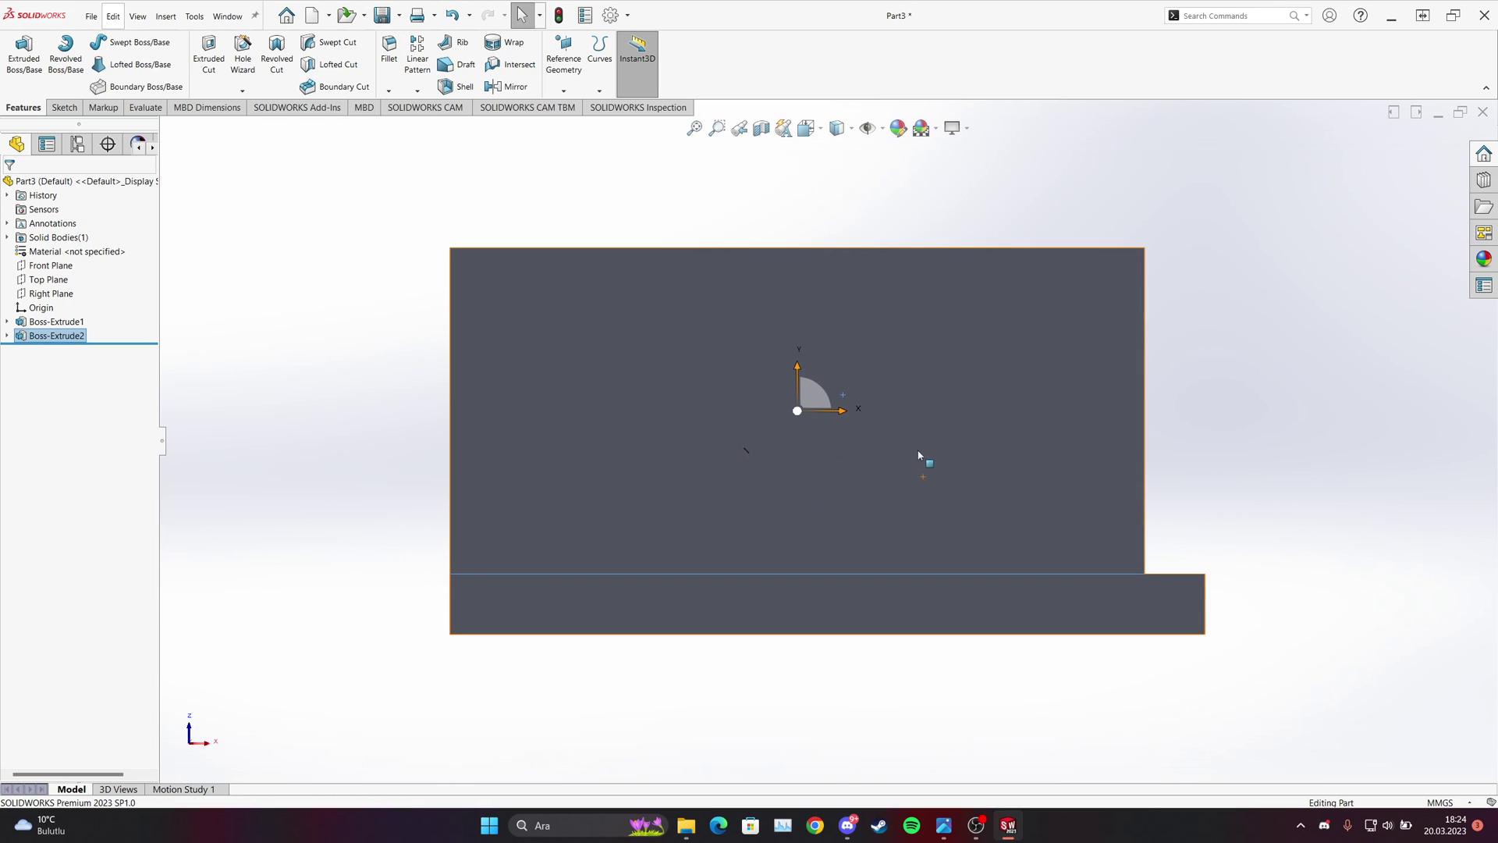
pyautogui.click(918, 460)
pyautogui.click(1149, 473)
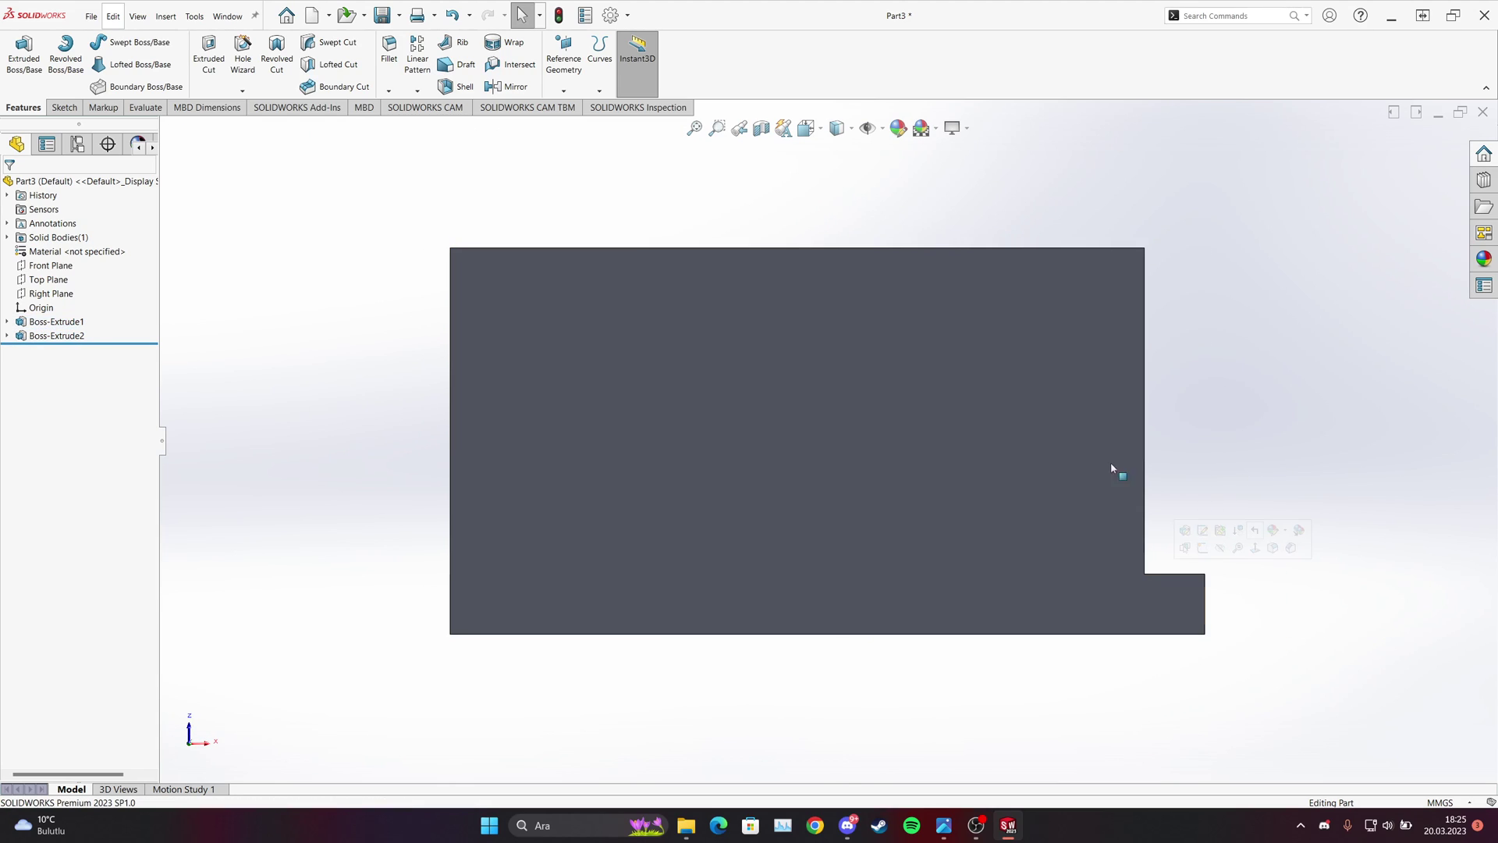
pyautogui.click(1047, 298)
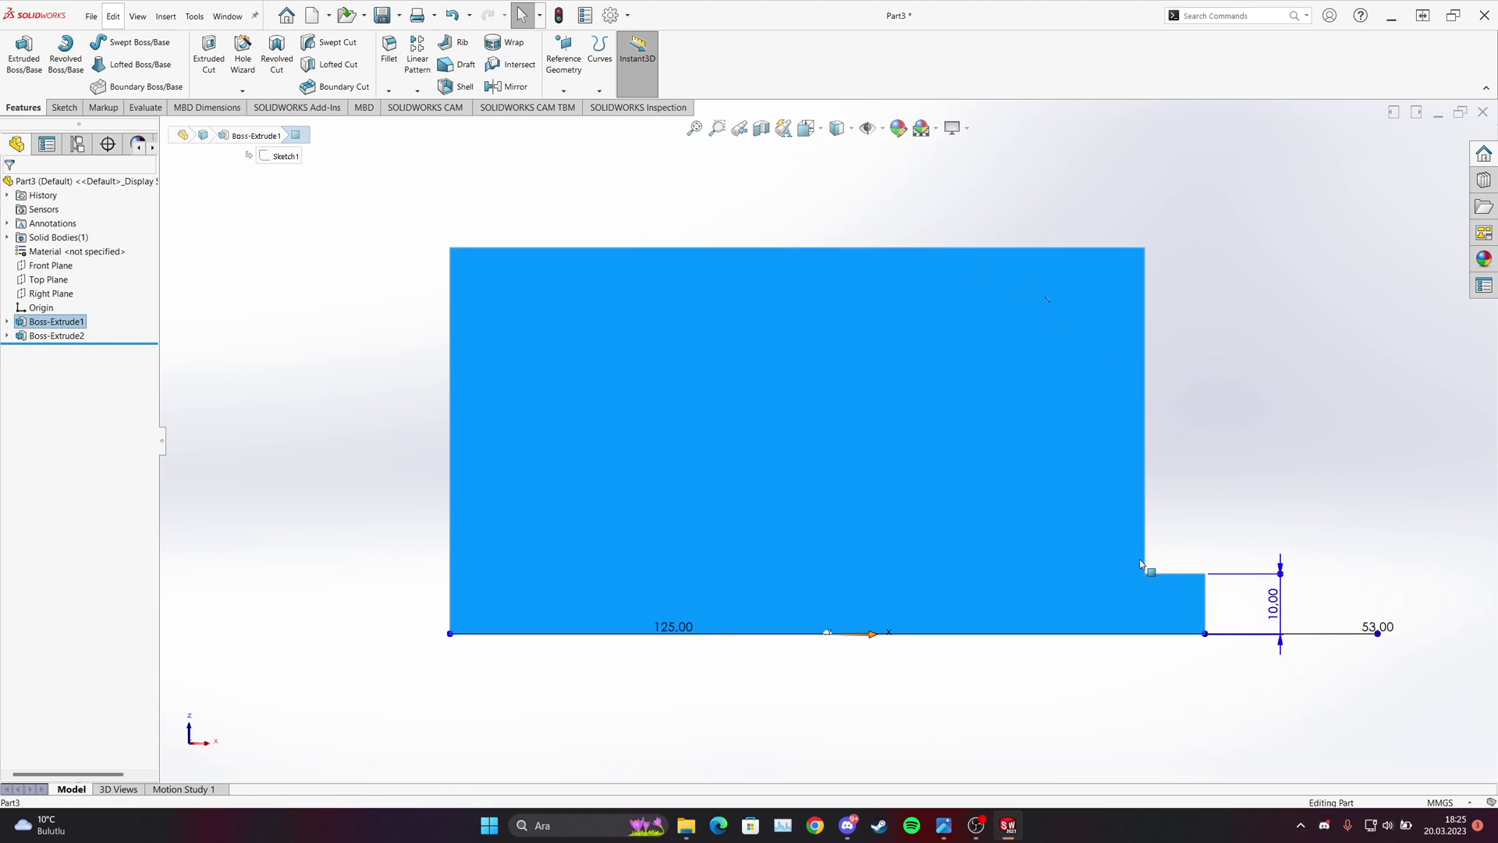
pyautogui.click(943, 824)
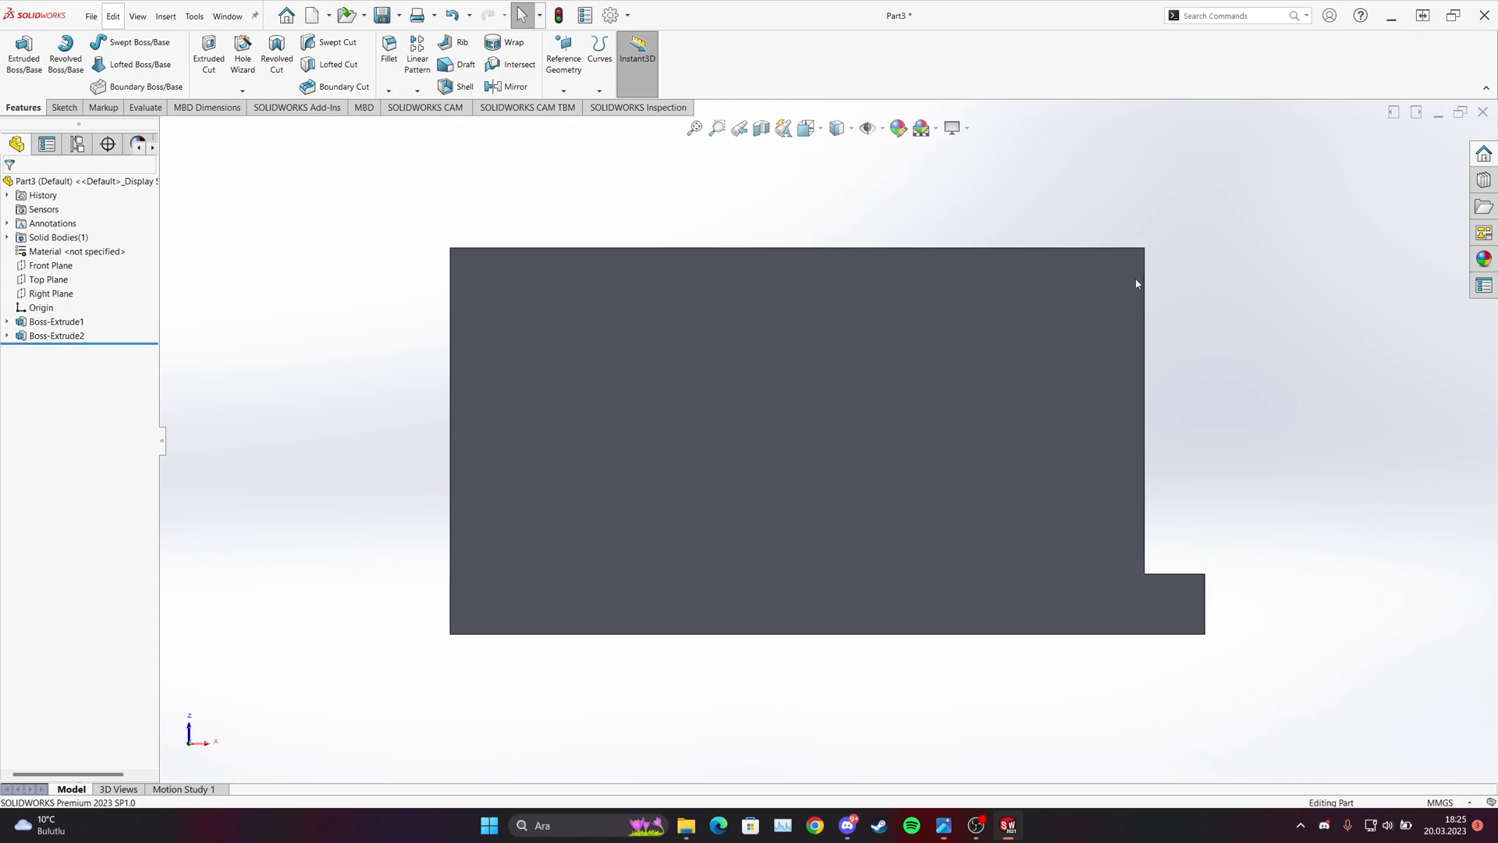
pyautogui.click(1383, 277)
pyautogui.click(875, 292)
pyautogui.click(291, 264)
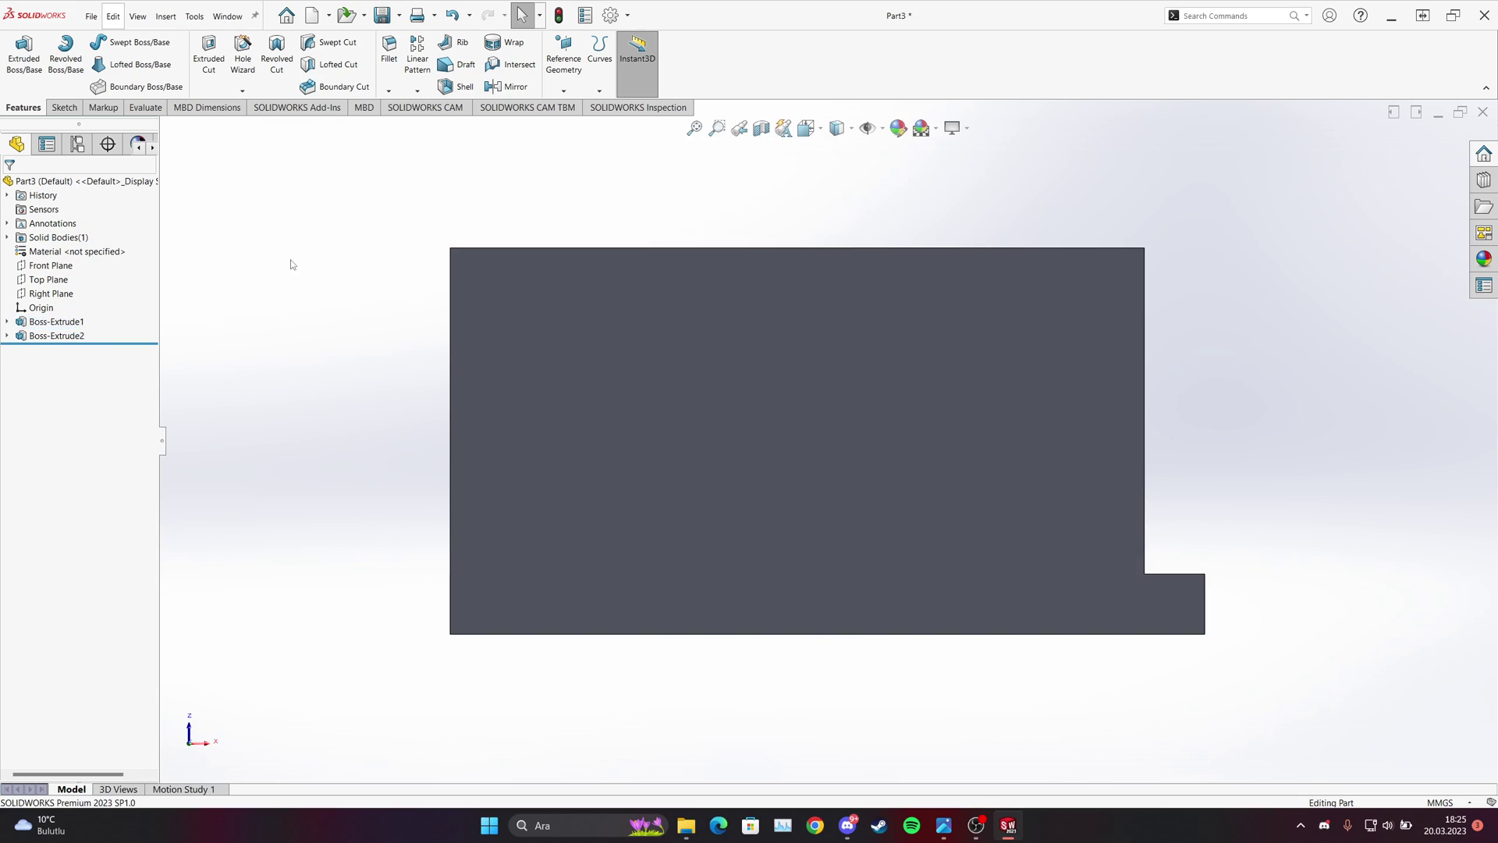
# Sketch a centerline along the wall's top edge and dimension it to 68.
pyautogui.click(64, 107)
pyautogui.click(106, 43)
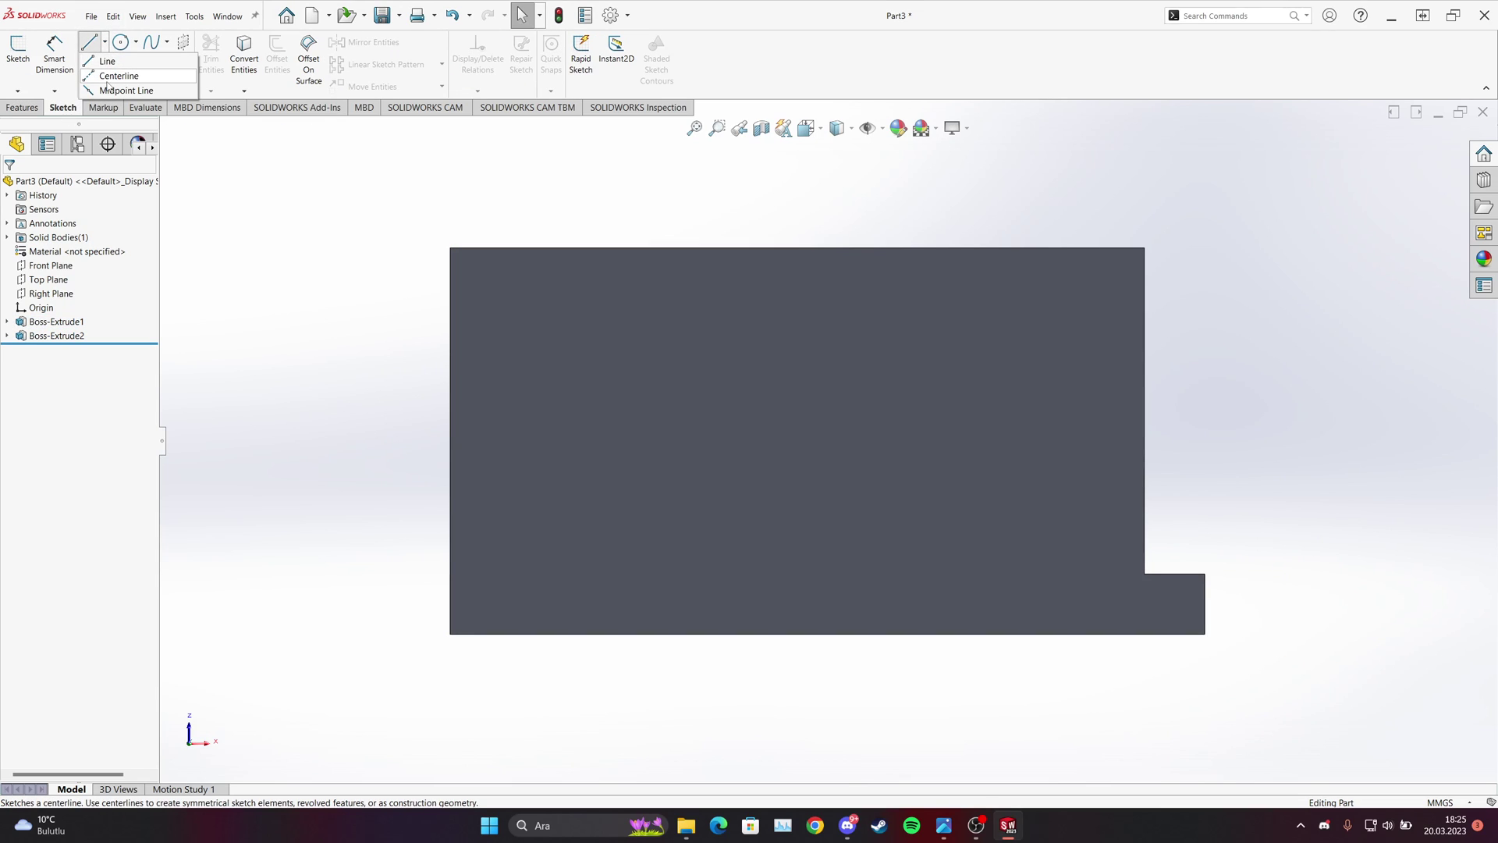
pyautogui.click(110, 69)
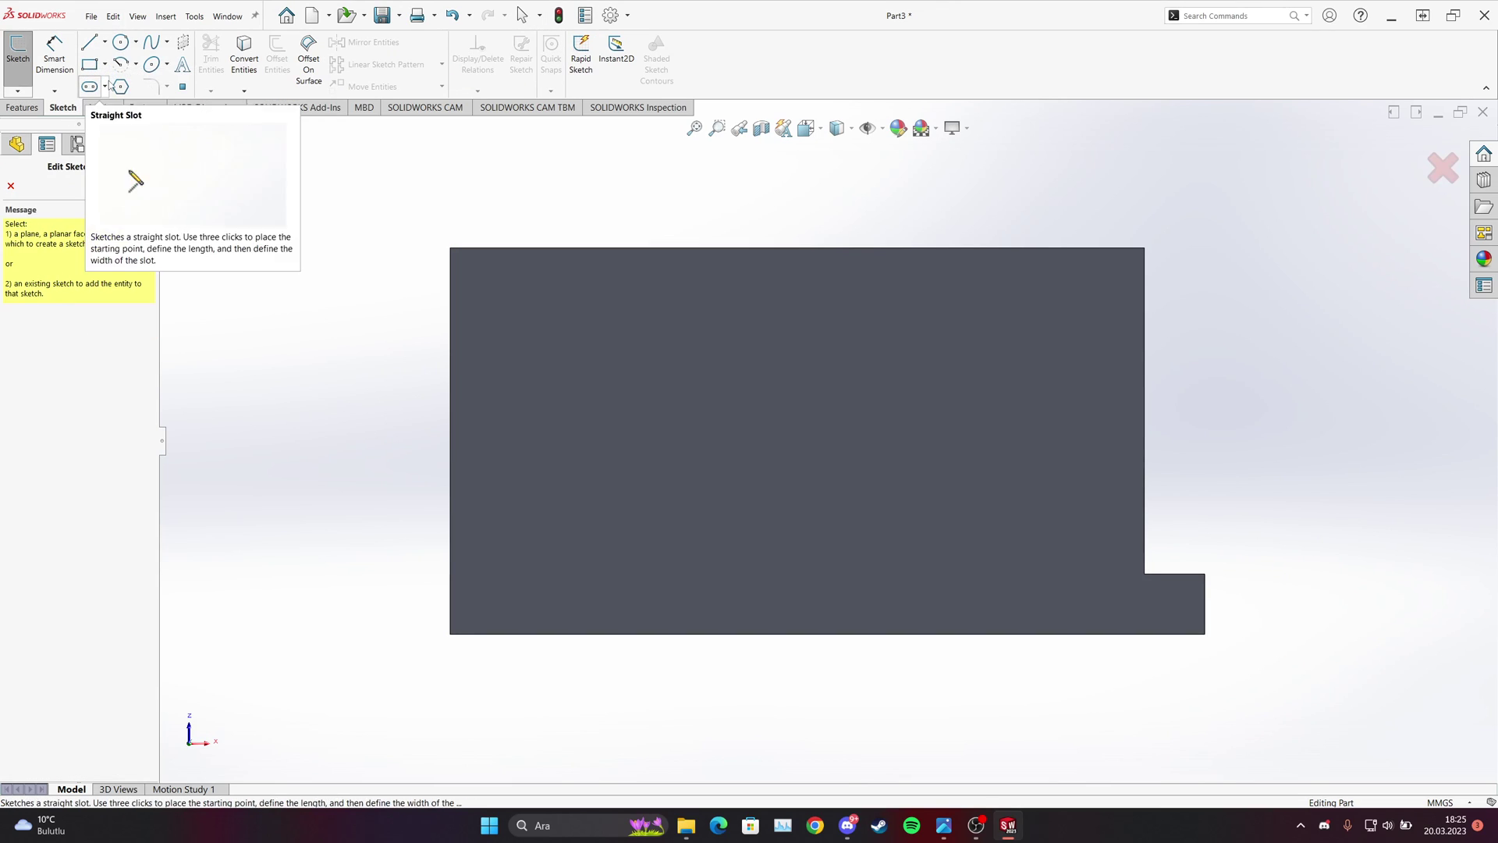
pyautogui.click(452, 251)
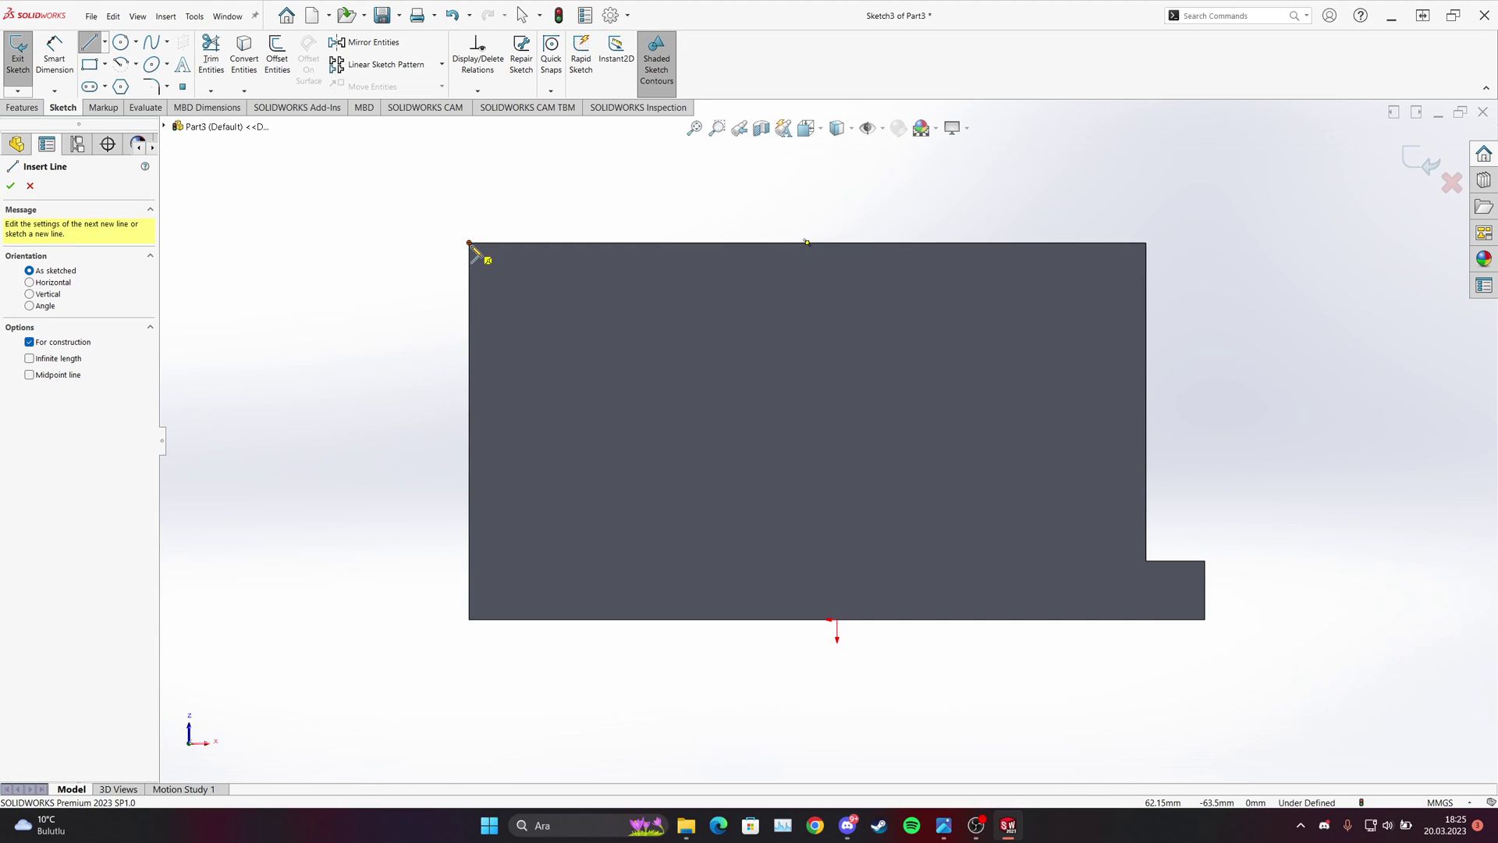
pyautogui.click(484, 249)
pyautogui.click(975, 242)
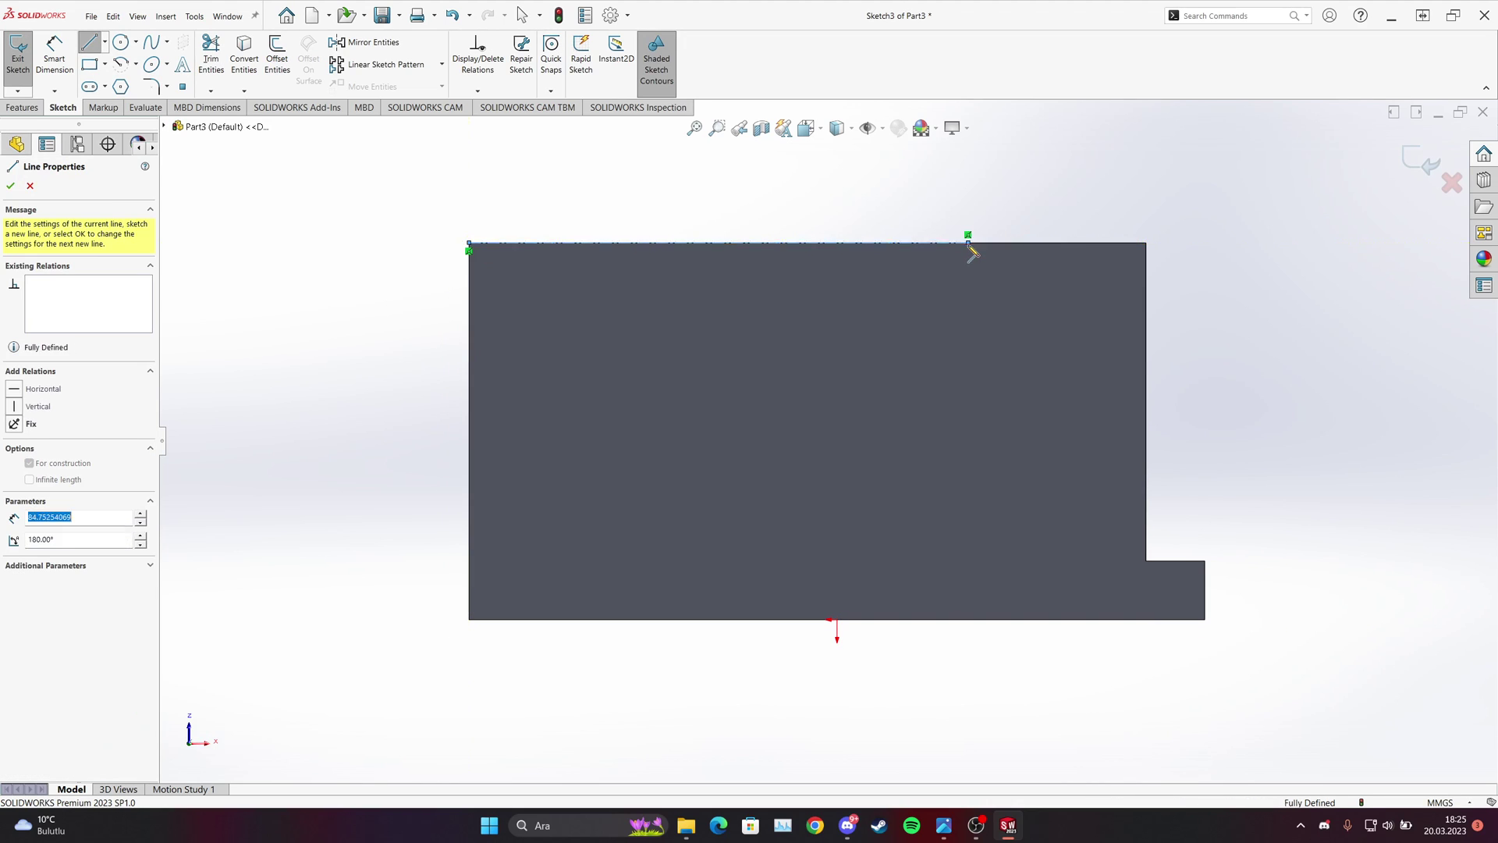
pyautogui.click(54, 54)
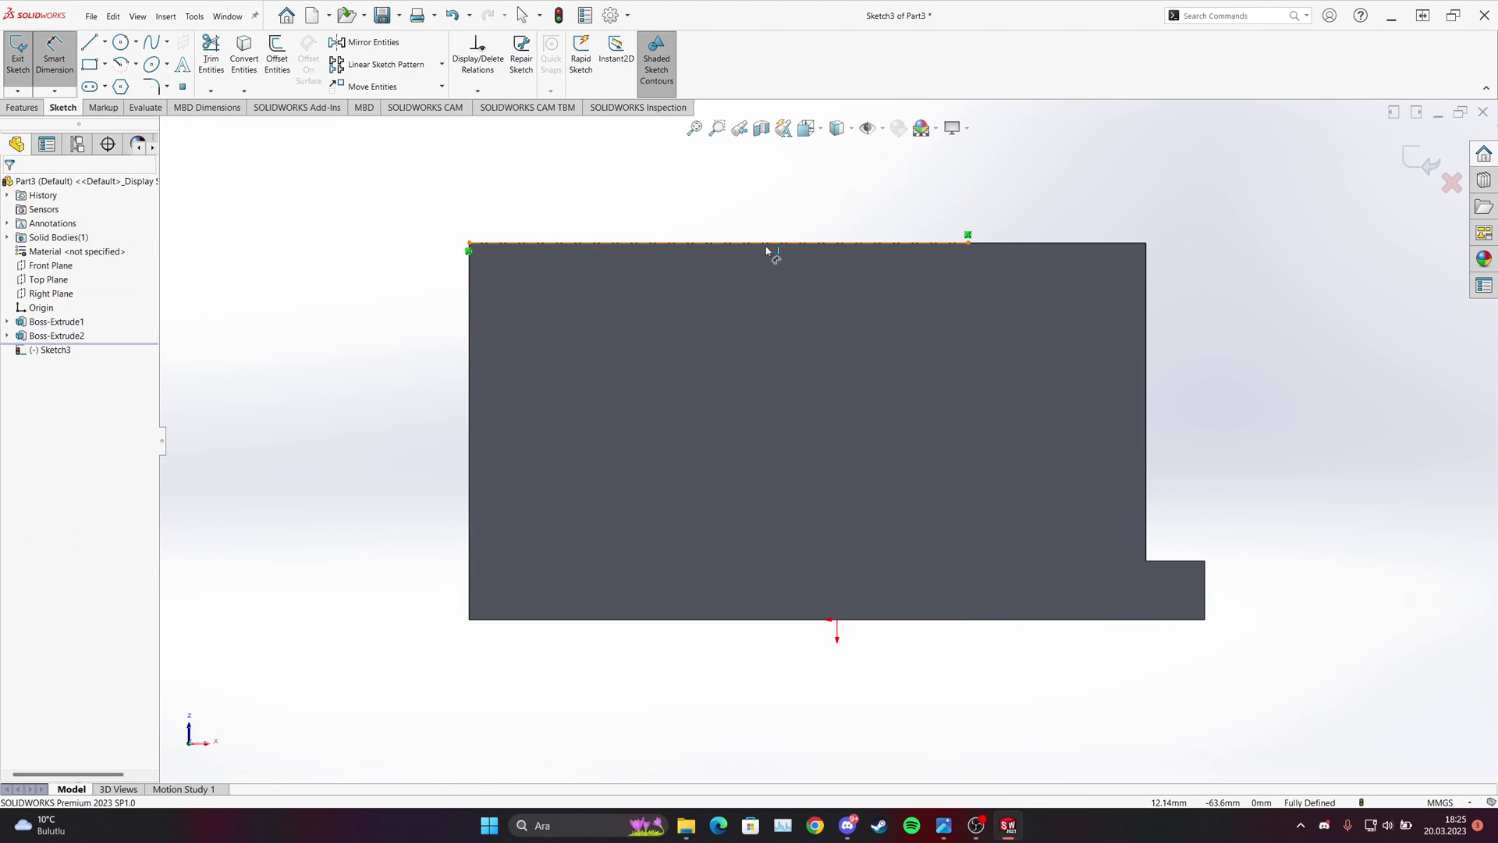
pyautogui.click(769, 243)
pyautogui.click(776, 203)
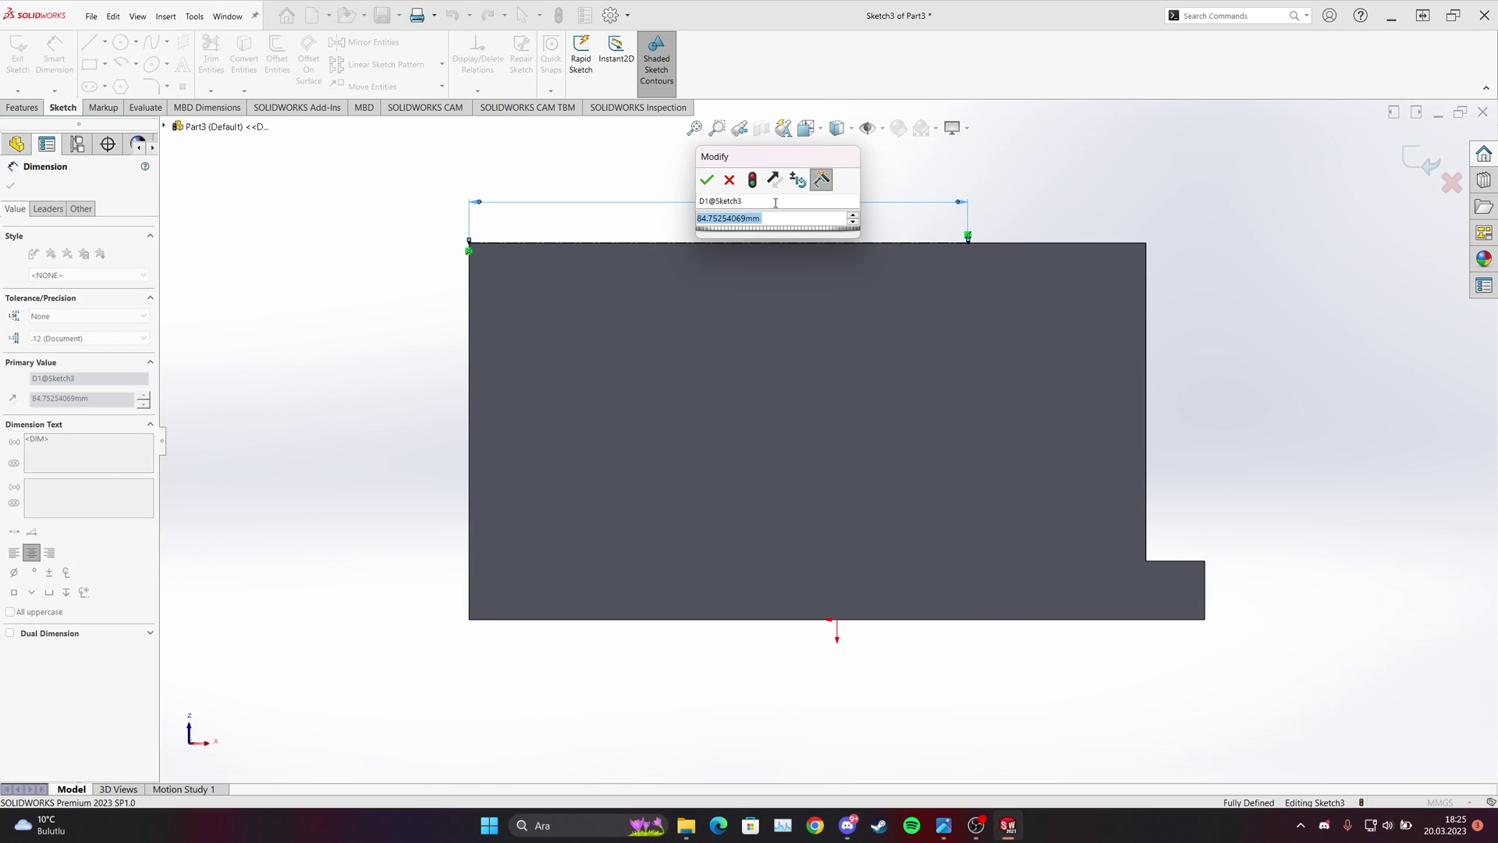
pyautogui.write('68')
pyautogui.press('Return')
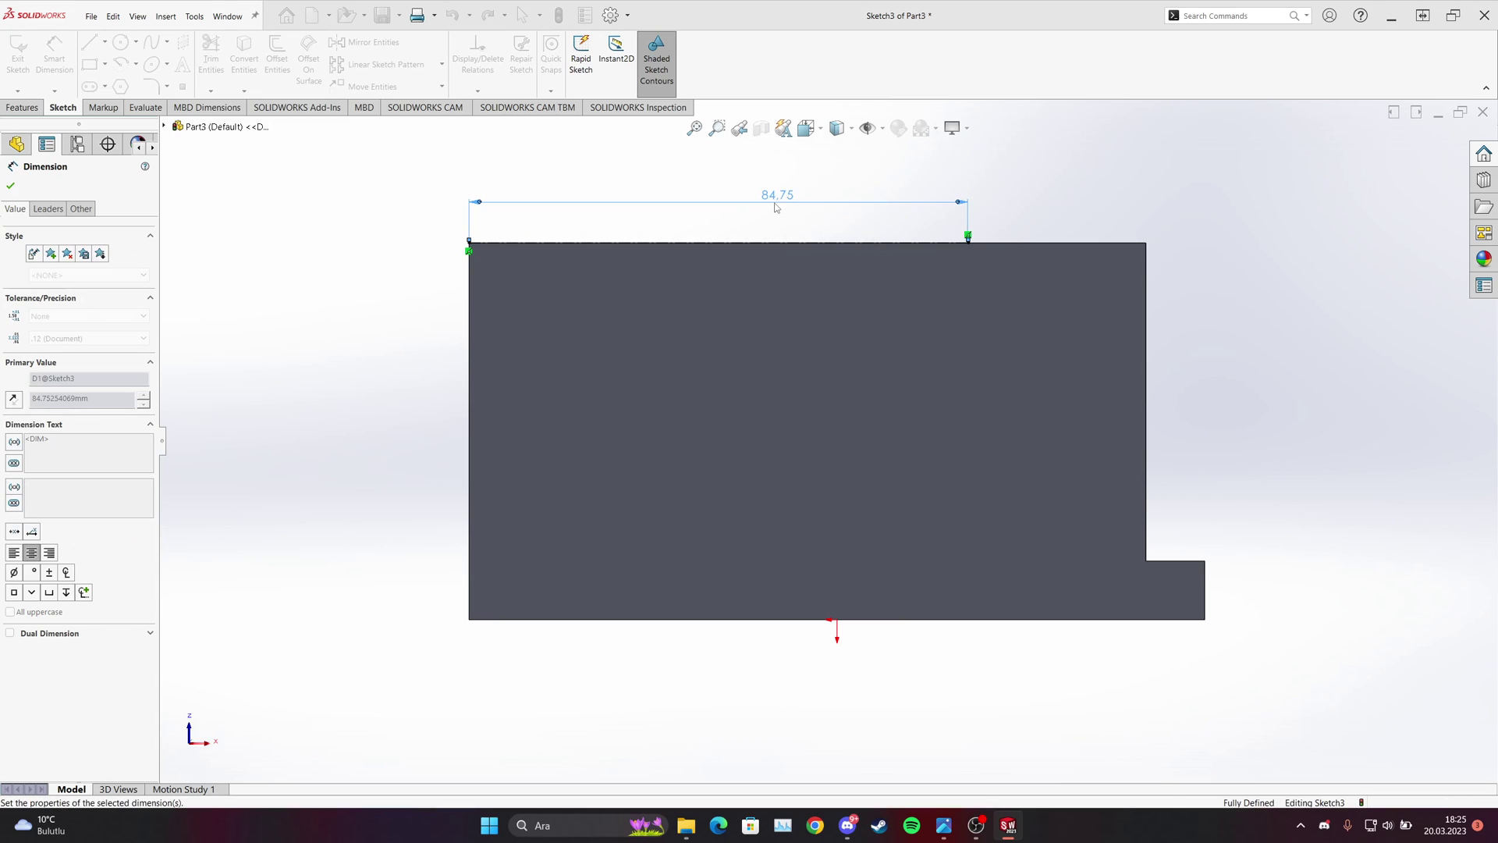
# Draw a closed triangle from the 68 mm point to the step corner and top-right corner.
pyautogui.click(943, 824)
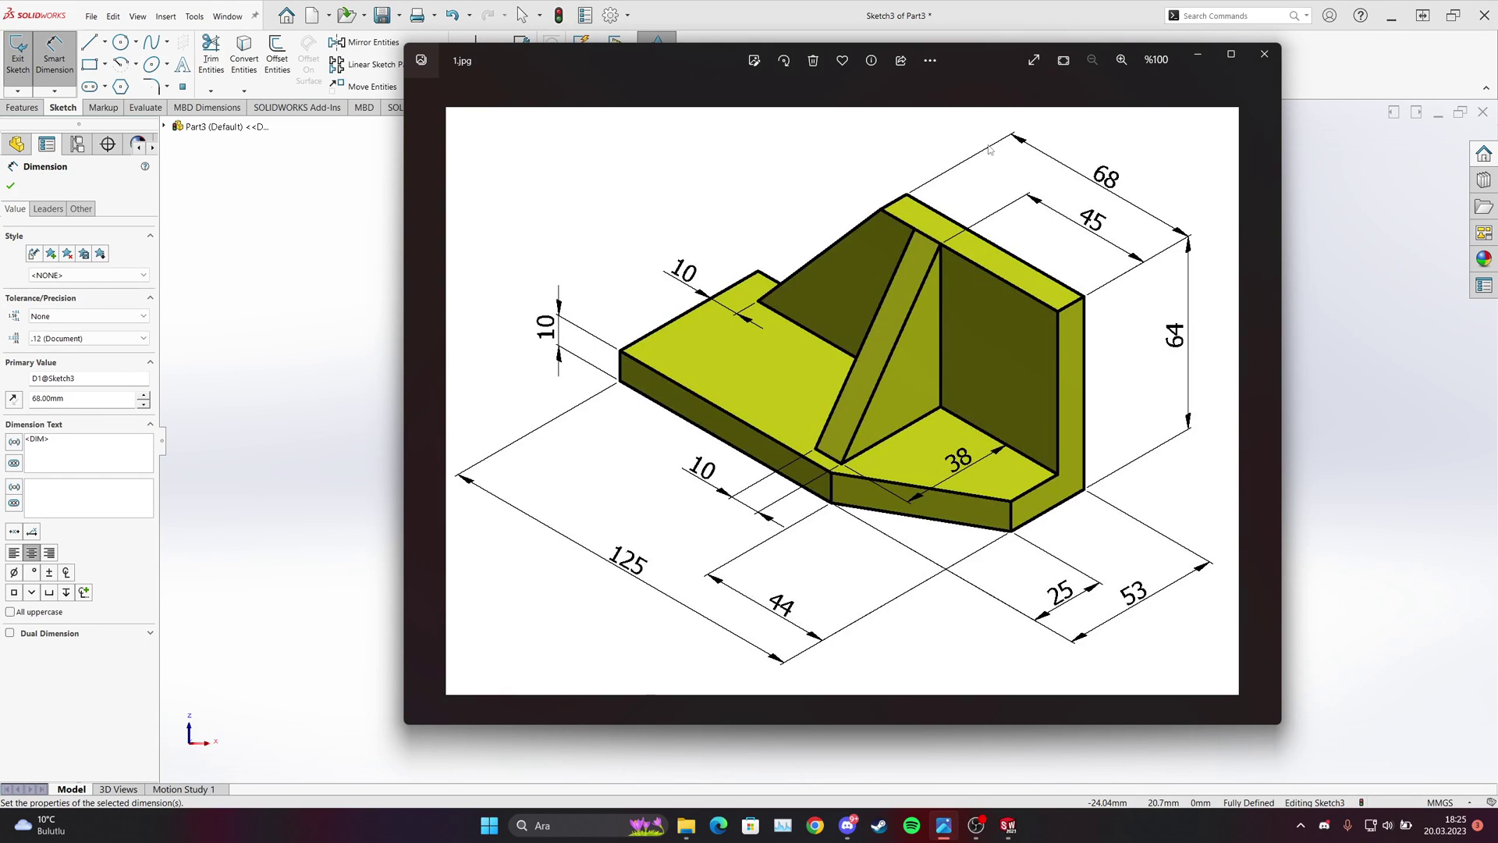
pyautogui.click(945, 831)
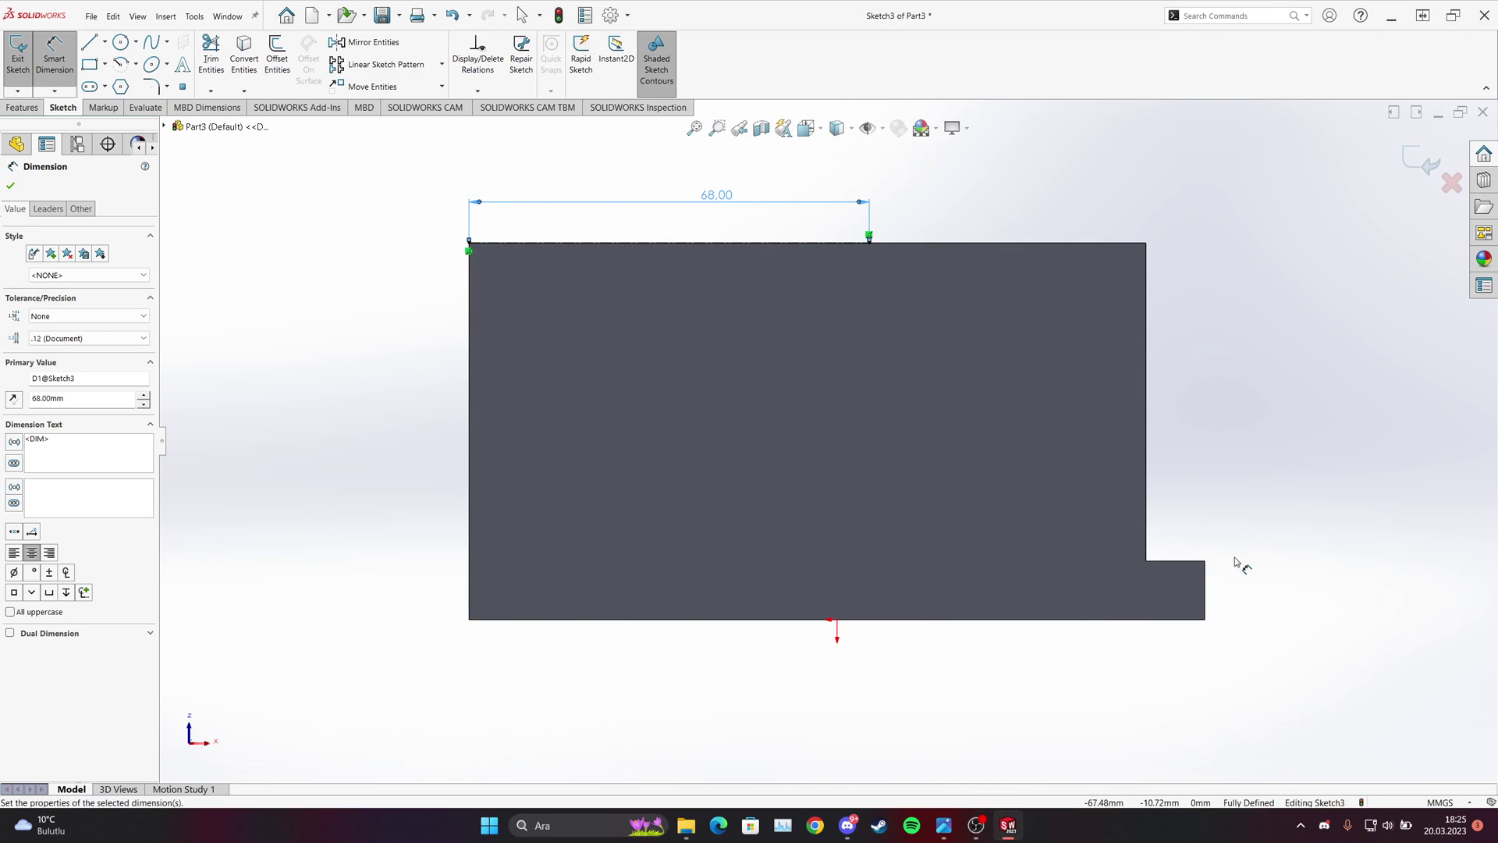
pyautogui.click(89, 42)
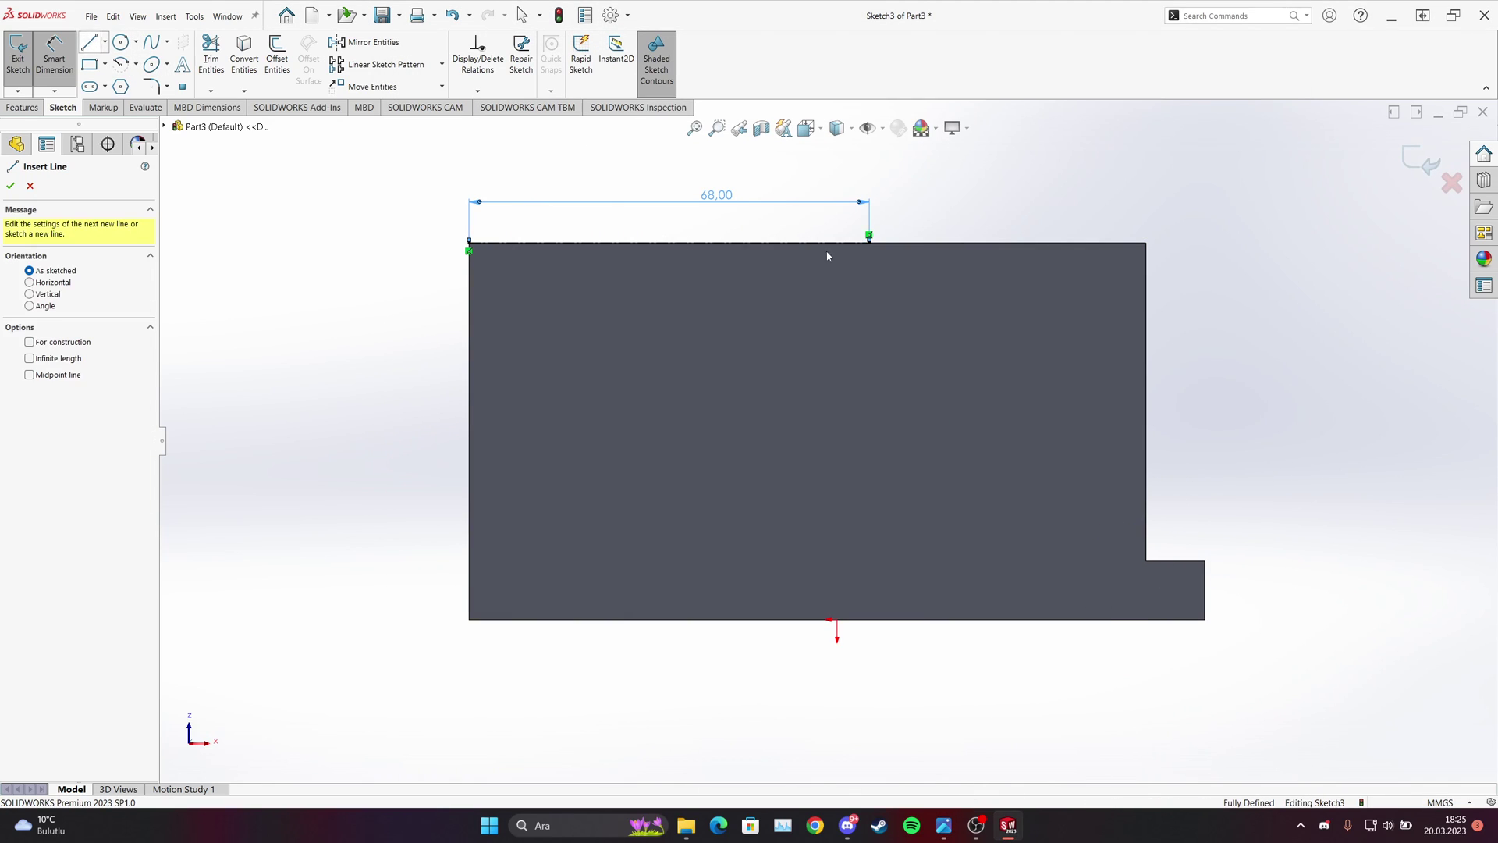
pyautogui.click(869, 243)
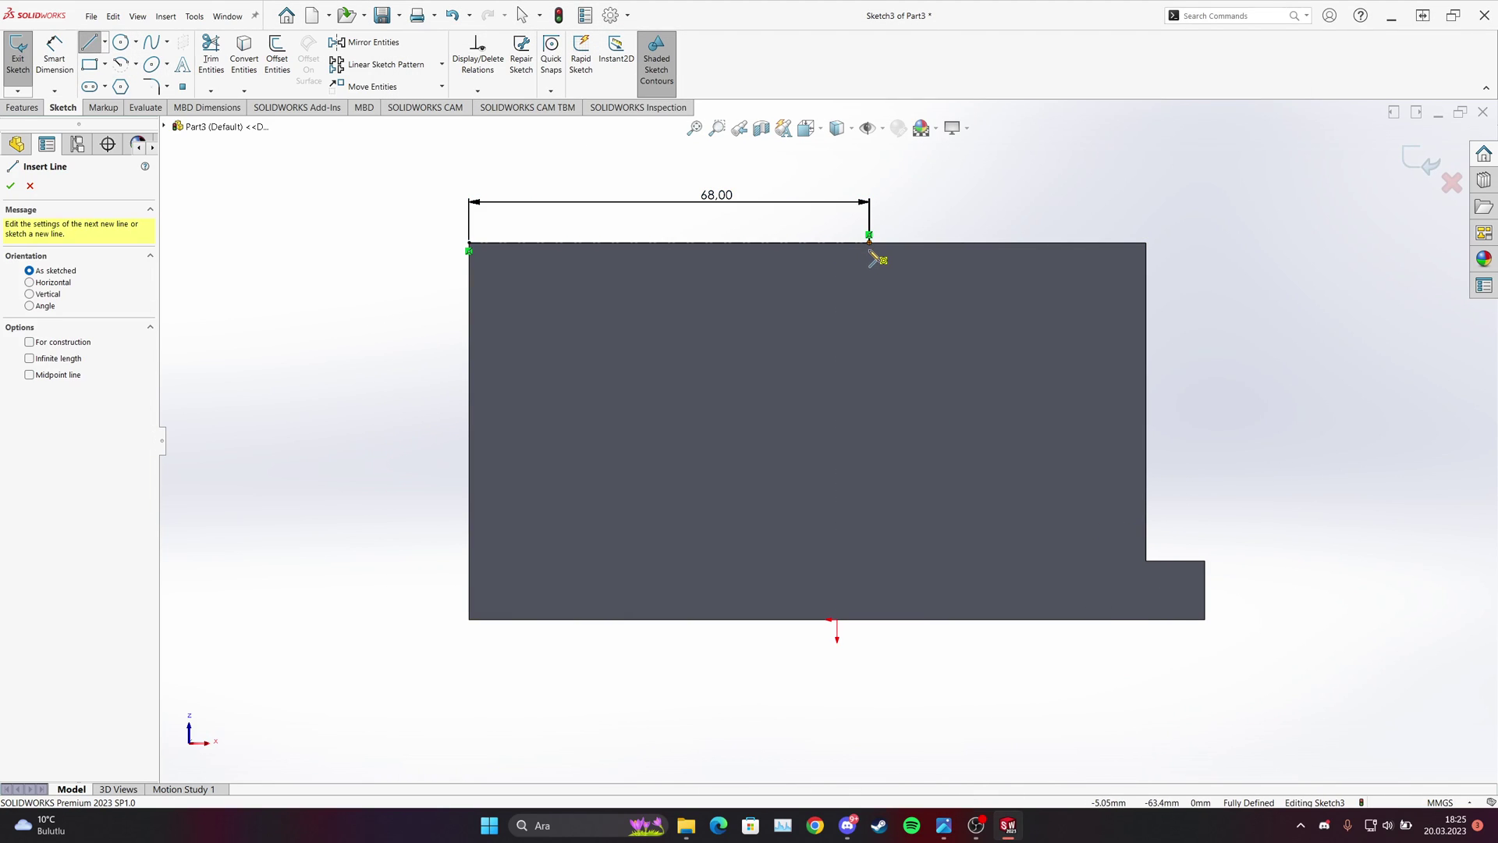
pyautogui.click(1146, 561)
pyautogui.click(1146, 244)
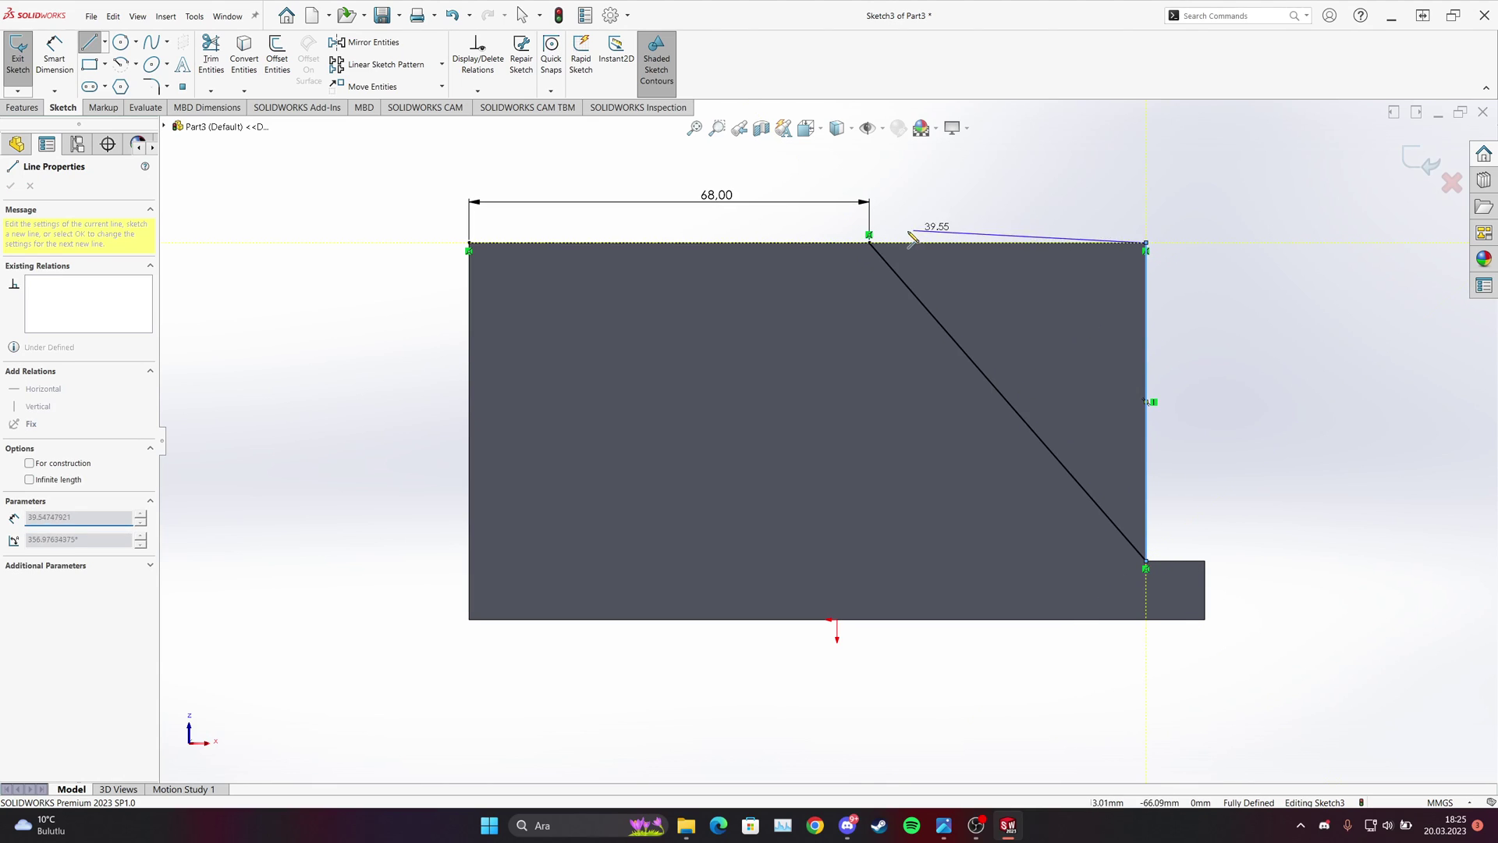
pyautogui.click(870, 244)
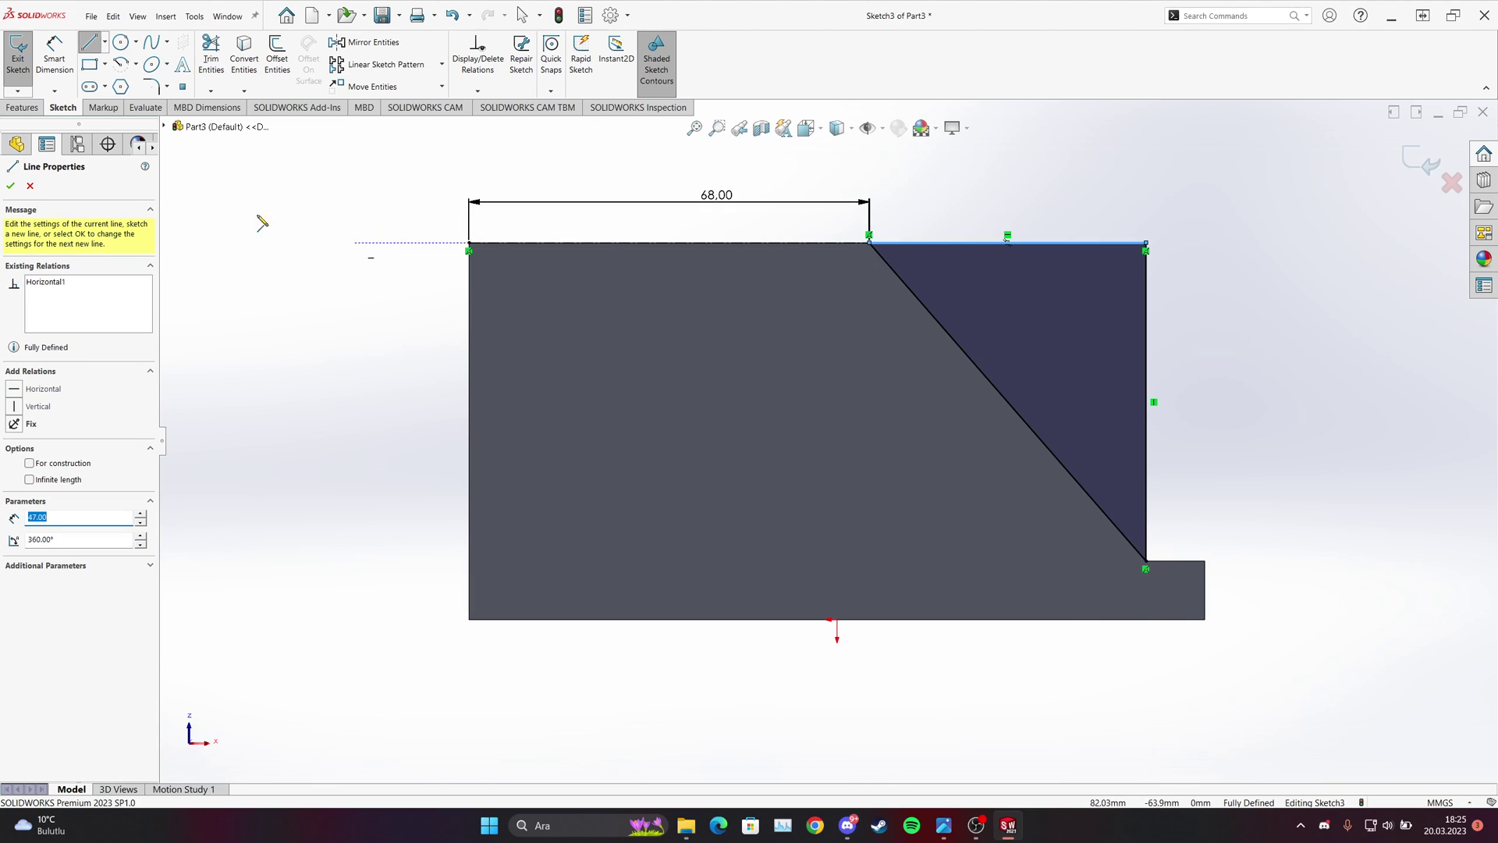
pyautogui.press('Escape')
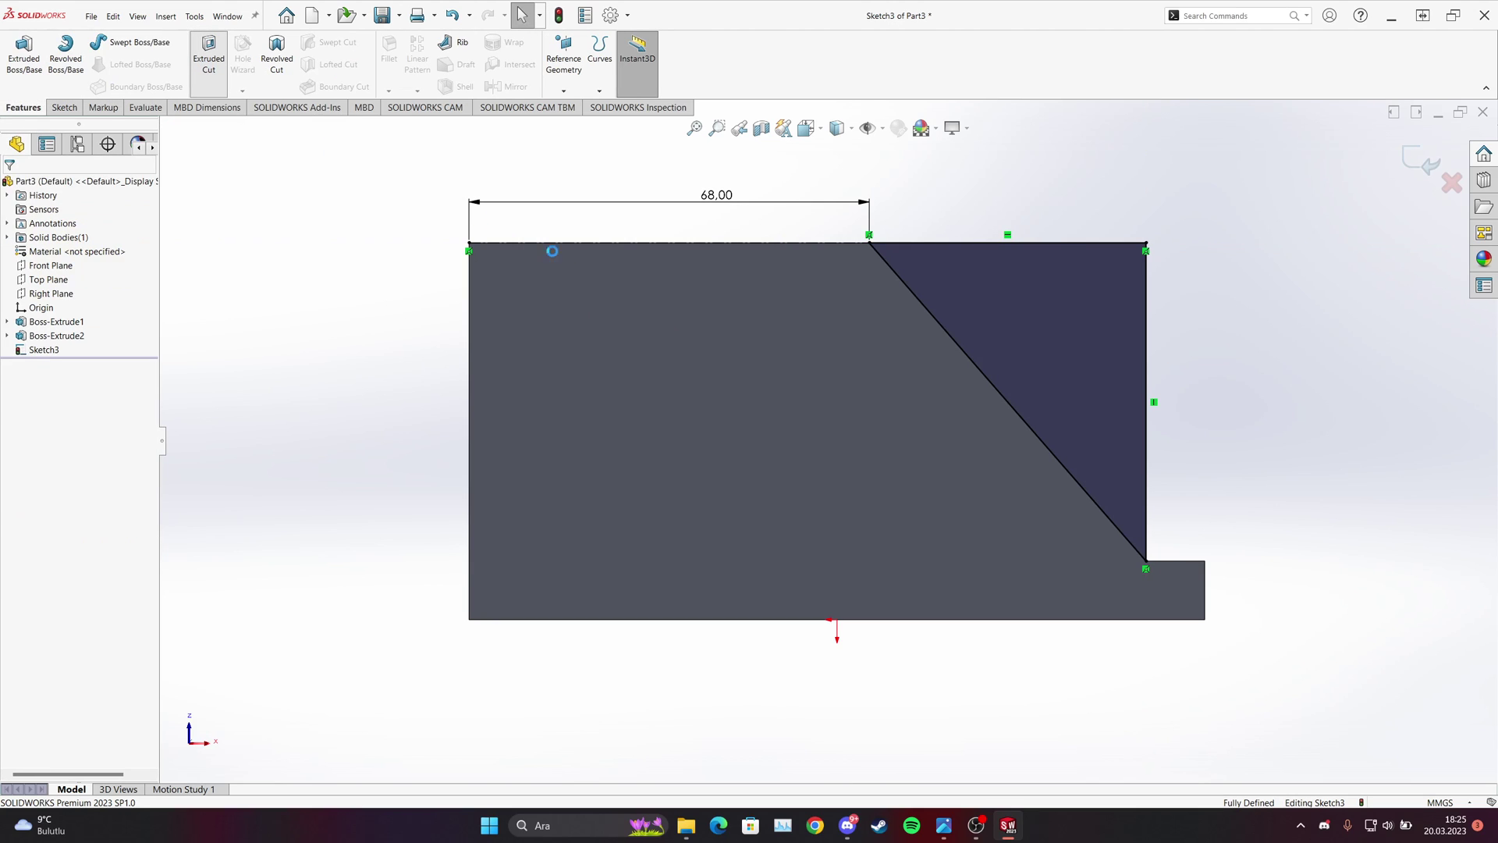
# Preview a Through All extruded cut from the triangle, then cancel it.
pyautogui.click(1006, 385)
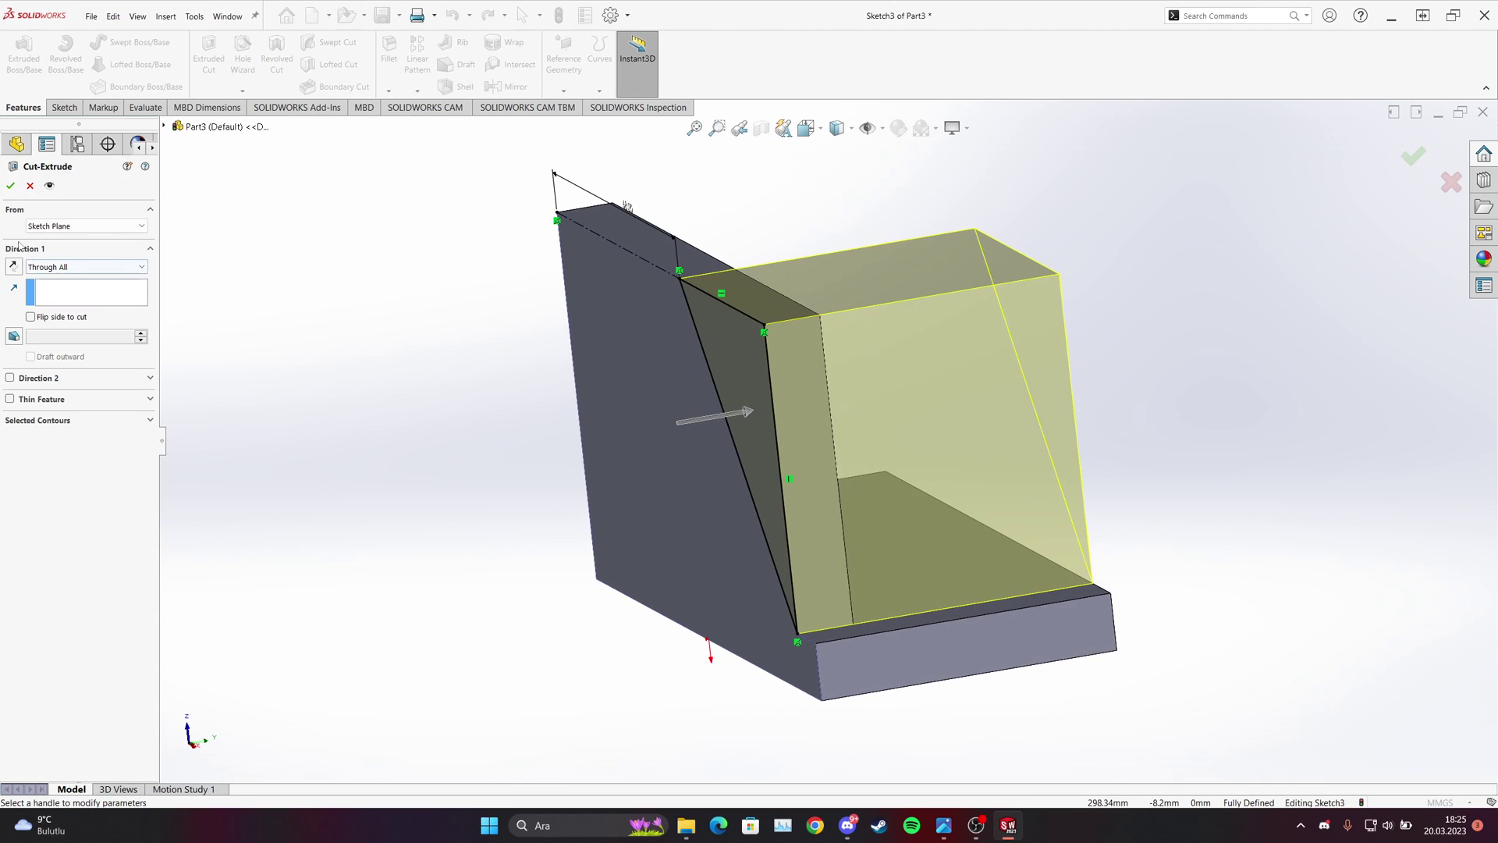
pyautogui.click(53, 266)
pyautogui.click(47, 289)
pyautogui.moveTo(843, 422); pyautogui.dragTo(670, 538, button='middle')
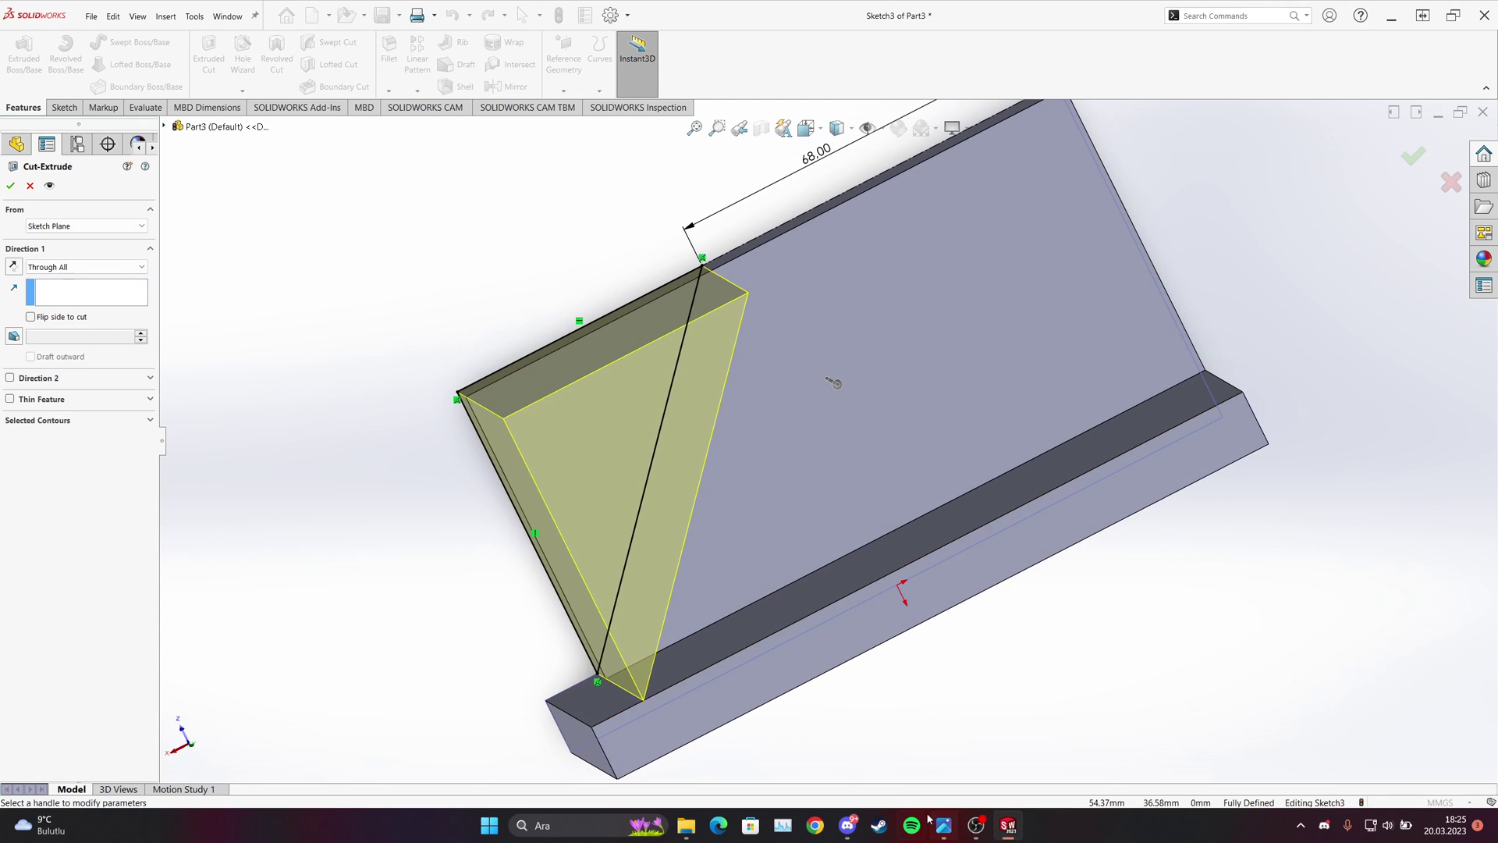
pyautogui.press('Escape')
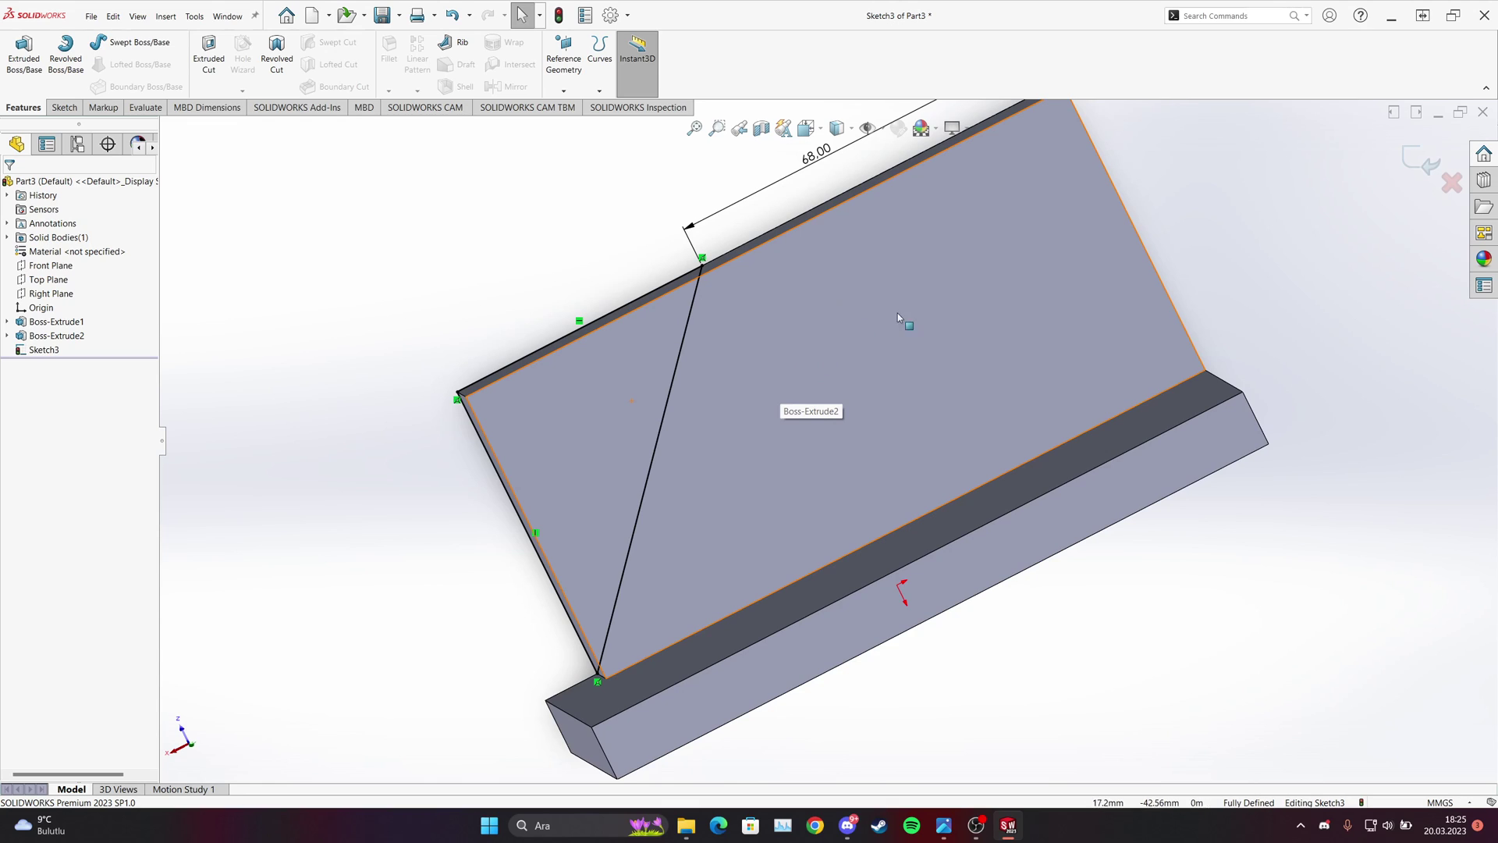
# Open the triangle sketch's shortcut menu in the tree, then dismiss it.
pyautogui.rightClick(44, 350)
pyautogui.click(44, 350)
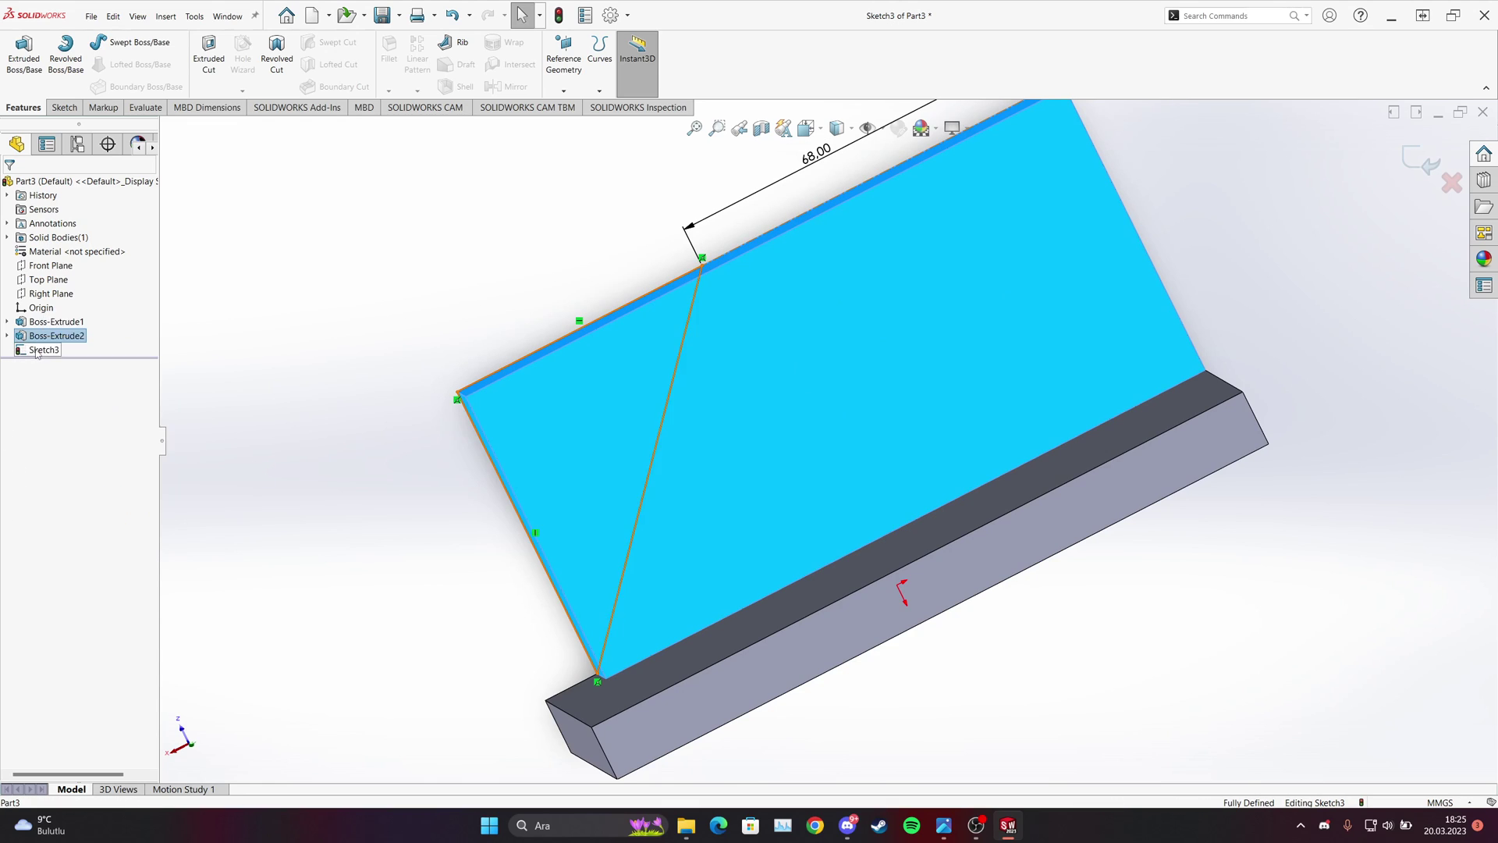
pyautogui.rightClick(43, 349)
pyautogui.press('Escape')
# Discard the triangle sketch and open Boss-Extrude2's 115 × 54 sketch for editing.
pyautogui.click(1451, 182)
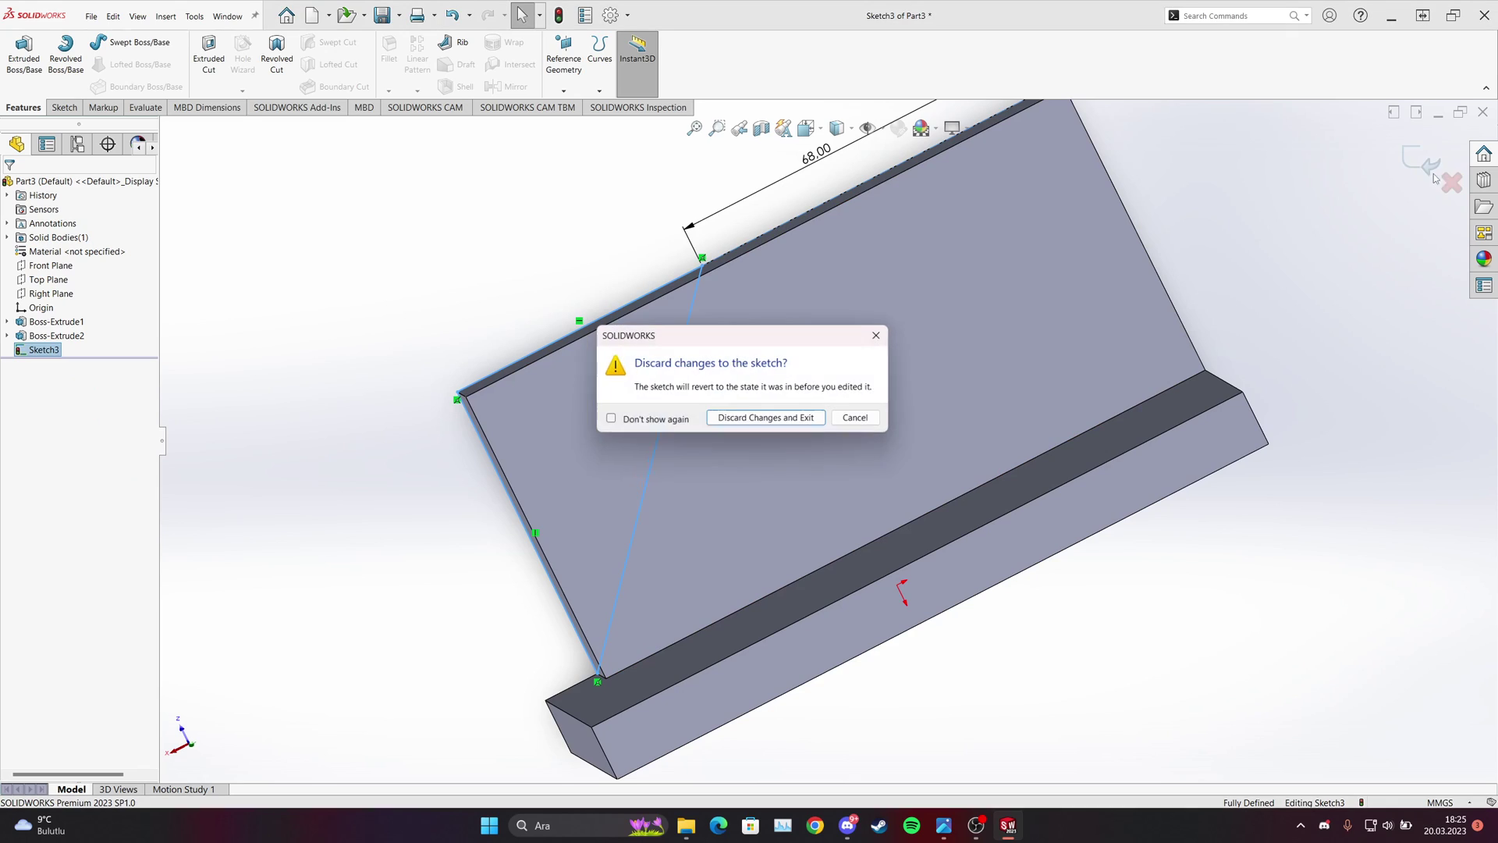
pyautogui.click(761, 420)
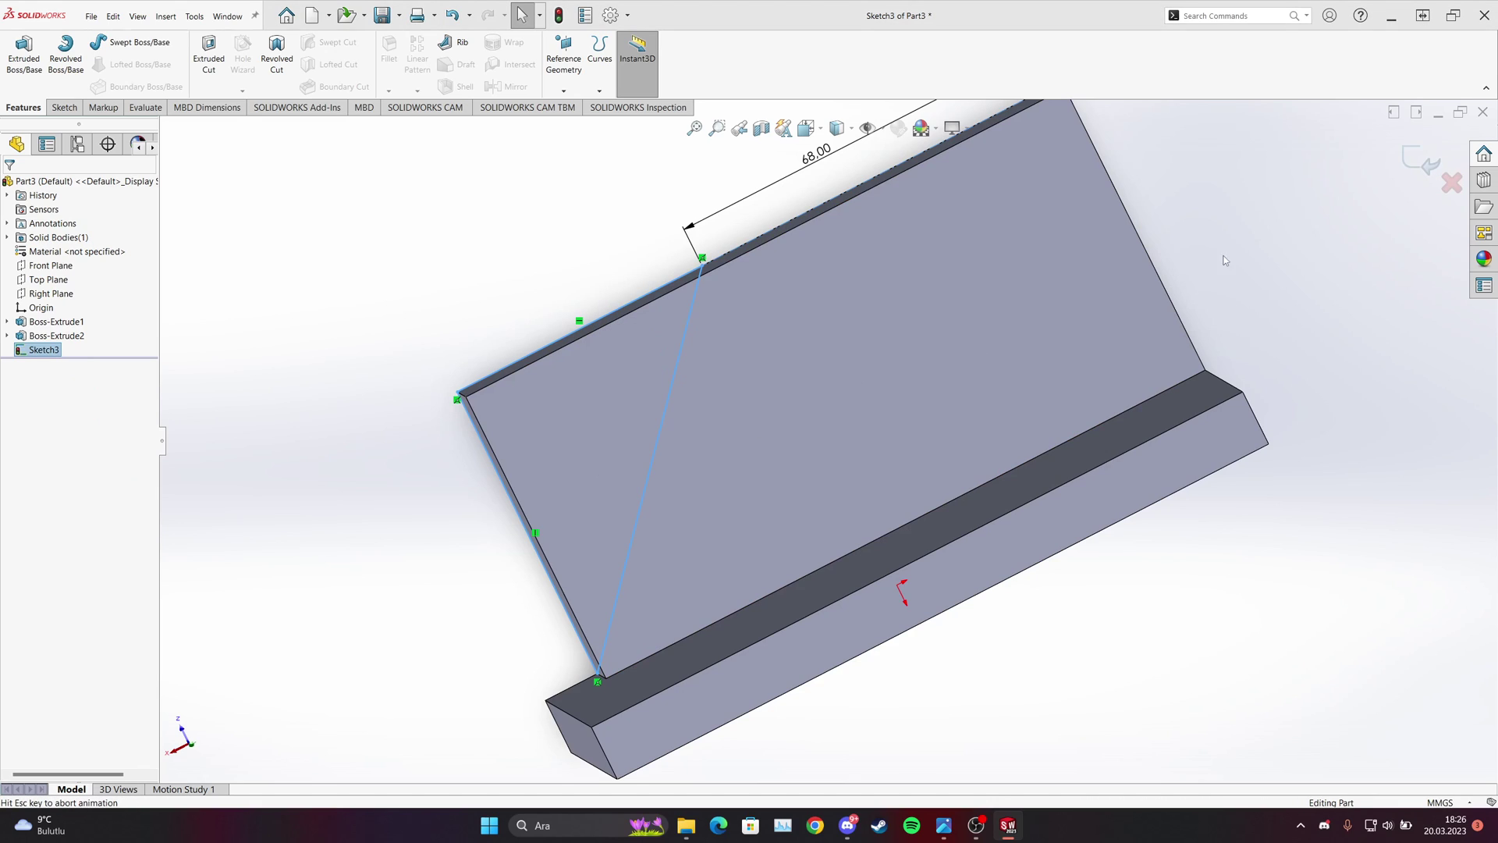
pyautogui.click(49, 336)
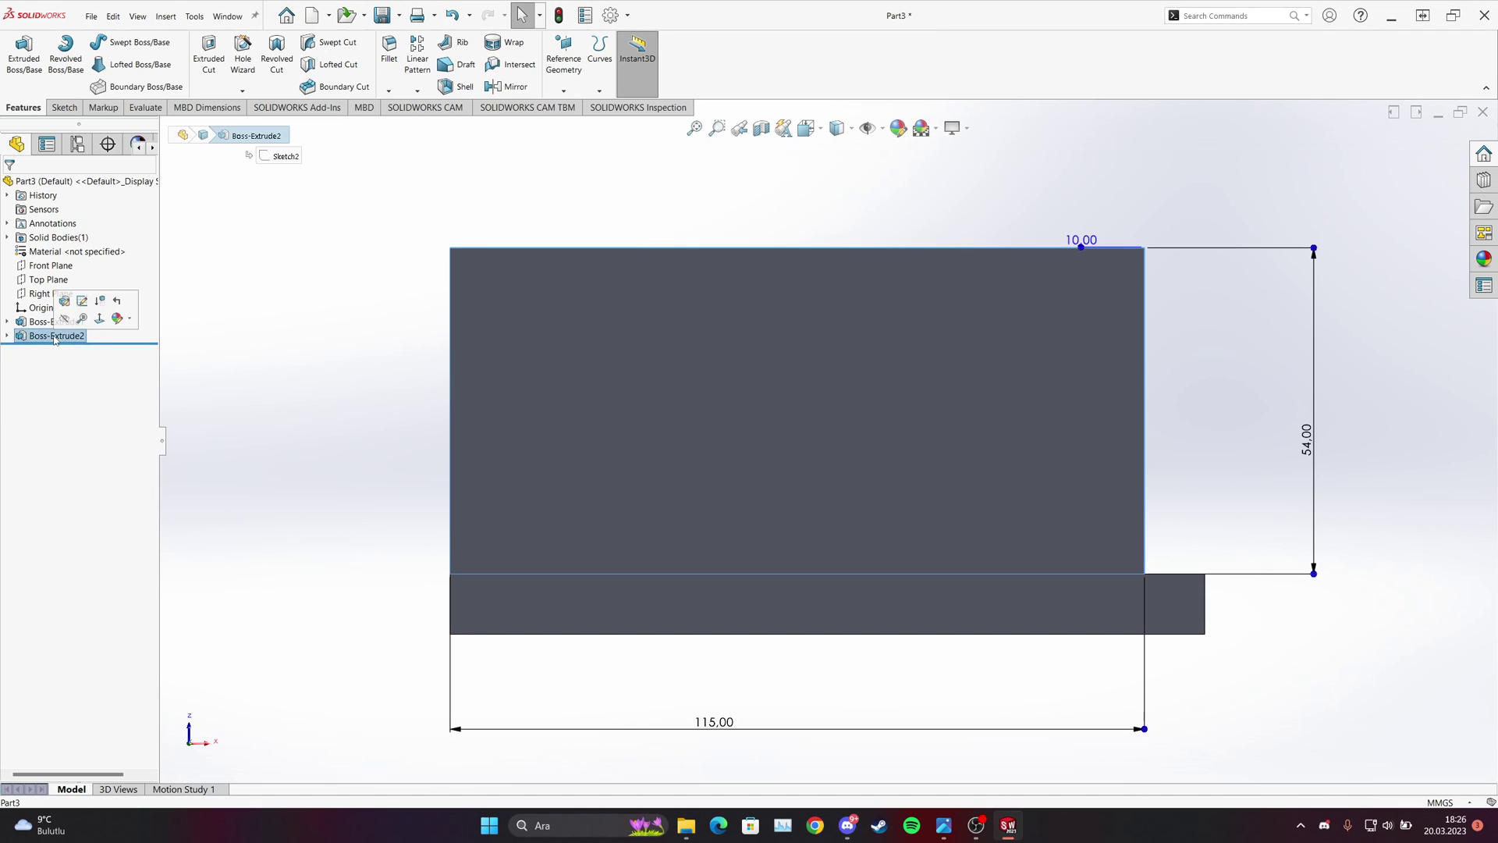
pyautogui.moveTo(759, 431)
pyautogui.mouseDown(button='middle')
pyautogui.moveTo(649, 439)
pyautogui.moveTo(679, 363)
pyautogui.mouseUp(button='middle')
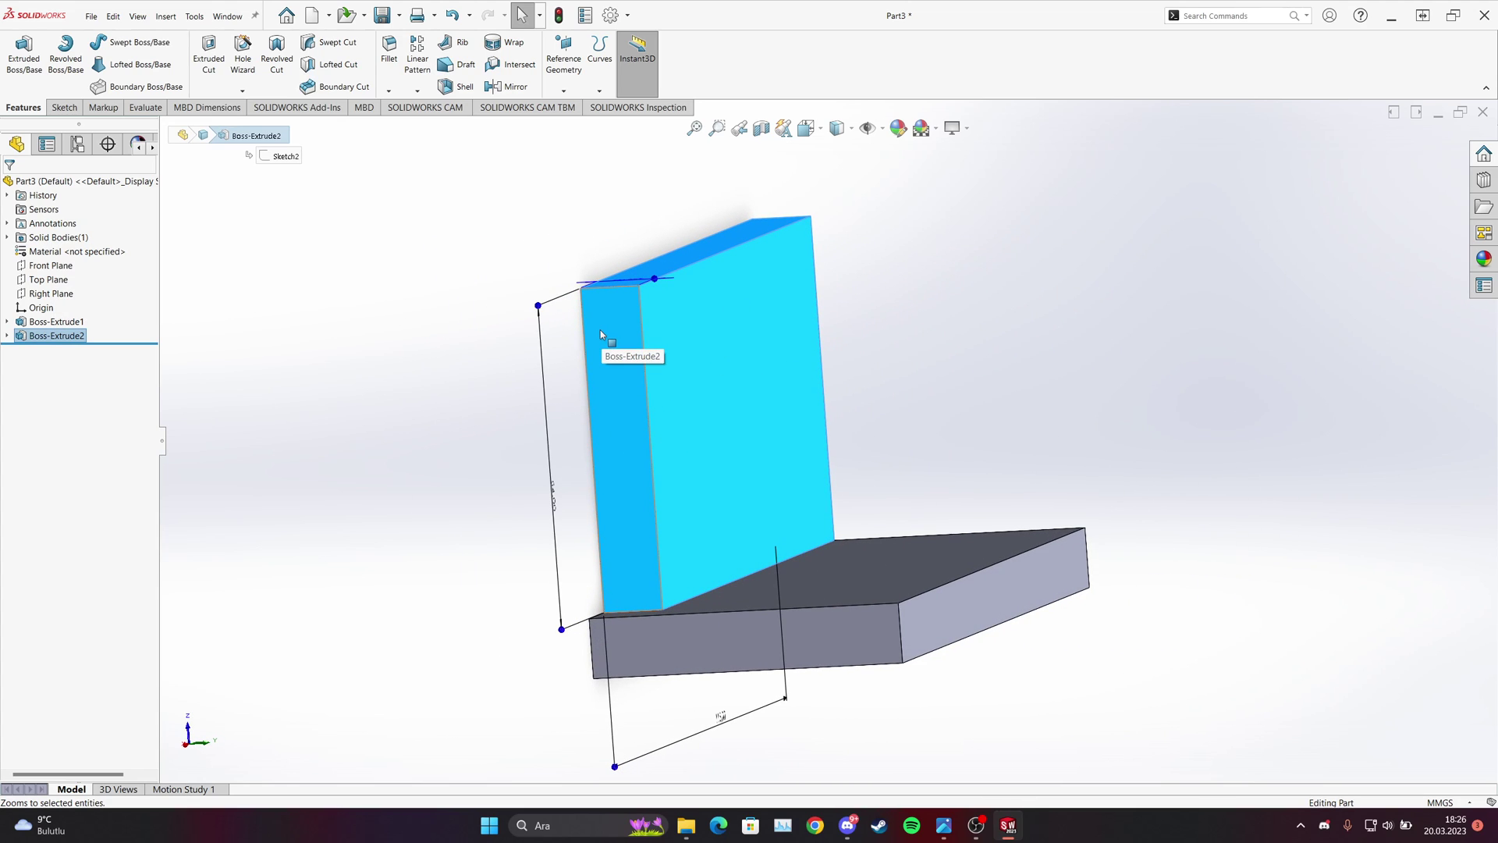
pyautogui.rightClick(78, 337)
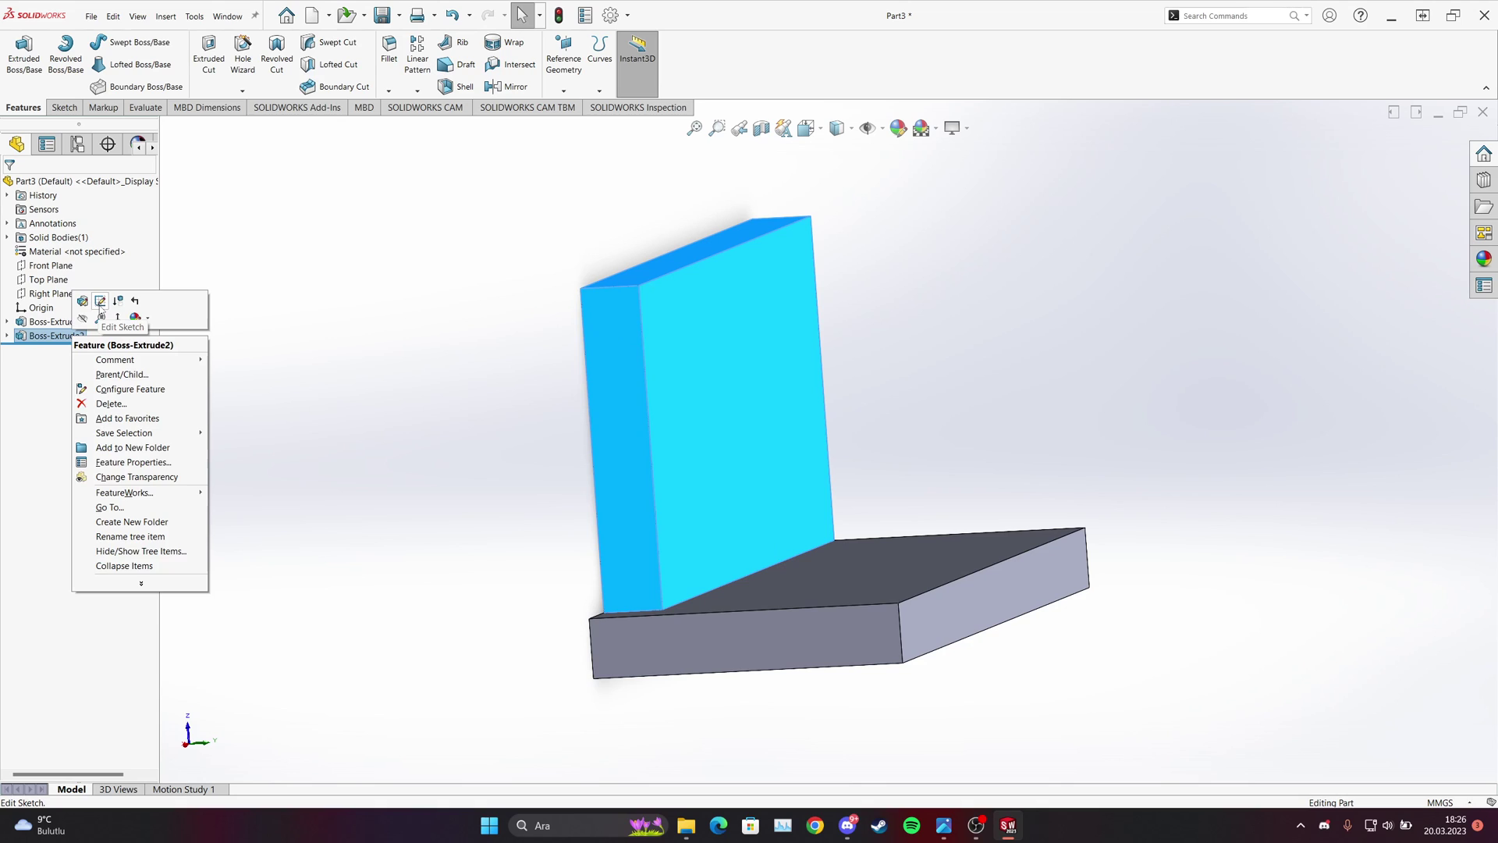
pyautogui.click(117, 302)
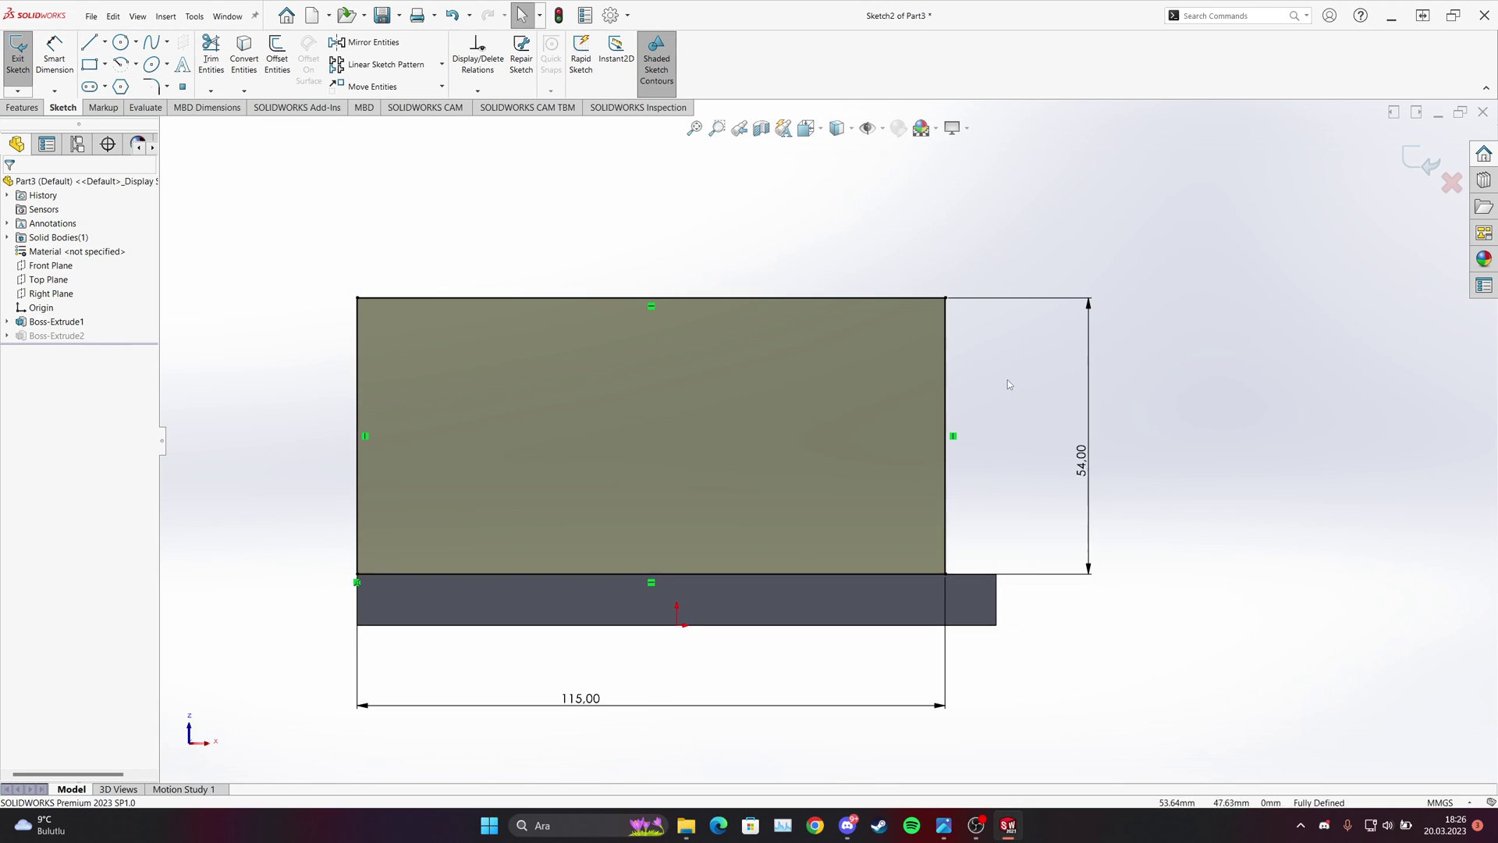
# Delete the rectangle's edges along with its 115 and 54 dimensions from Sketch2.
pyautogui.click(938, 298)
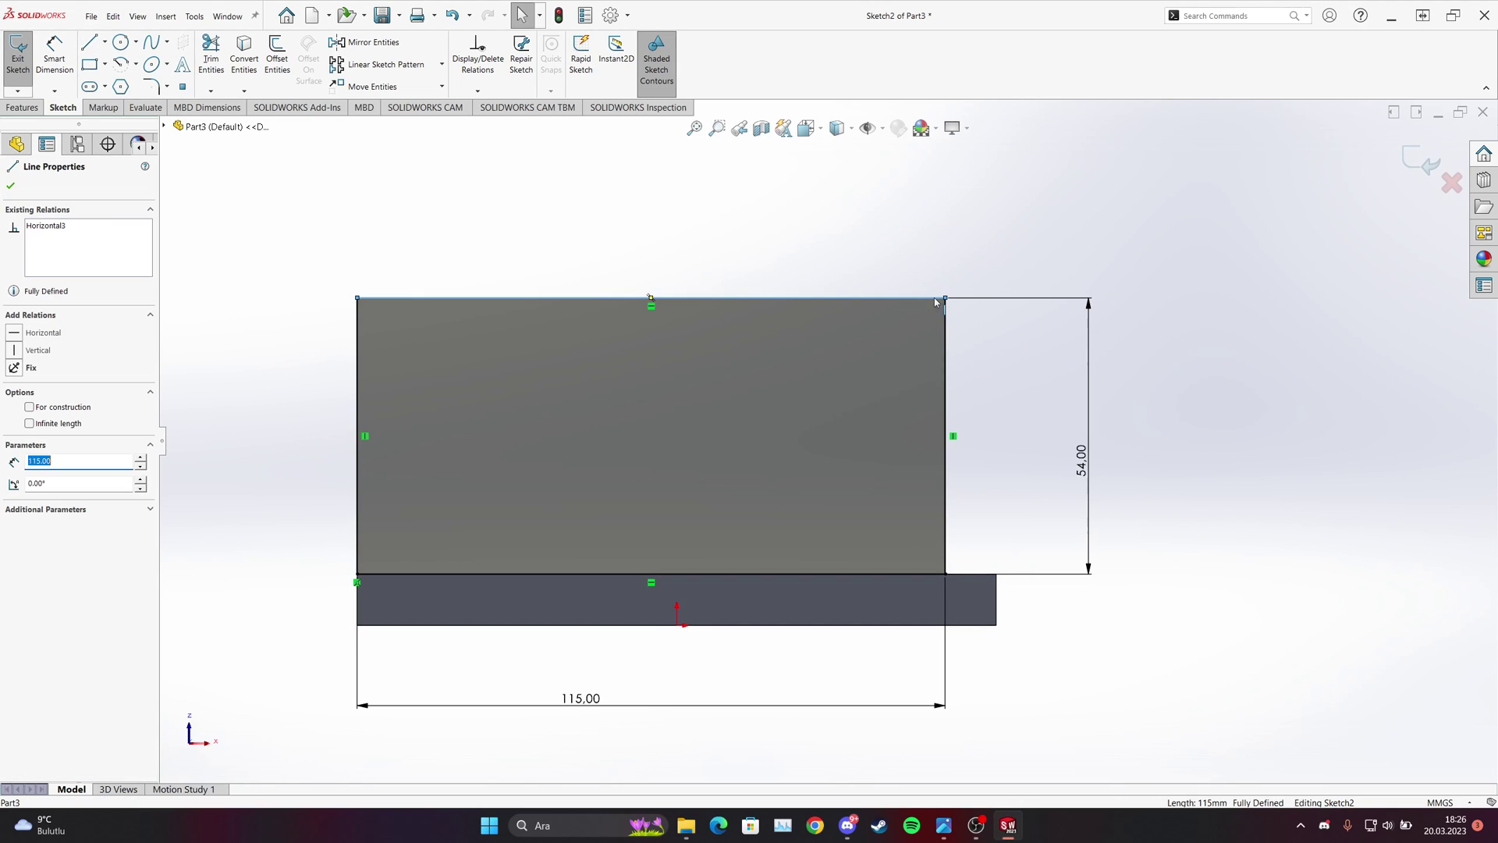
pyautogui.click(944, 309)
pyautogui.press('Delete')
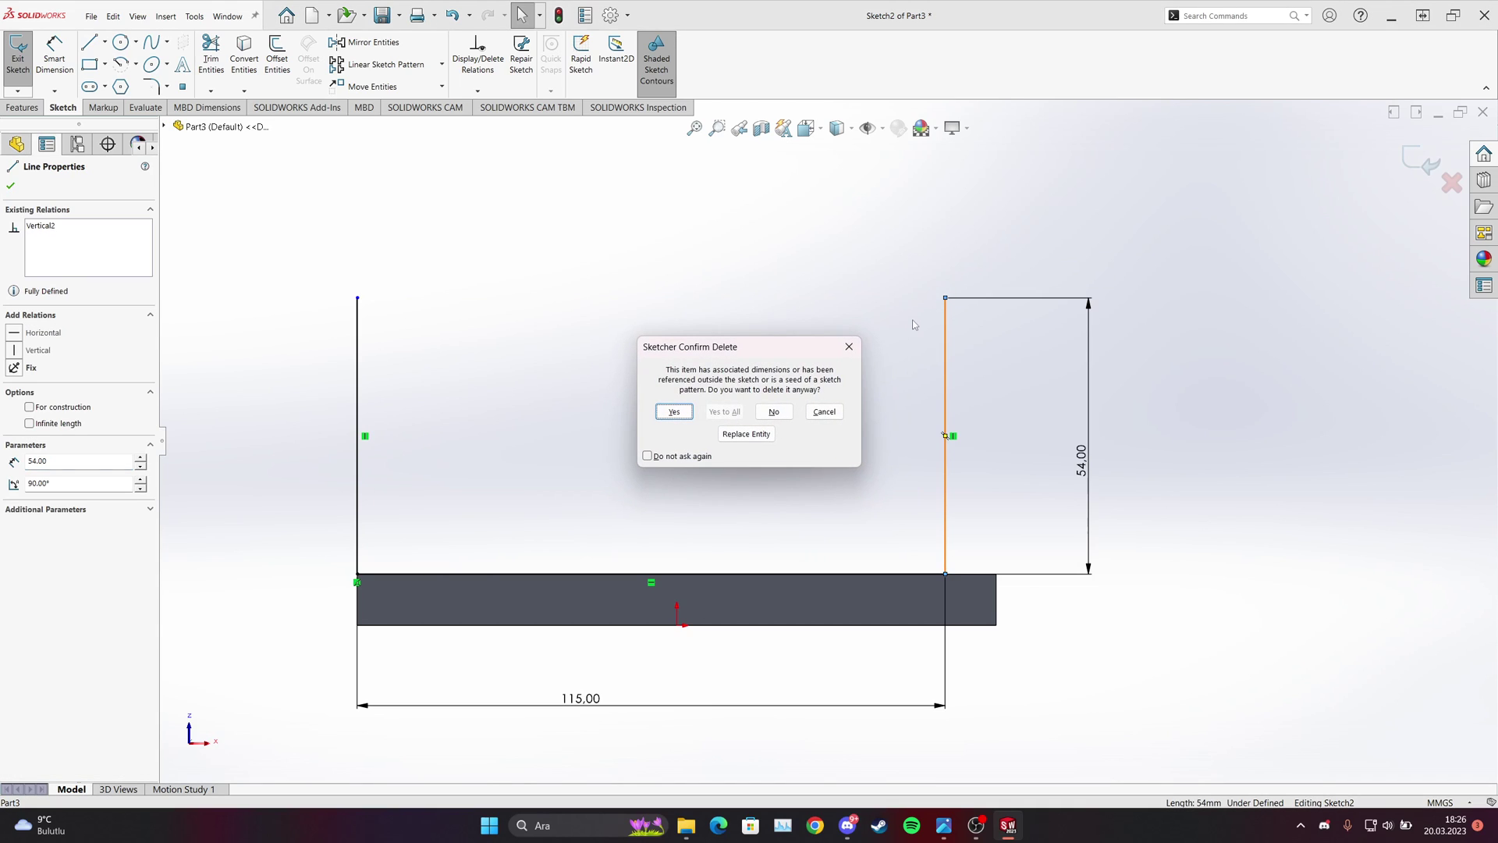
pyautogui.click(674, 411)
pyautogui.click(358, 432)
pyautogui.press('Delete')
pyautogui.click(575, 577)
pyautogui.press('Delete')
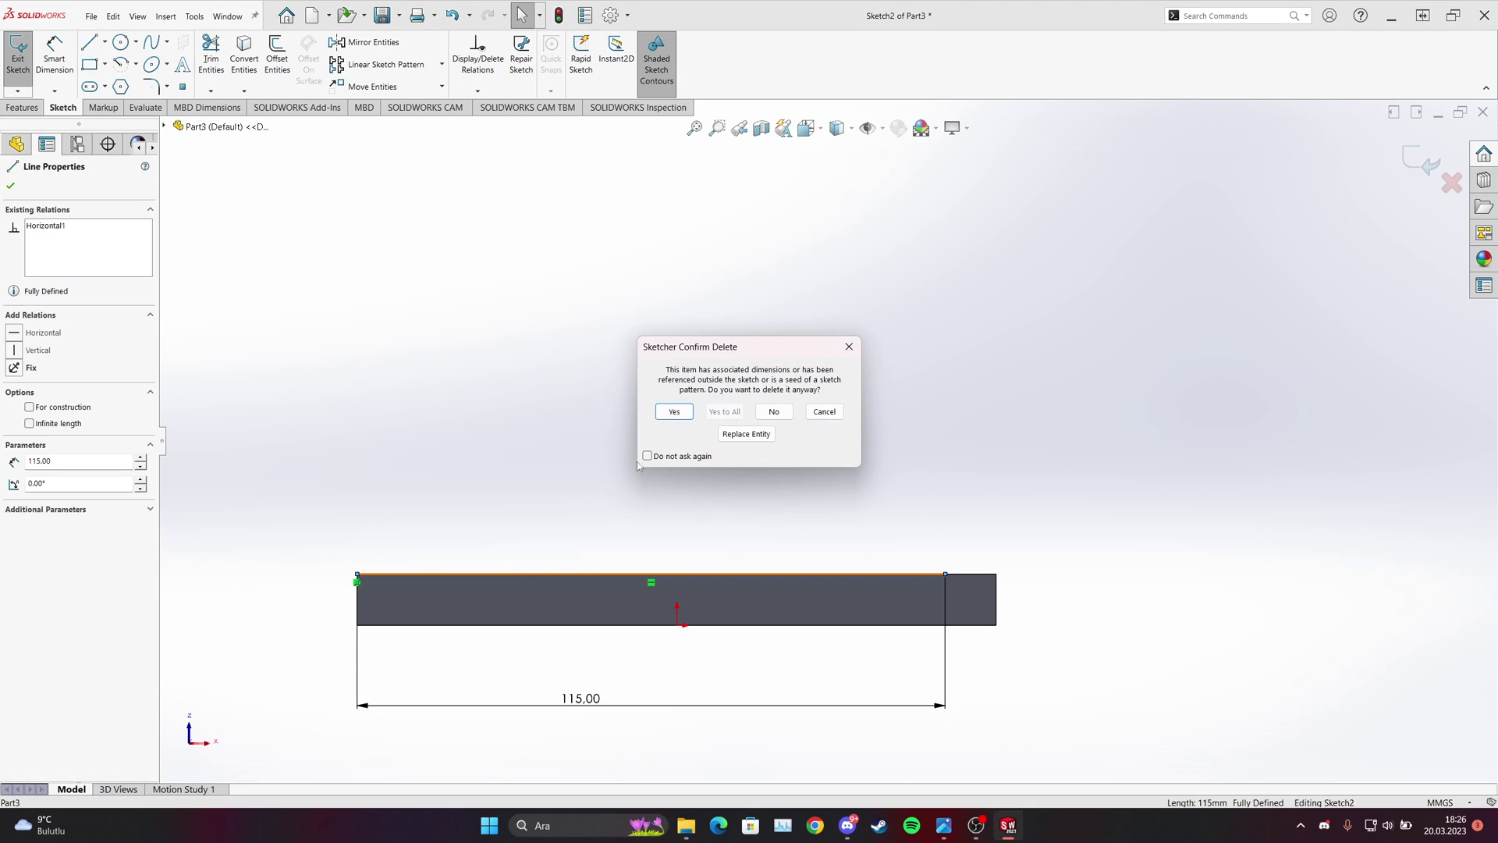
pyautogui.click(676, 411)
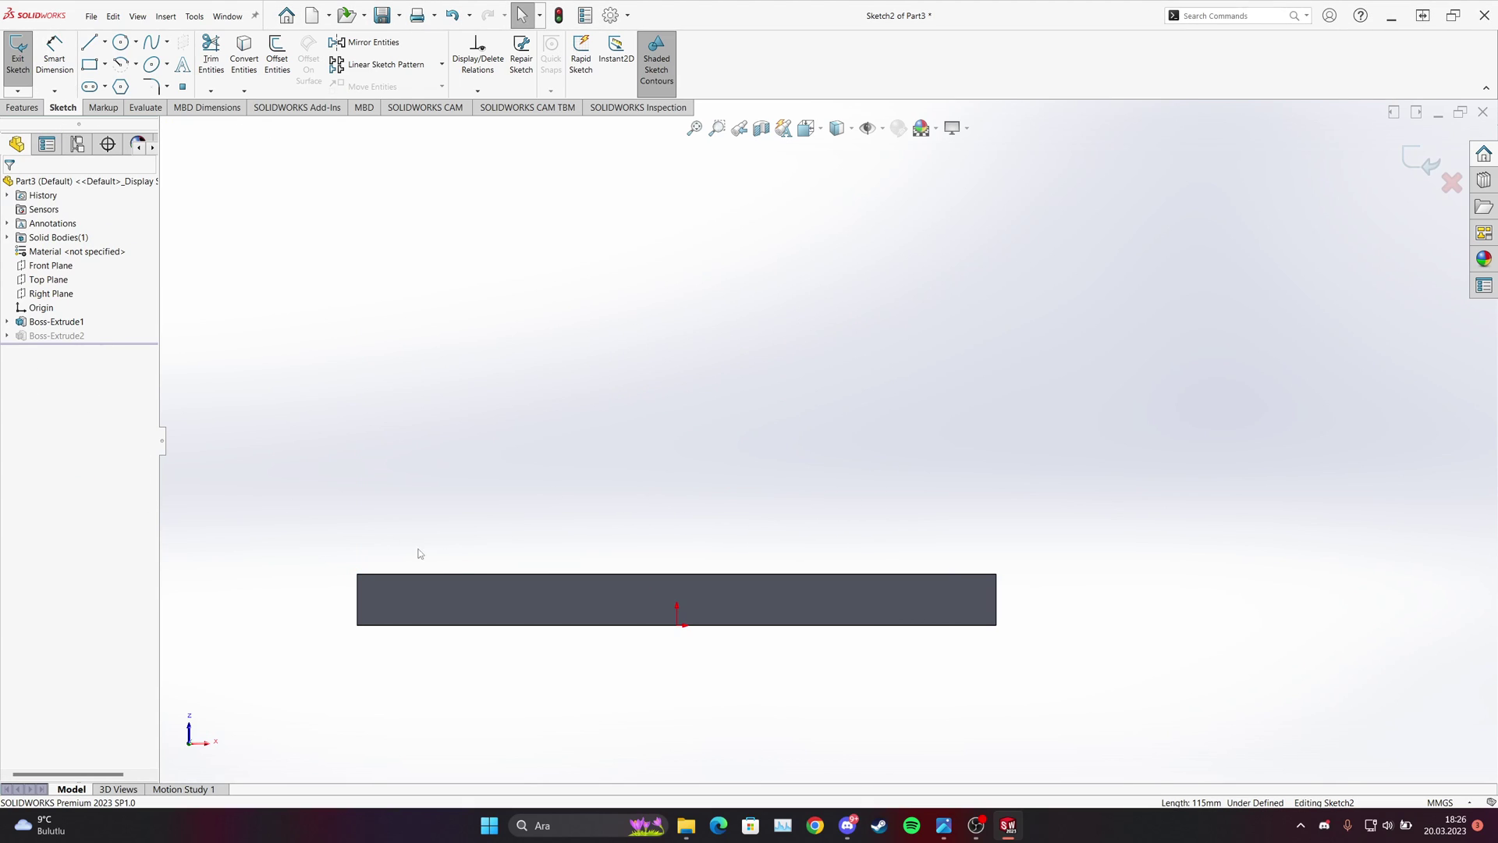
# Try exiting the now-empty sketch and dismiss the empty-sketch warning with Tamam.
pyautogui.click(478, 593)
pyautogui.click(1429, 163)
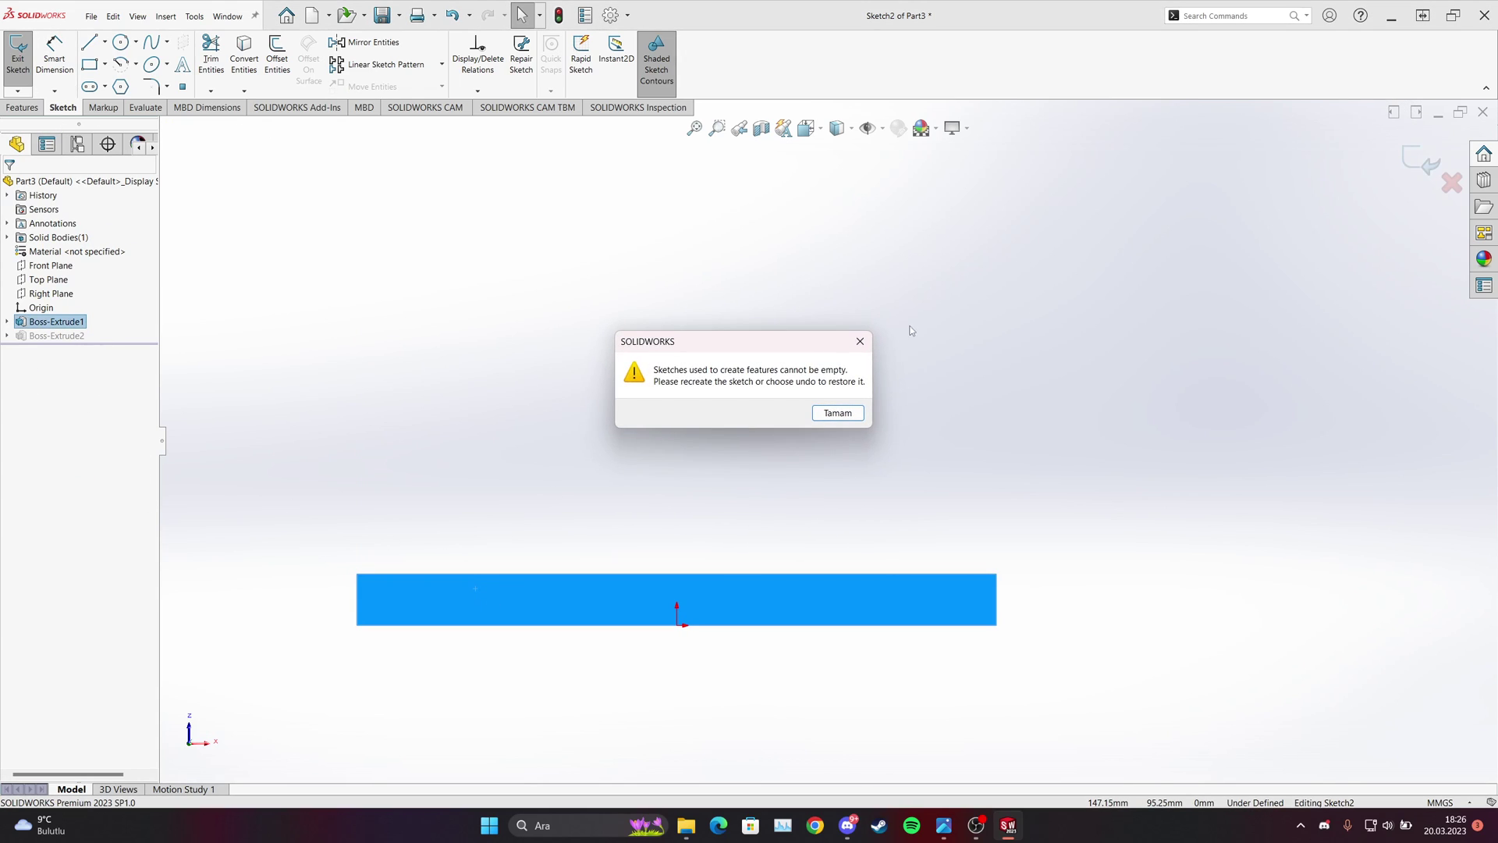
pyautogui.click(838, 413)
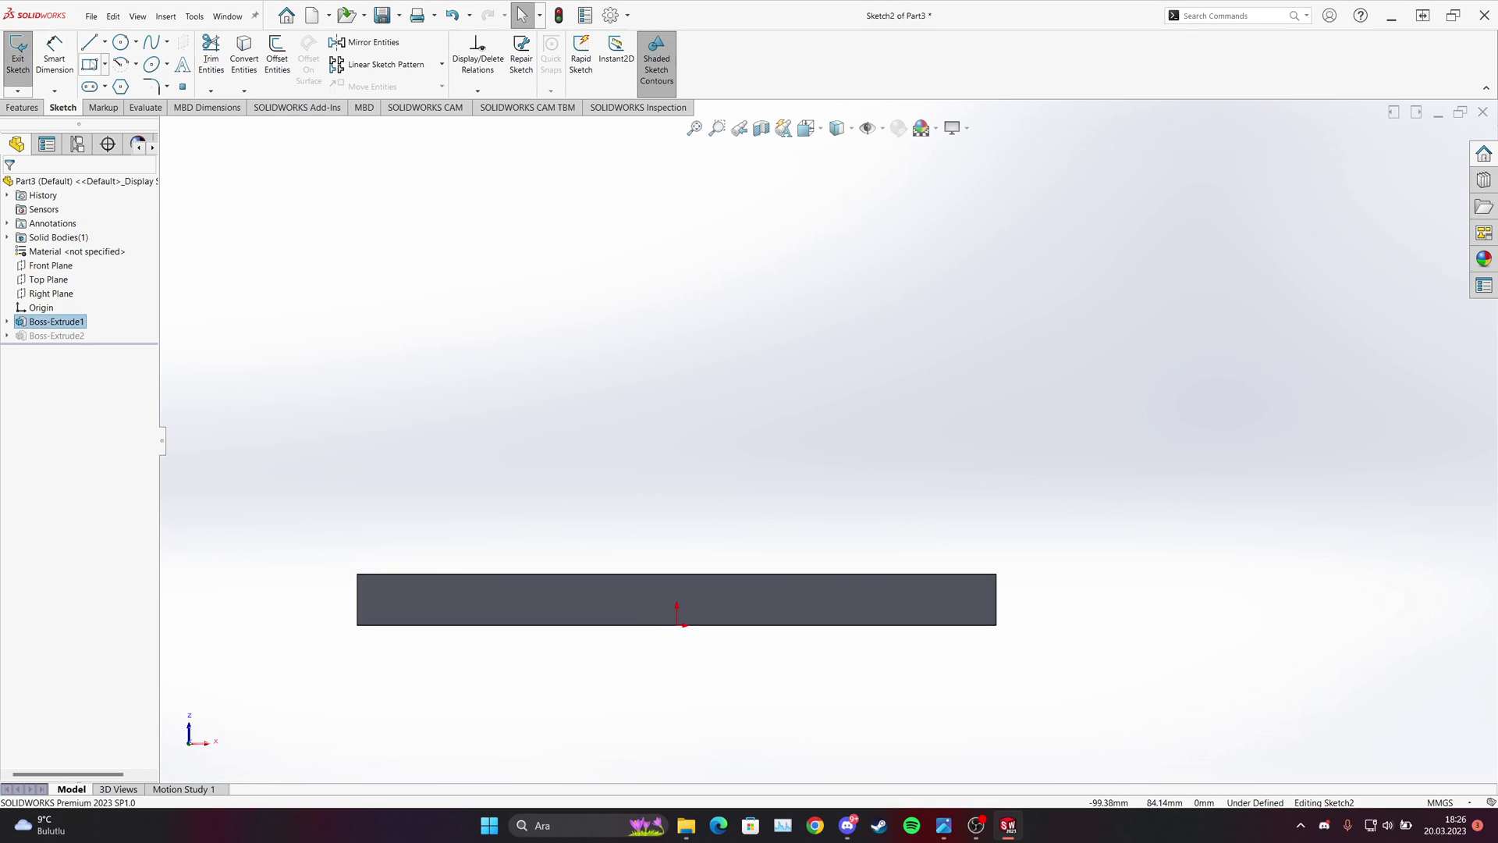
# Draw a closed four-sided line profile from the base's top-left corner, its right side slanted.
pyautogui.click(89, 45)
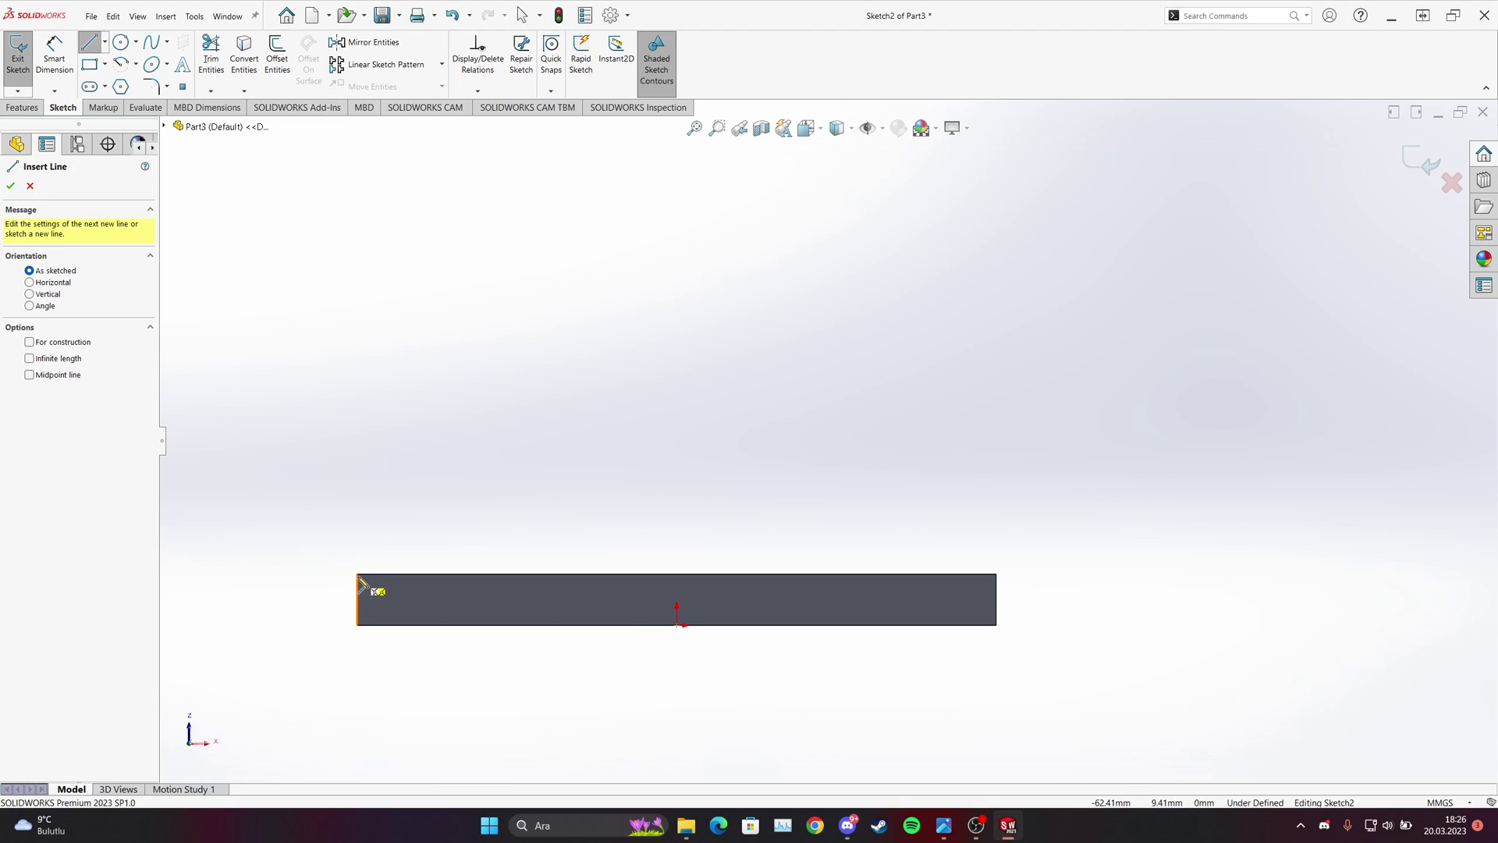
pyautogui.click(358, 575)
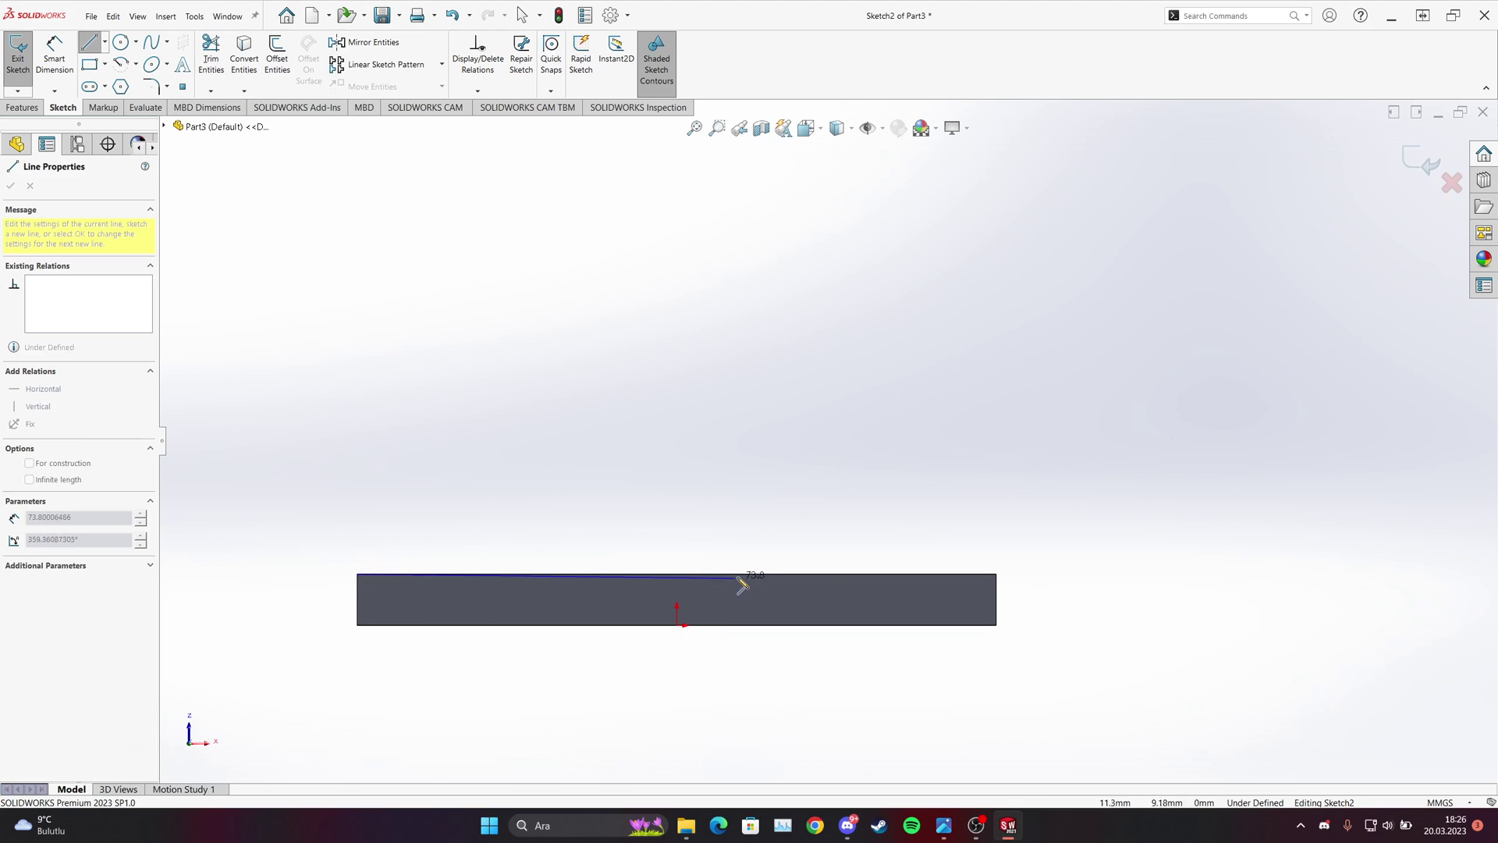
pyautogui.click(880, 575)
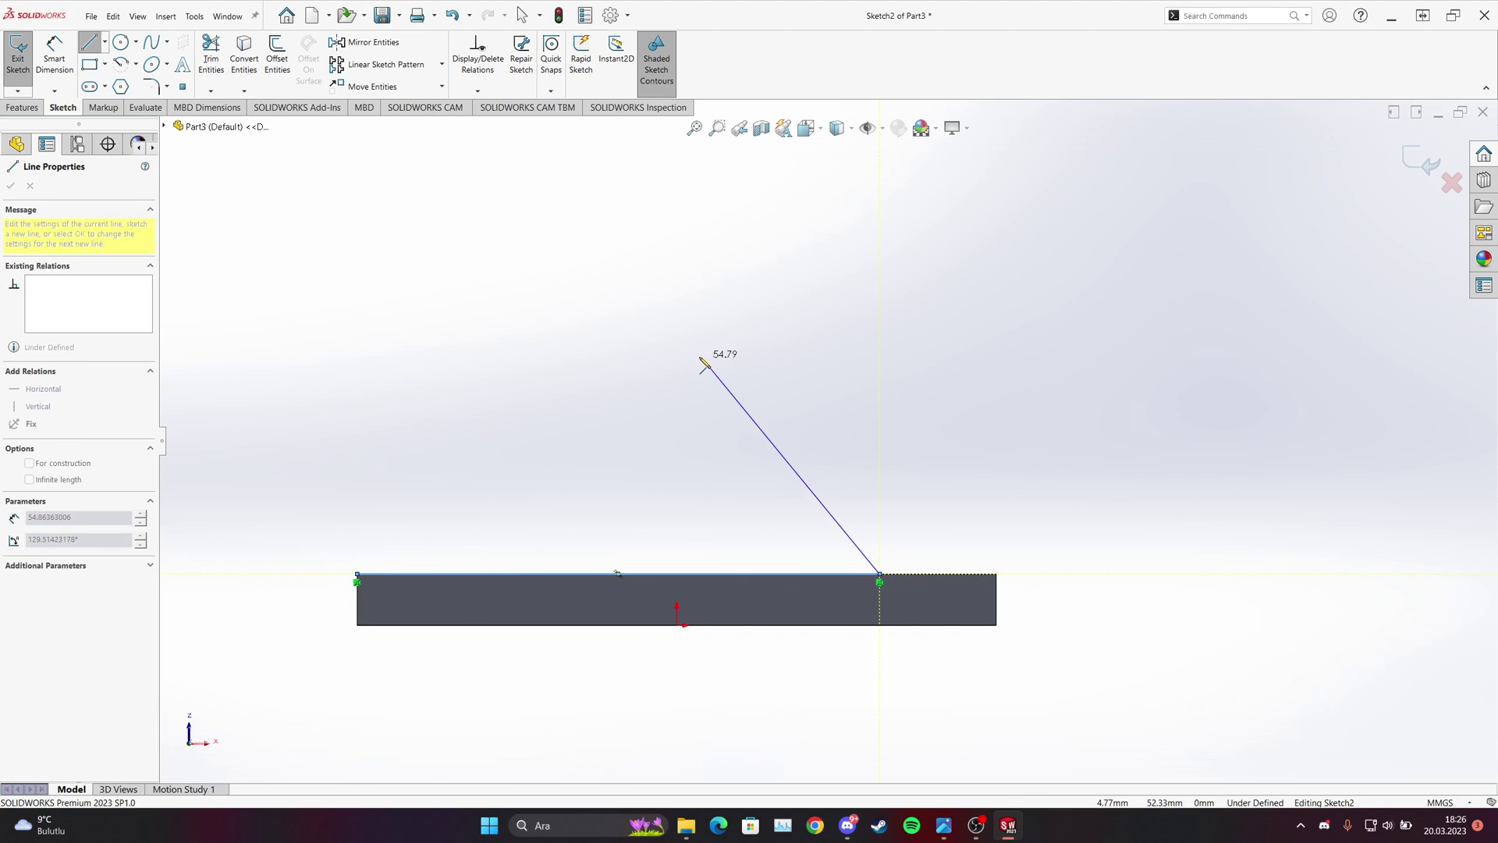
pyautogui.click(704, 339)
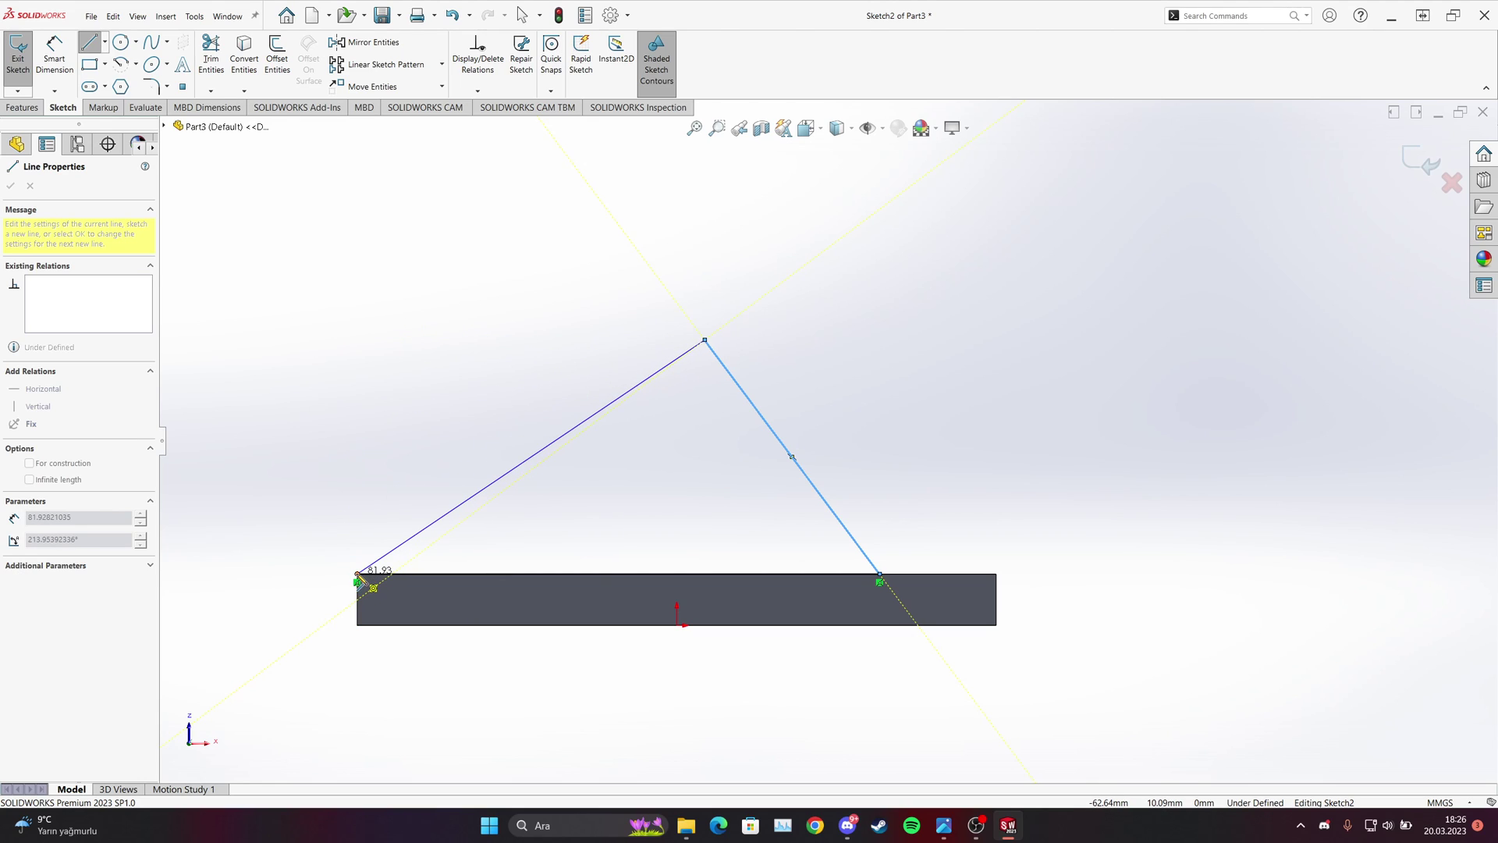
pyautogui.click(357, 339)
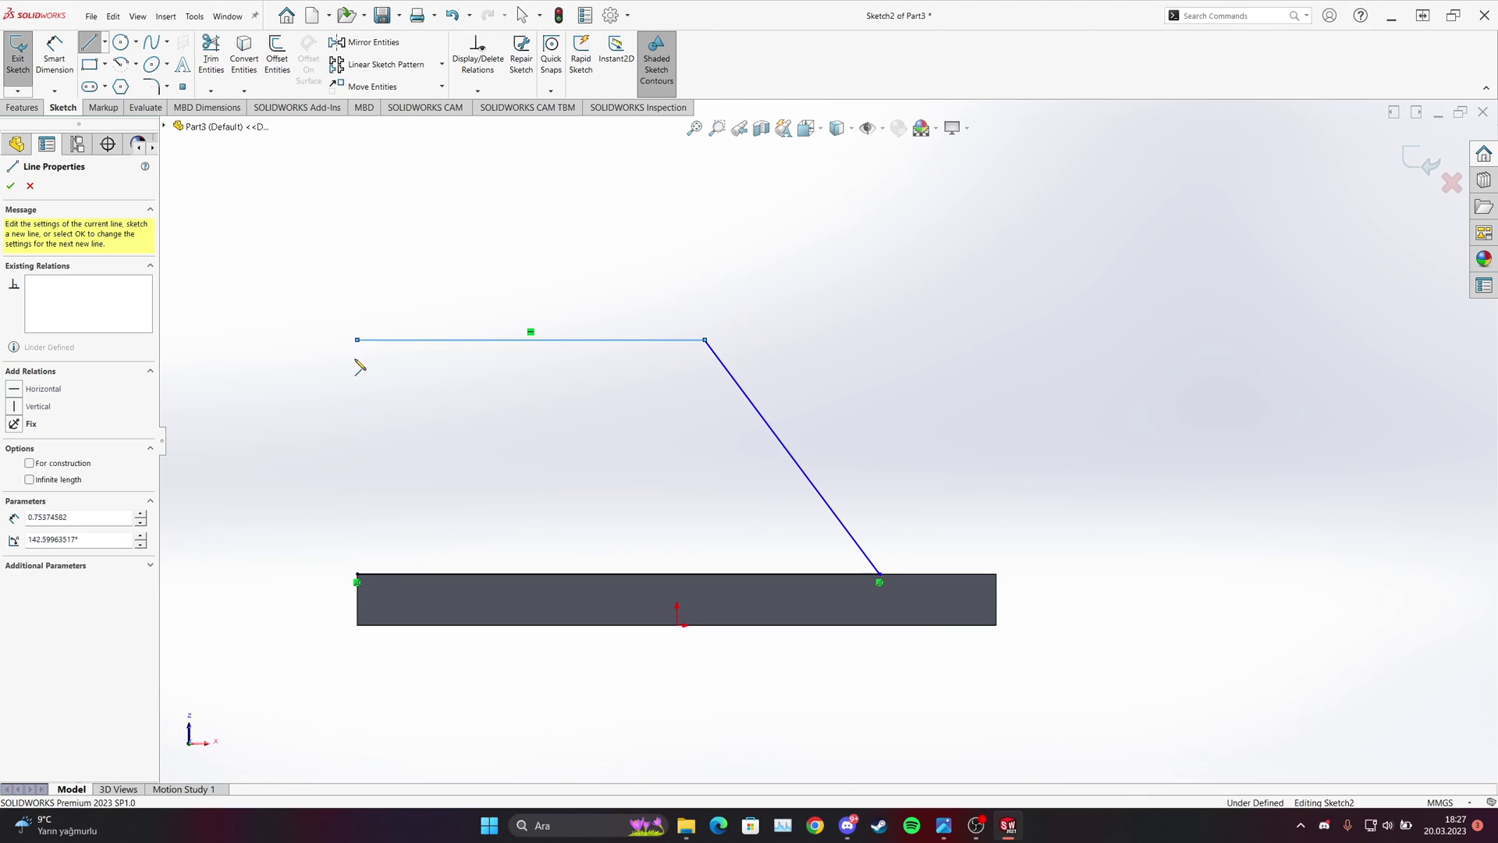
pyautogui.click(357, 575)
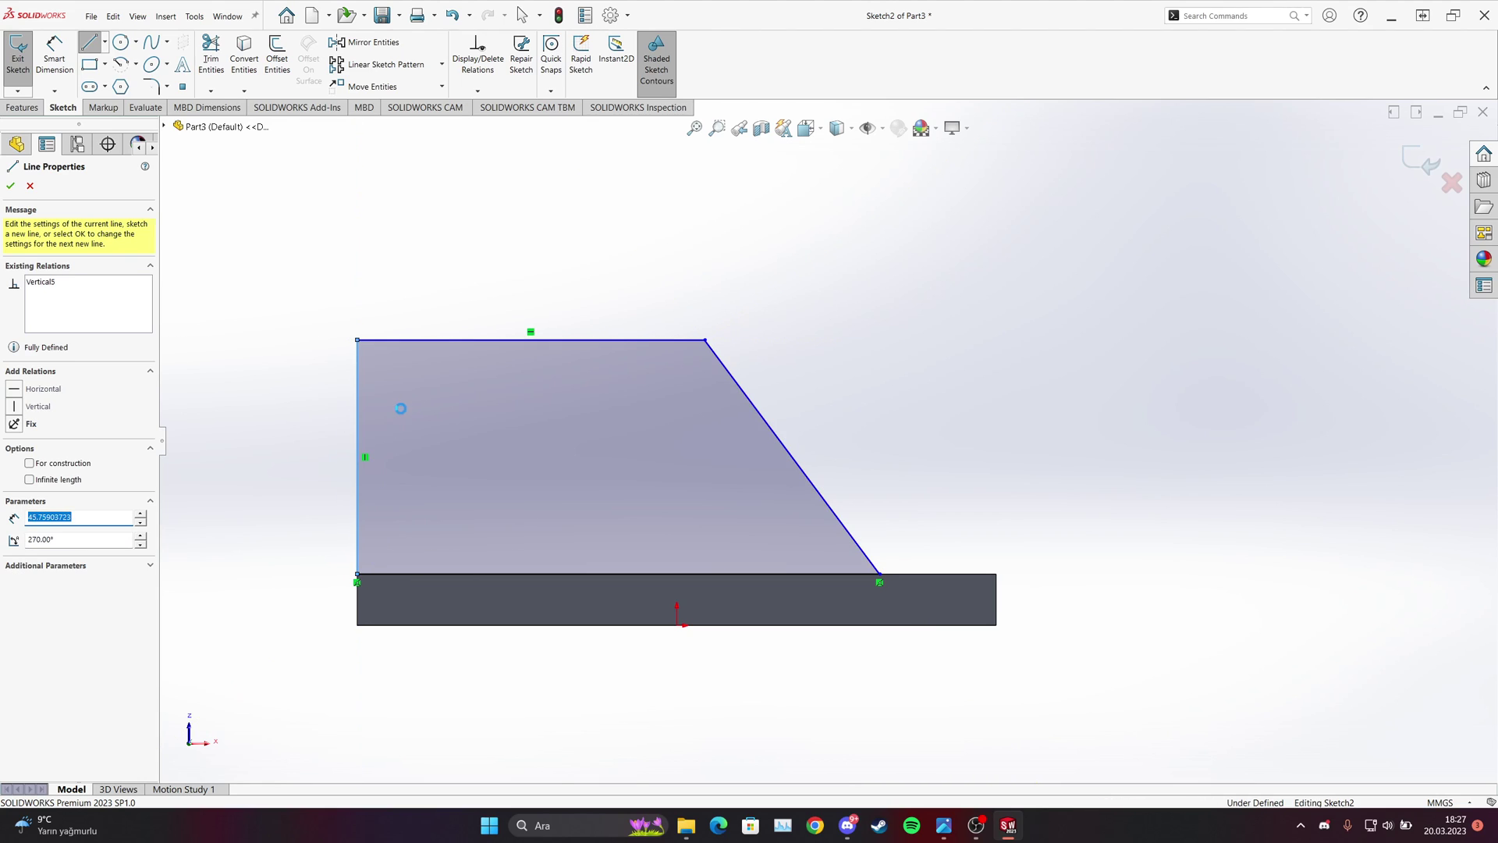
pyautogui.press('Escape')
pyautogui.click(537, 340)
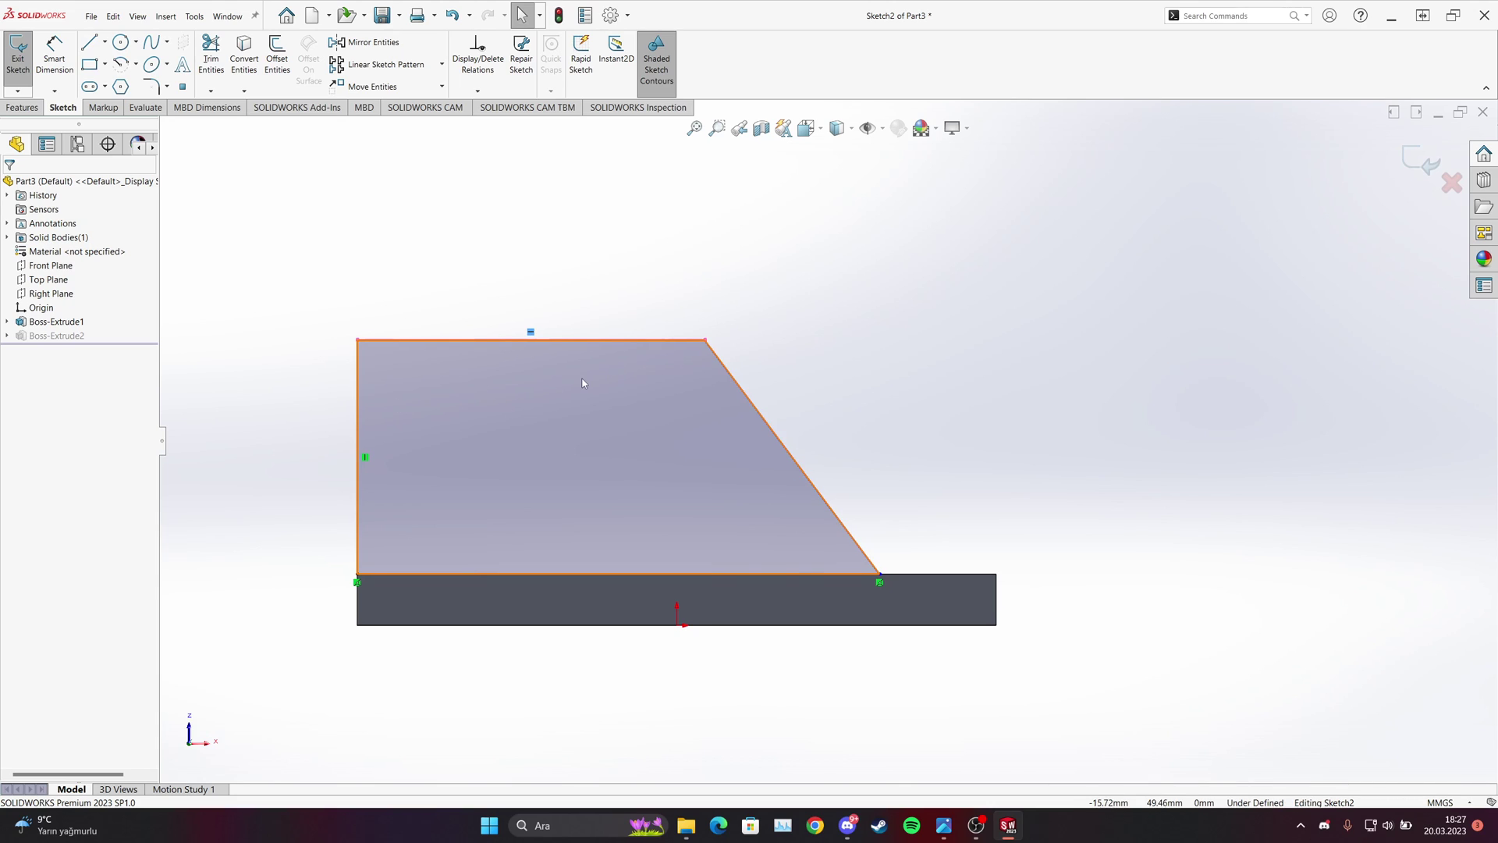
# Dimension the profile's left side to a height of 54.
pyautogui.click(944, 820)
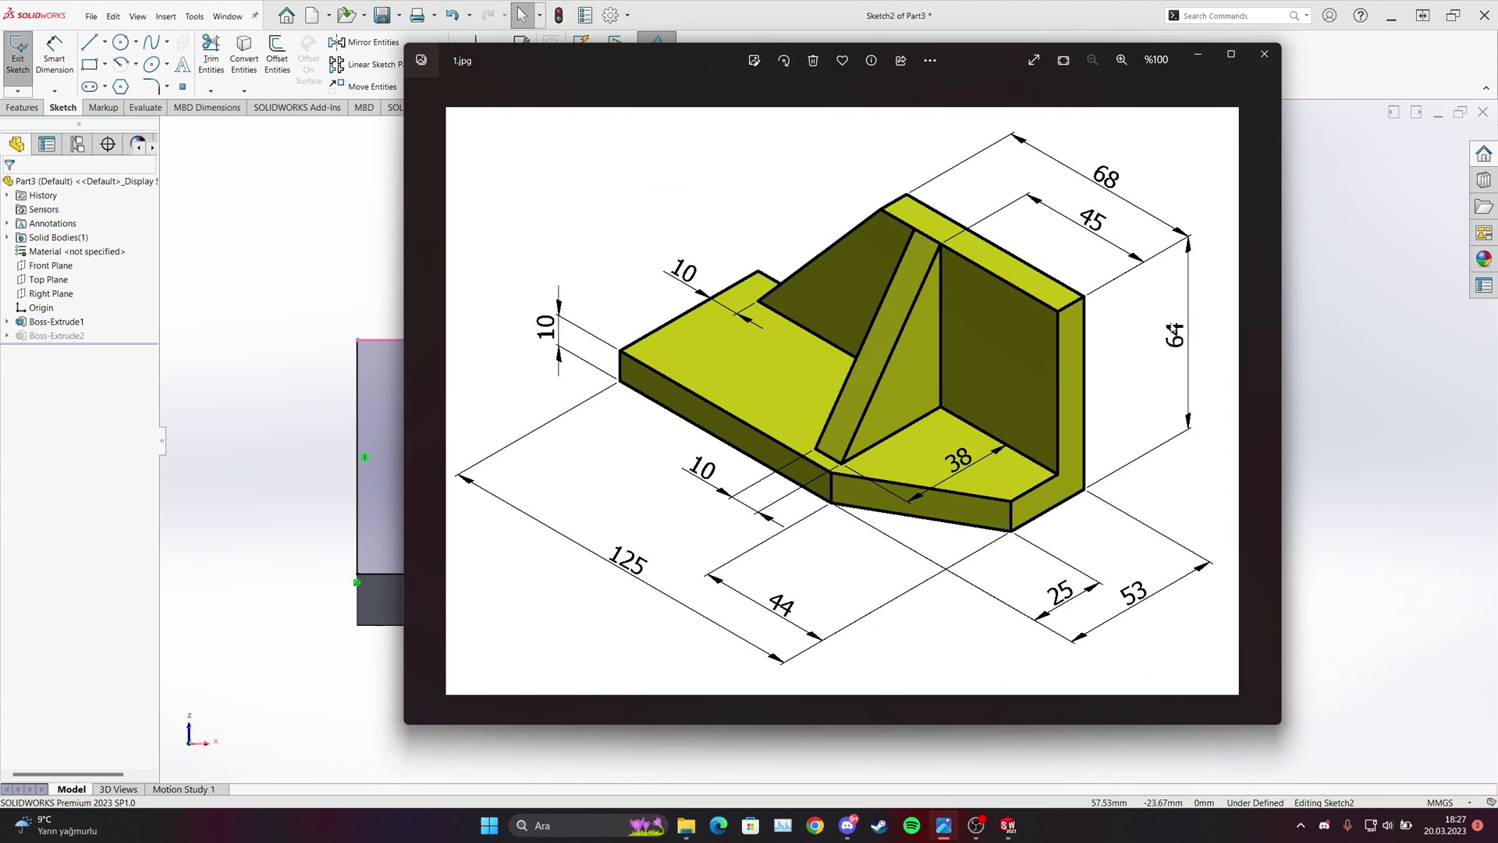
pyautogui.click(943, 825)
pyautogui.press('d')
pyautogui.click(358, 400)
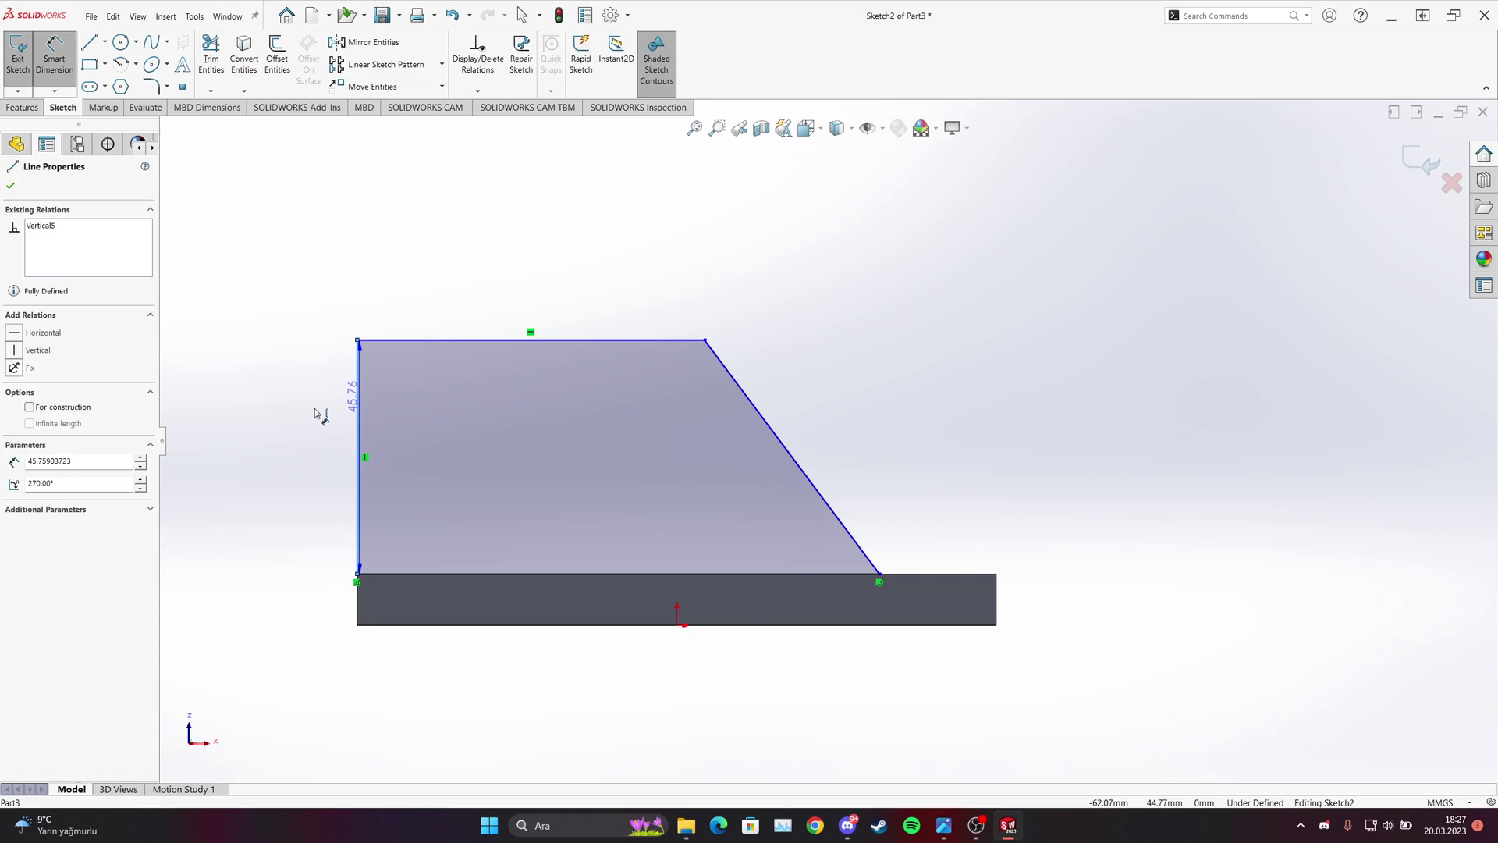
pyautogui.click(307, 412)
pyautogui.write('64-')
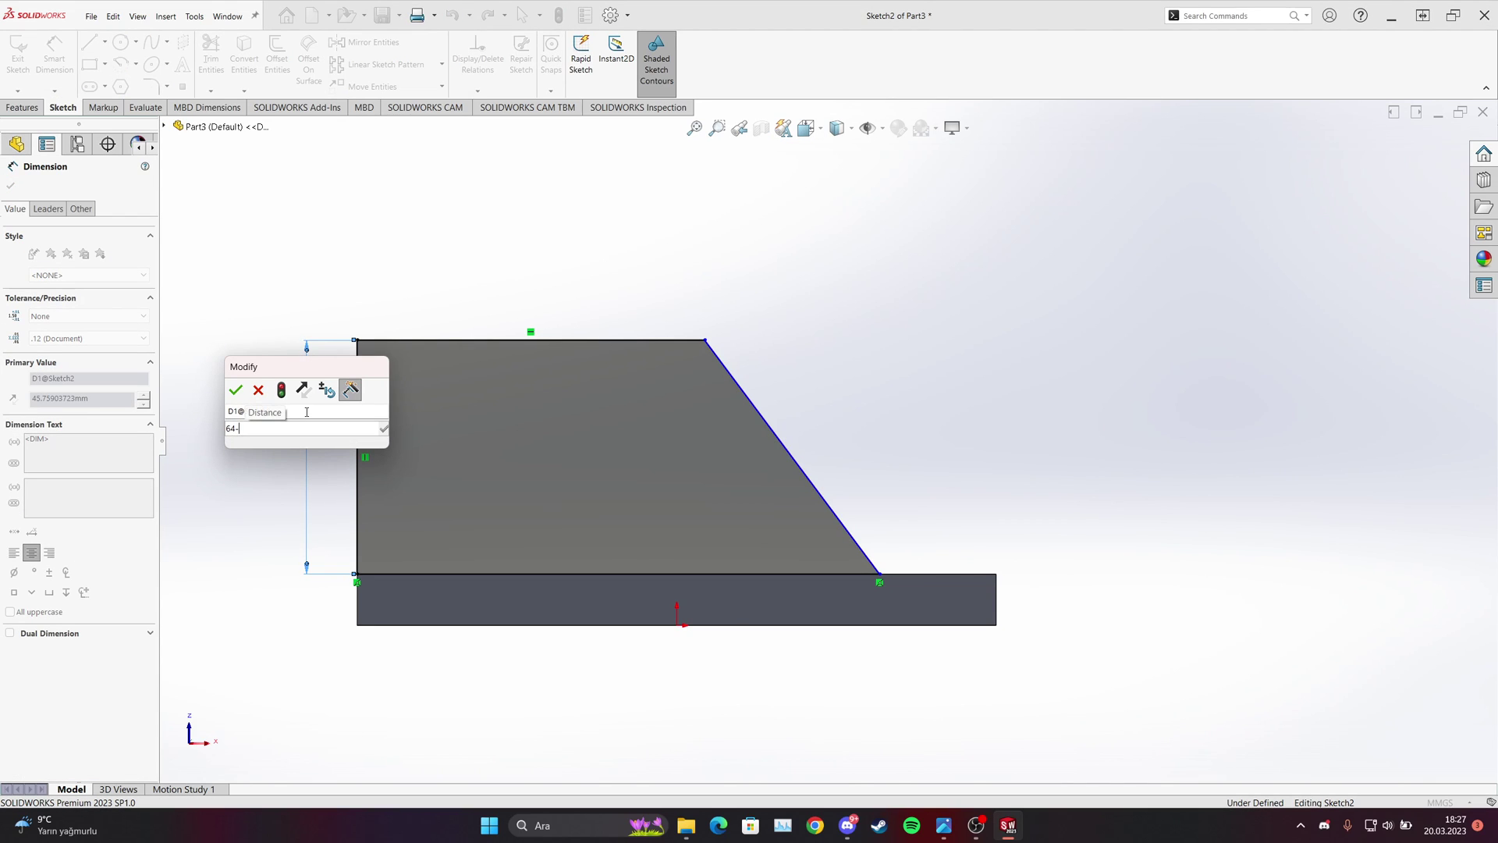
pyautogui.write('40')
pyautogui.press('Return')
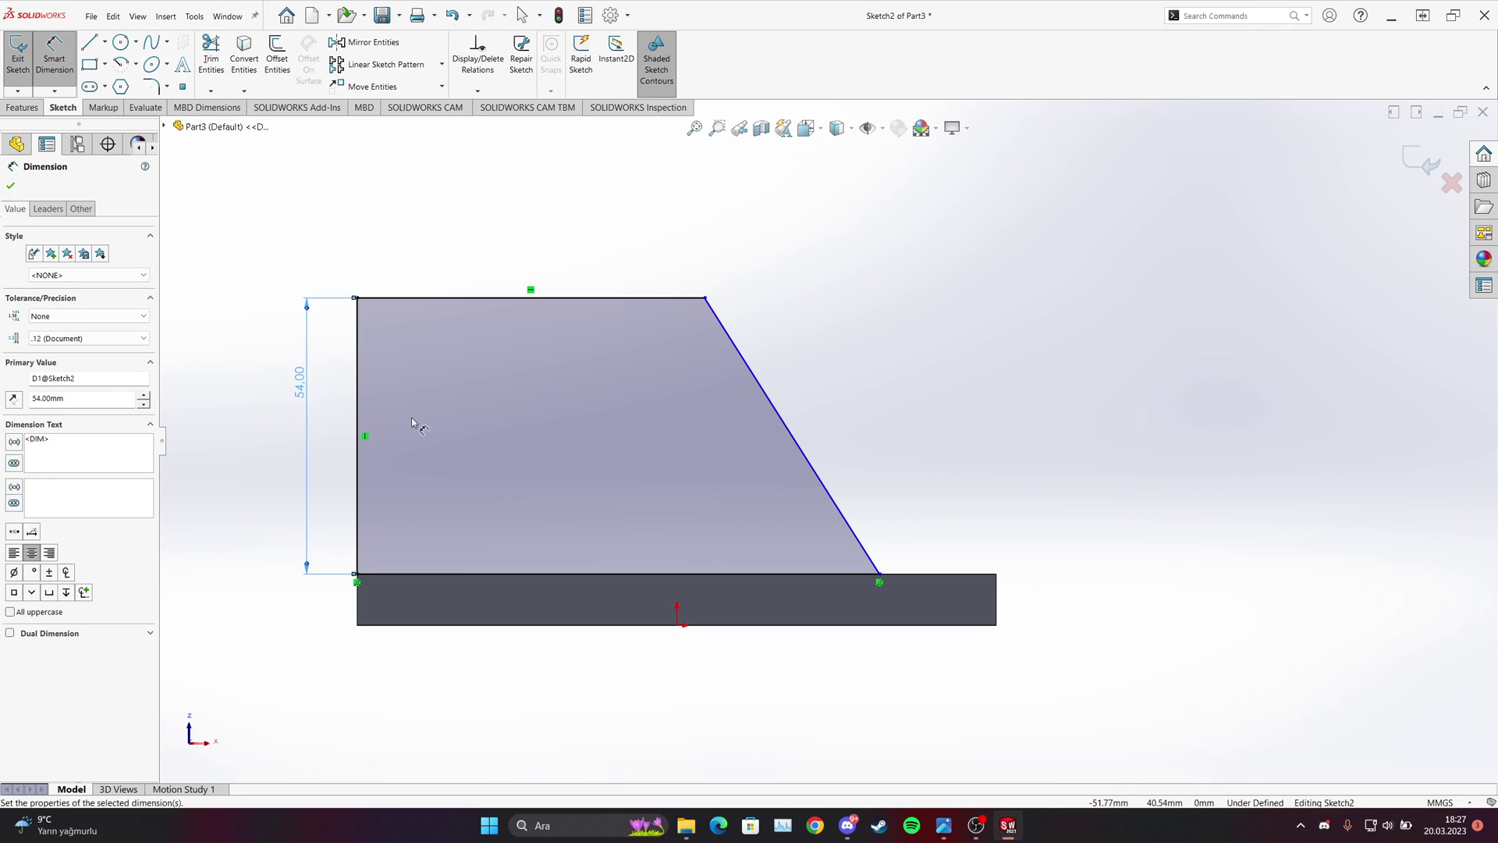
# Set the profile's top width to 68.
pyautogui.click(947, 835)
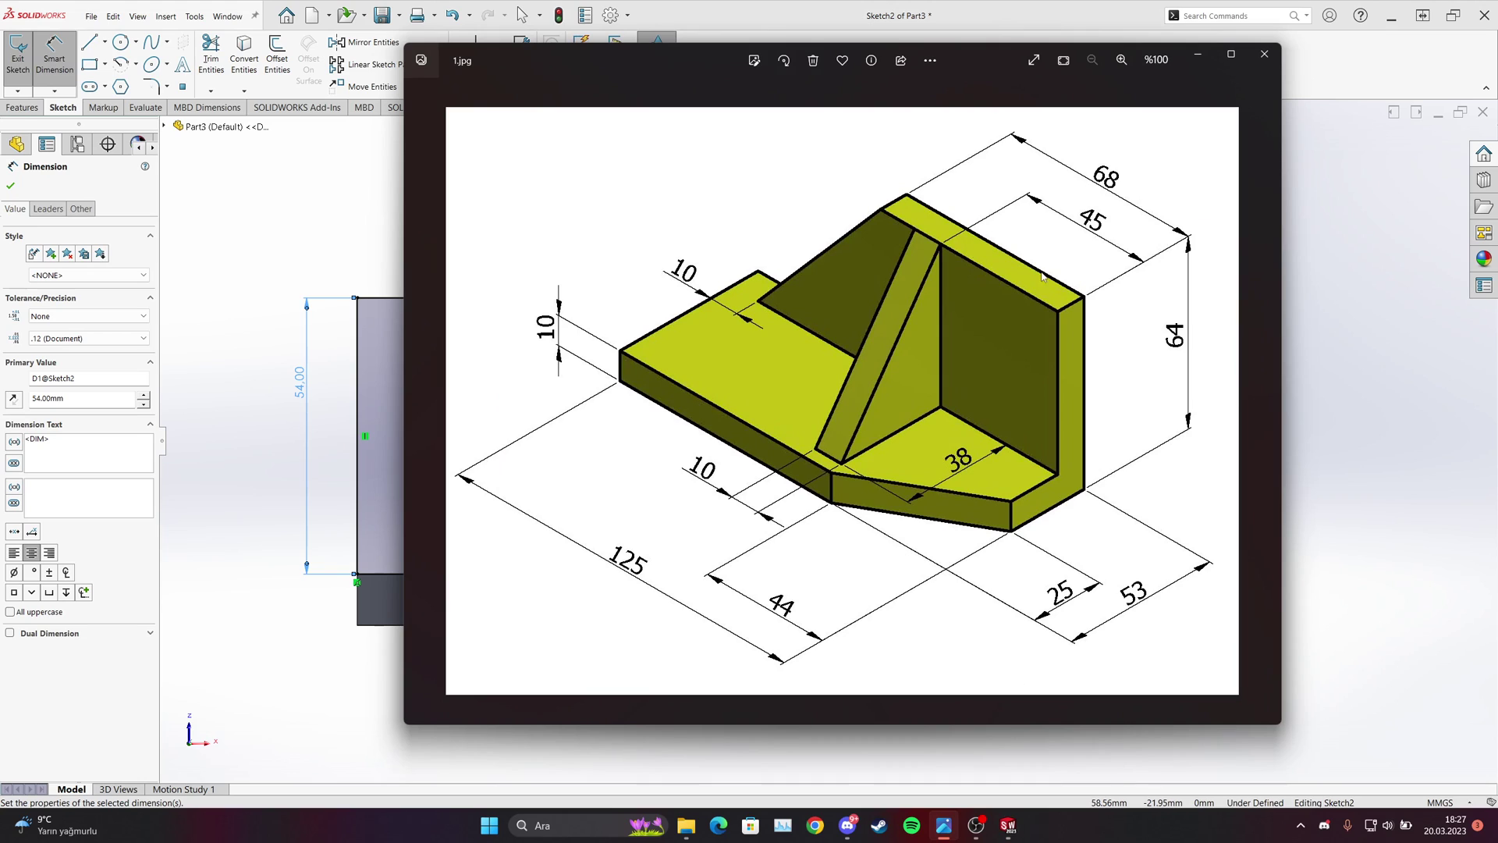
pyautogui.click(382, 327)
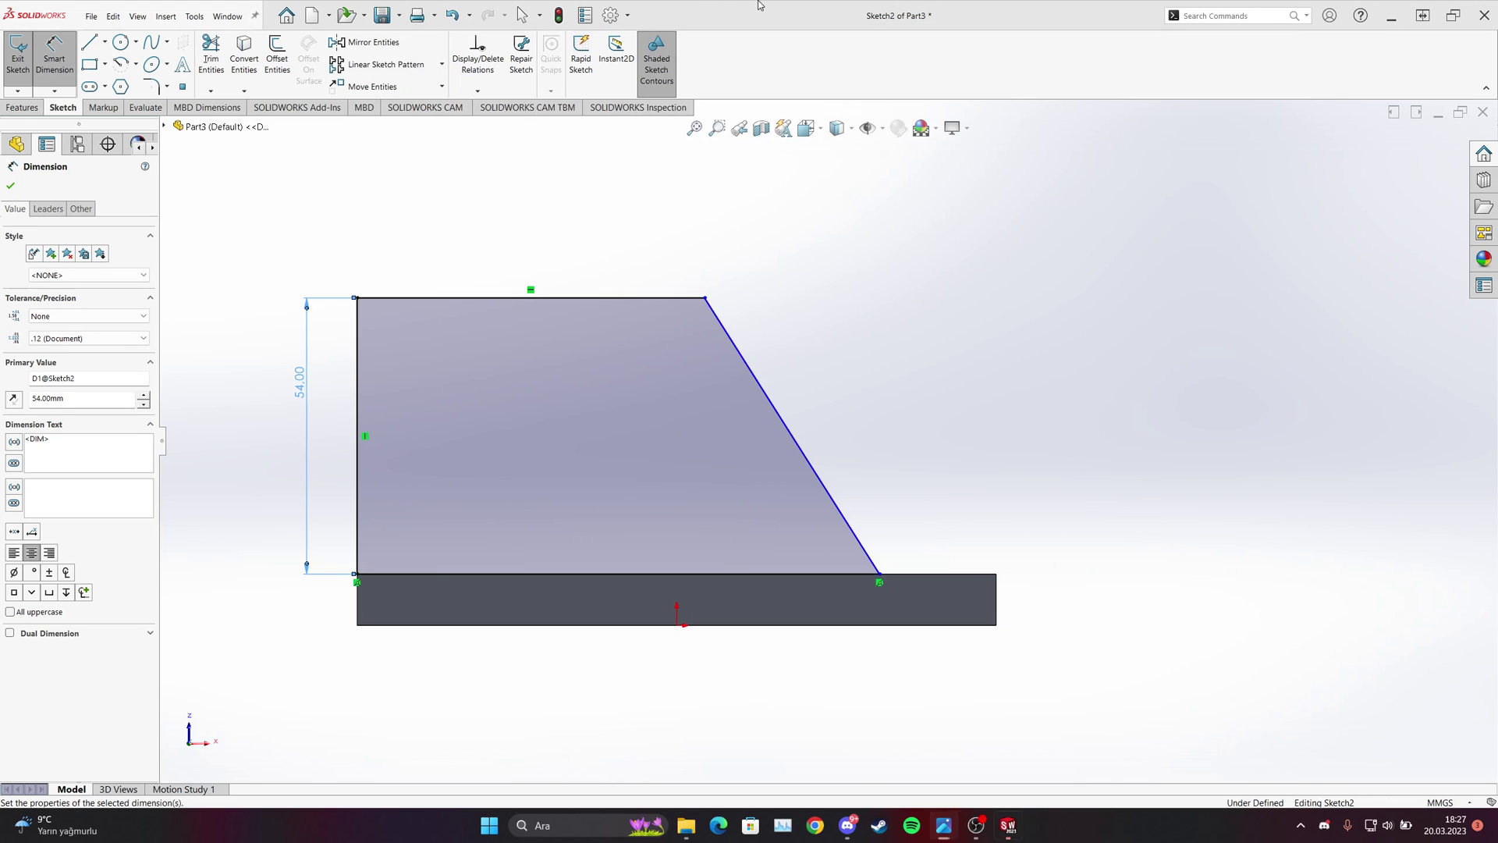
pyautogui.click(504, 299)
pyautogui.click(492, 204)
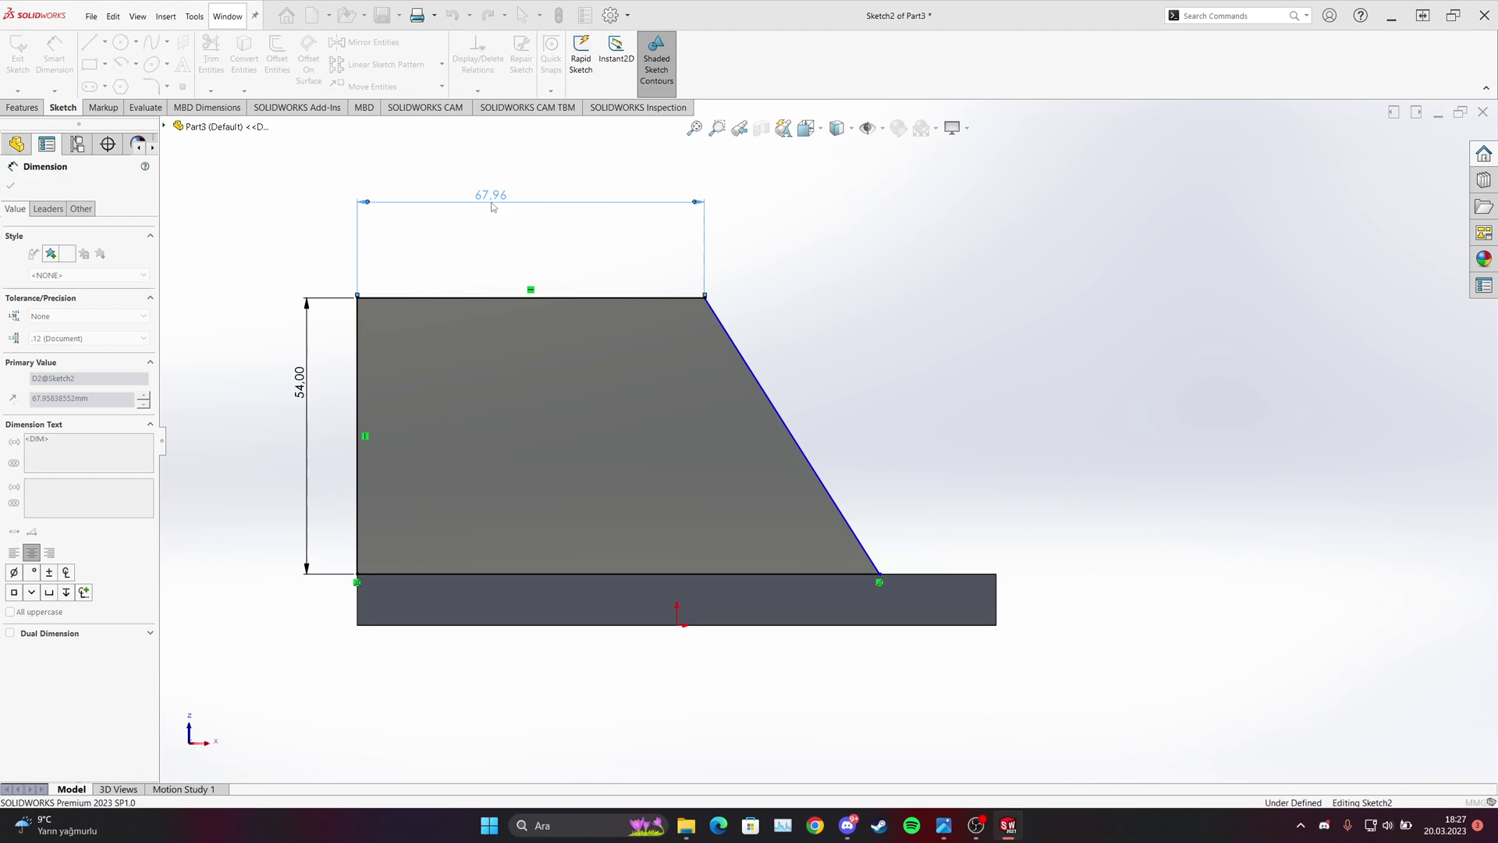
pyautogui.write('68')
pyautogui.press('Return')
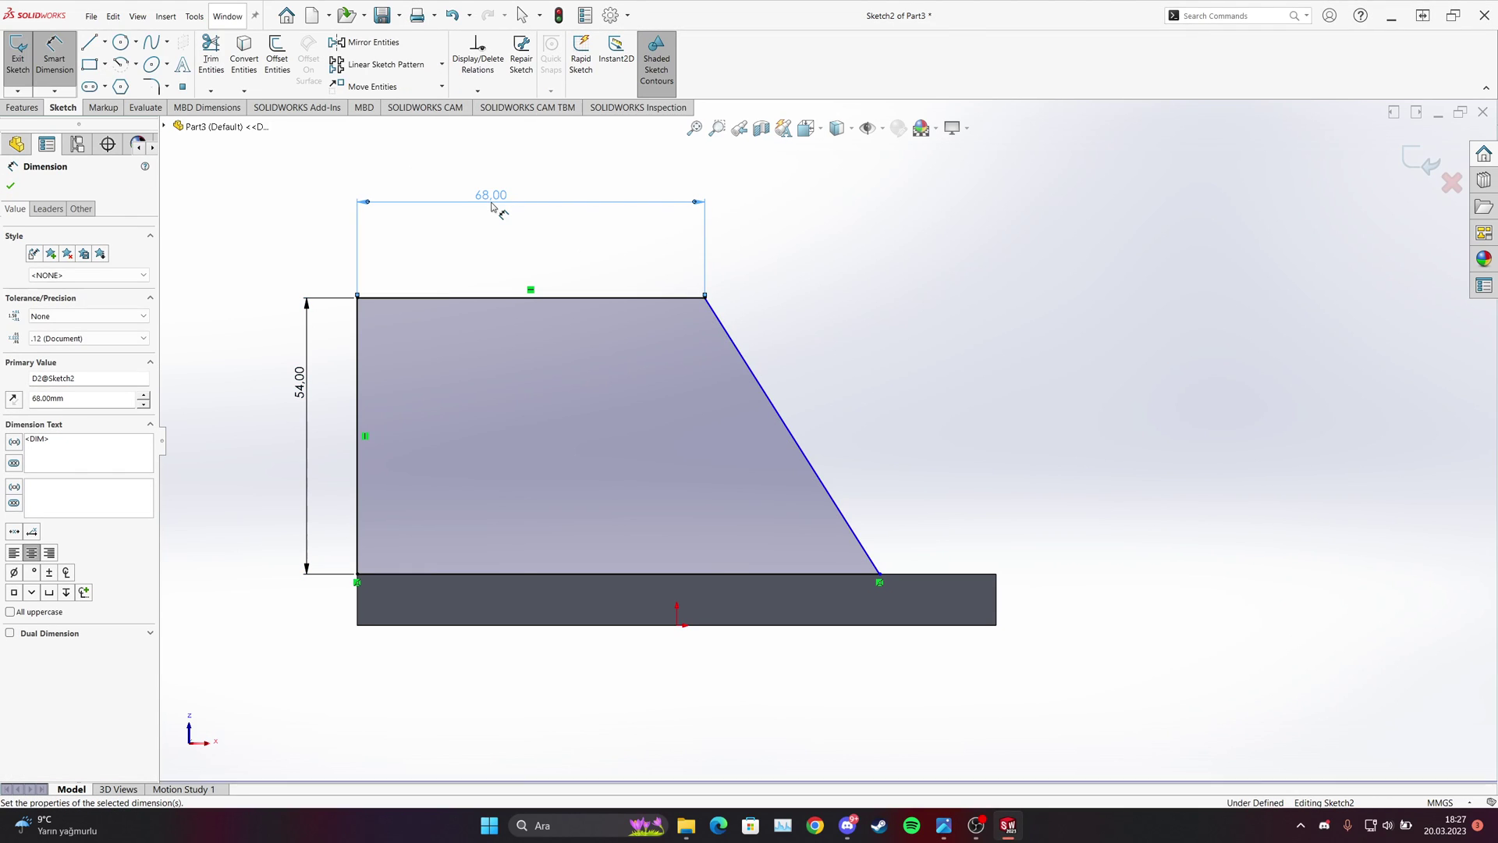
# Fix the slant's foot 10 from the base's right corner and finish dimensioning.
pyautogui.click(882, 576)
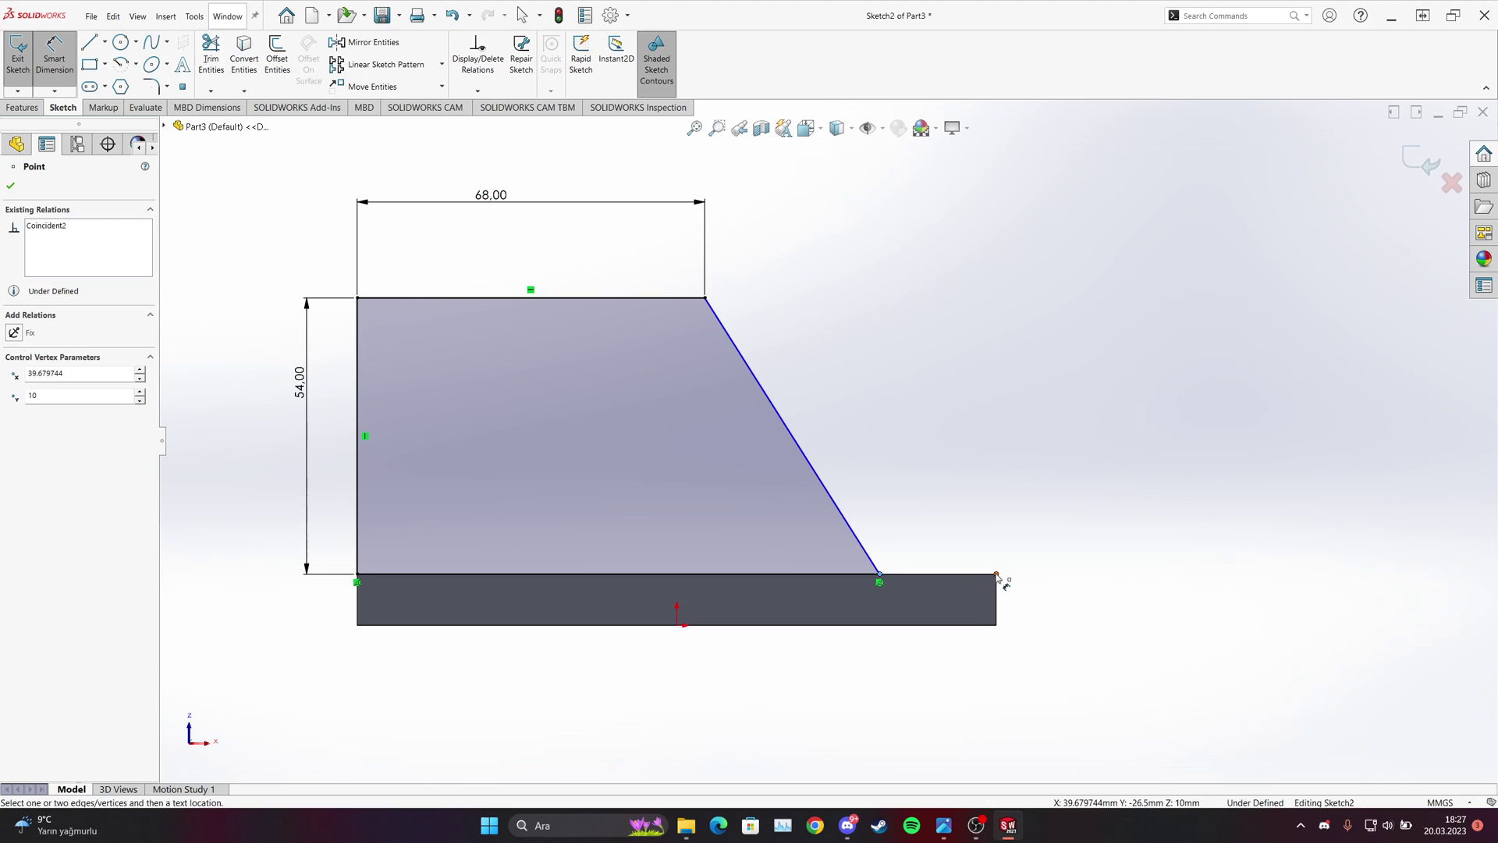
pyautogui.click(996, 575)
pyautogui.click(981, 532)
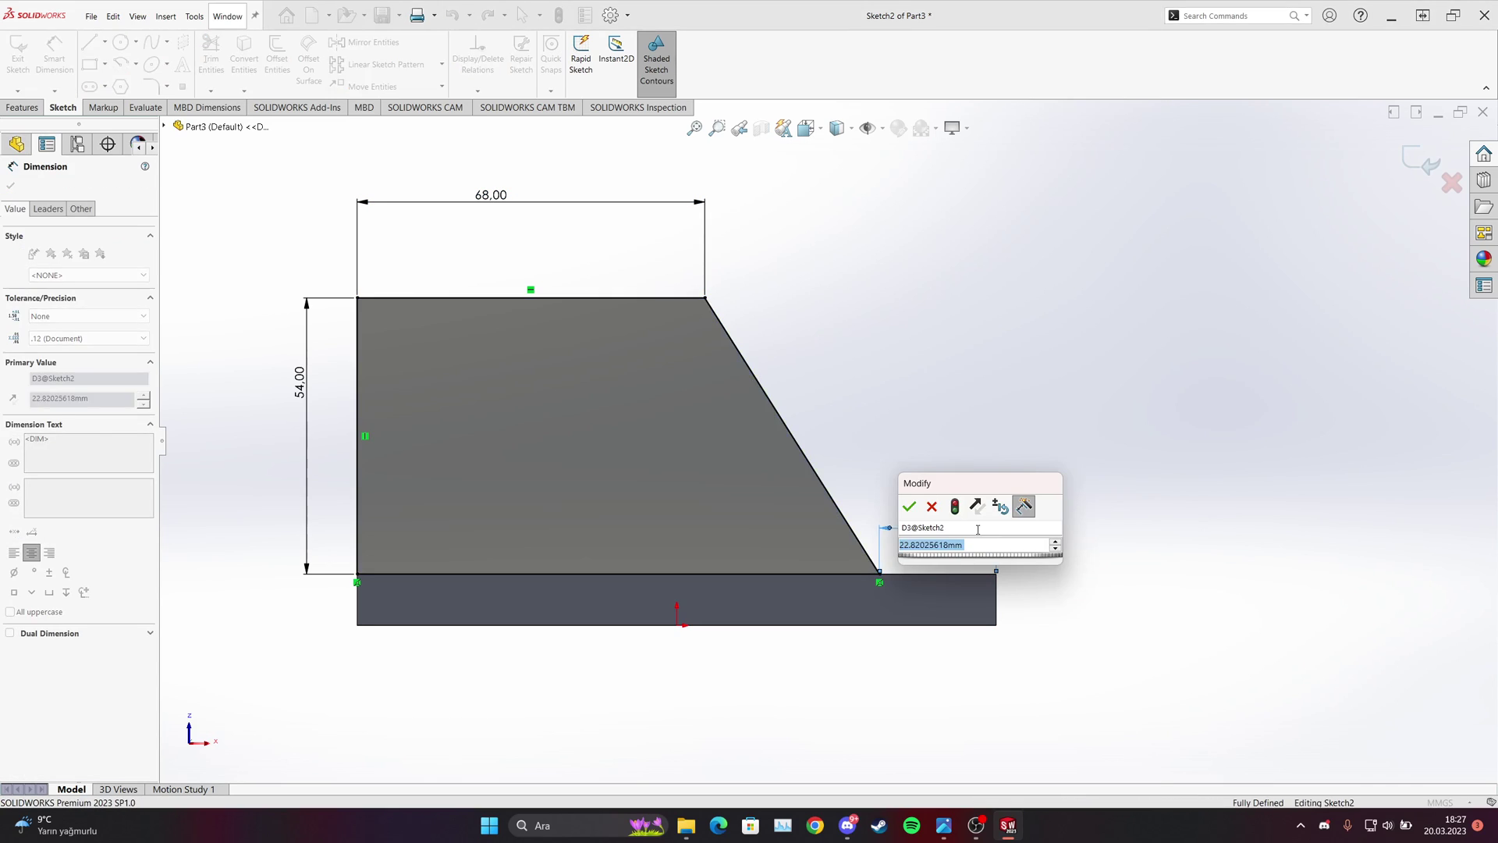
pyautogui.press('Return')
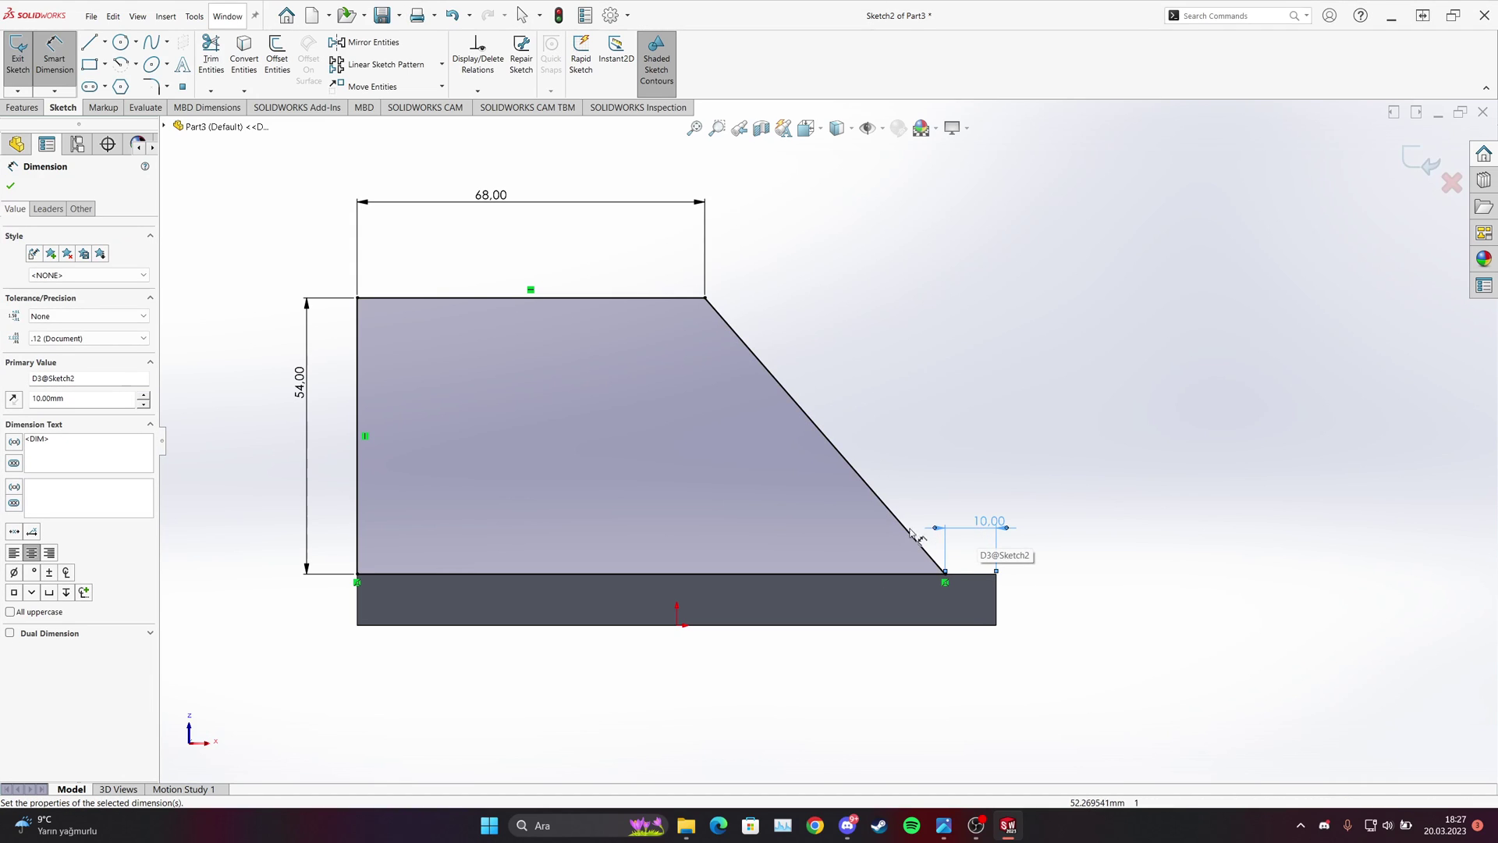
pyautogui.click(10, 187)
pyautogui.moveTo(643, 391); pyautogui.dragTo(1202, 264, button='middle')
pyautogui.click(1418, 160)
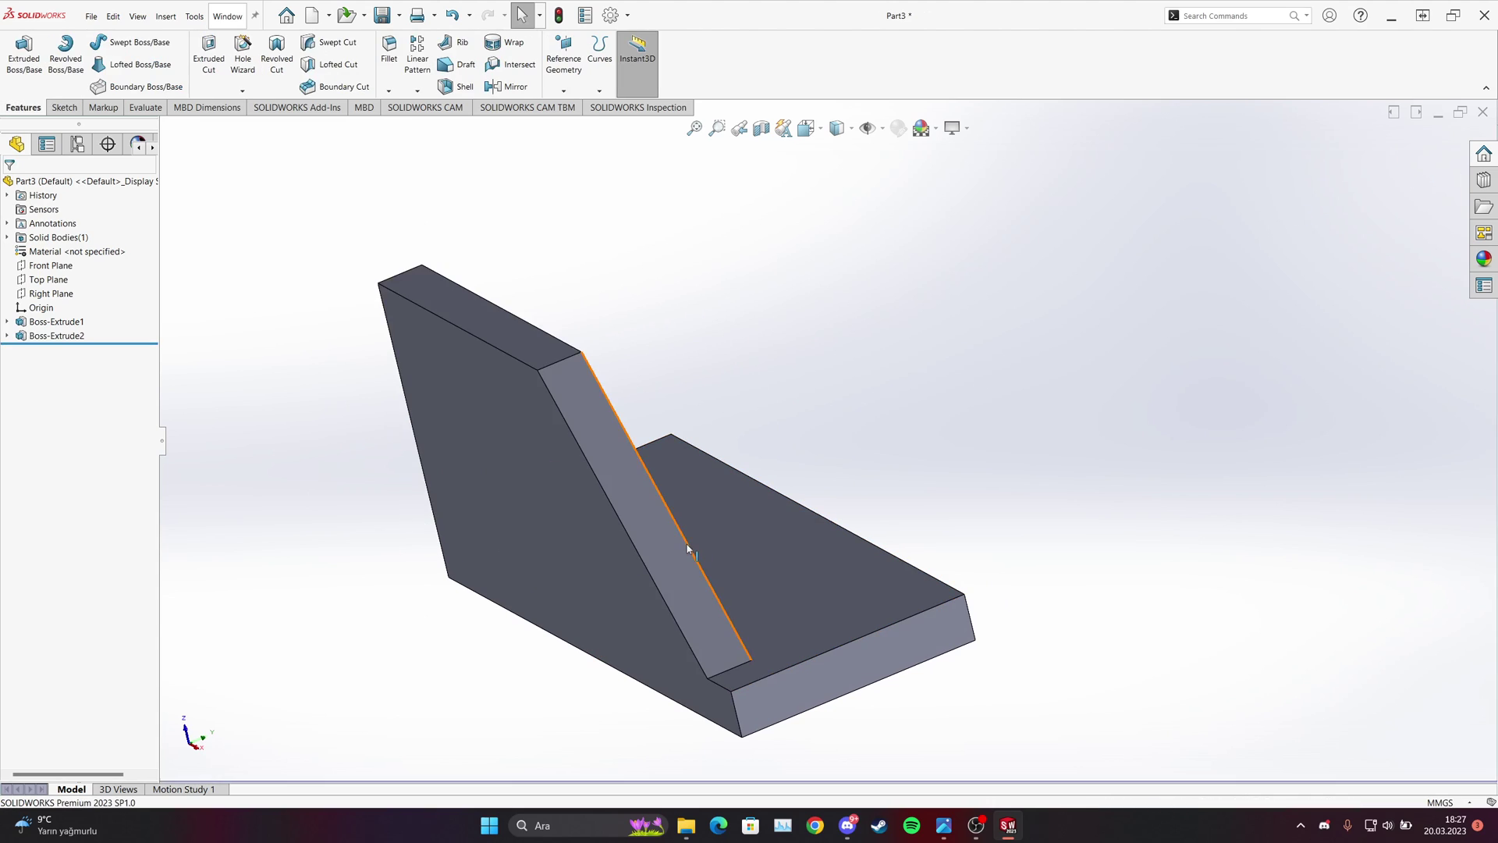
pyautogui.moveTo(592, 525)
pyautogui.mouseDown(button='middle')
pyautogui.moveTo(697, 457)
pyautogui.moveTo(687, 437)
pyautogui.moveTo(606, 424)
pyautogui.moveTo(395, 437)
pyautogui.moveTo(580, 480)
pyautogui.moveTo(782, 448)
pyautogui.moveTo(765, 408)
pyautogui.moveTo(766, 465)
pyautogui.moveTo(825, 485)
pyautogui.mouseUp(button='middle')
pyautogui.click(825, 483)
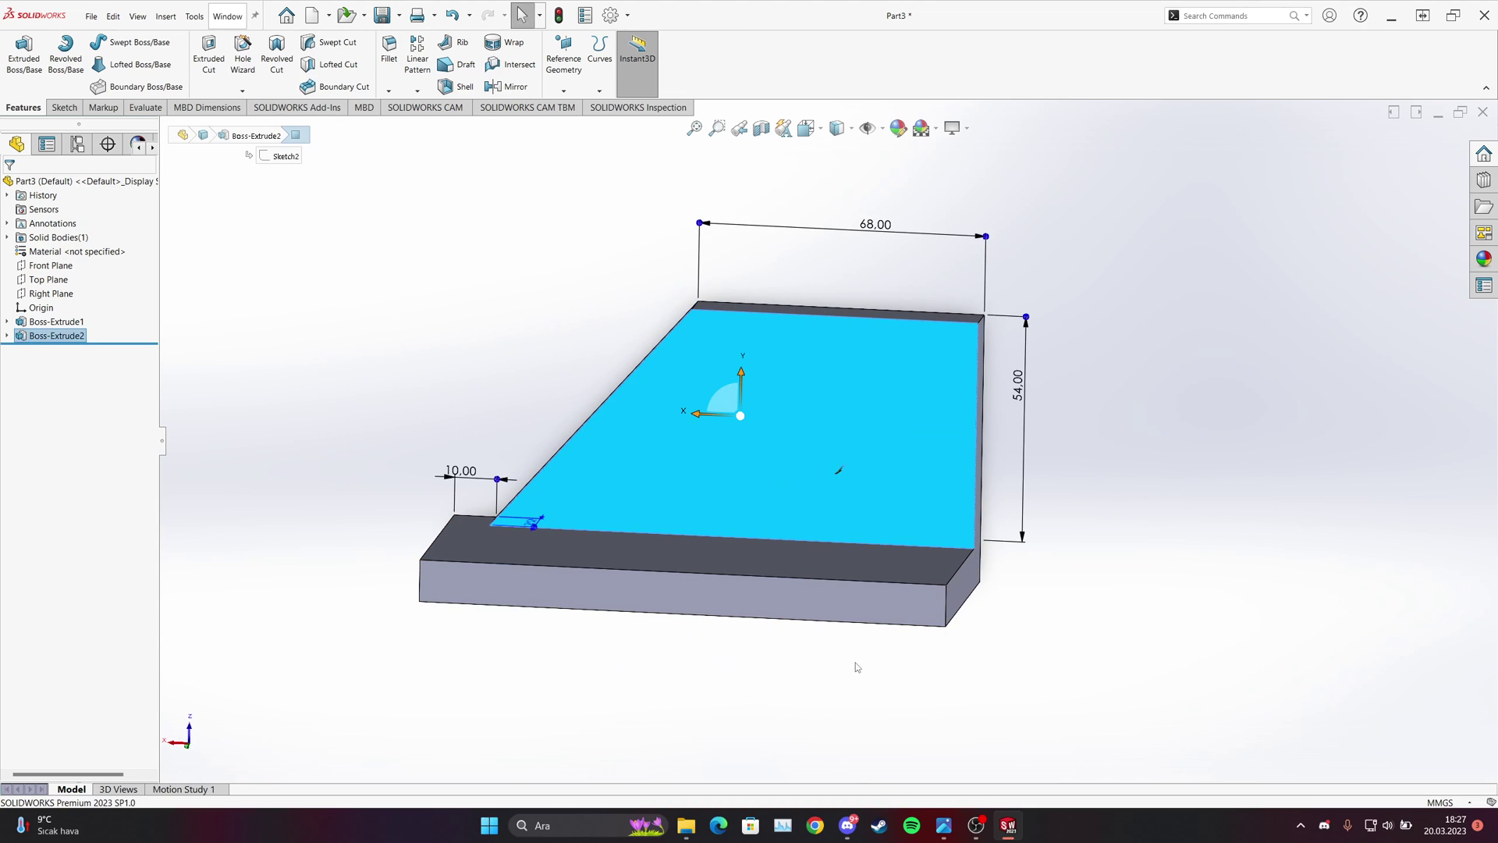
pyautogui.click(943, 824)
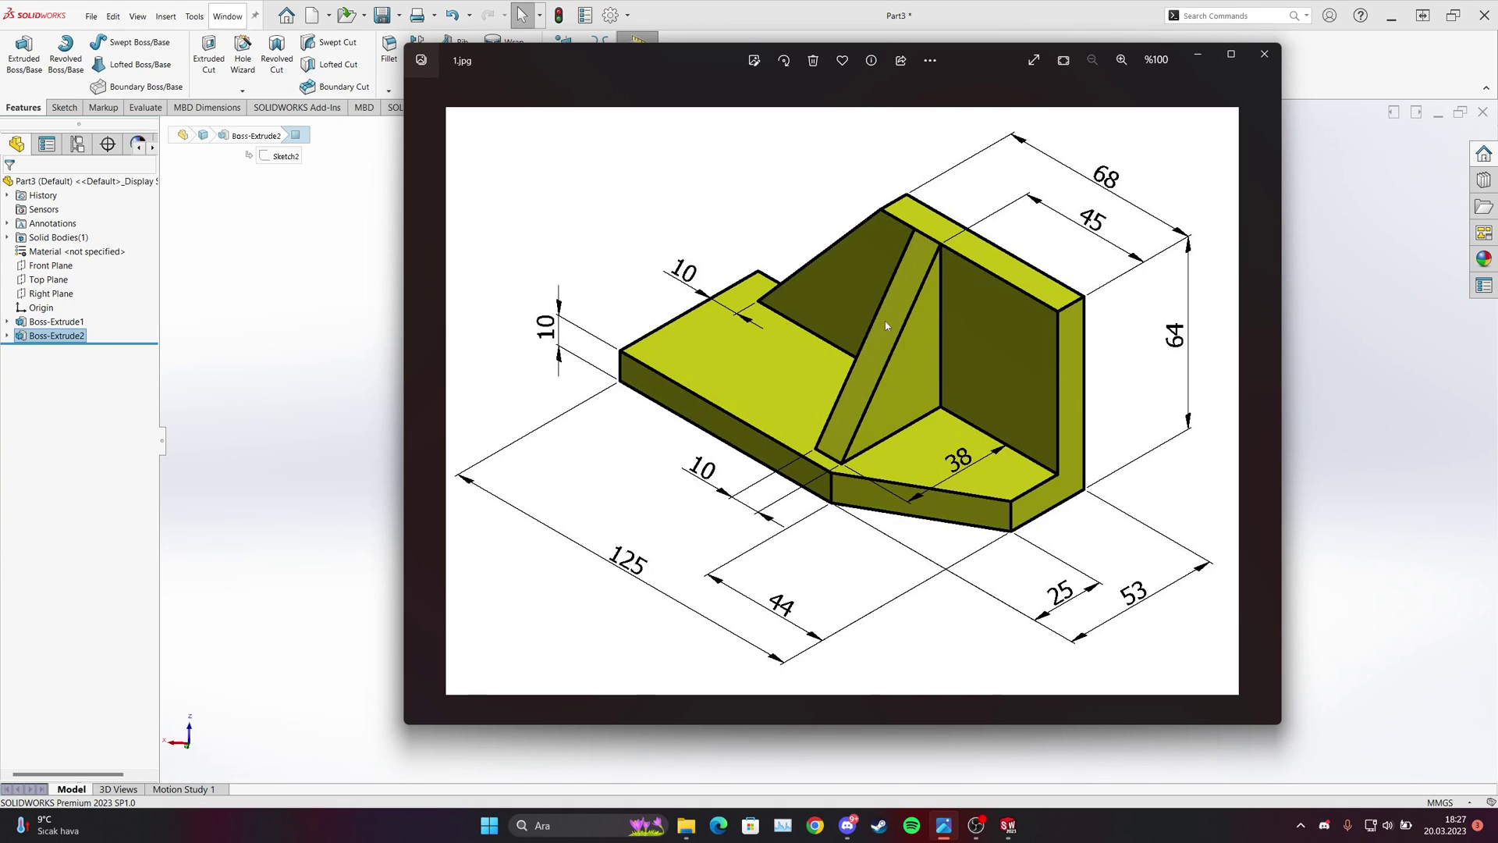
pyautogui.click(943, 825)
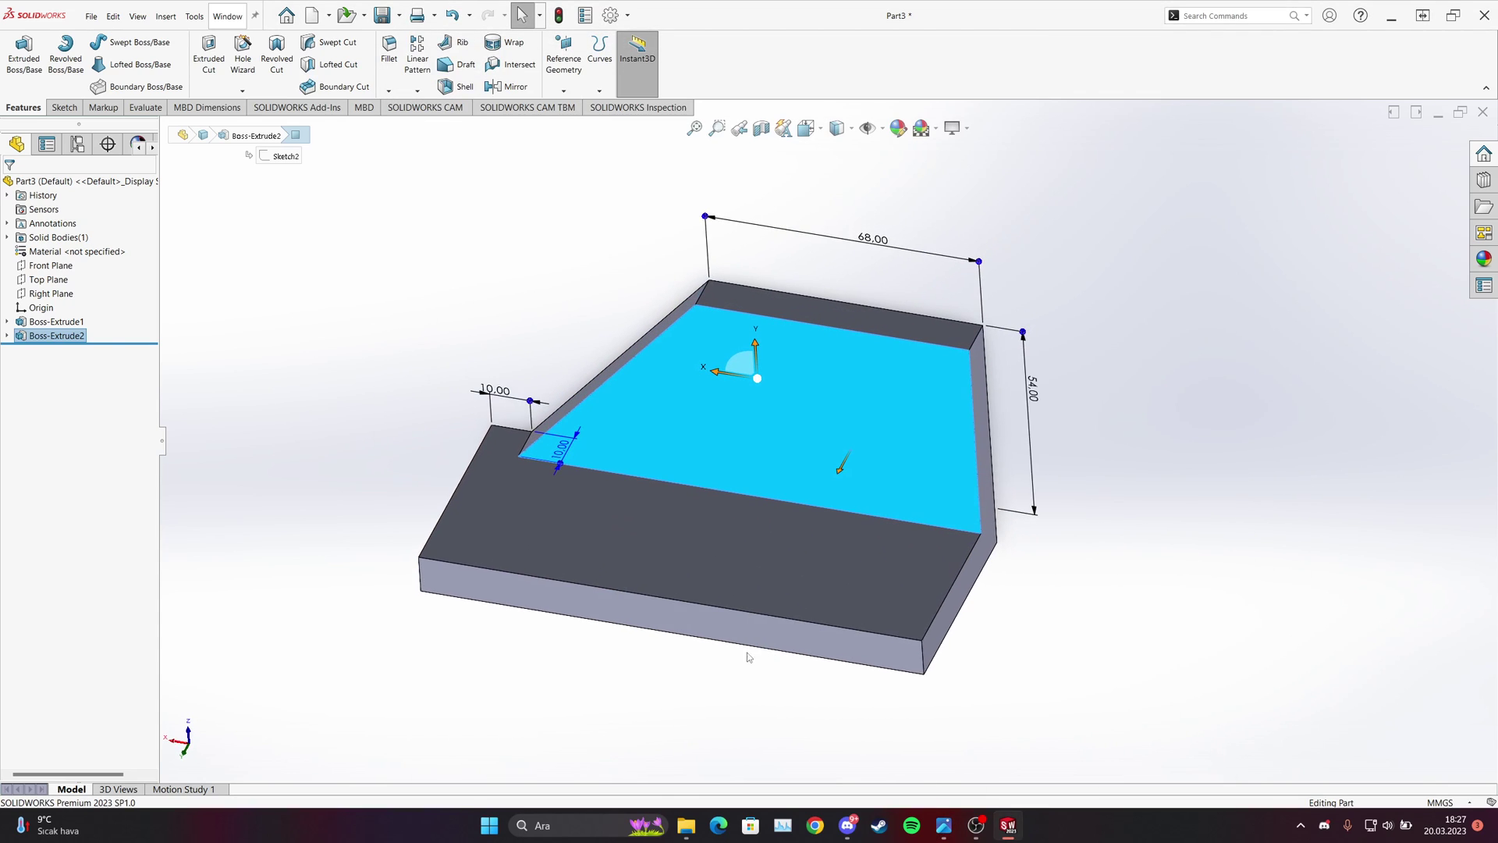
pyautogui.click(755, 621)
pyautogui.moveTo(729, 558); pyautogui.dragTo(703, 445, button='middle')
pyautogui.press('Escape')
# Compare the part against the reference drawing and select the upright wall's outer face.
pyautogui.moveTo(635, 552); pyautogui.dragTo(643, 579, button='middle')
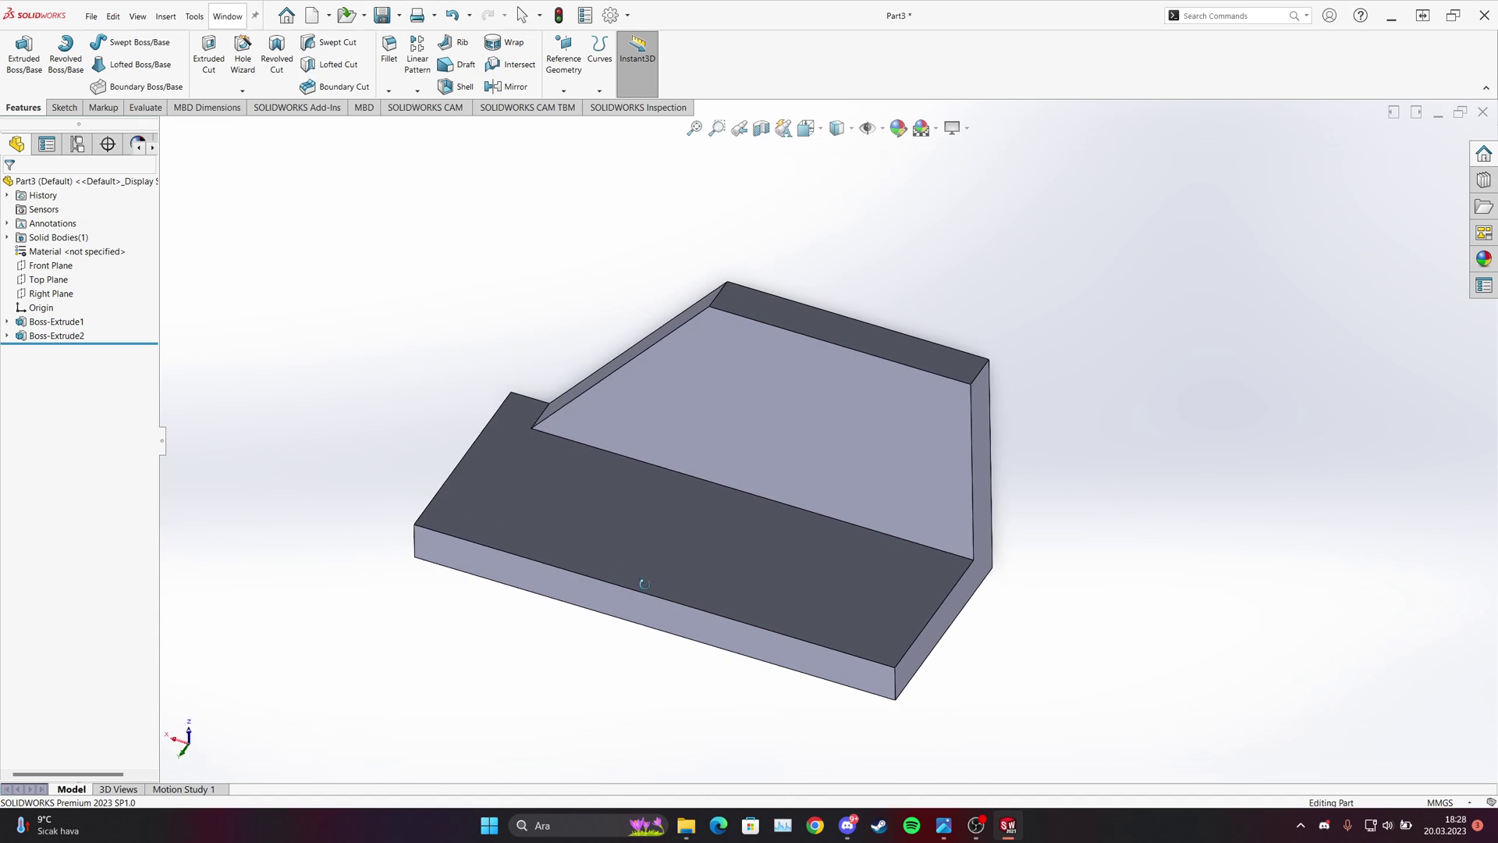
pyautogui.click(643, 579)
pyautogui.moveTo(944, 821)
pyautogui.click(945, 746)
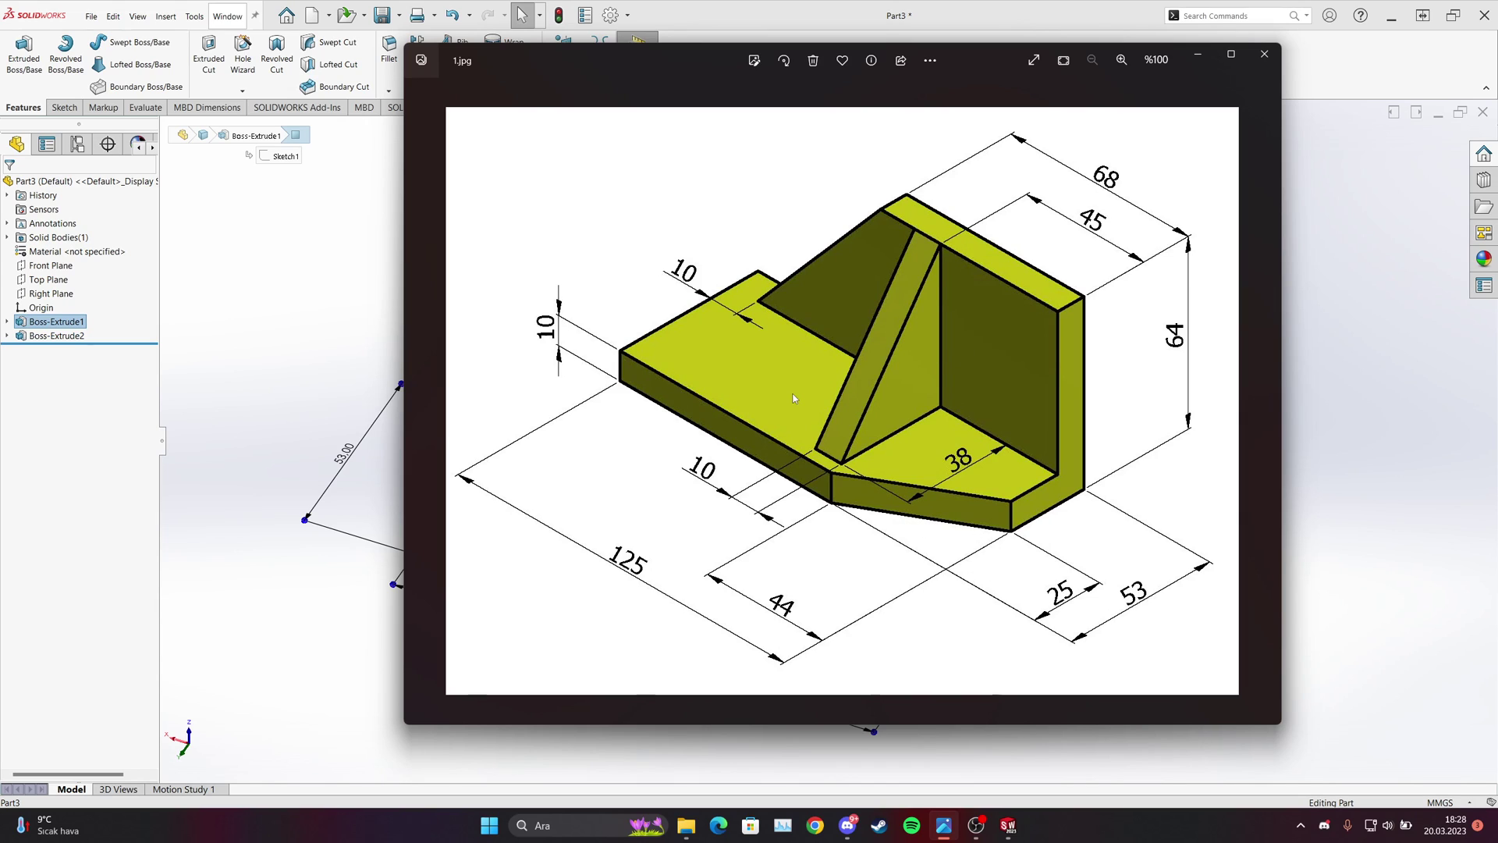
pyautogui.click(355, 437)
pyautogui.moveTo(802, 481); pyautogui.dragTo(741, 328, button='middle')
pyautogui.click(944, 825)
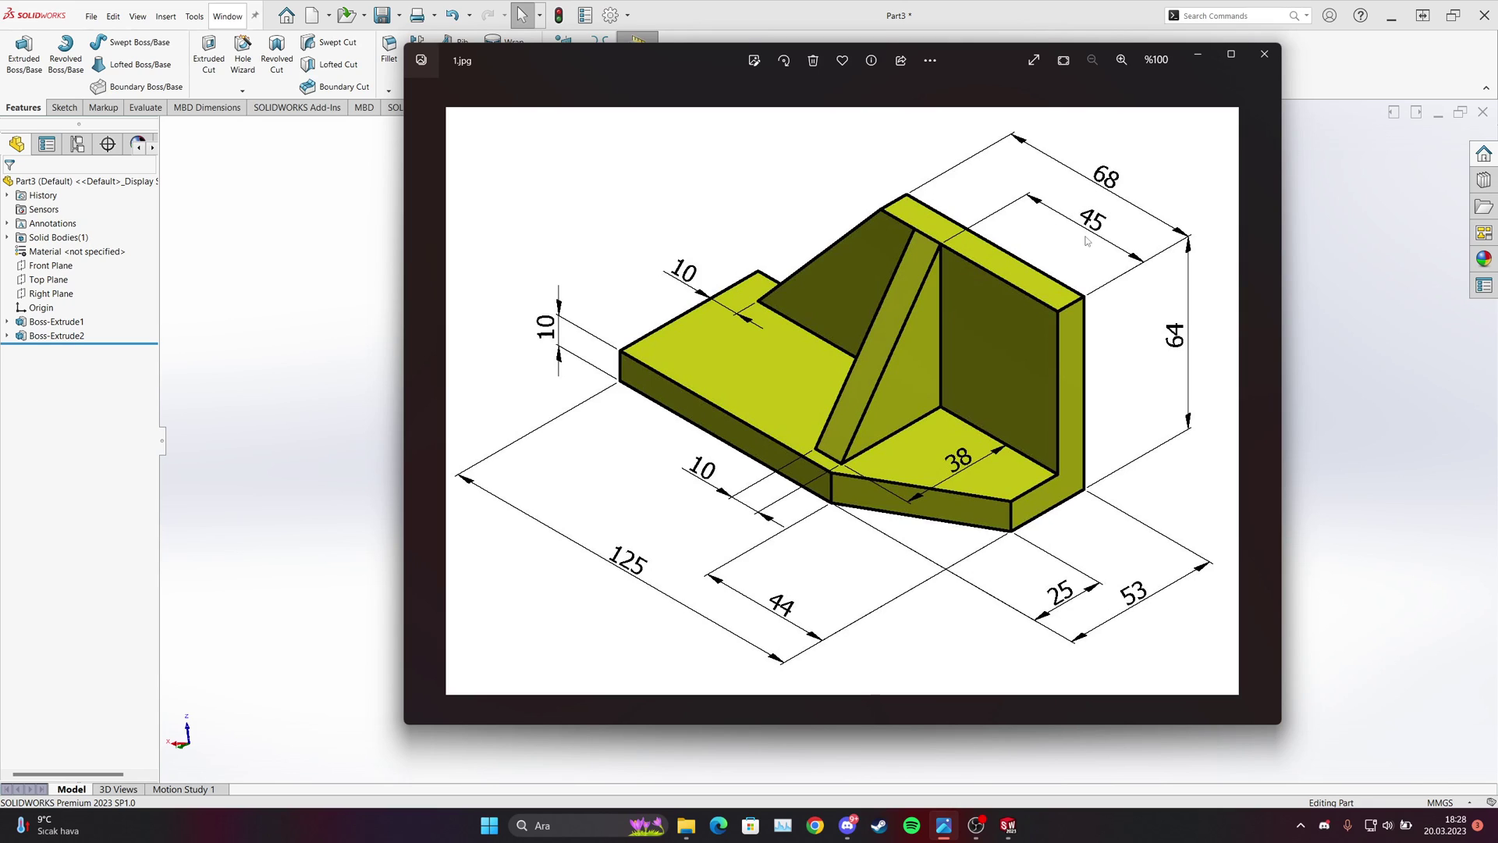
pyautogui.click(943, 824)
pyautogui.moveTo(921, 421); pyautogui.dragTo(882, 374, button='middle')
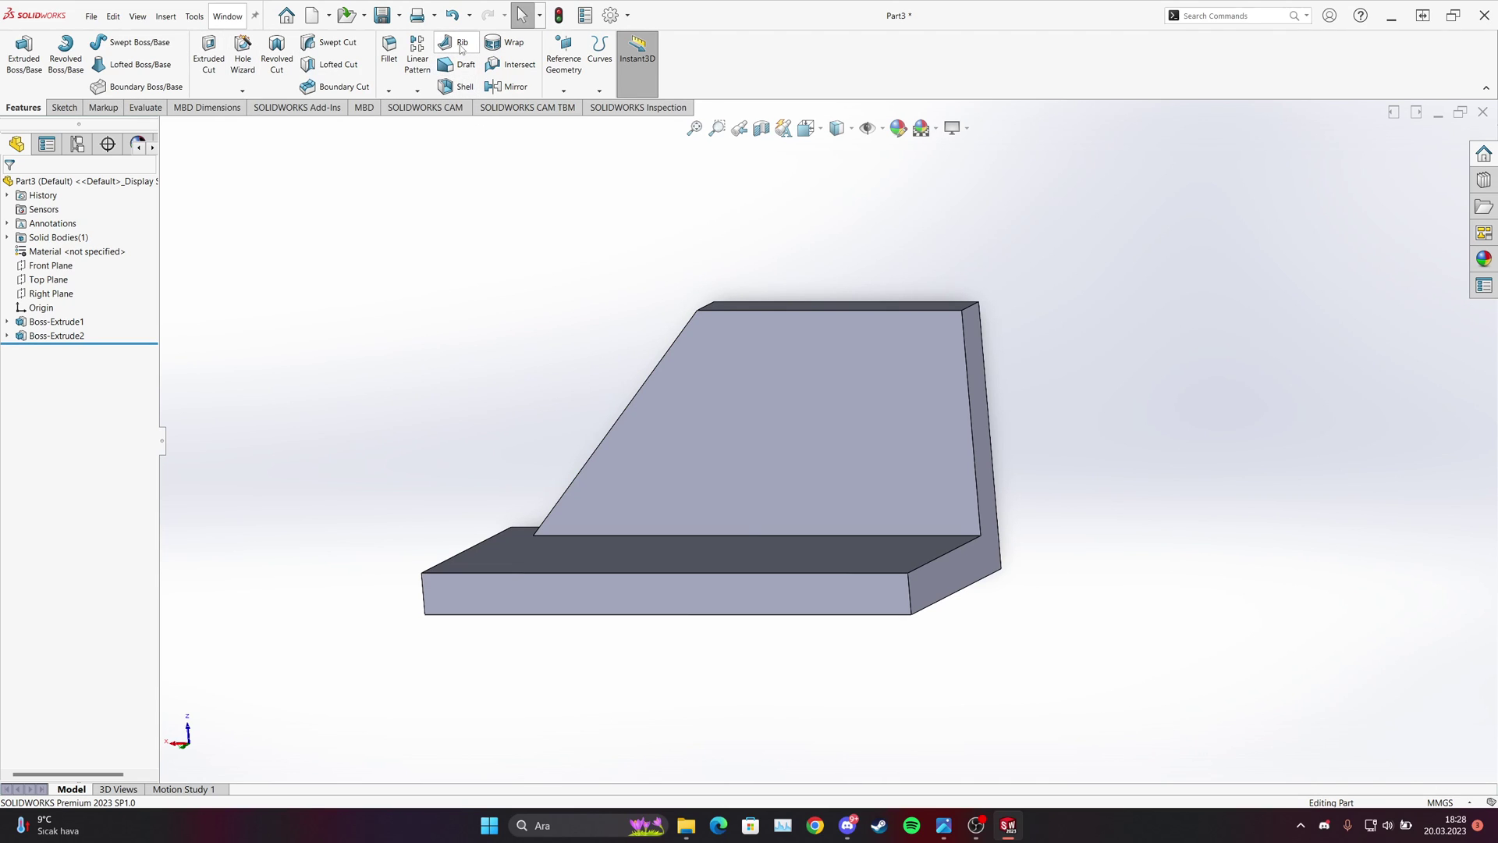
pyautogui.moveTo(766, 394); pyautogui.dragTo(962, 447, button='middle')
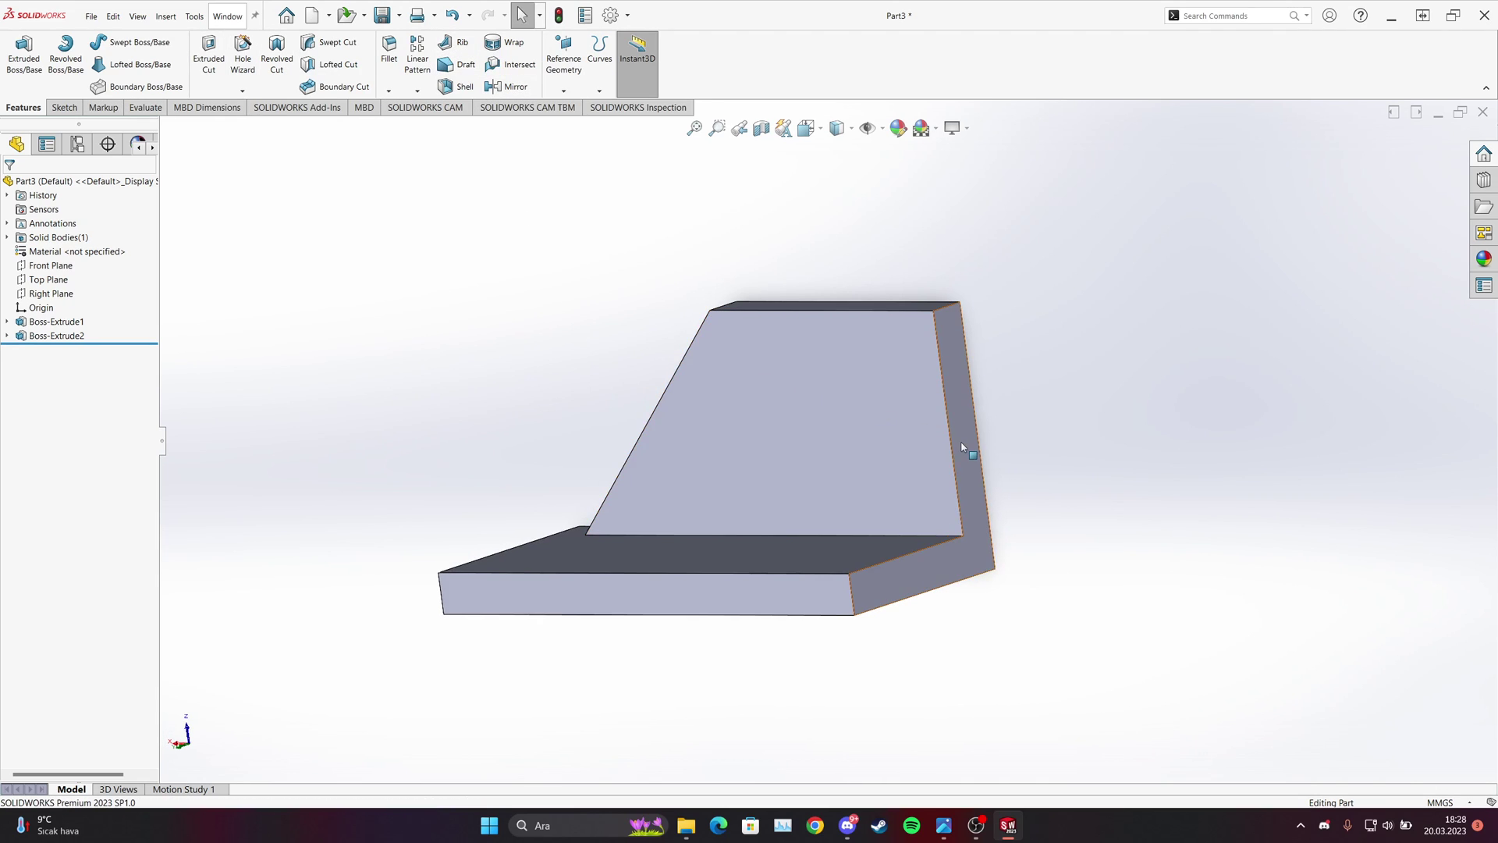
pyautogui.click(962, 447)
# Preview a reference plane on the wall's outer face, flipped to sit 50 mm inside the part.
pyautogui.click(563, 91)
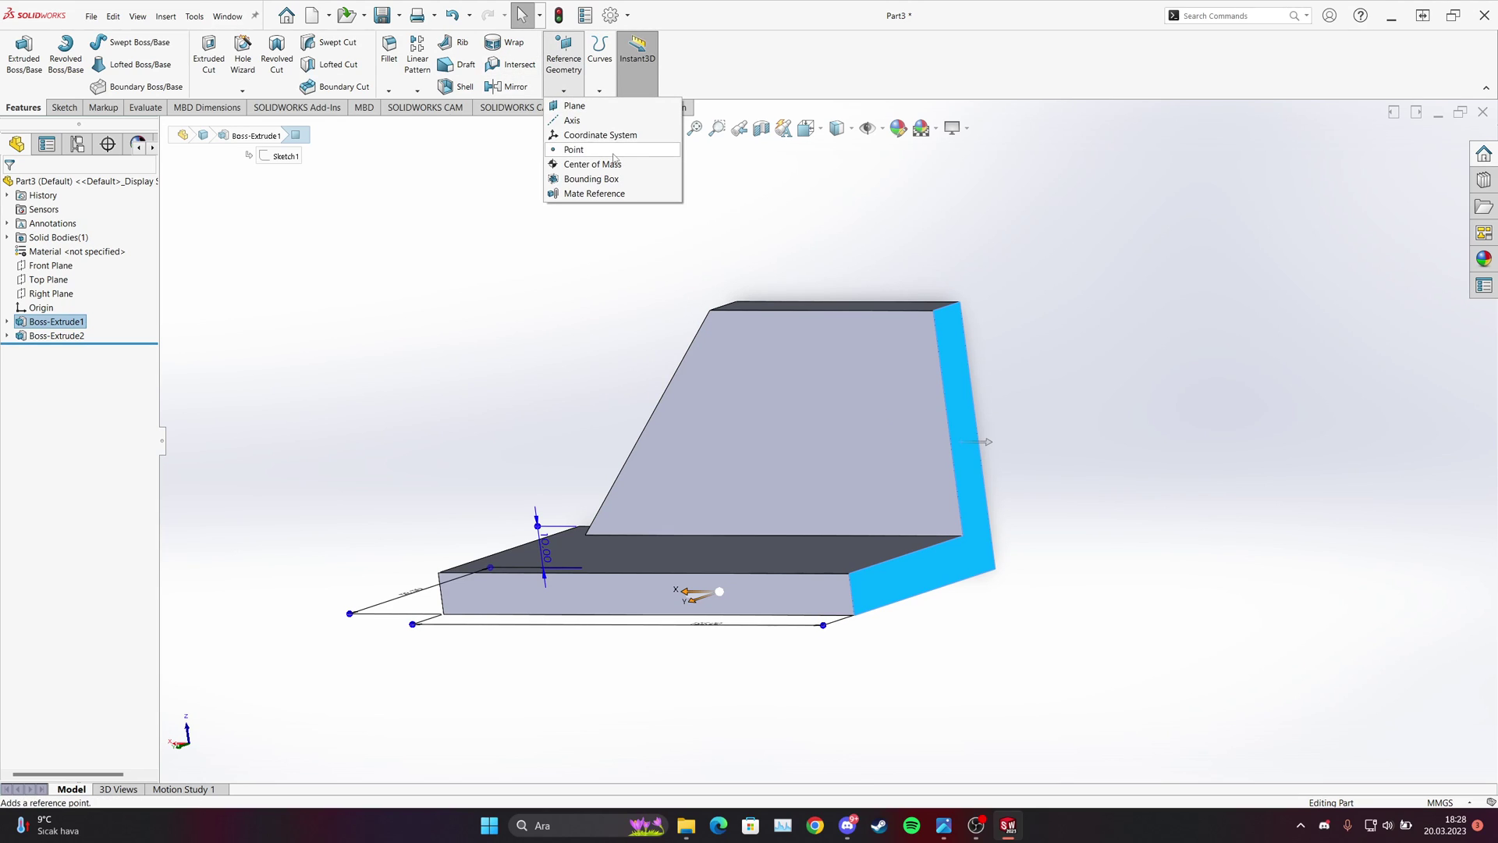
pyautogui.click(988, 254)
pyautogui.moveTo(856, 357); pyautogui.dragTo(815, 299, button='middle')
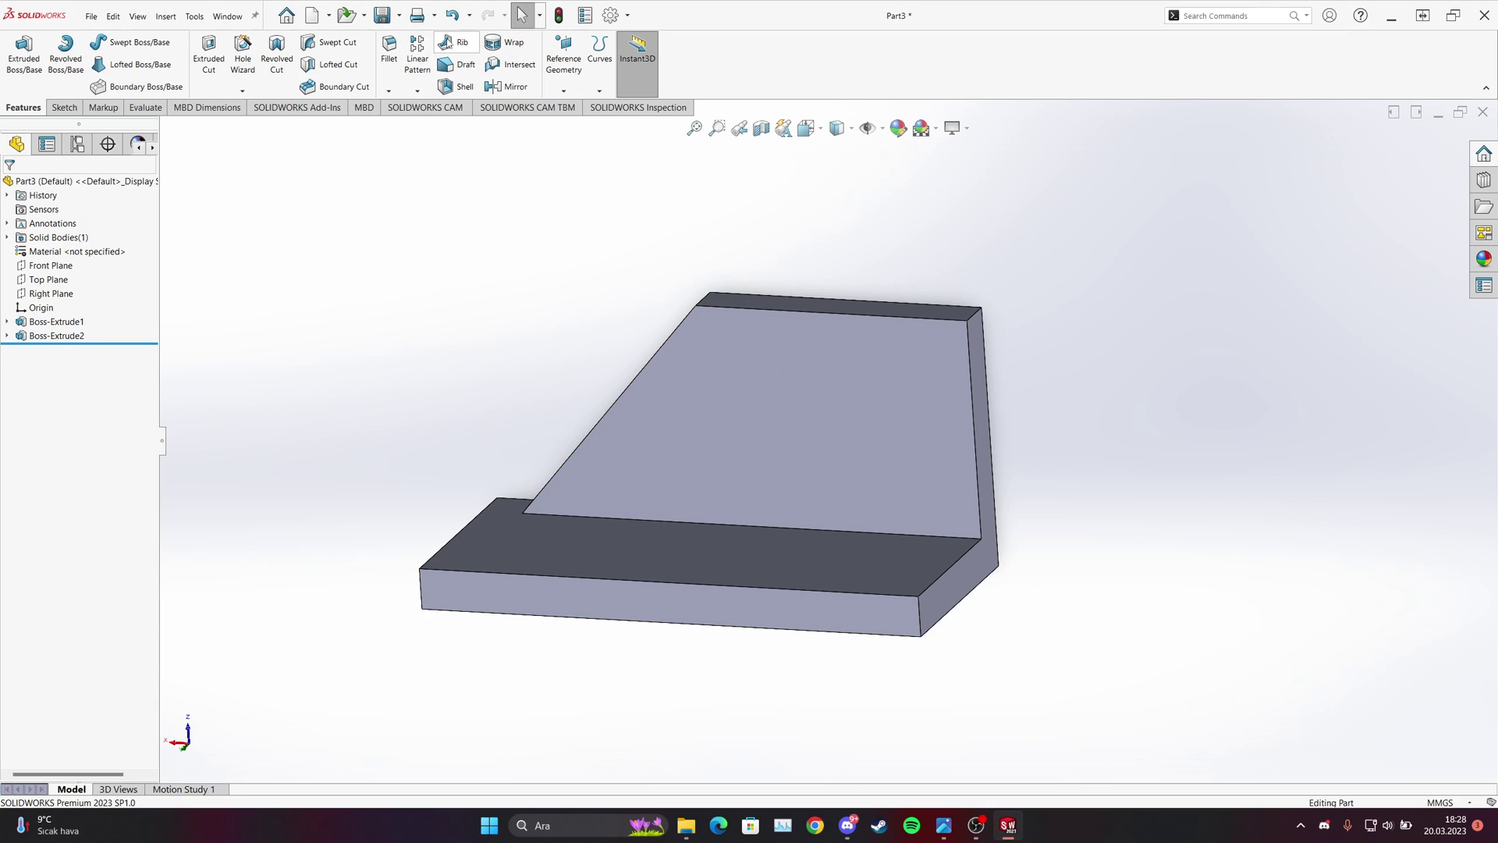
pyautogui.moveTo(909, 398)
pyautogui.mouseDown(button='middle')
pyautogui.moveTo(827, 351)
pyautogui.moveTo(884, 408)
pyautogui.moveTo(923, 398)
pyautogui.mouseUp(button='middle')
pyautogui.click(562, 91)
pyautogui.click(573, 105)
pyautogui.click(938, 394)
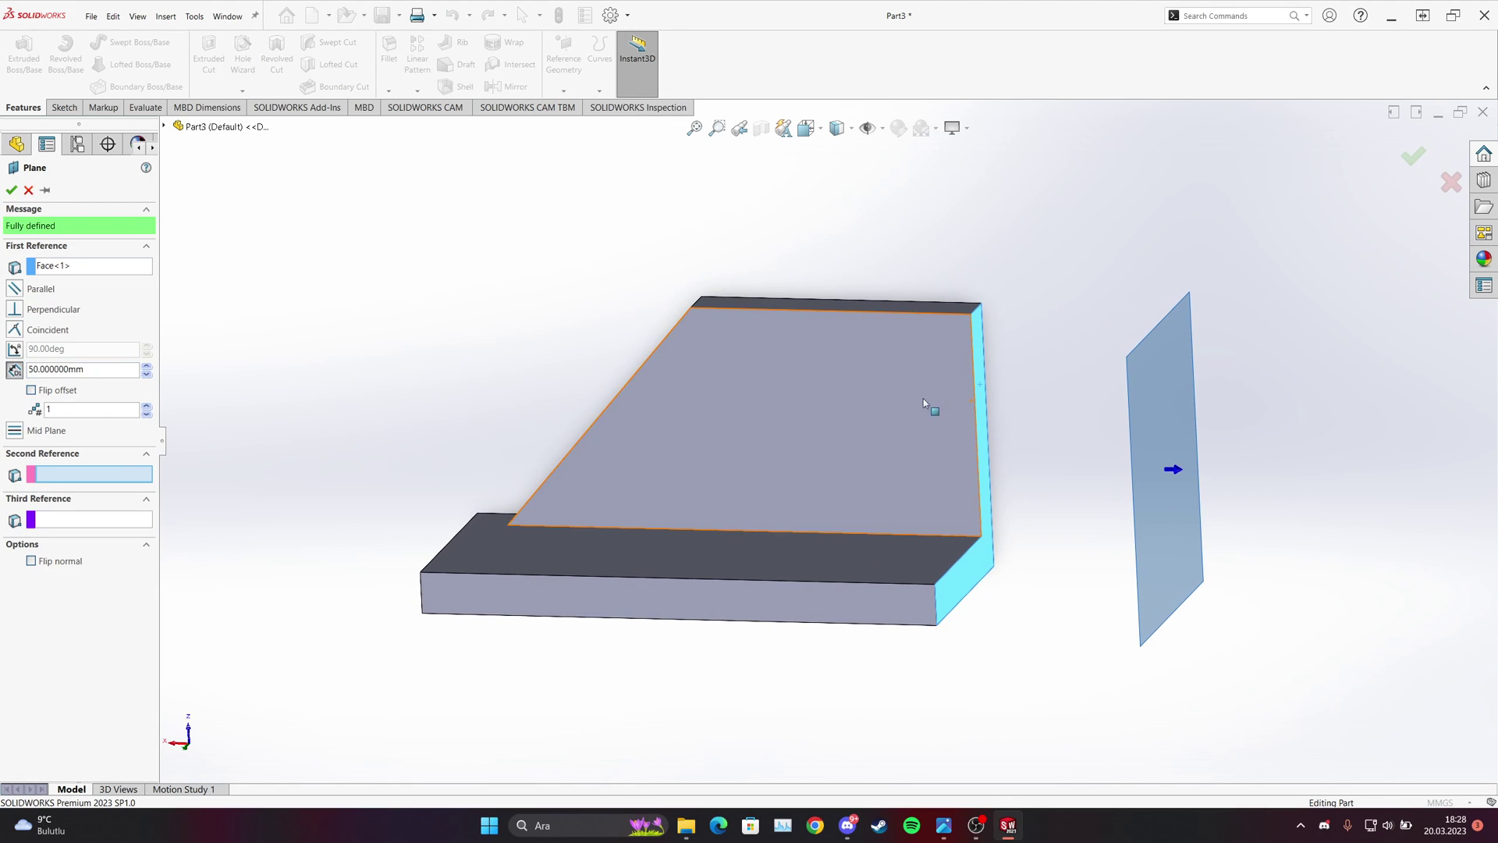
pyautogui.click(32, 561)
pyautogui.moveTo(684, 511); pyautogui.dragTo(748, 516, button='middle')
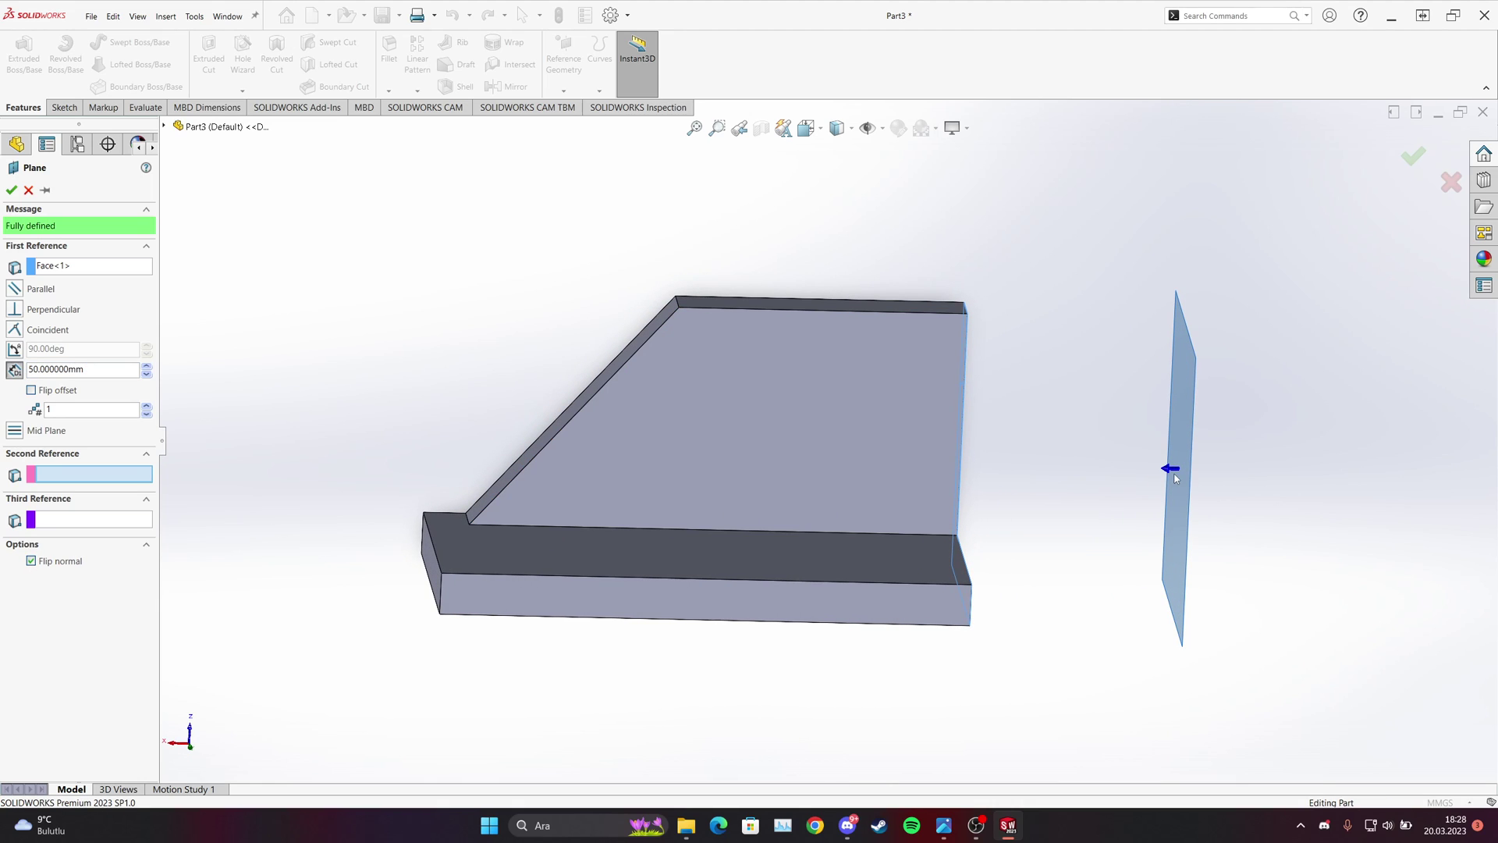
pyautogui.click(35, 392)
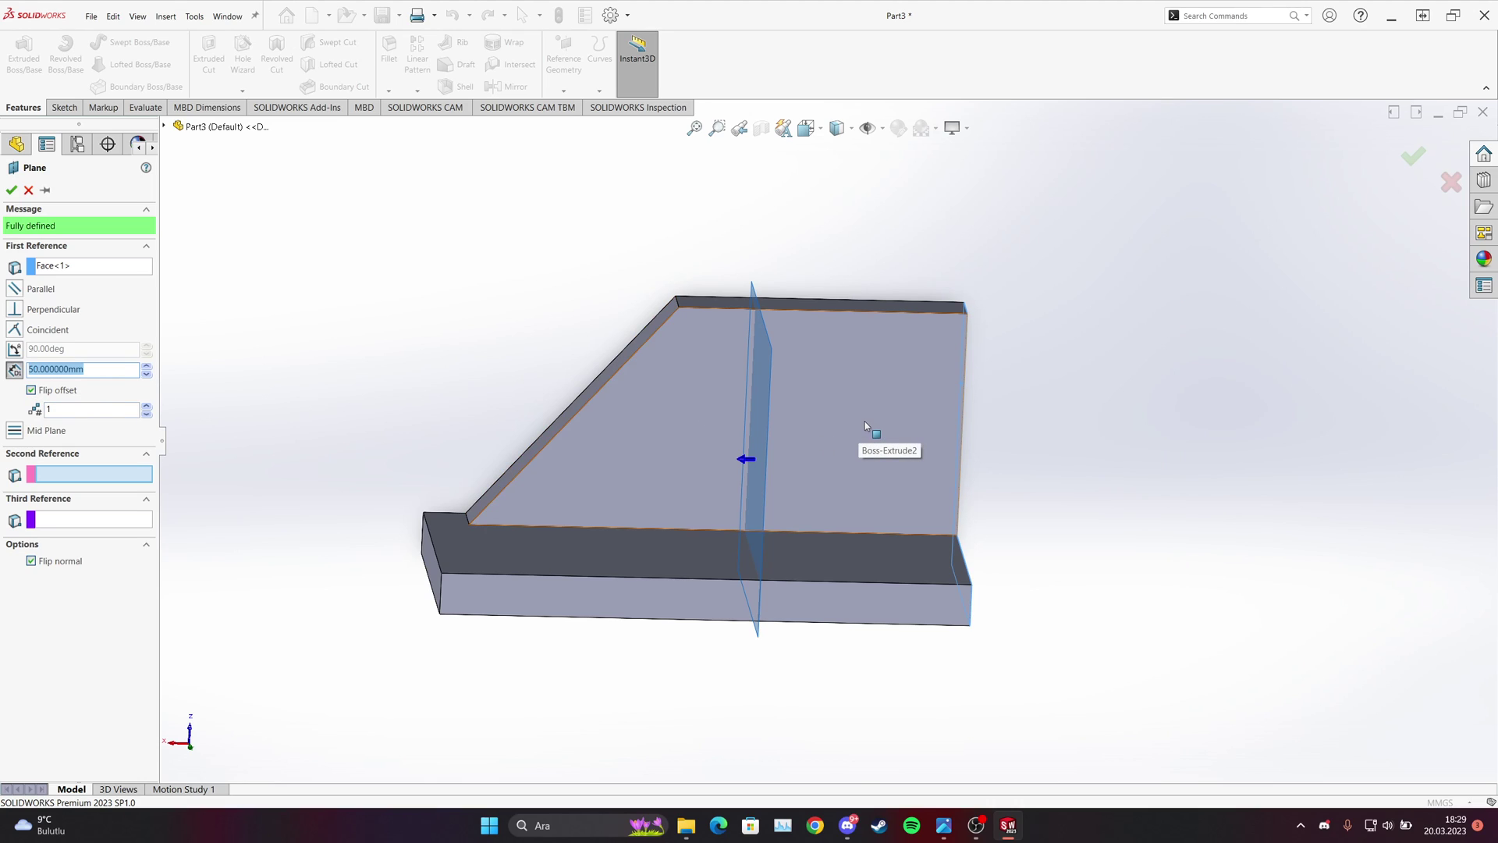
pyautogui.click(944, 824)
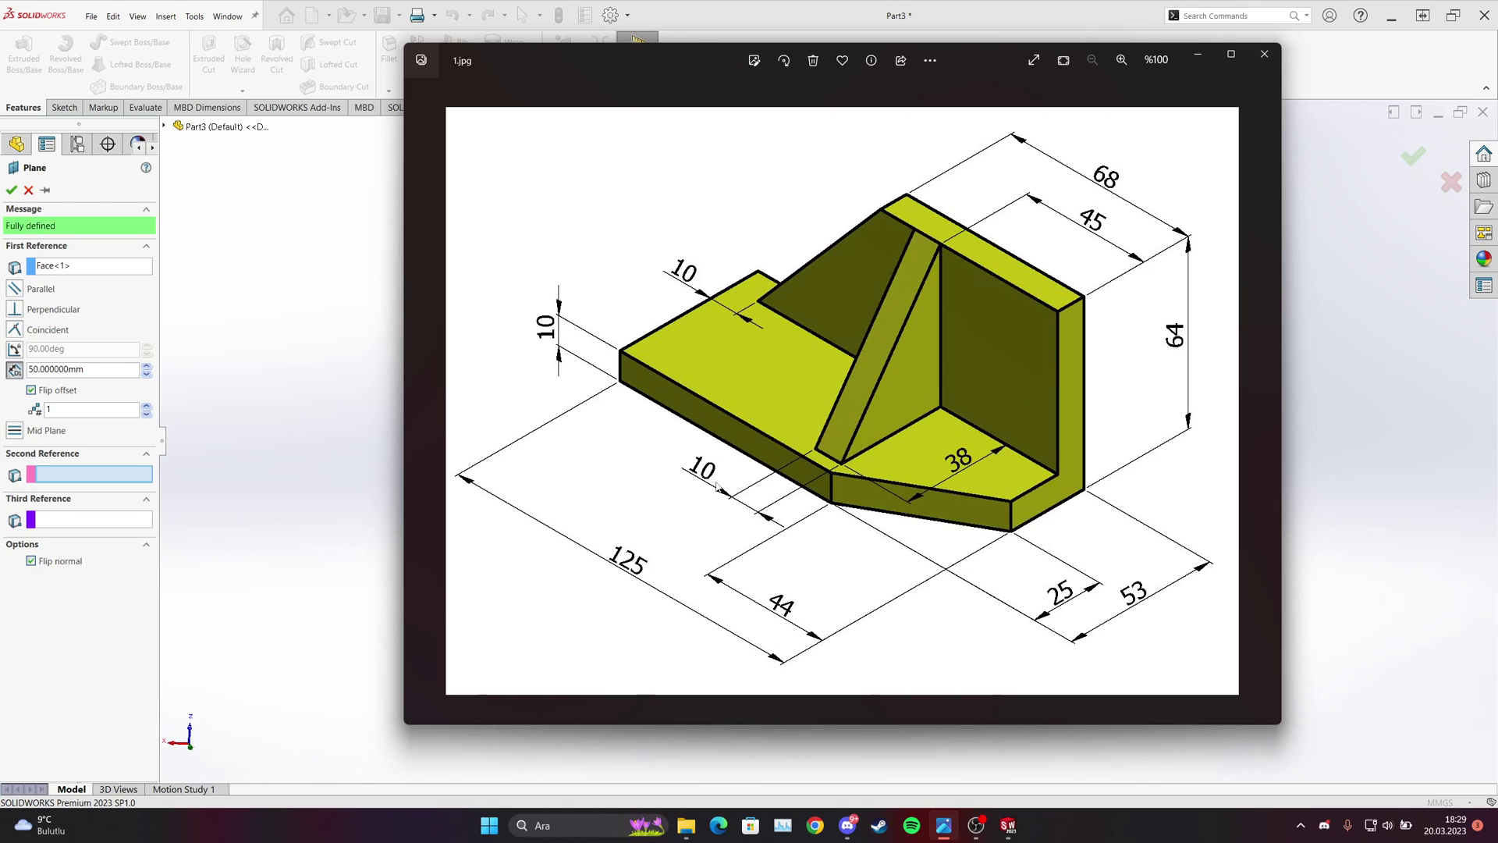
# Check the reference drawing, then confirm Plane1 at a 50 mm offset.
pyautogui.click(944, 833)
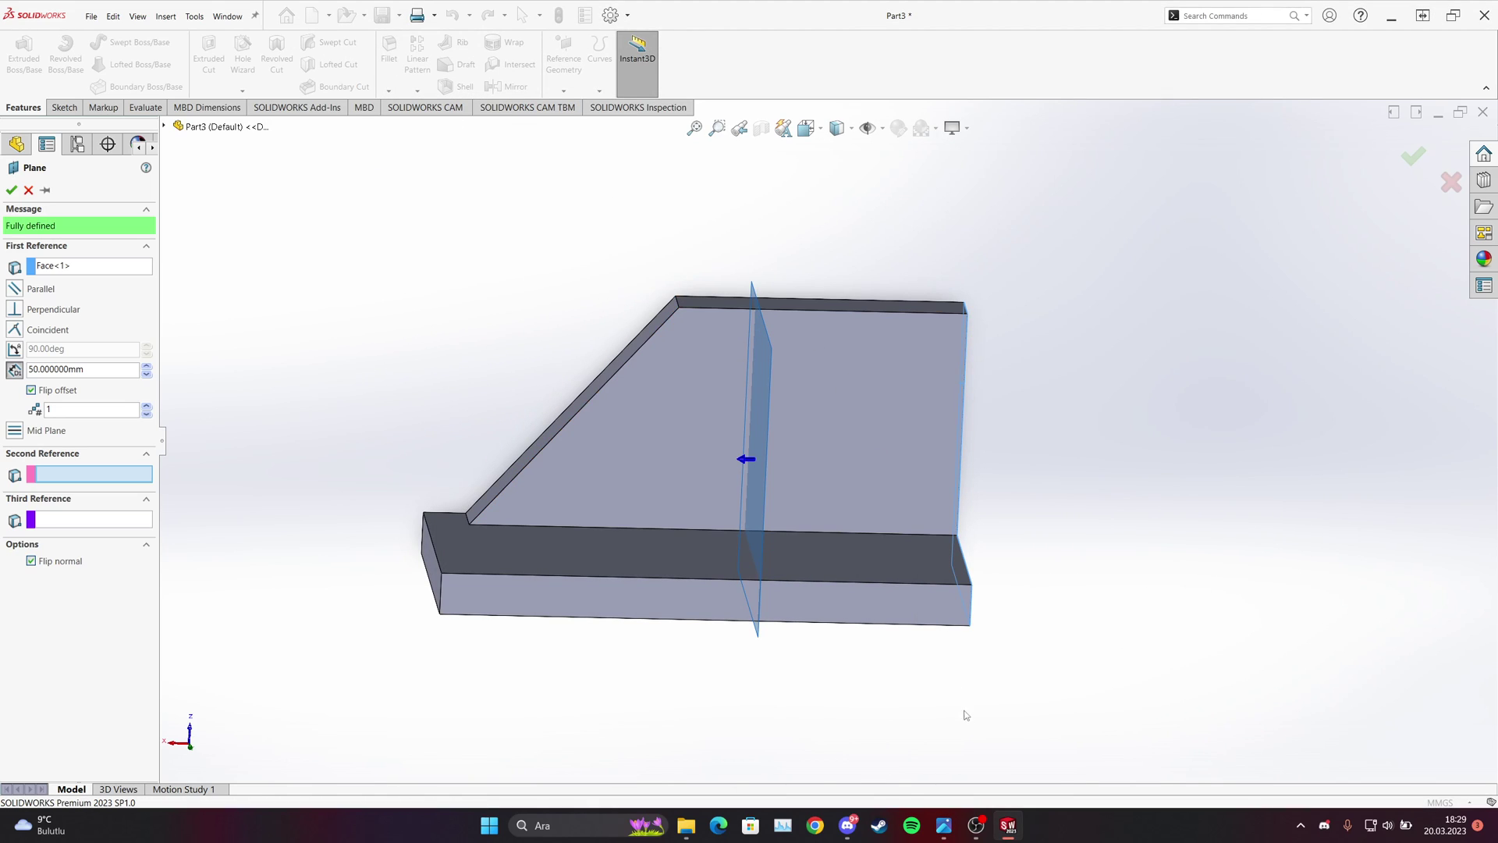
pyautogui.click(944, 825)
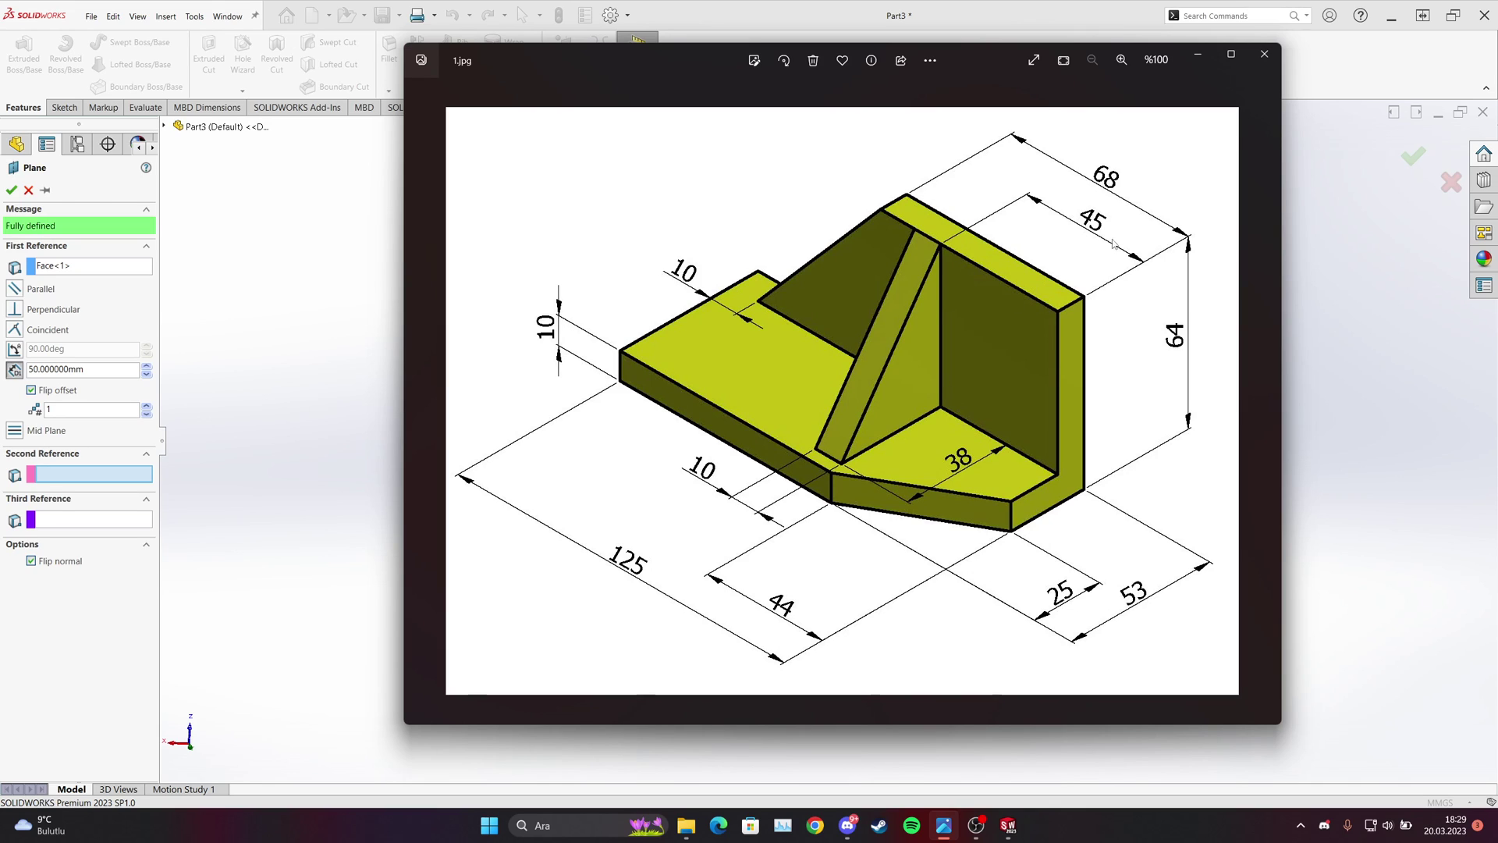
pyautogui.click(806, 23)
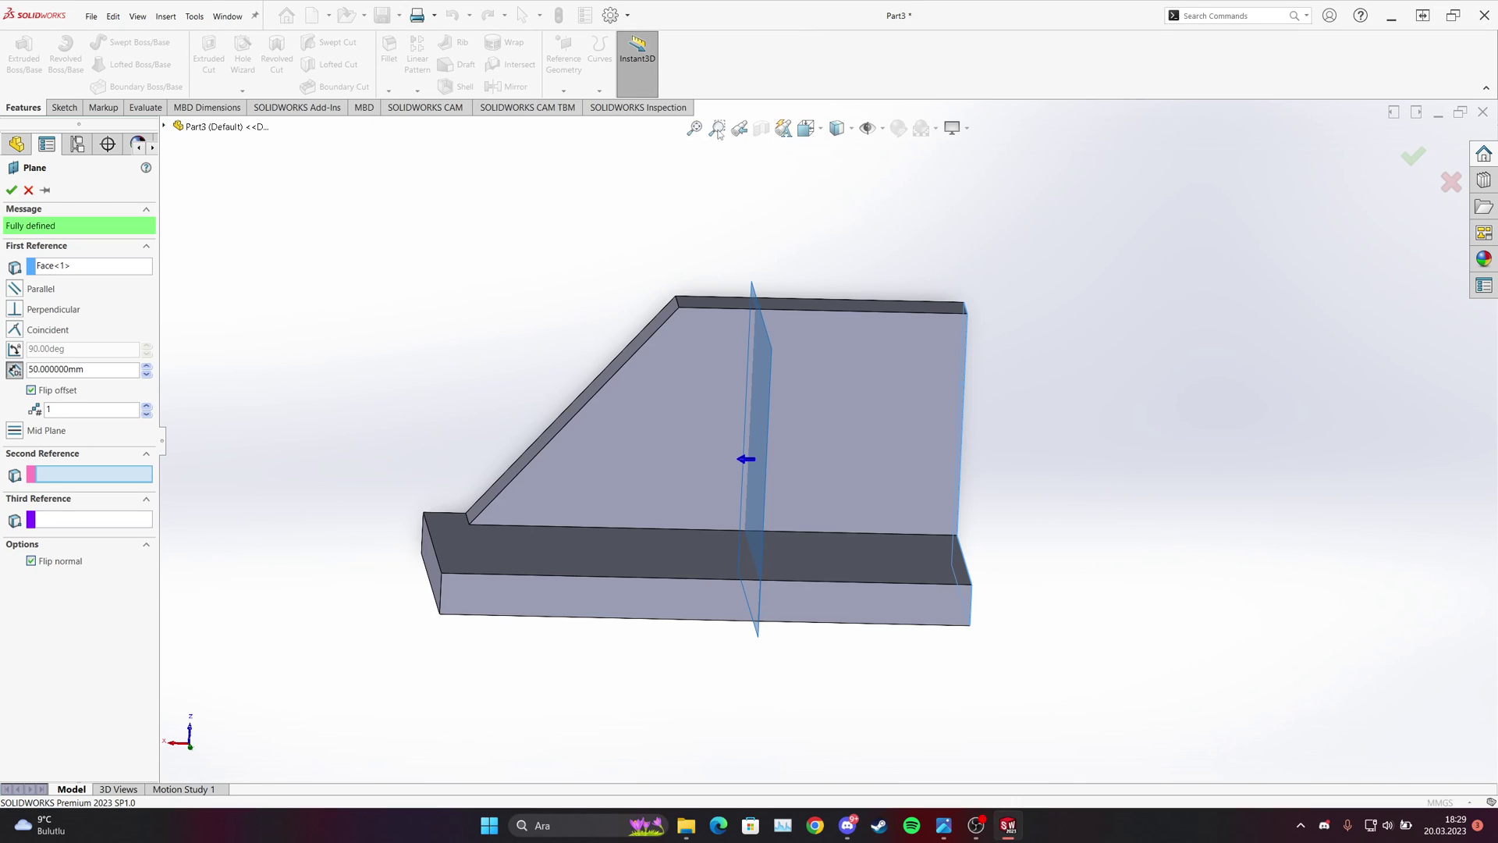
pyautogui.moveTo(910, 422); pyautogui.dragTo(940, 425, button='middle')
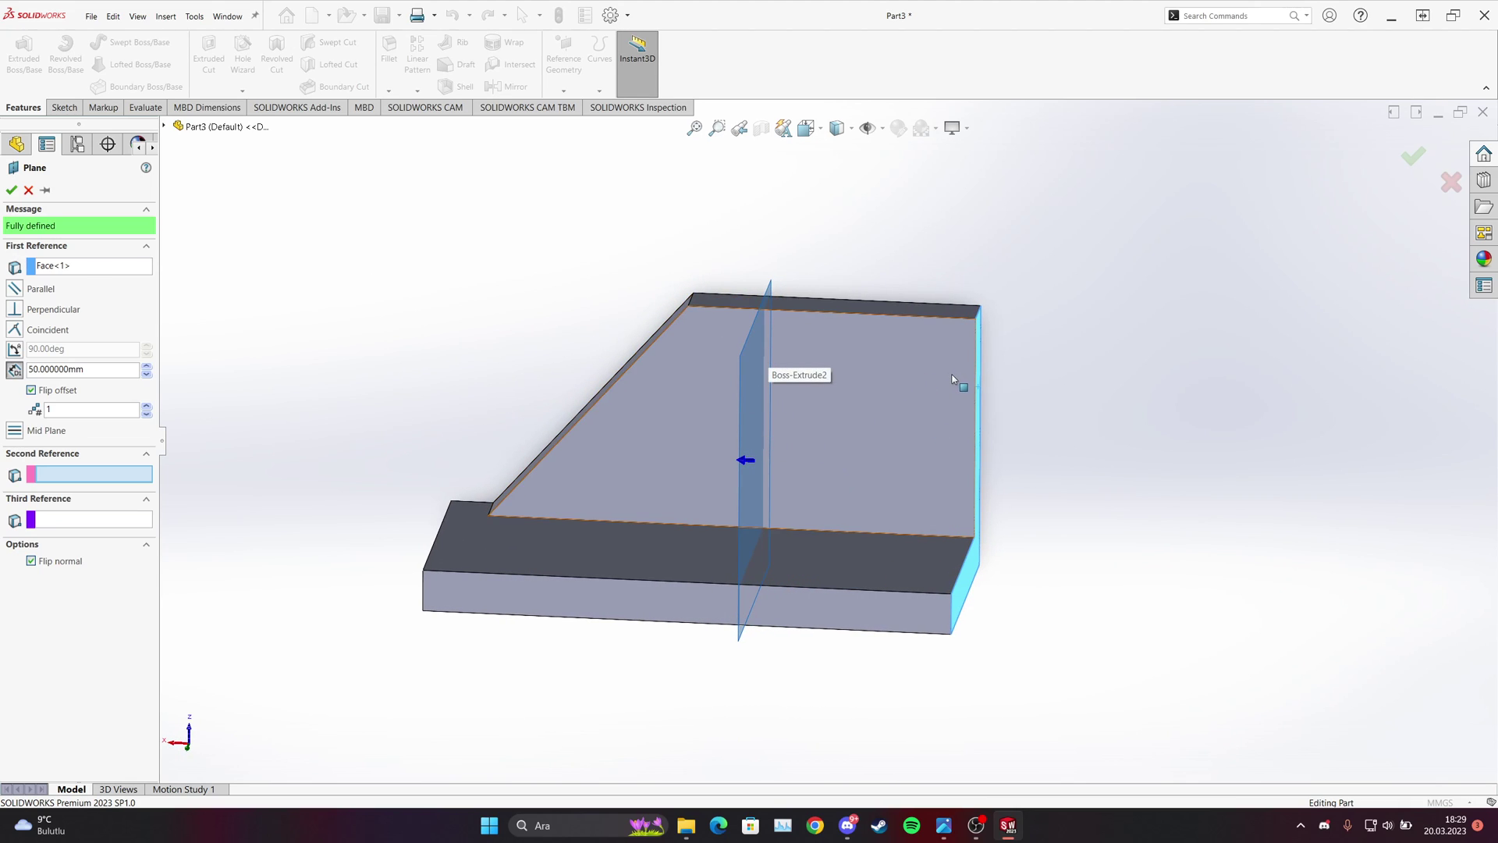
pyautogui.moveTo(794, 405); pyautogui.dragTo(790, 370, button='middle')
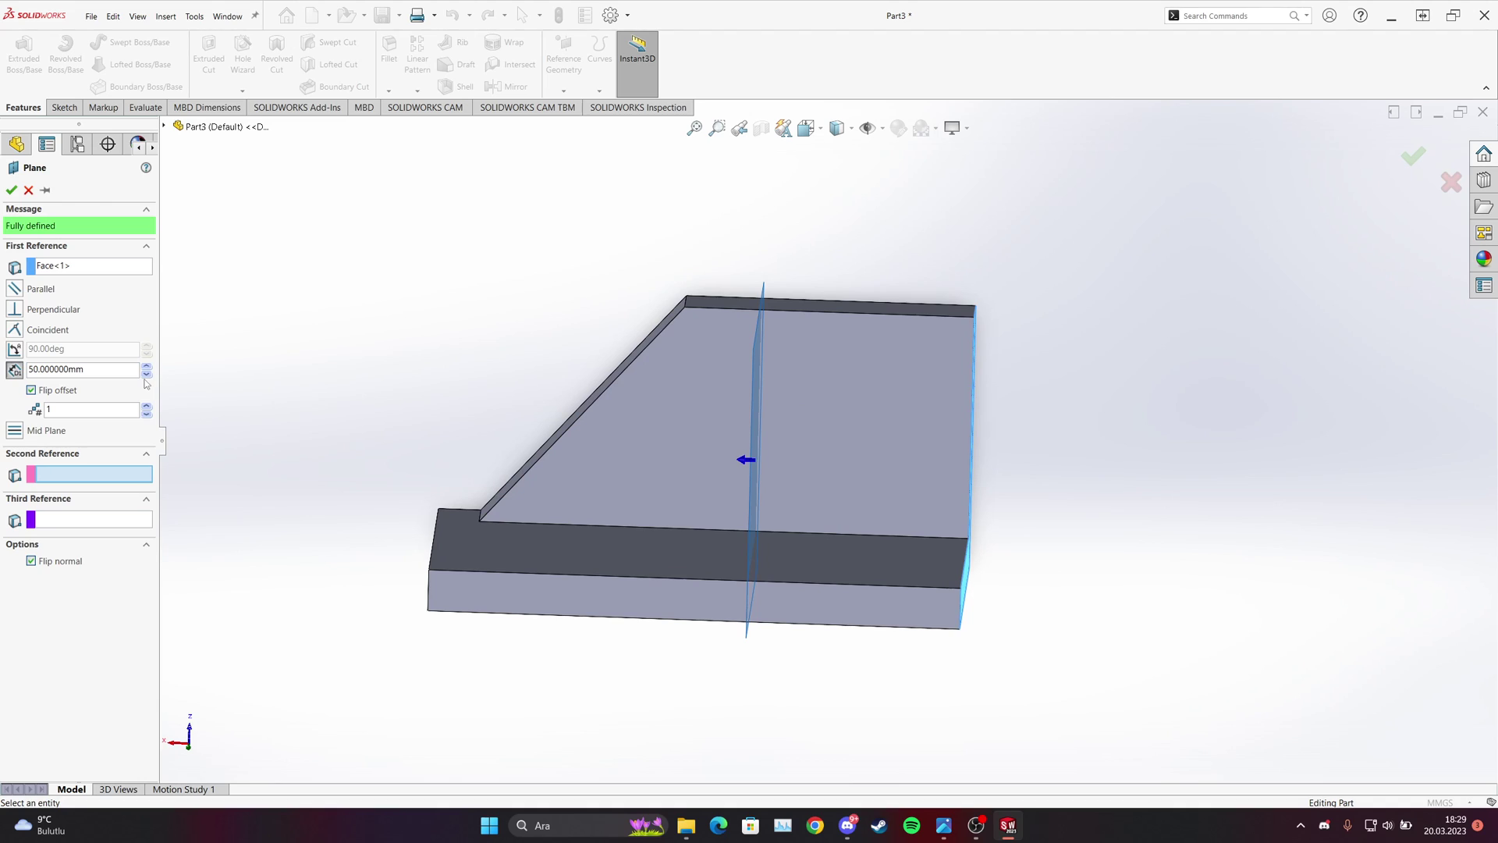
pyautogui.click(146, 374)
pyautogui.click(147, 365)
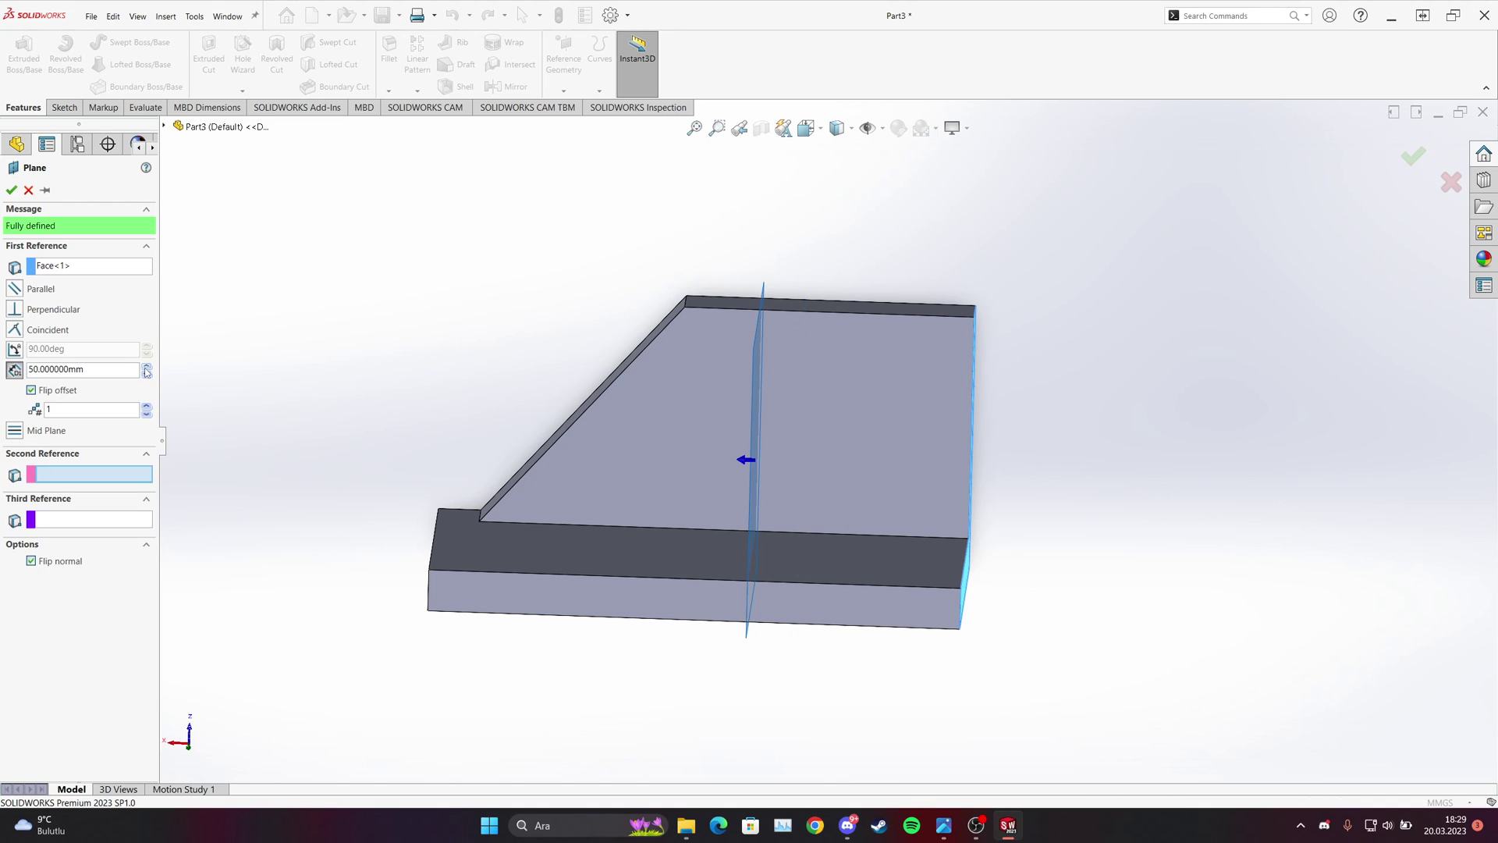
pyautogui.click(10, 190)
# Turn the view normal to Plane1.
pyautogui.rightClick(50, 351)
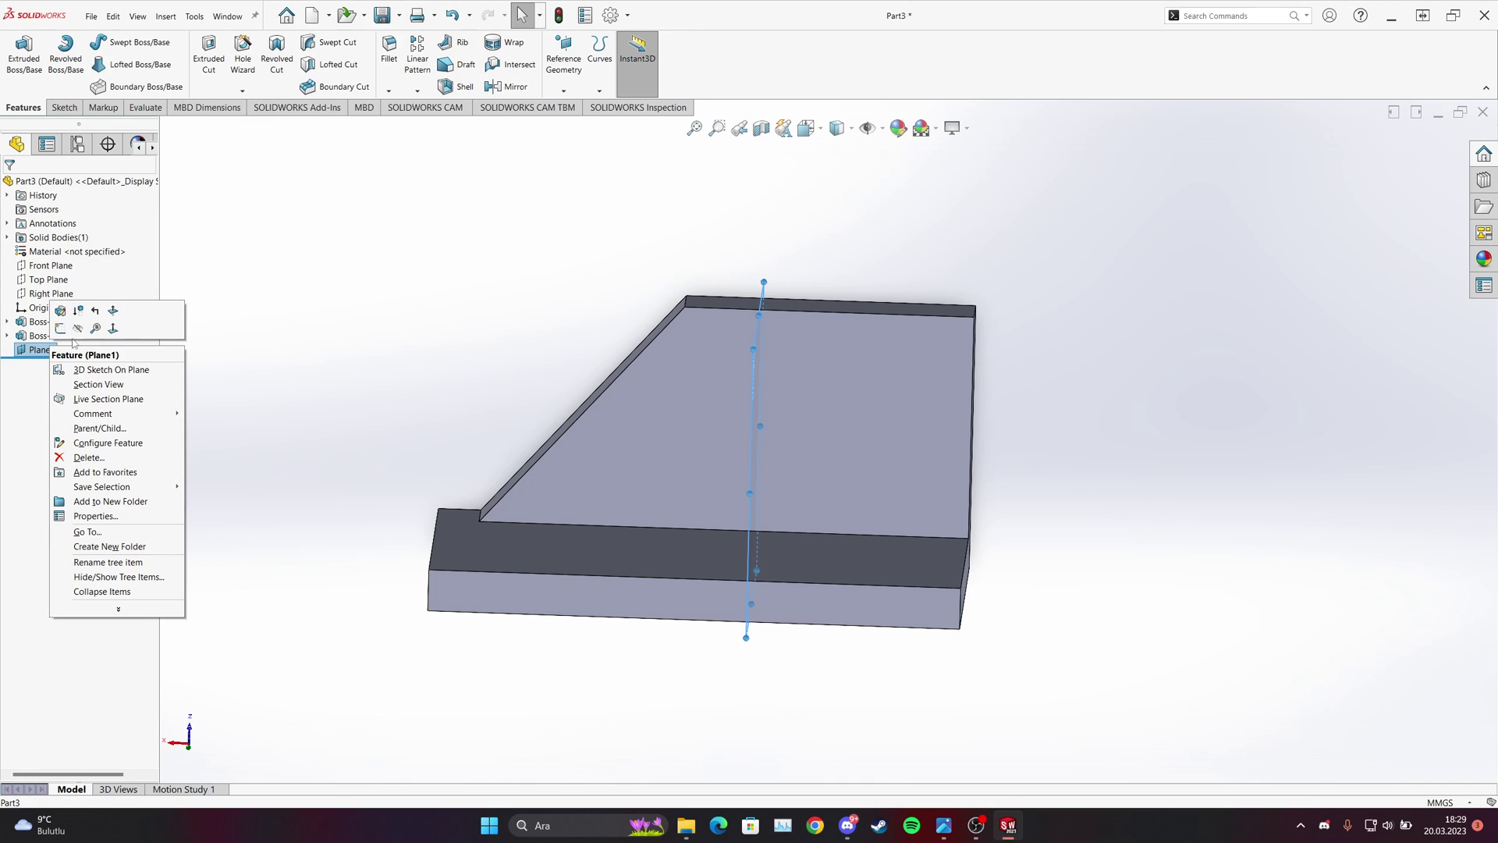
pyautogui.click(170, 305)
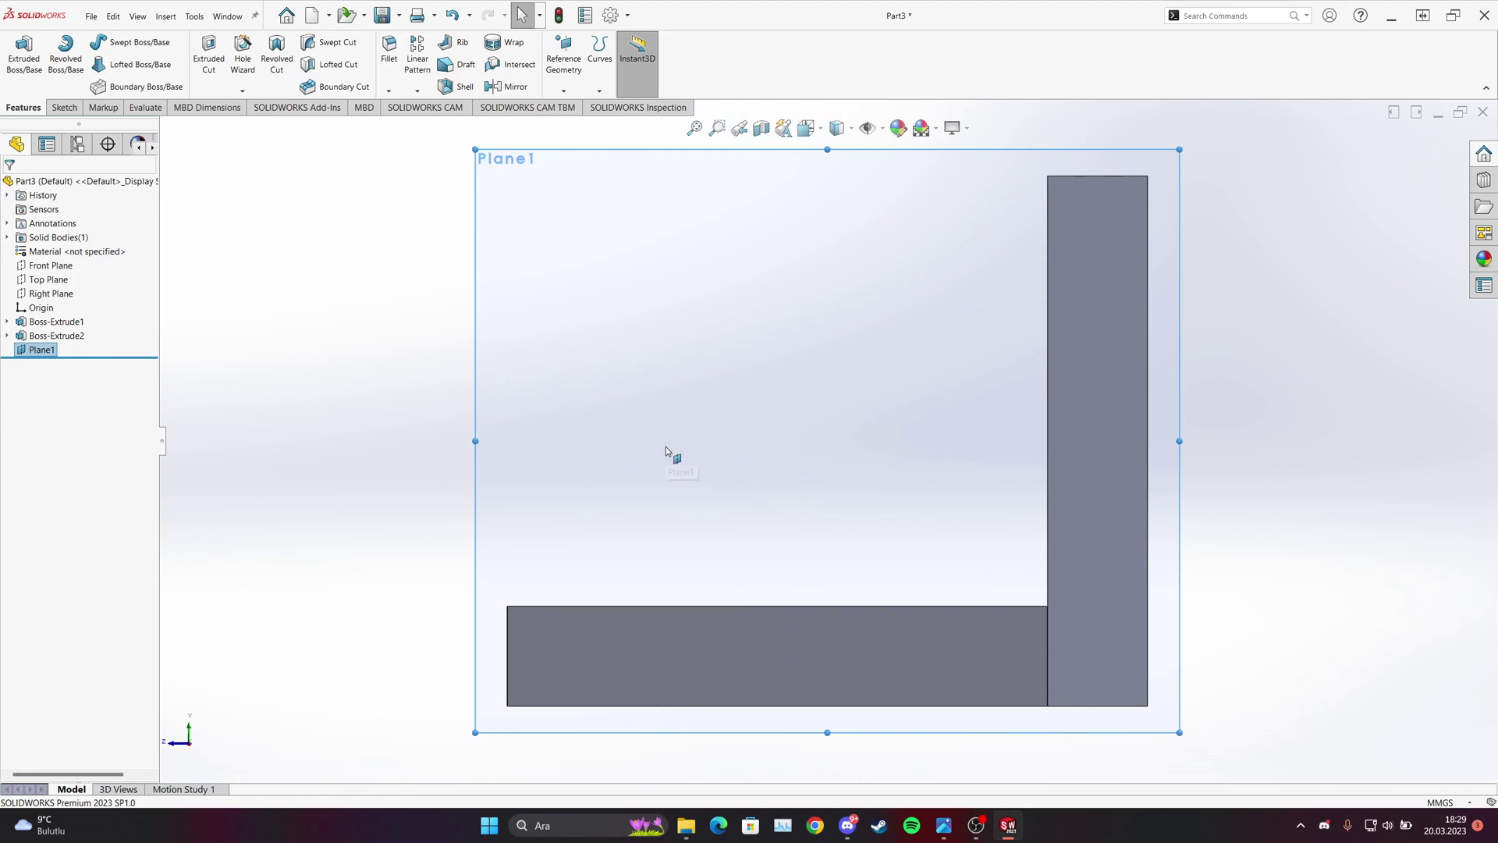
pyautogui.moveTo(730, 525)
pyautogui.mouseDown(button='middle')
pyautogui.moveTo(862, 505)
pyautogui.moveTo(736, 566)
pyautogui.moveTo(705, 521)
pyautogui.mouseUp(button='middle')
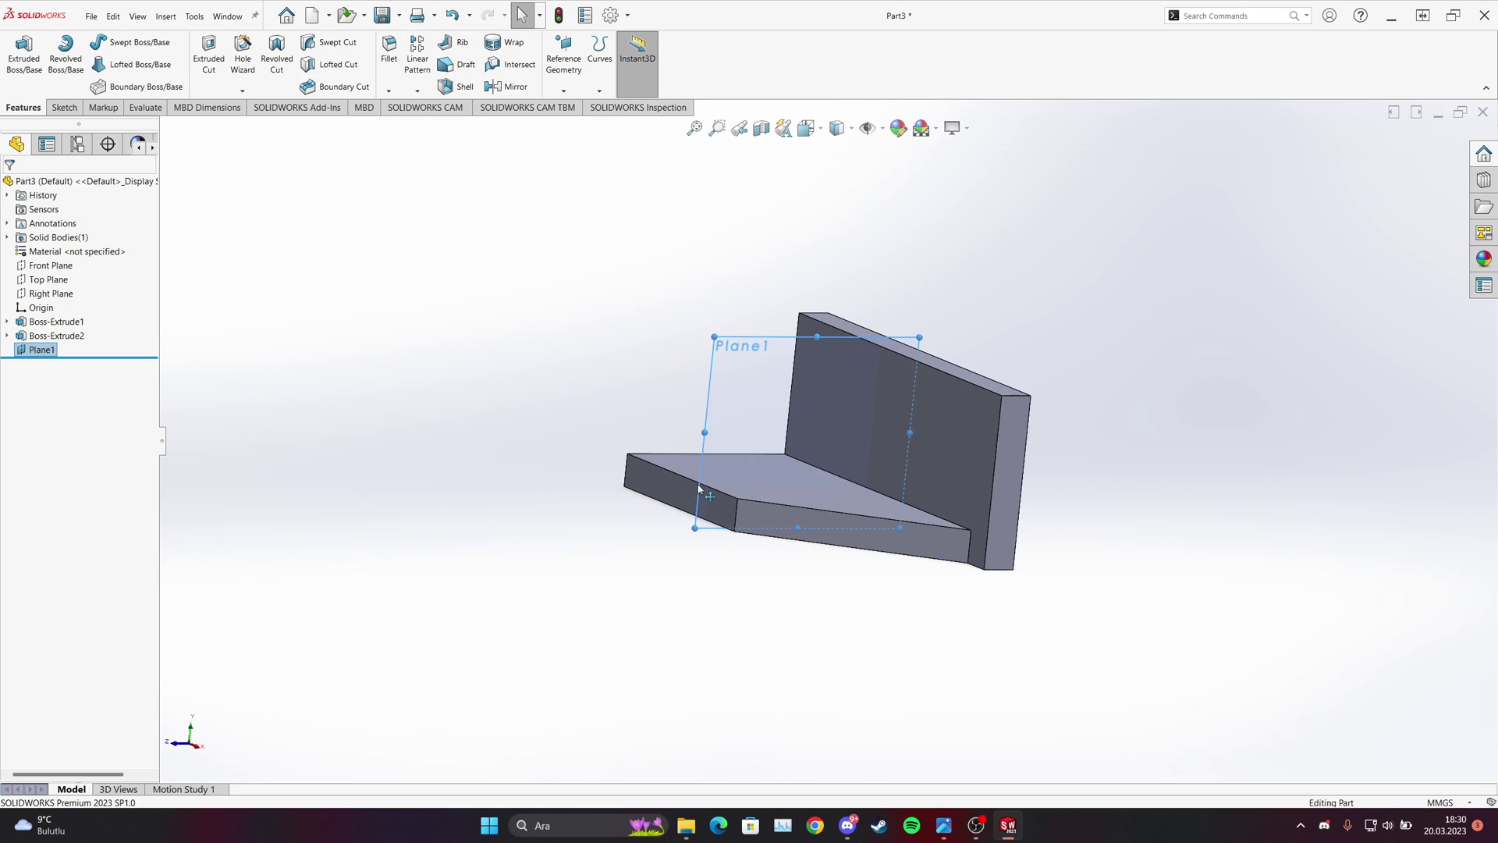
pyautogui.rightClick(39, 350)
pyautogui.click(101, 334)
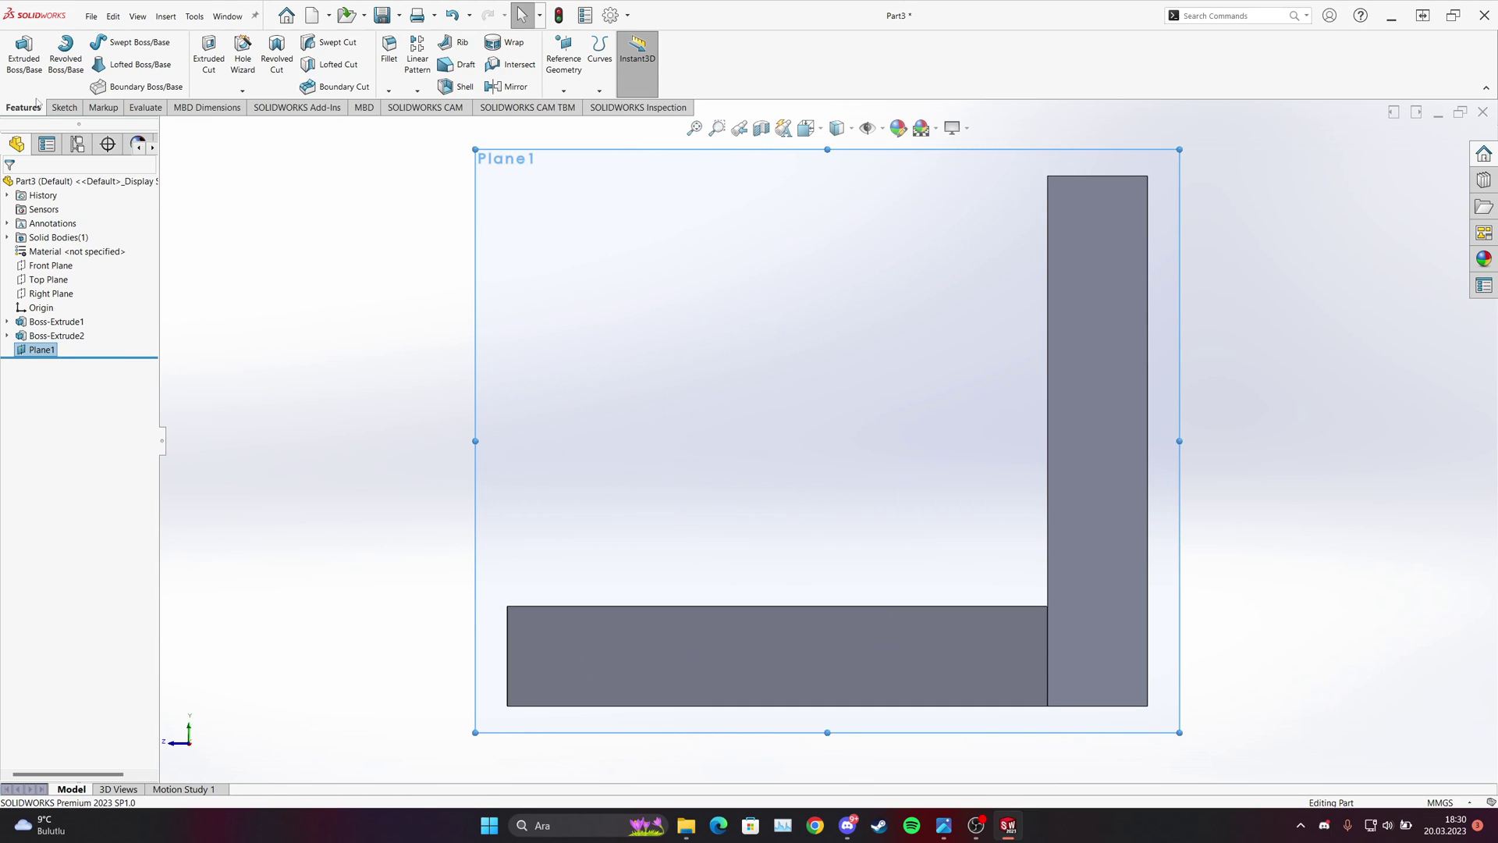
# Sketch a diagonal line on Plane1 from the base's outer top corner up to the upright wall.
pyautogui.click(64, 107)
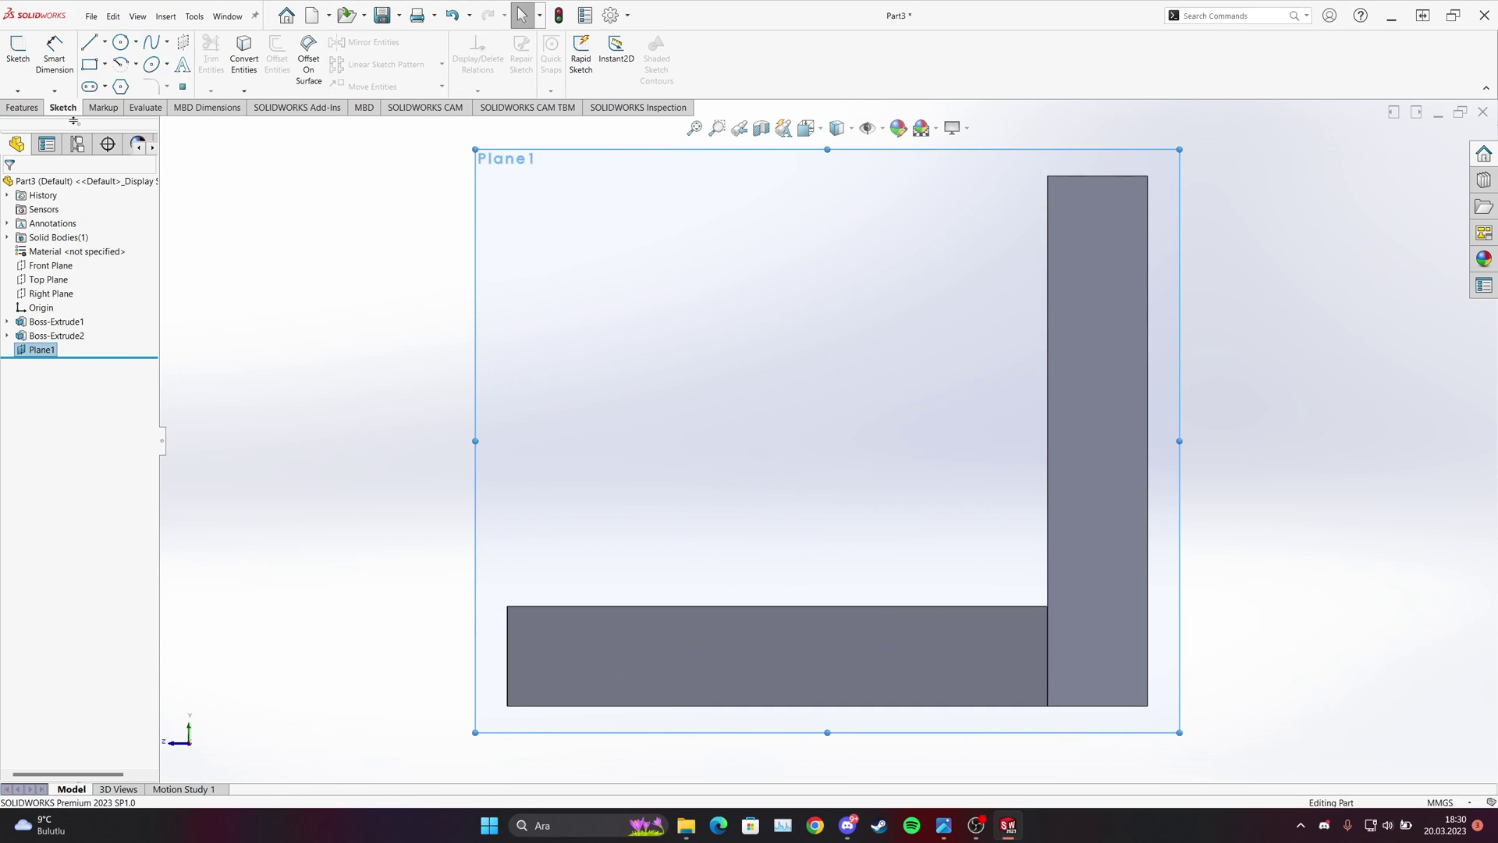
pyautogui.click(91, 44)
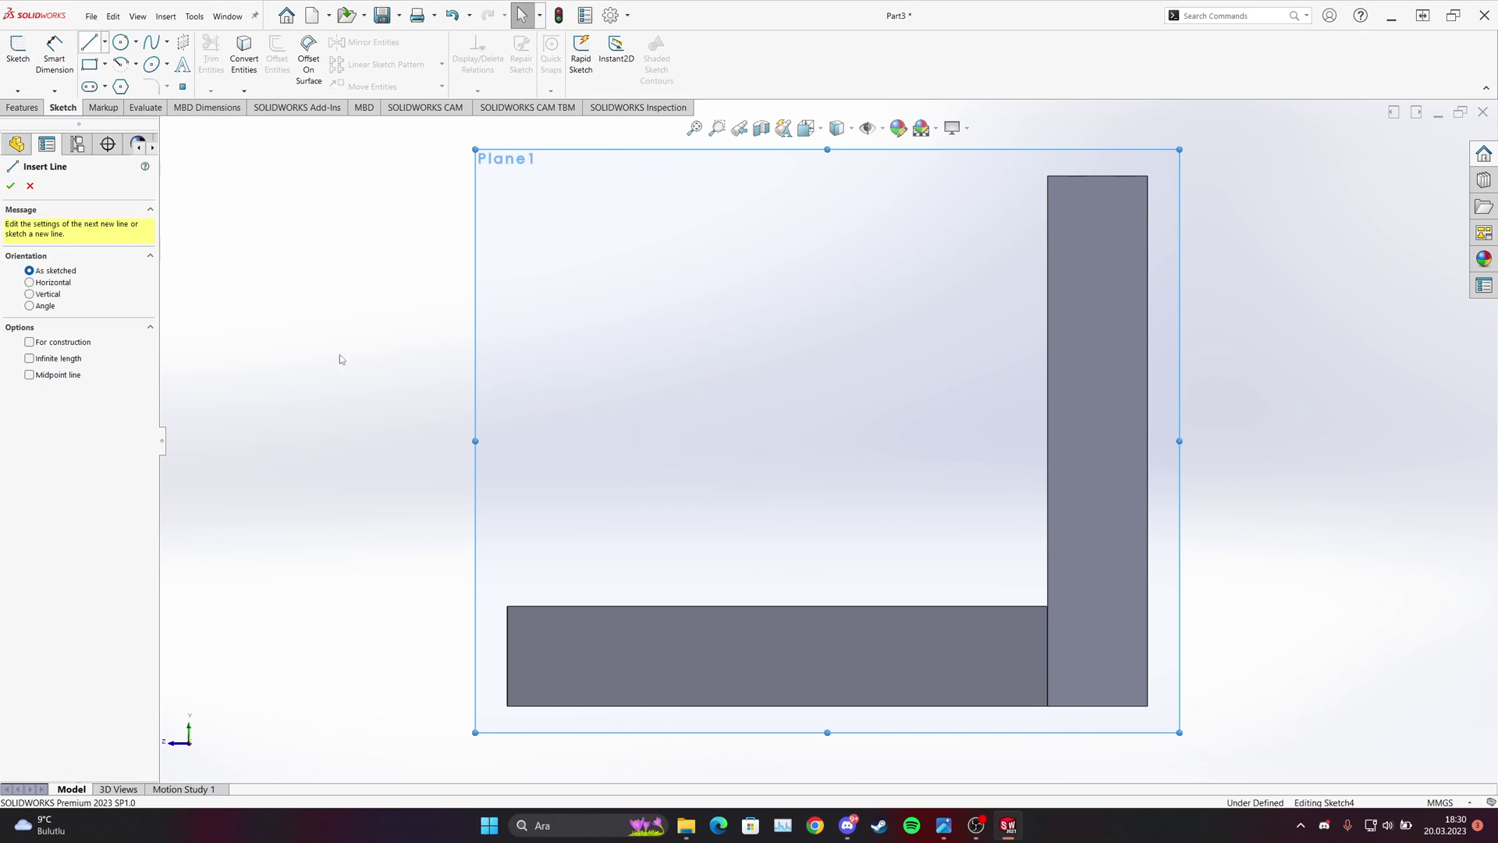
pyautogui.click(507, 606)
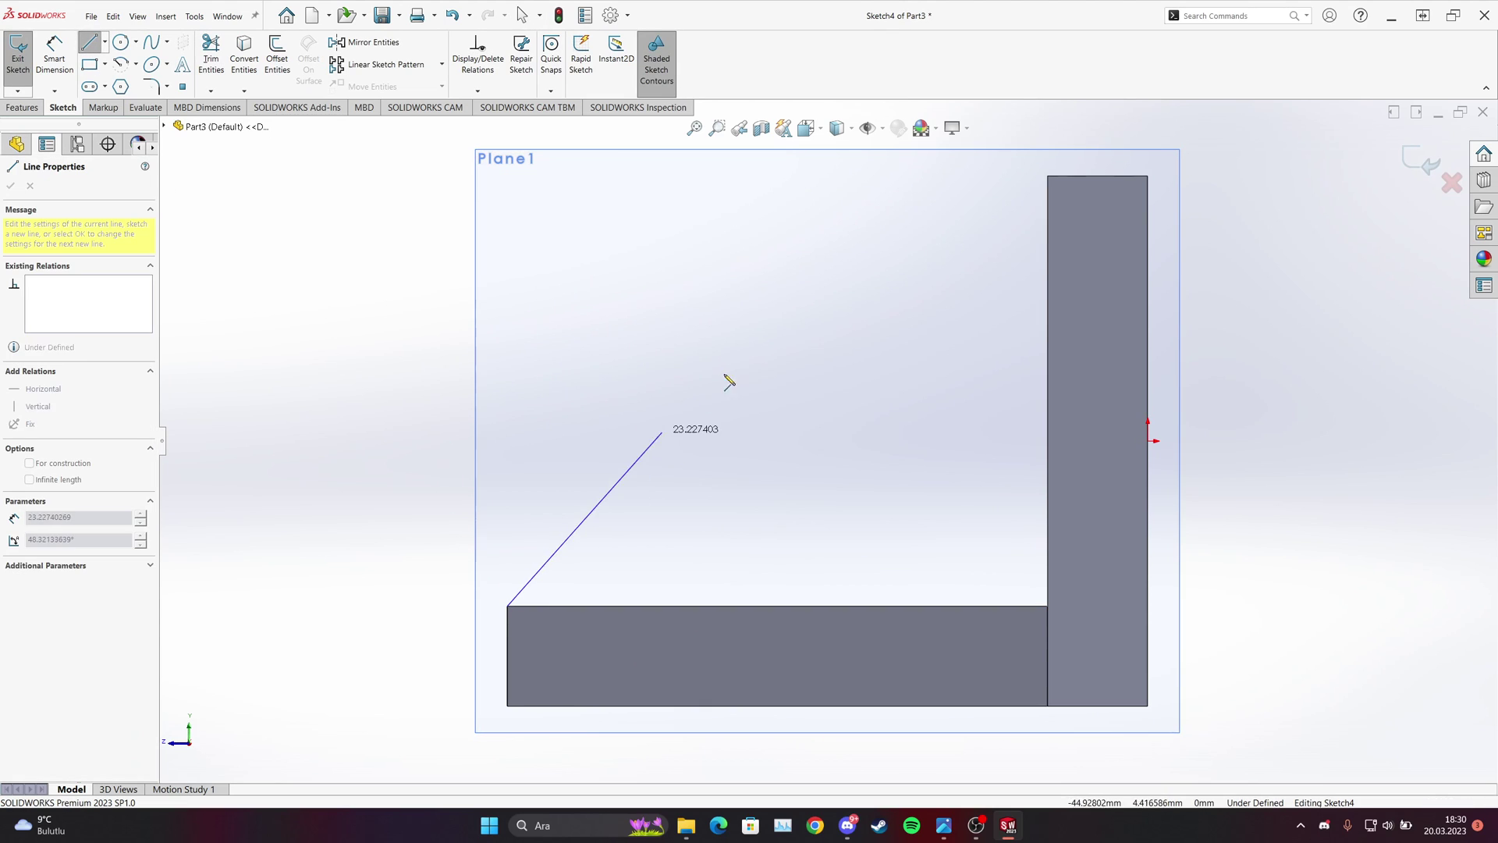
pyautogui.click(1050, 233)
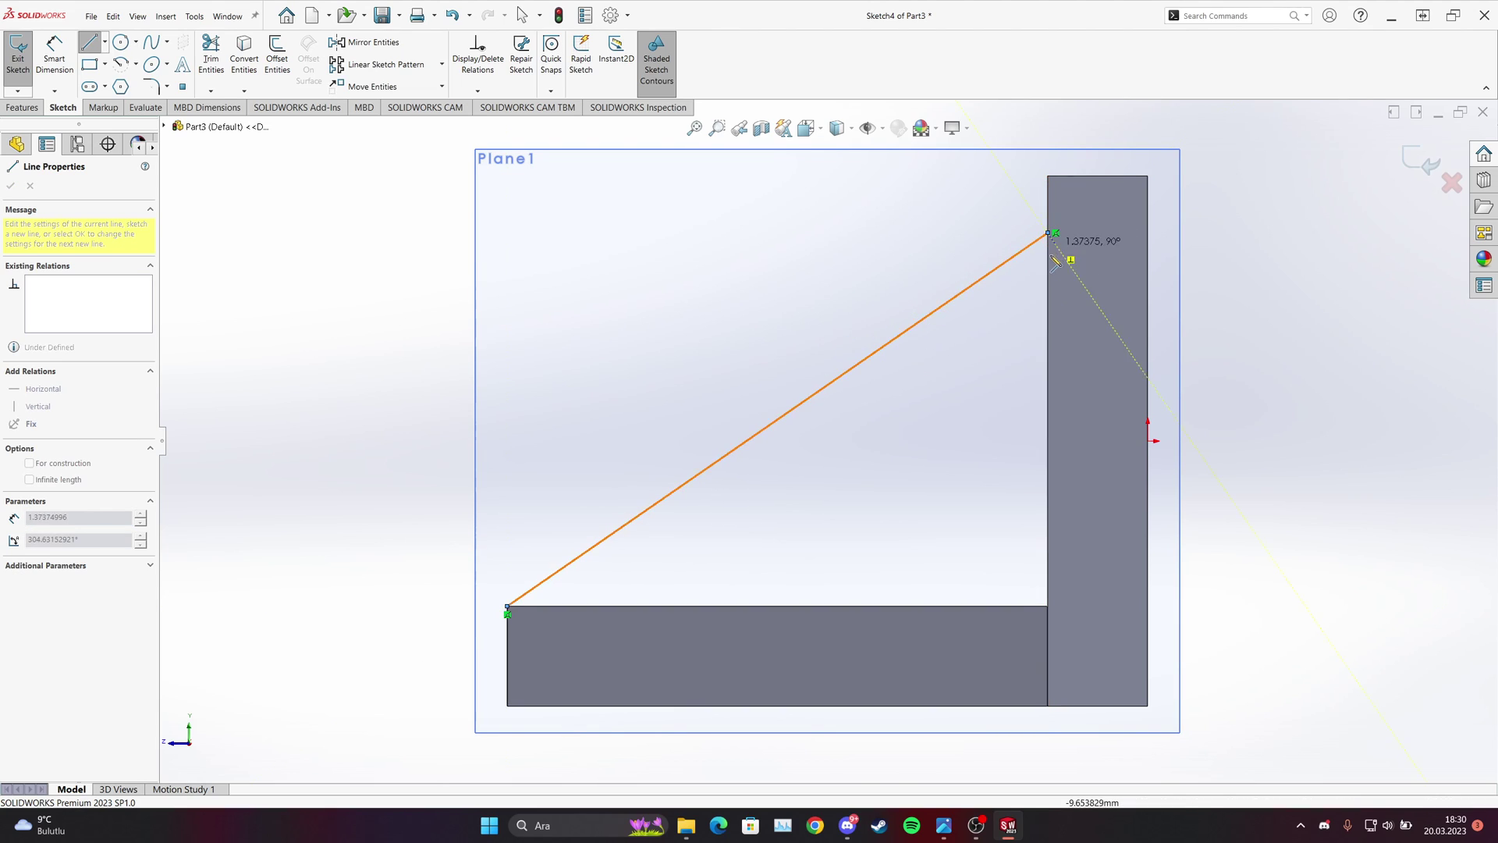
pyautogui.press('Escape')
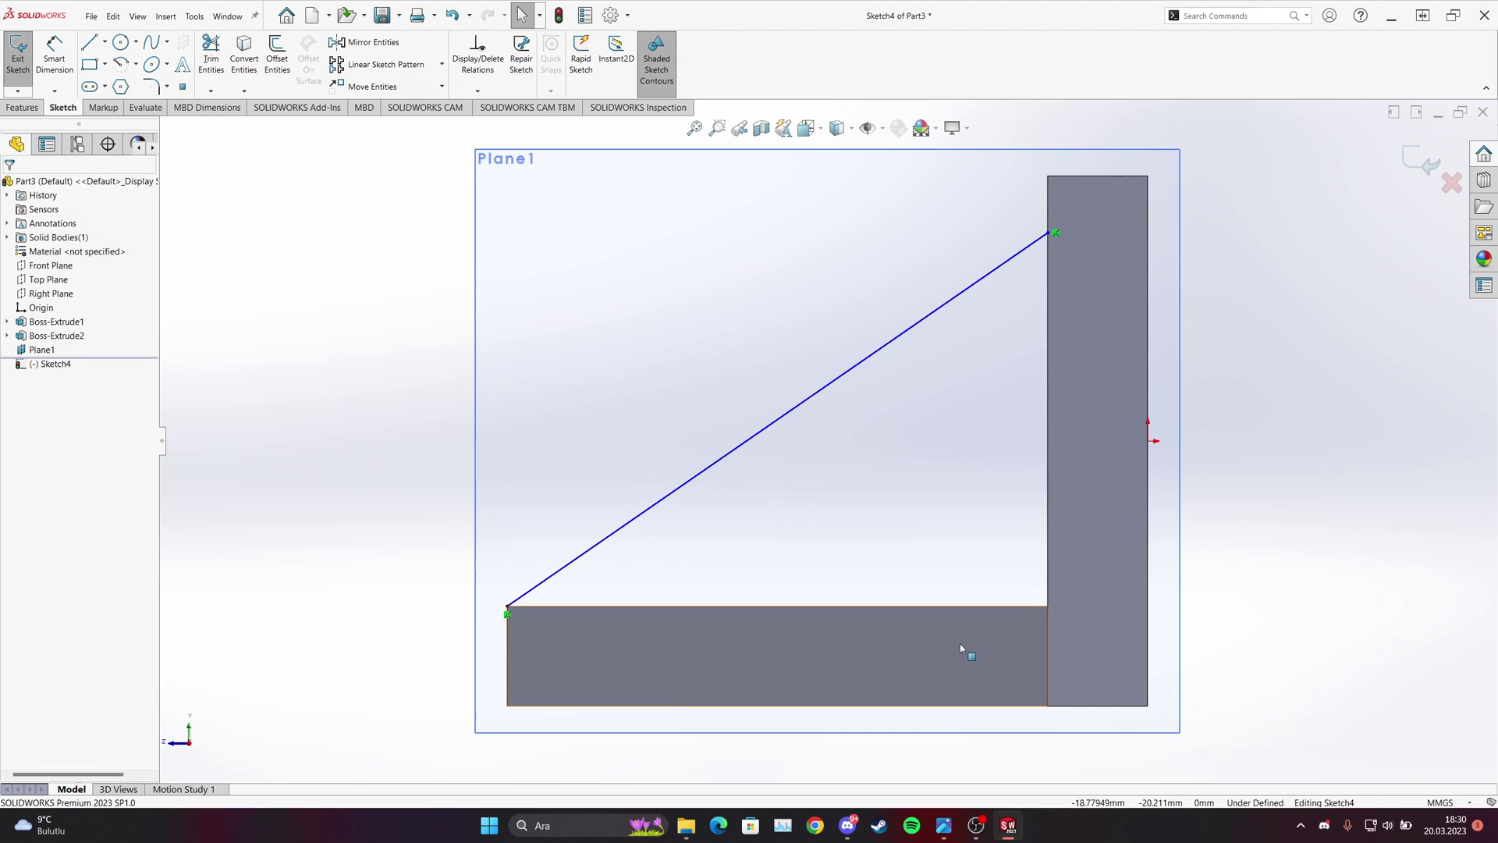
pyautogui.click(943, 825)
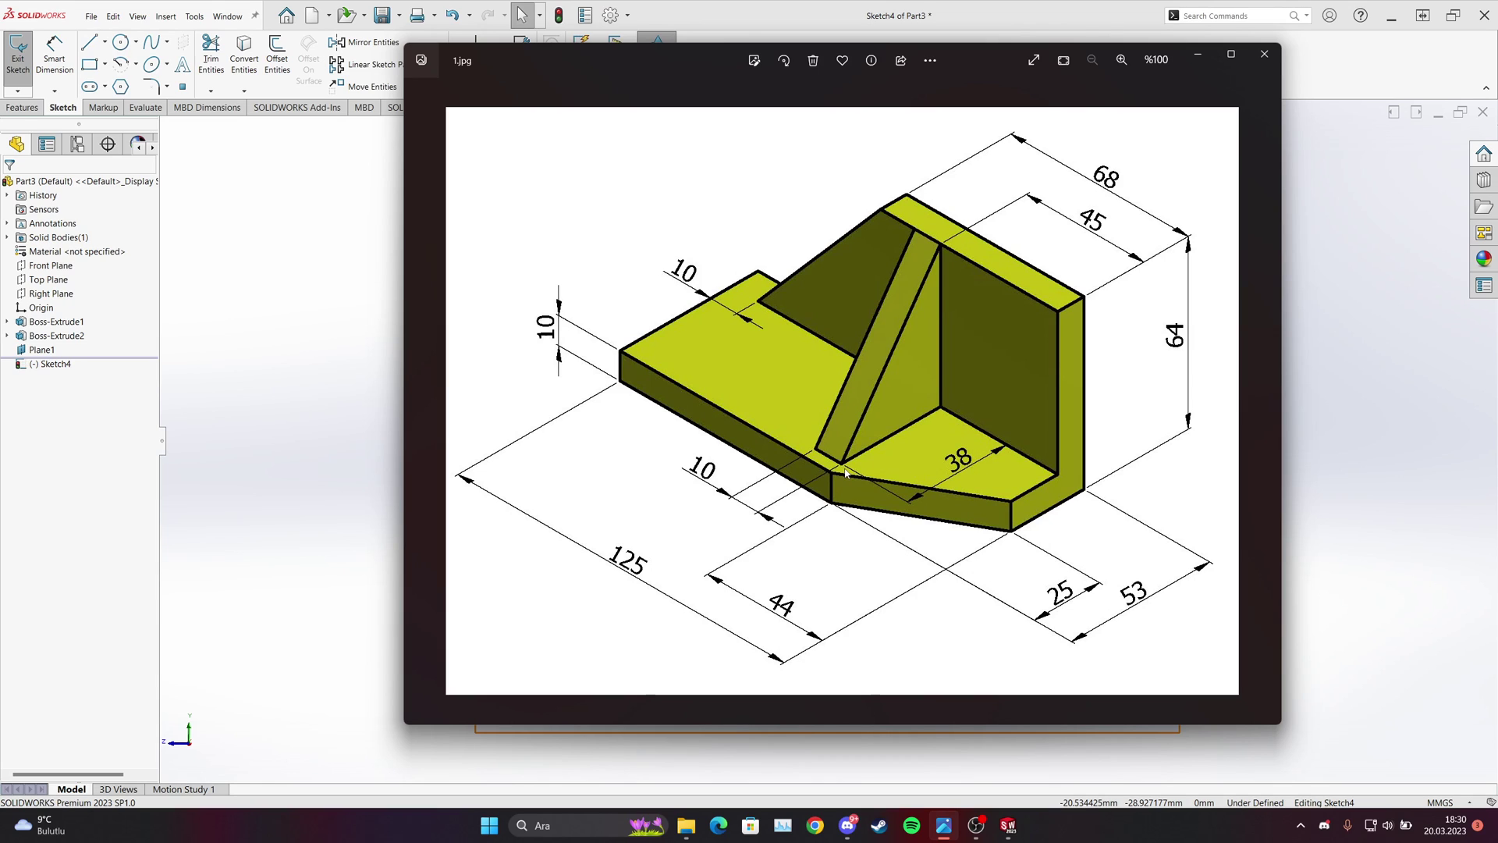
# Dimension the diagonal line's top end 38 mm above the inner corner.
pyautogui.click(944, 825)
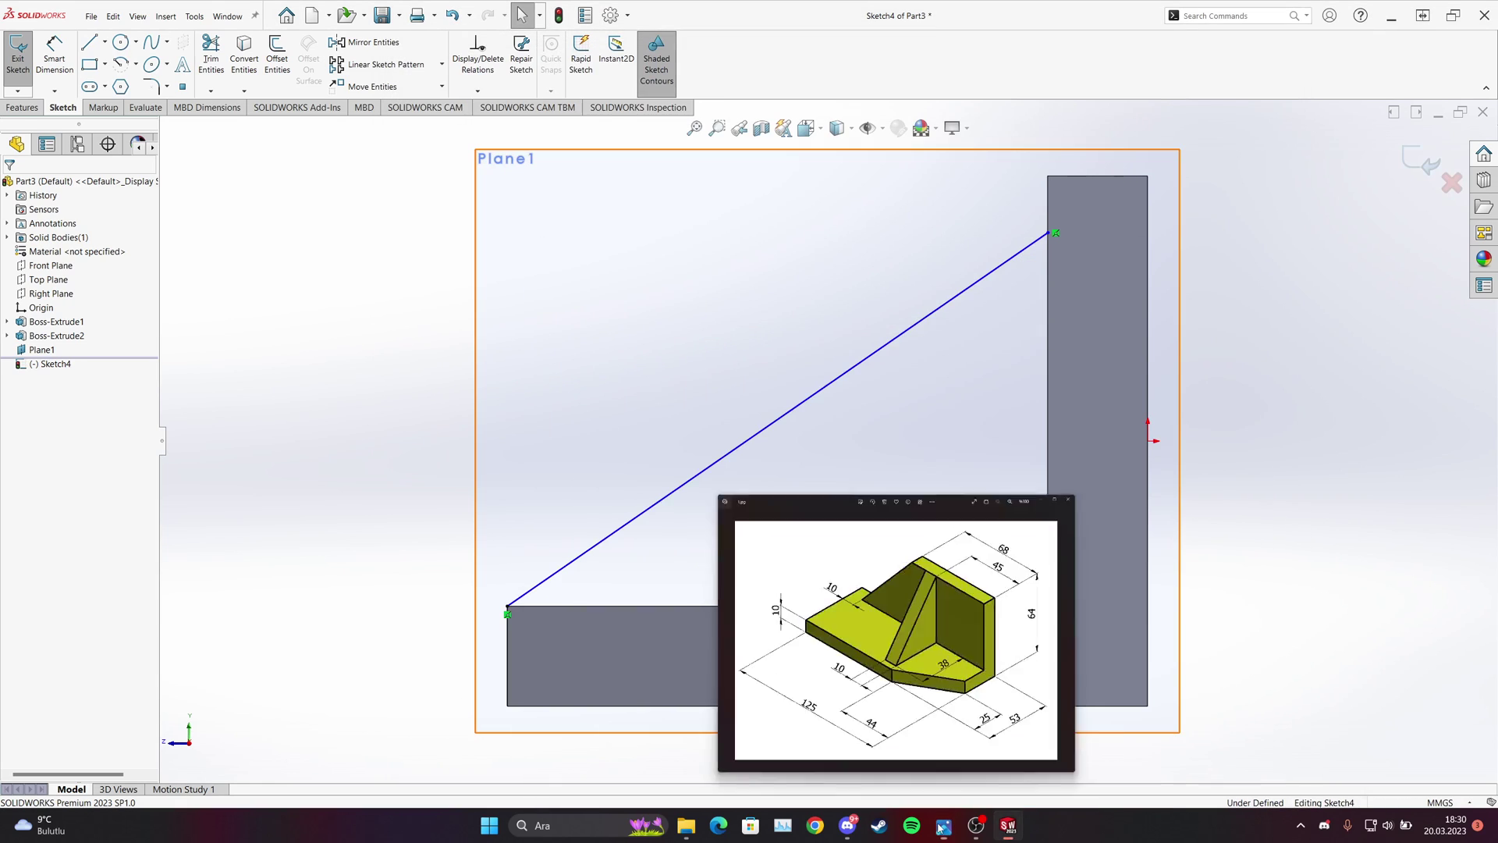
pyautogui.click(52, 48)
pyautogui.click(61, 69)
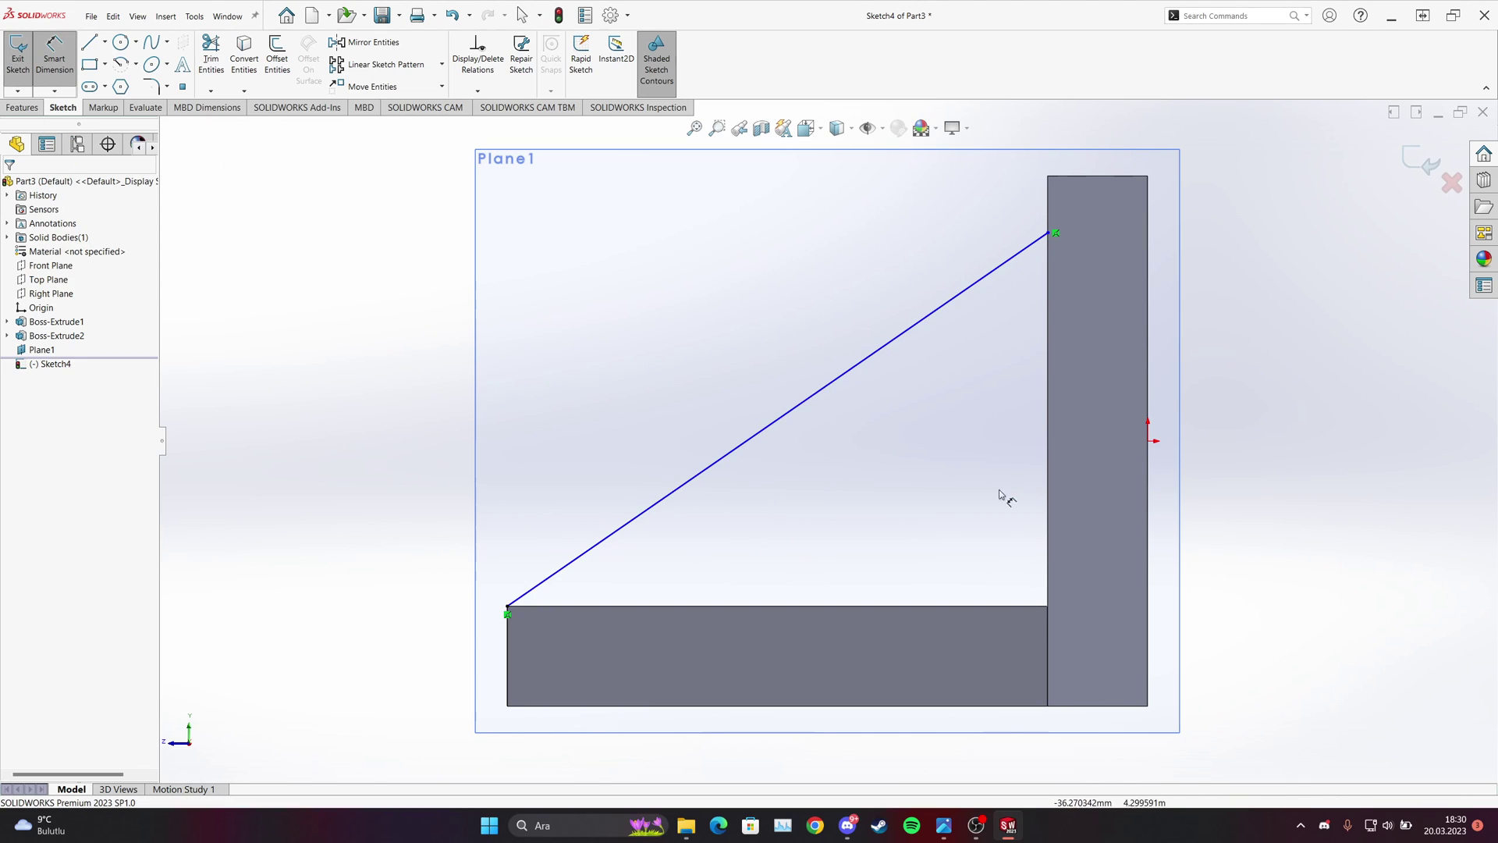
pyautogui.click(1047, 607)
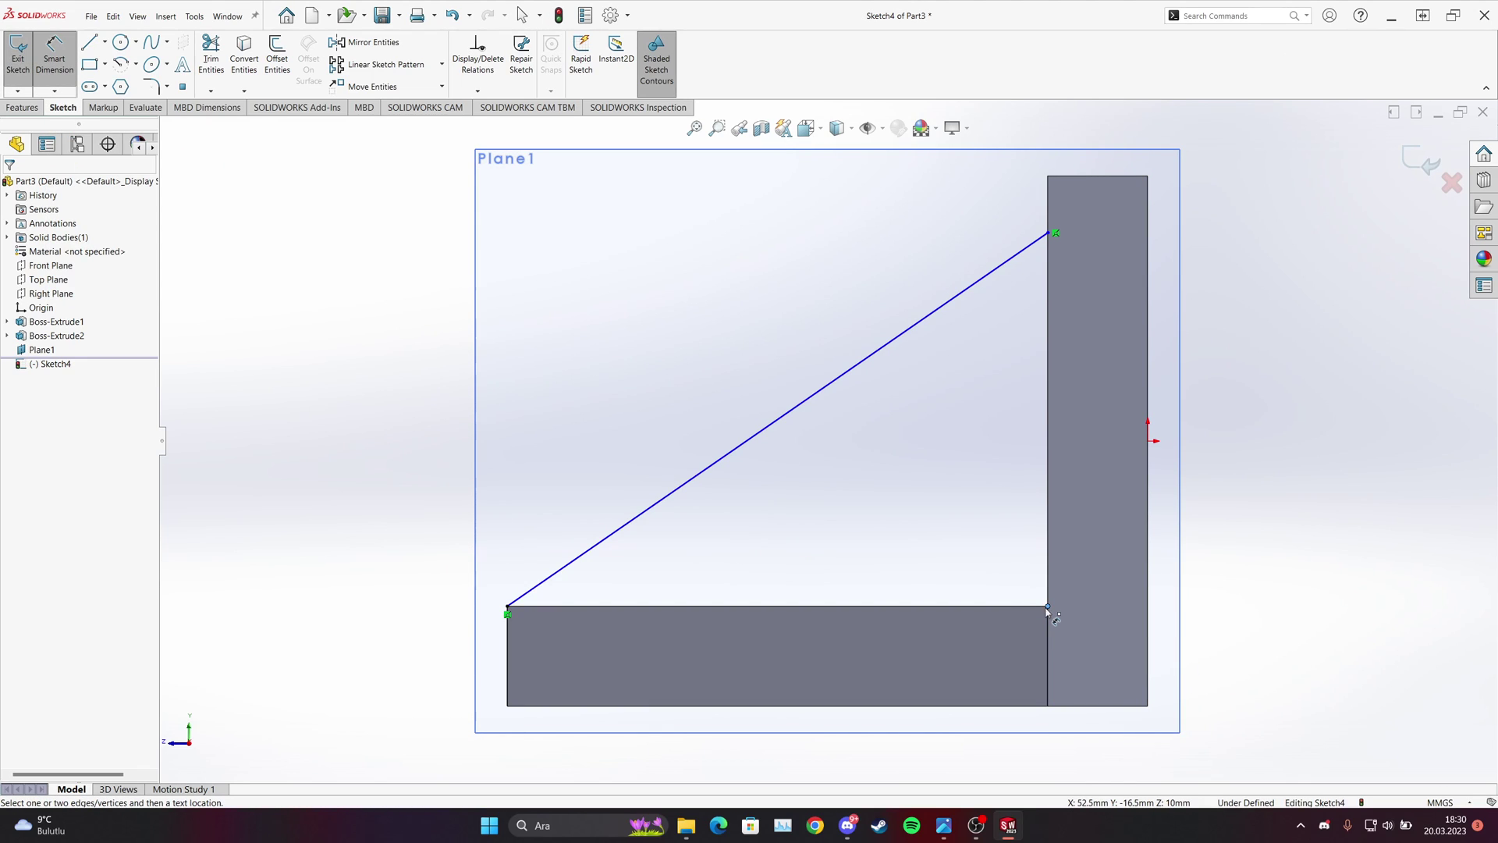
pyautogui.click(1048, 232)
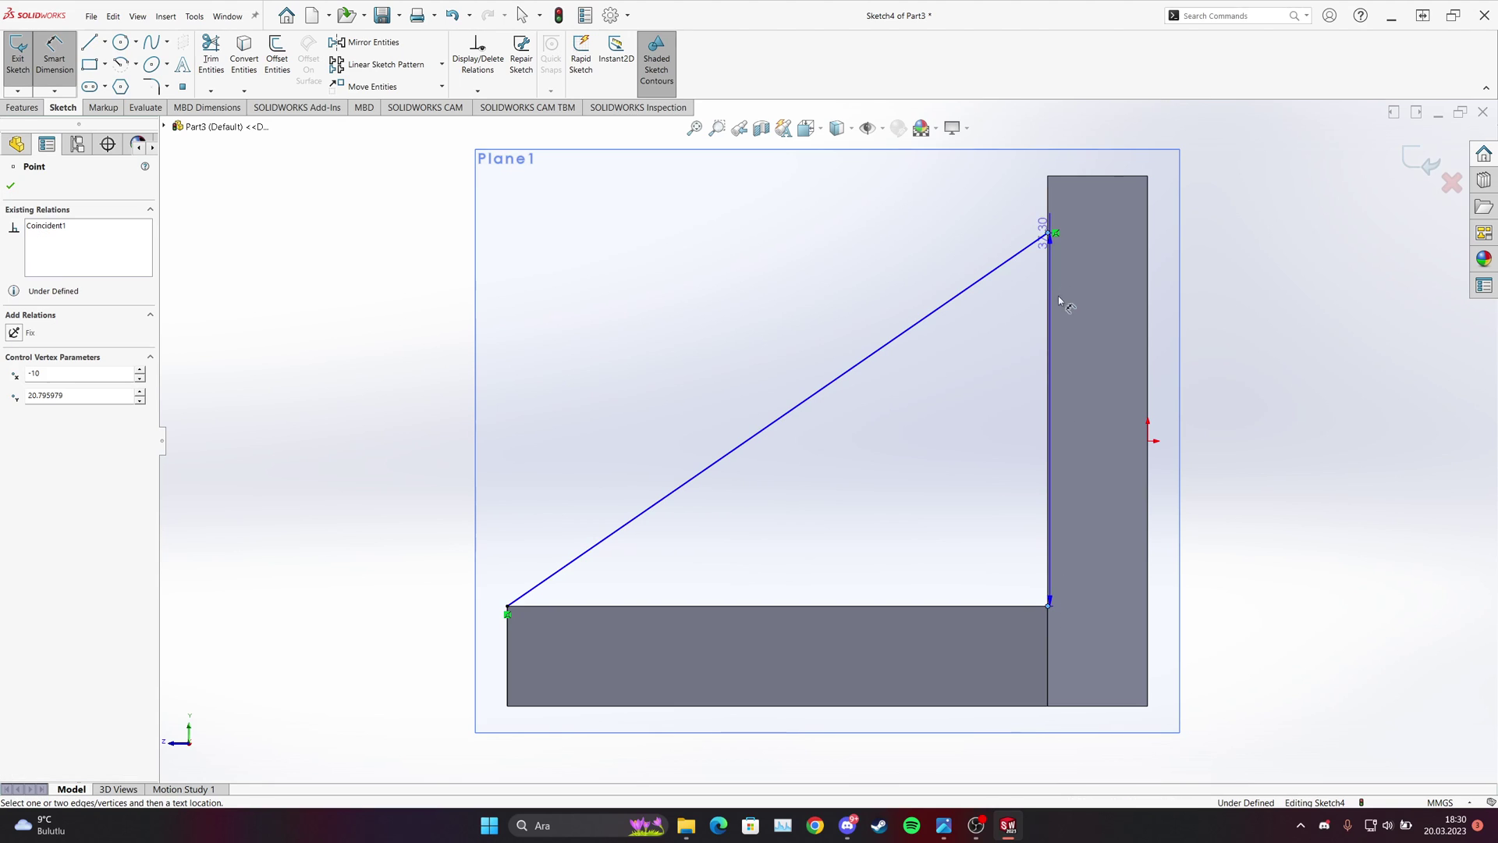
pyautogui.click(1265, 460)
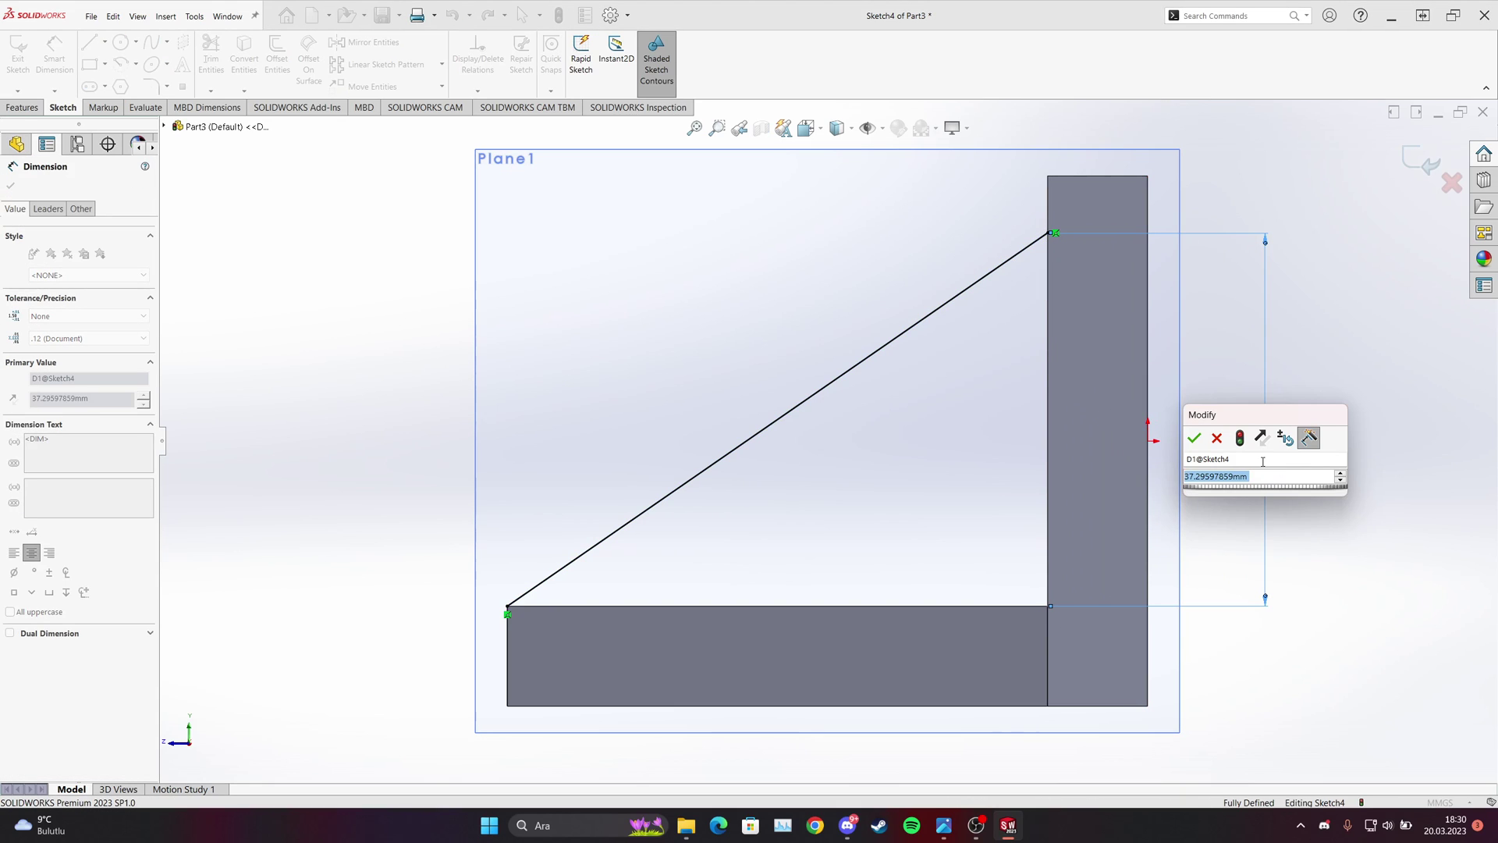
pyautogui.press('Return')
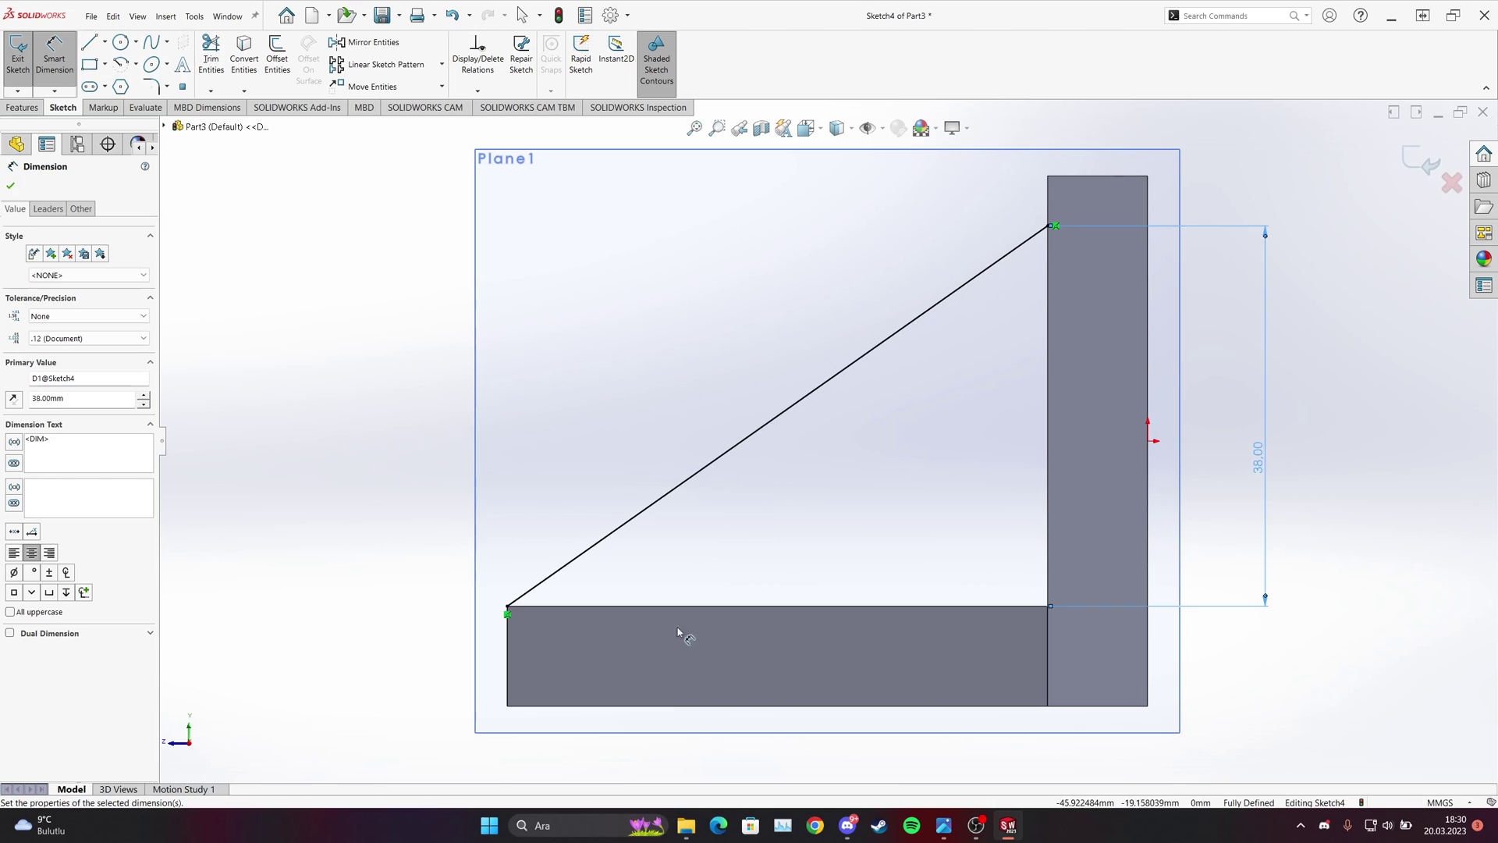
pyautogui.press('Escape')
pyautogui.press('Escape')
pyautogui.moveTo(679, 500)
pyautogui.mouseDown(button='middle')
pyautogui.moveTo(767, 504)
pyautogui.moveTo(525, 278)
pyautogui.moveTo(344, 337)
pyautogui.moveTo(702, 401)
pyautogui.moveTo(1092, 273)
pyautogui.mouseUp(button='middle')
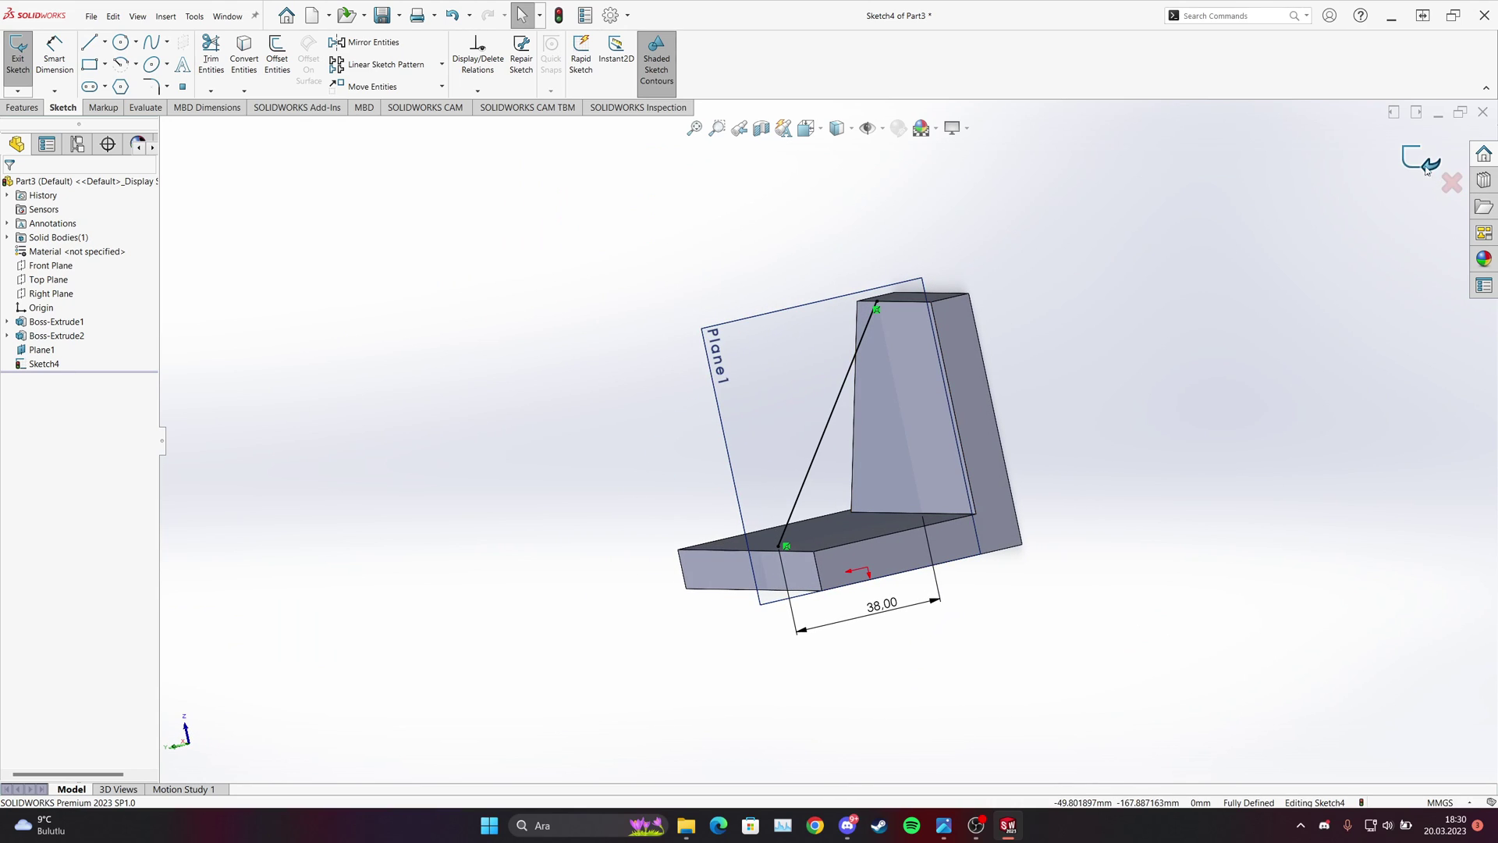
# Create the 10 mm thick Rib1 from the diagonal line, keeping the first extrusion direction.
pyautogui.click(9, 109)
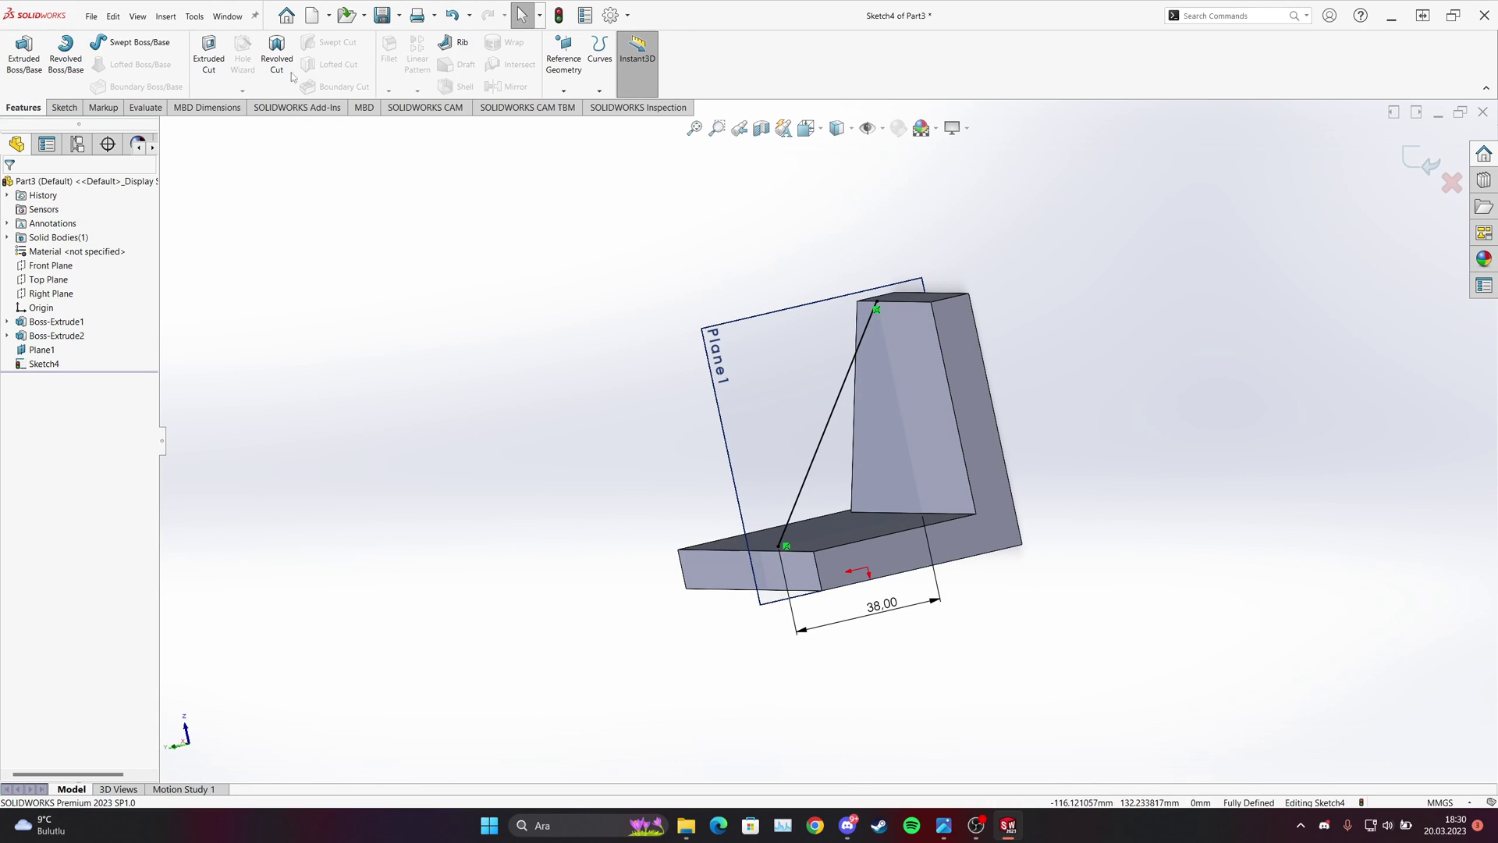
pyautogui.click(450, 47)
pyautogui.moveTo(524, 411); pyautogui.dragTo(674, 481, button='middle')
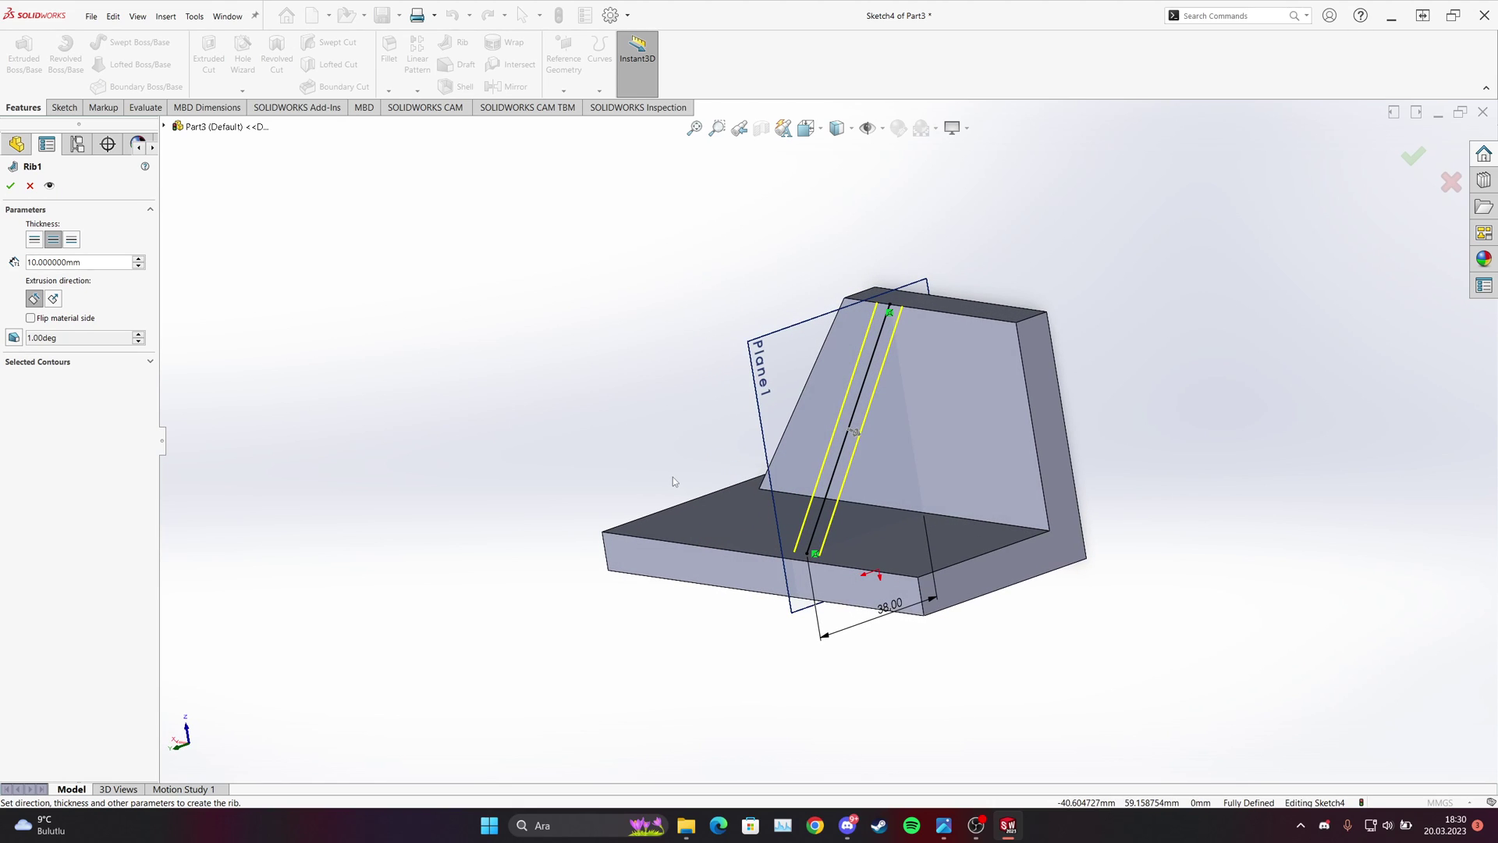
pyautogui.click(53, 299)
pyautogui.moveTo(890, 465); pyautogui.dragTo(814, 427, button='middle')
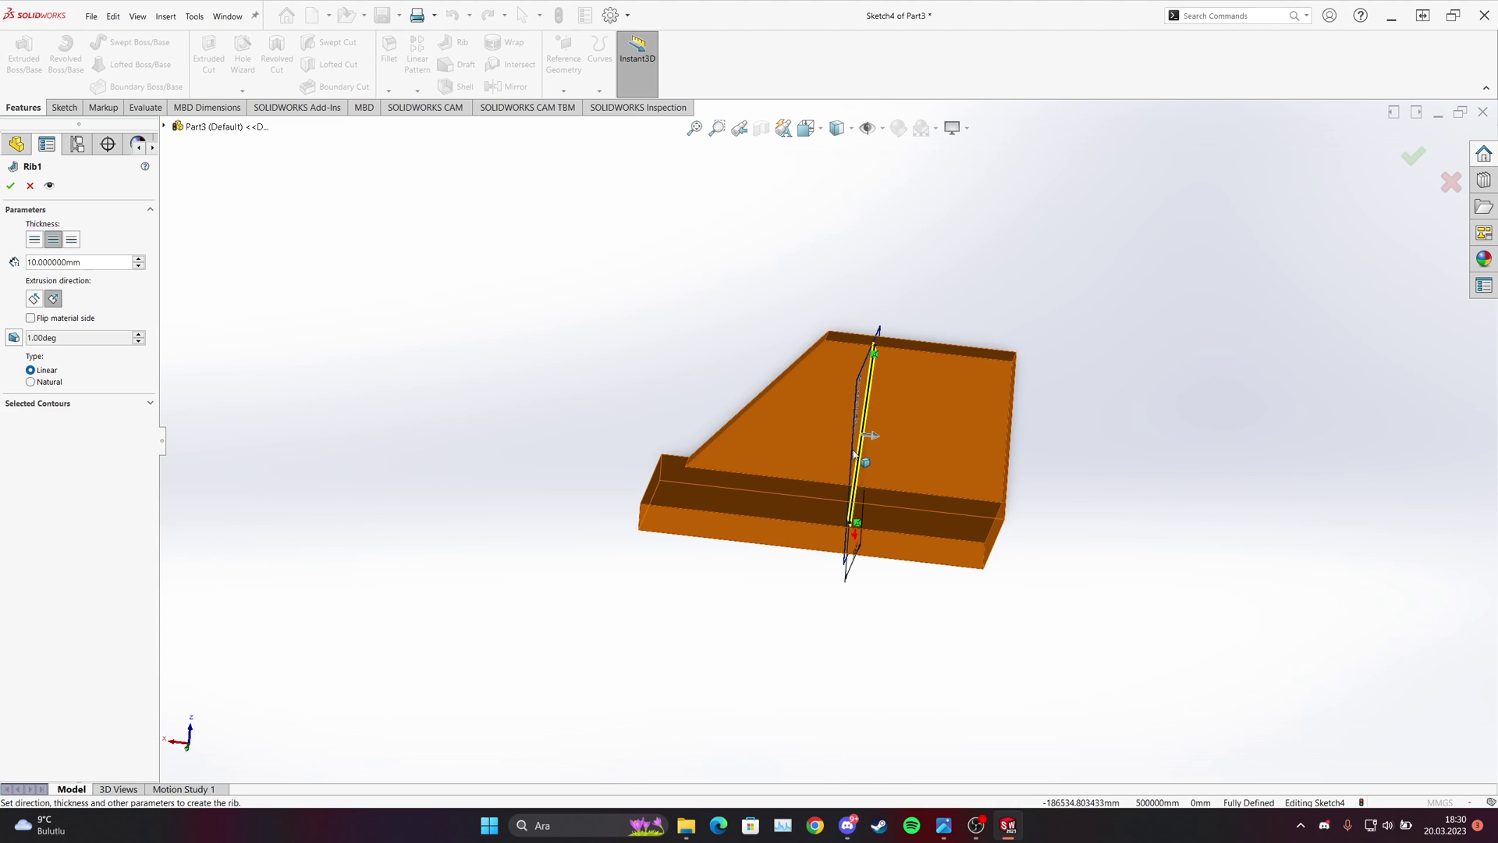
pyautogui.press('f')
pyautogui.moveTo(117, 336); pyautogui.dragTo(234, 359, button='middle')
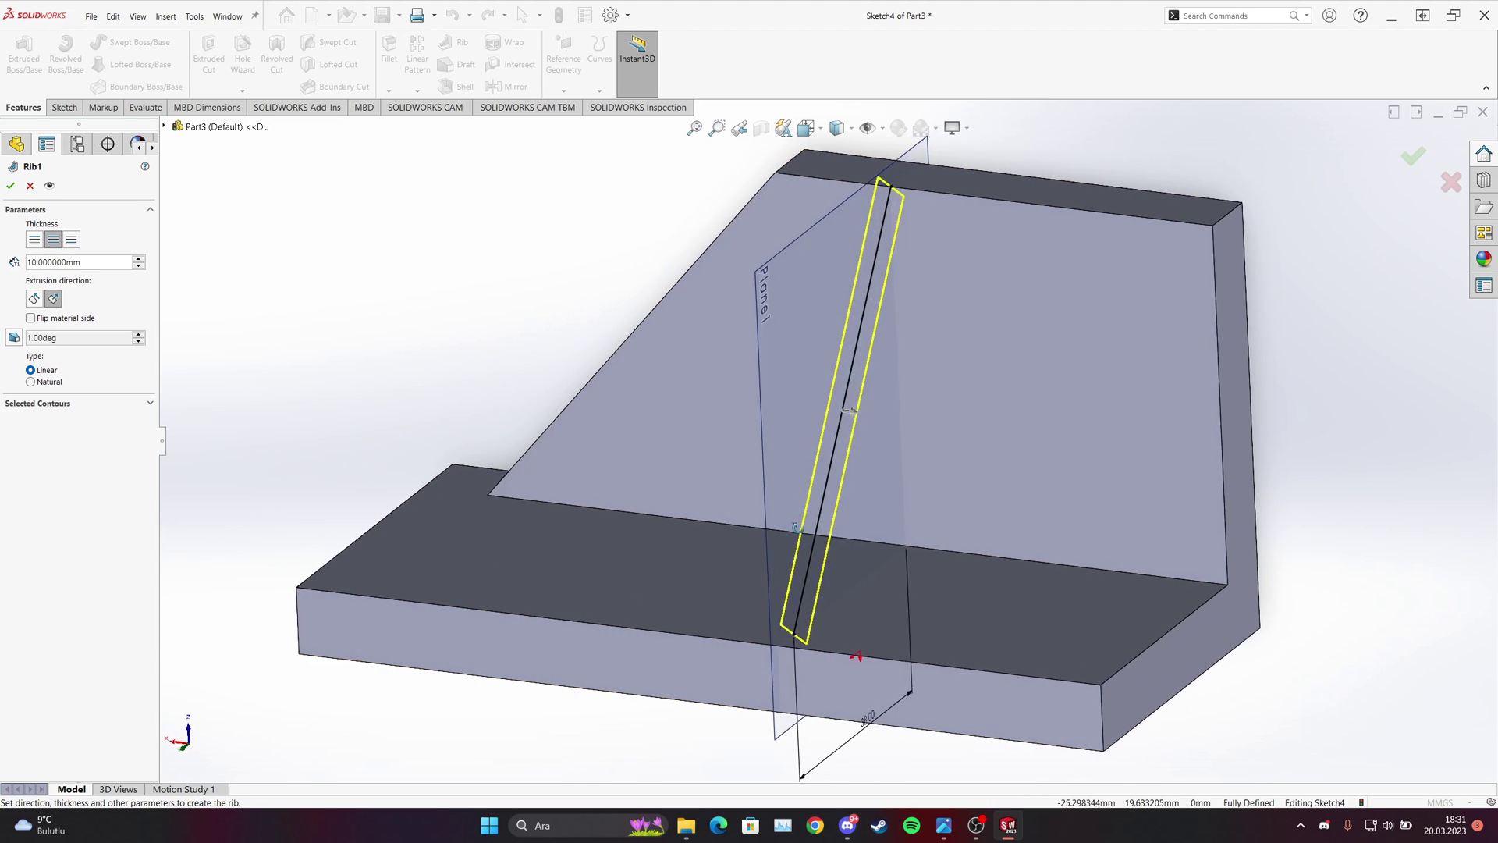
pyautogui.moveTo(351, 382); pyautogui.dragTo(458, 404, button='middle')
pyautogui.click(34, 298)
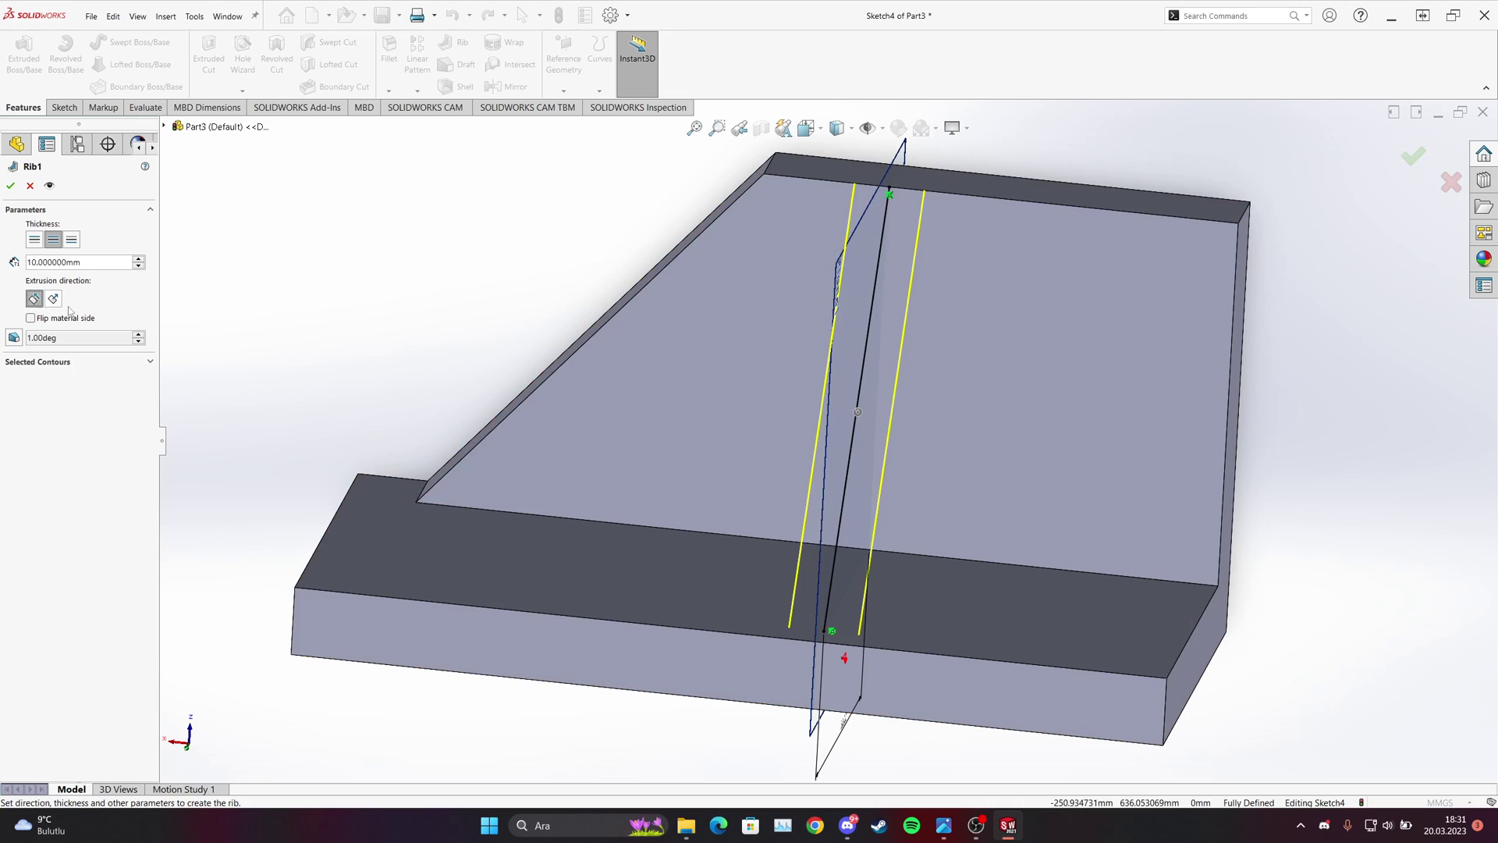
pyautogui.moveTo(593, 436); pyautogui.dragTo(763, 430, button='middle')
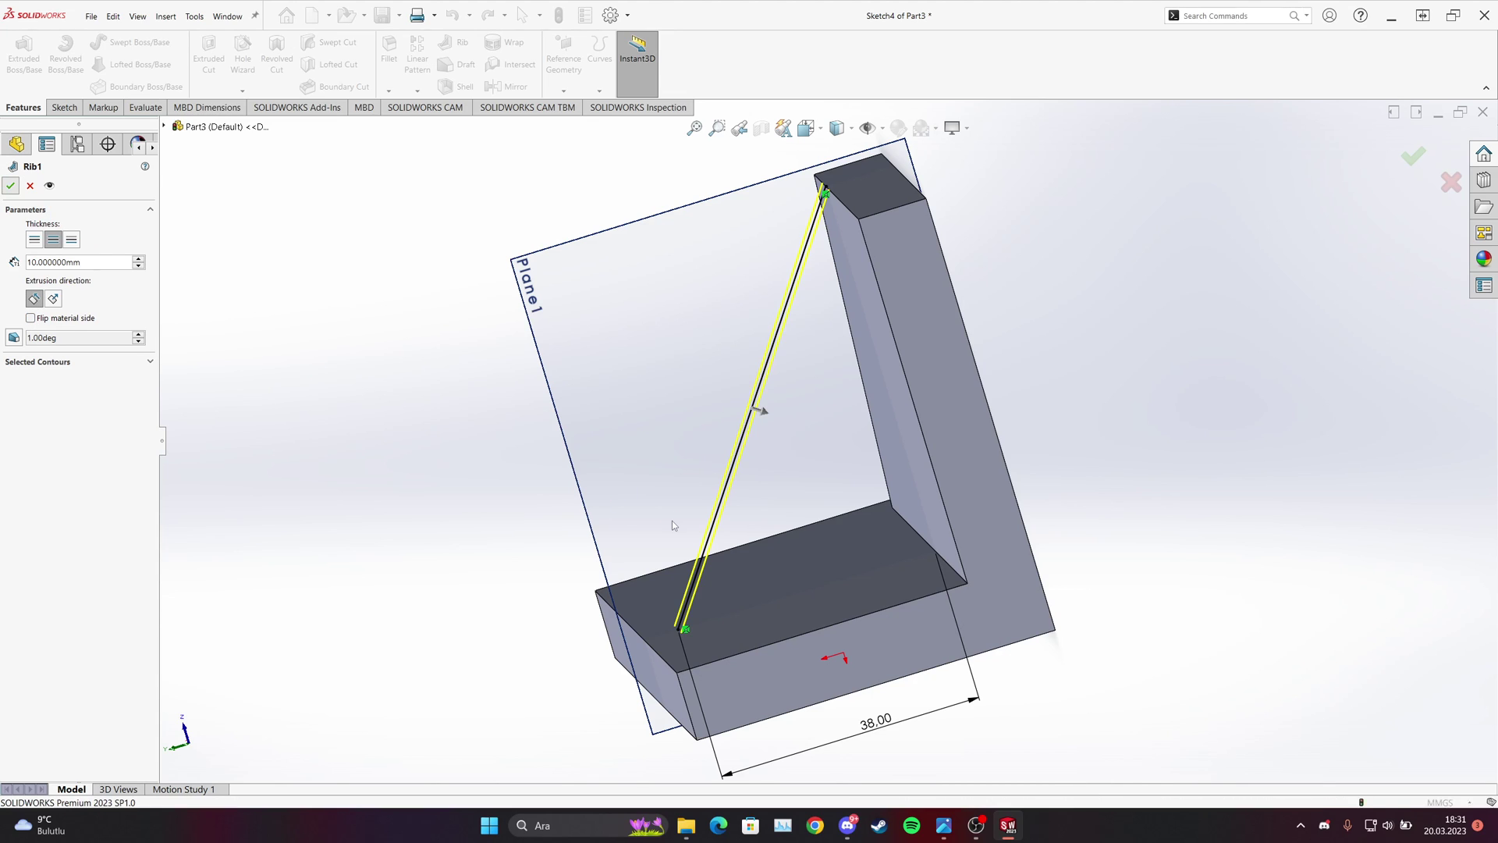
pyautogui.press('Return')
pyautogui.moveTo(679, 523); pyautogui.dragTo(834, 488, button='middle')
pyautogui.scroll(5, 812, 513)
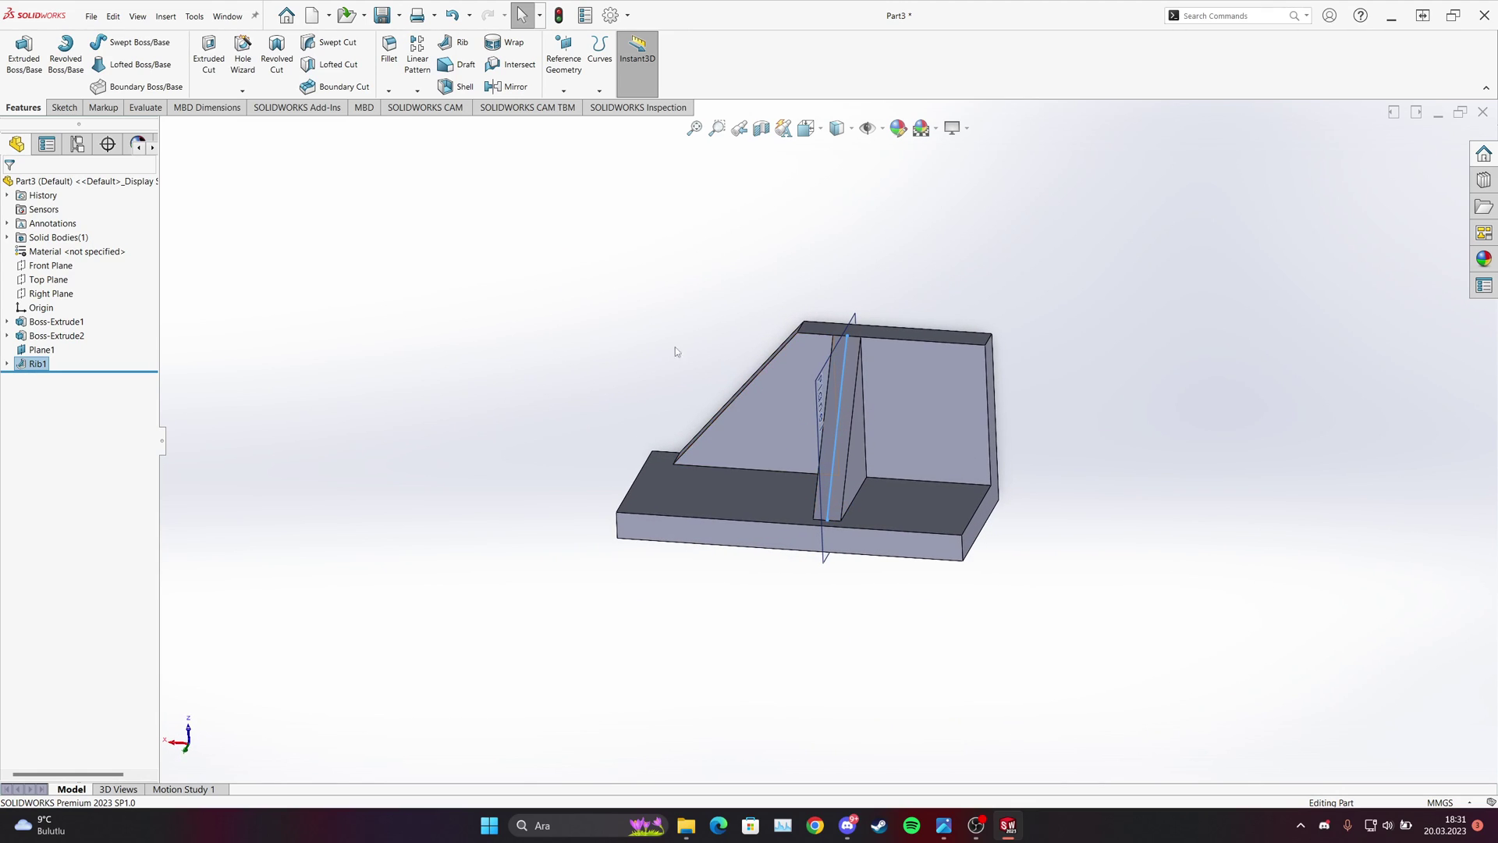
# Hide Plane1, orbit the bracket, and bring up the 1.jpg reference drawing.
pyautogui.rightClick(40, 350)
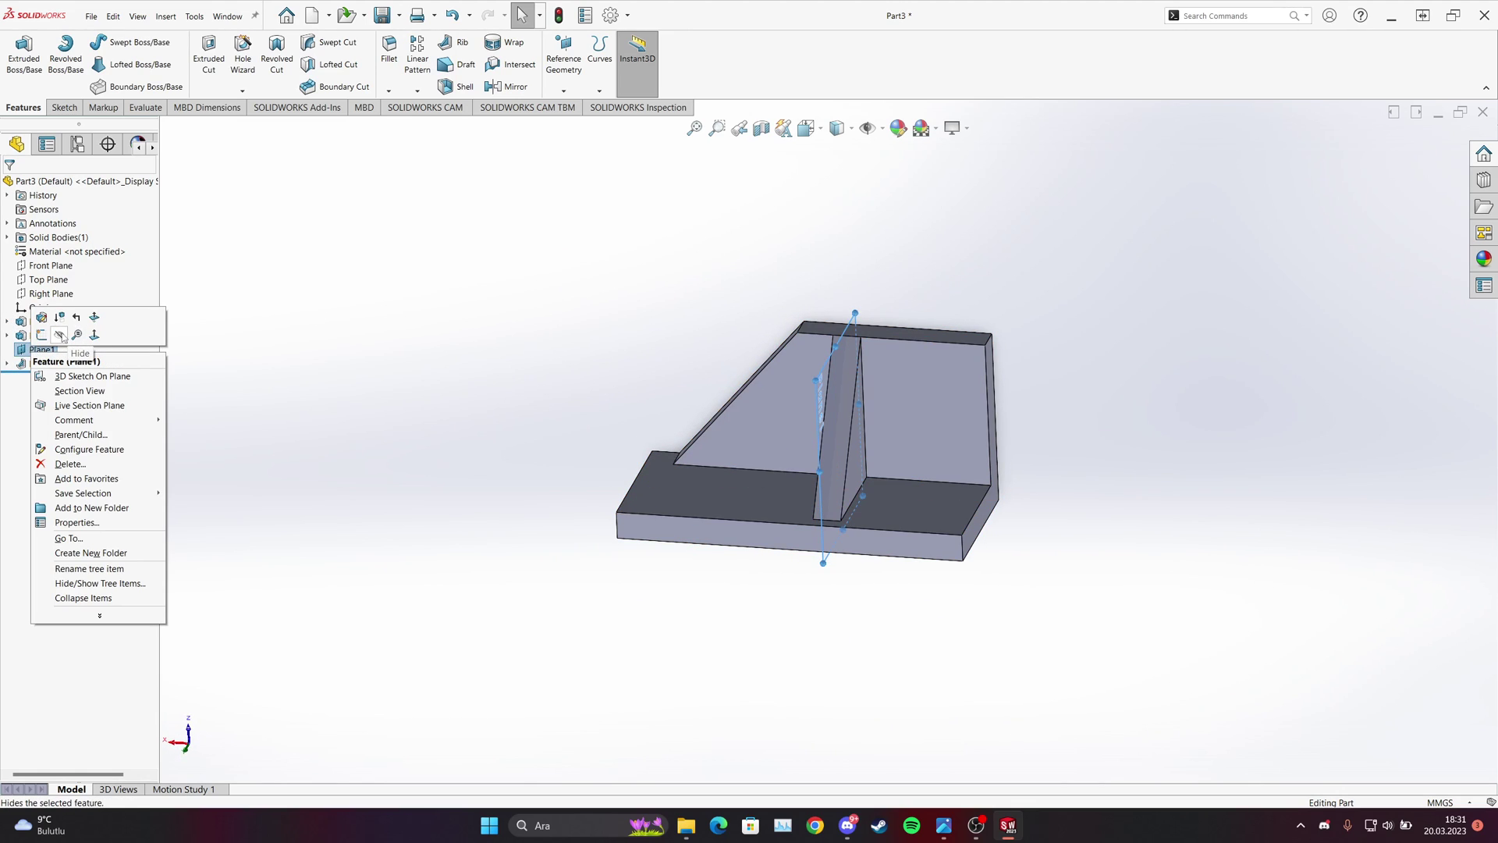
pyautogui.click(60, 334)
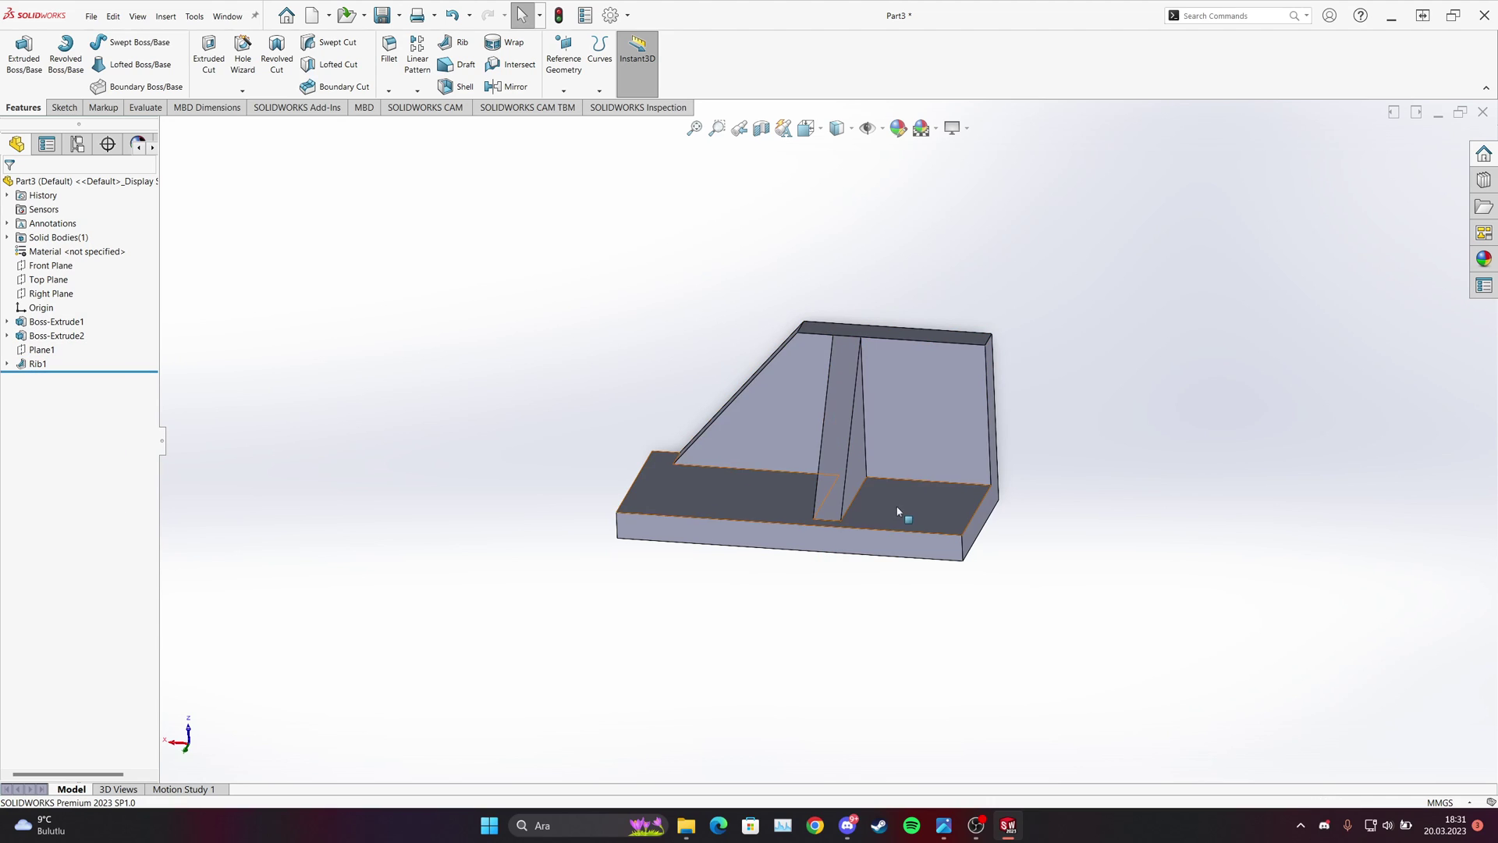
pyautogui.moveTo(813, 519); pyautogui.dragTo(809, 663, button='middle')
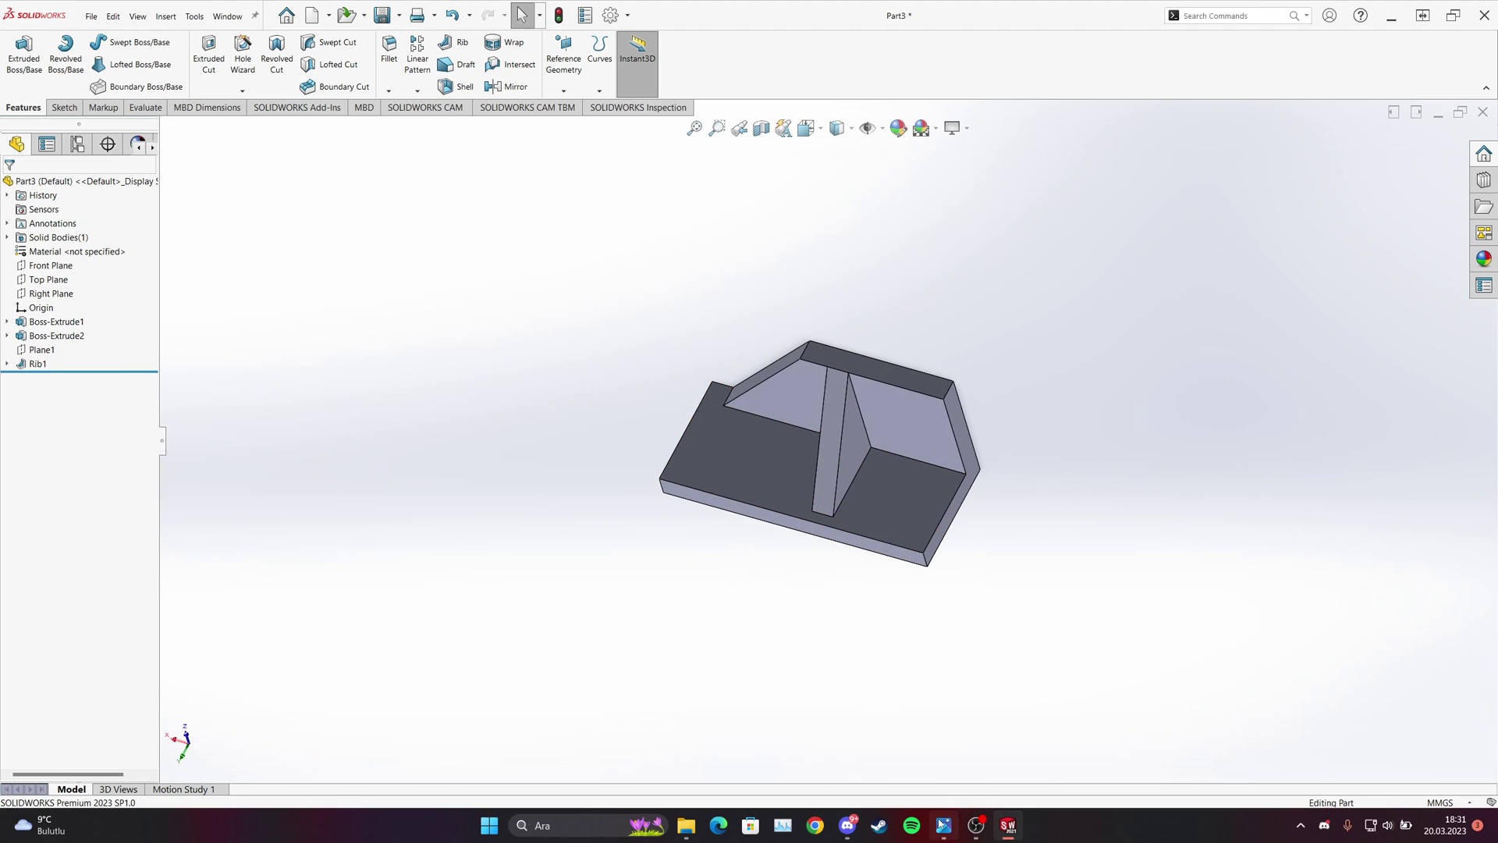
pyautogui.hotkey('alt', 'Tab')
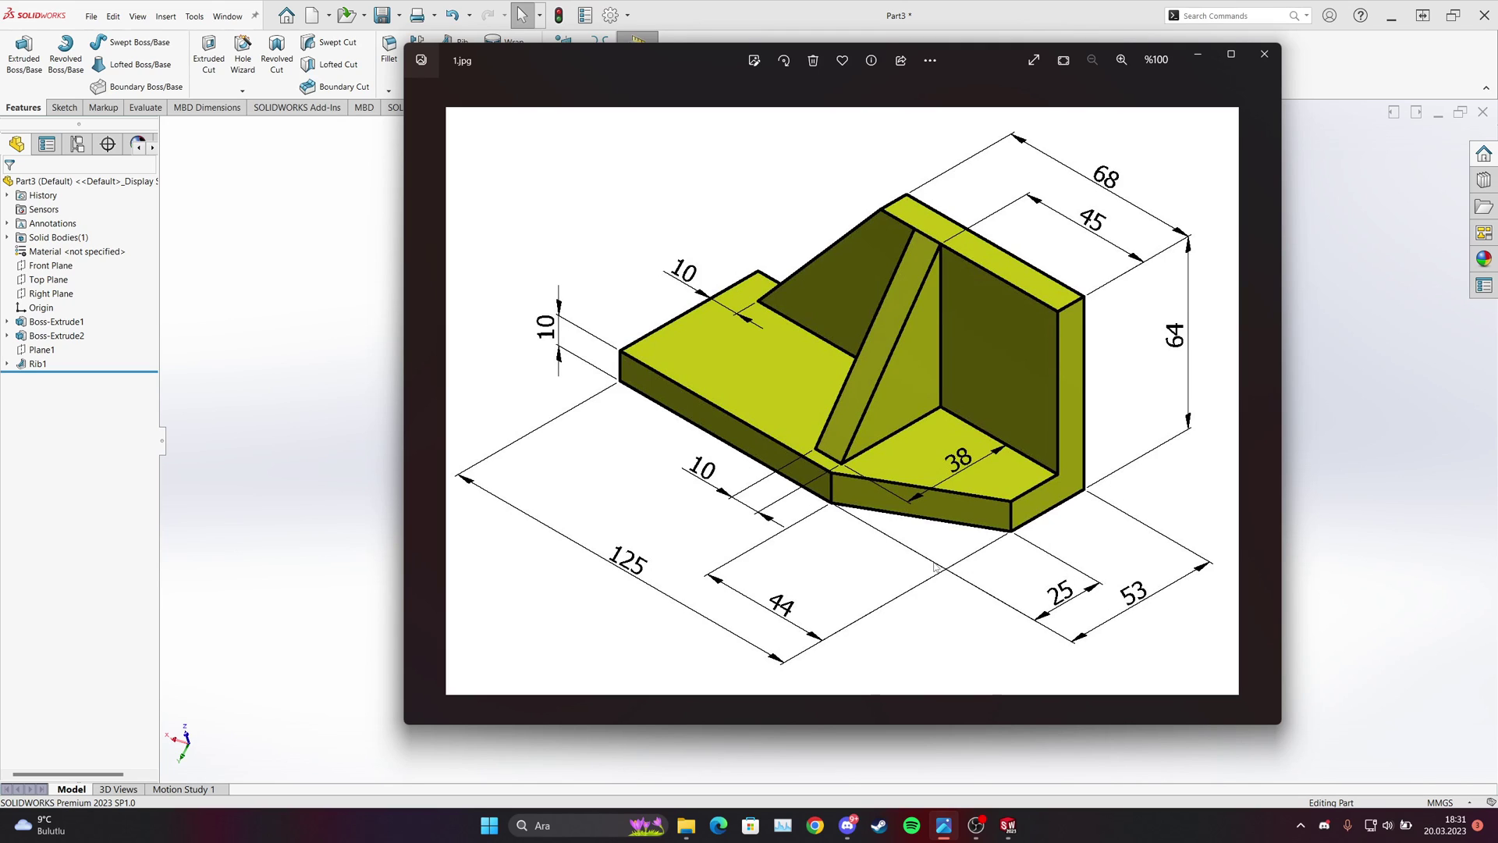
# View the base's flat face Normal To and sketch a line down the left edge from the top corner.
pyautogui.click(943, 826)
pyautogui.rightClick(916, 490)
pyautogui.click(994, 473)
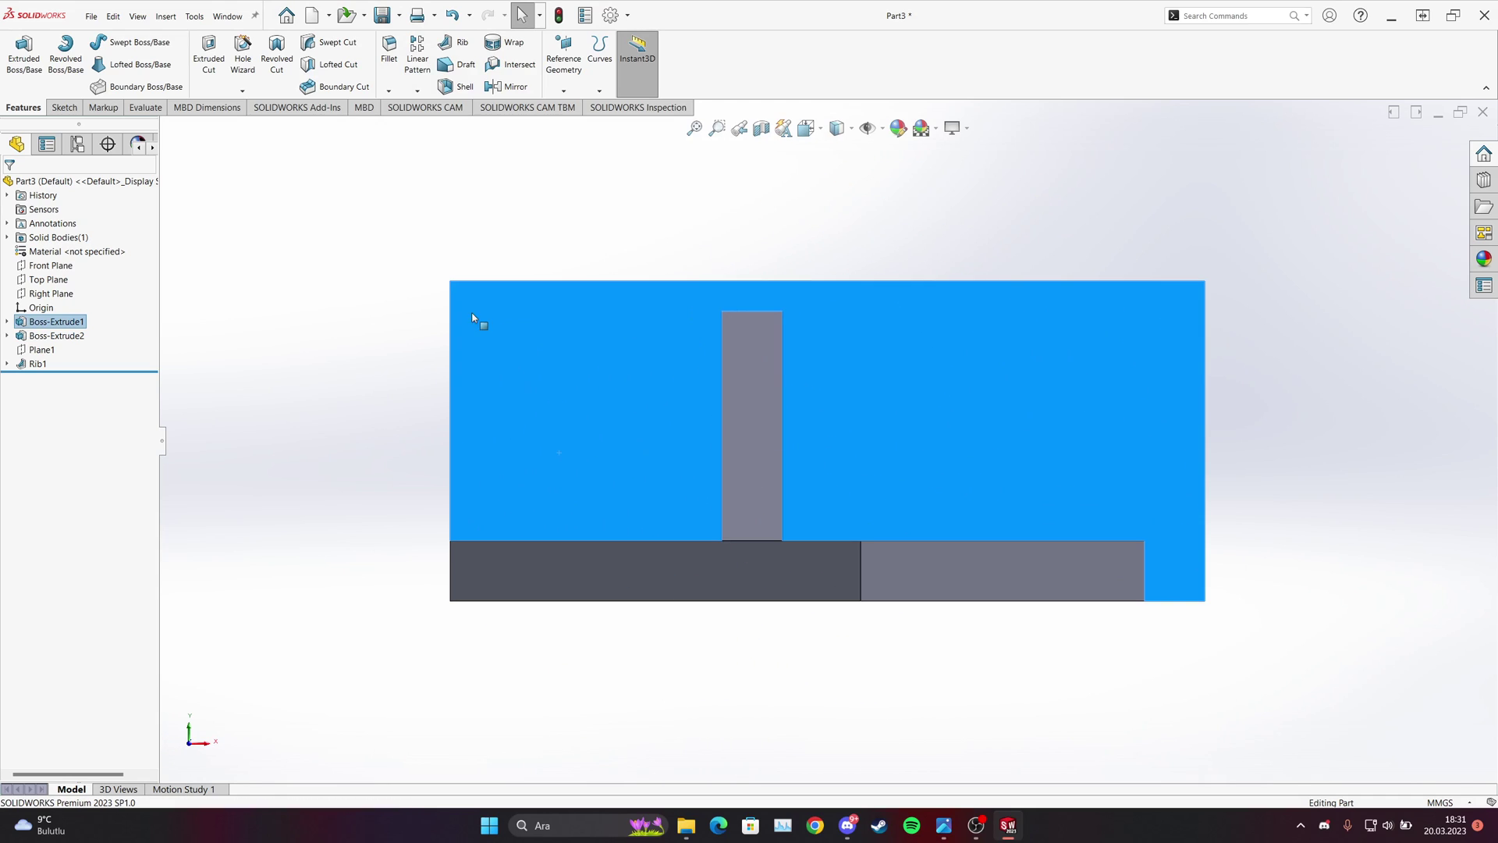
pyautogui.press('l')
pyautogui.click(450, 410)
pyautogui.click(451, 281)
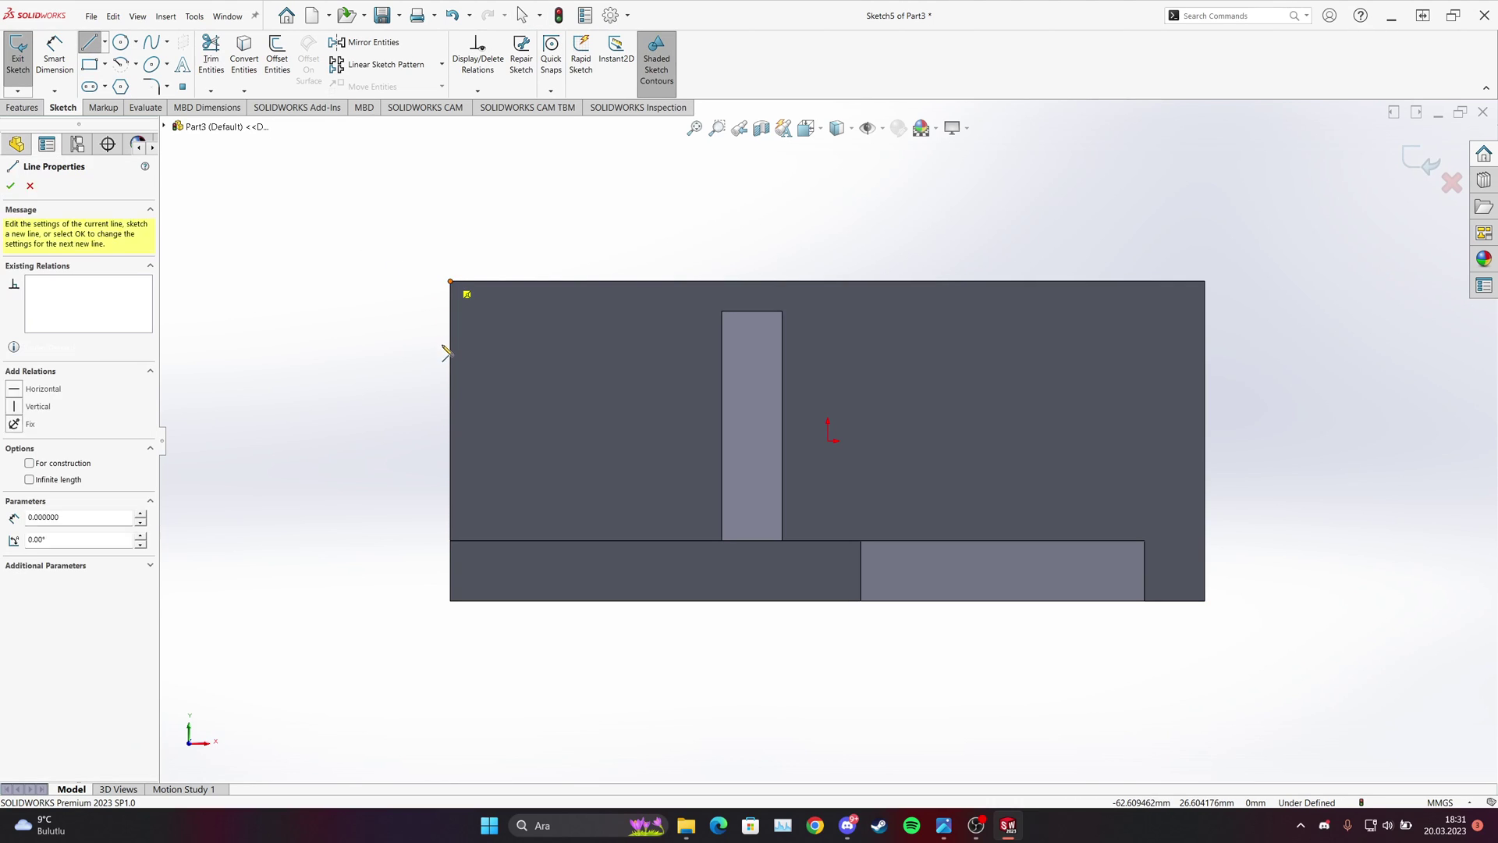
pyautogui.click(450, 391)
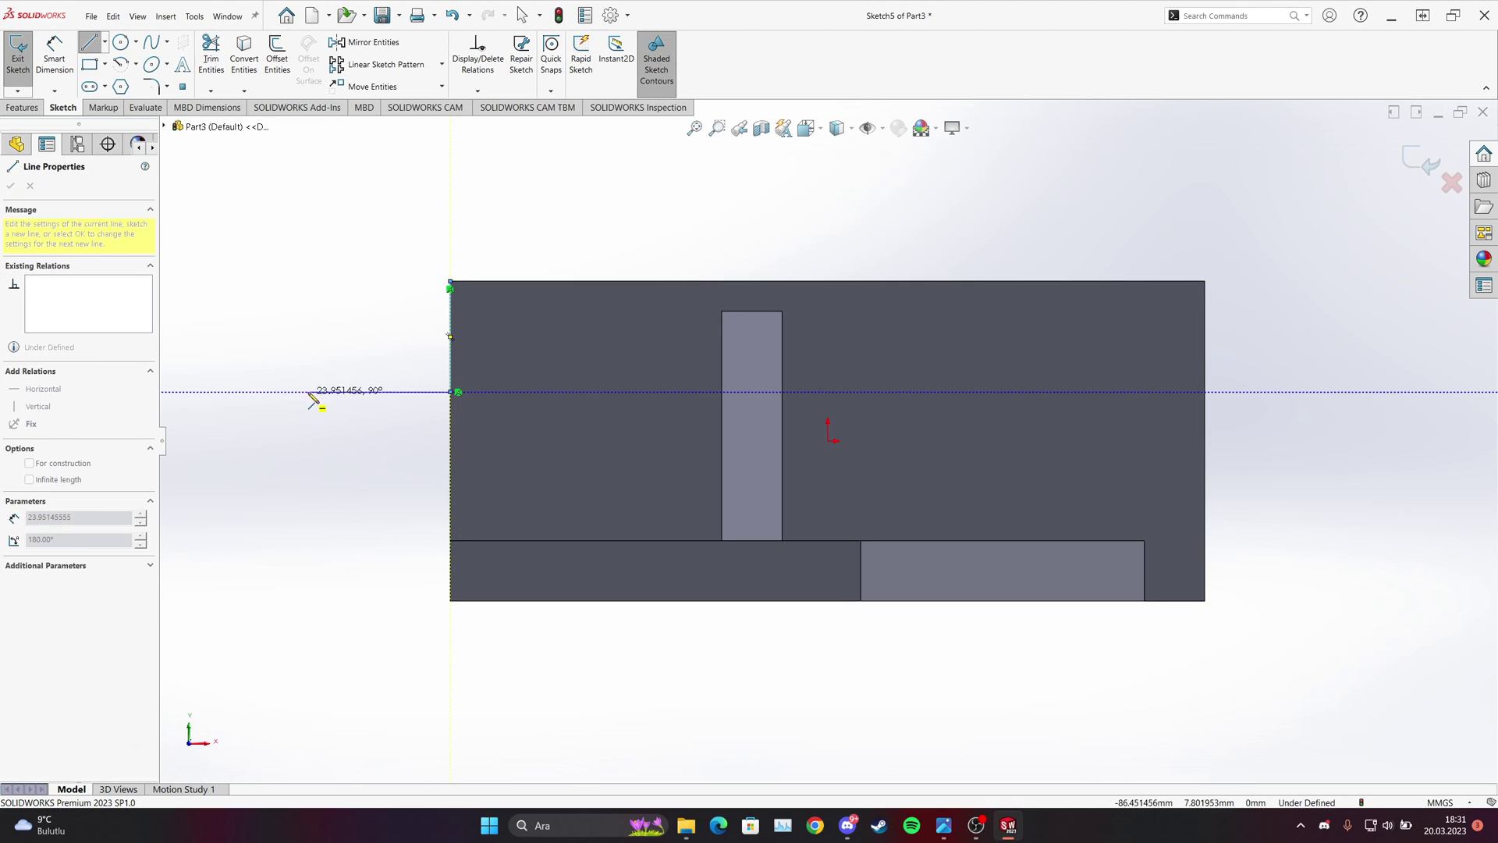
pyautogui.press('Escape')
pyautogui.press('Escape')
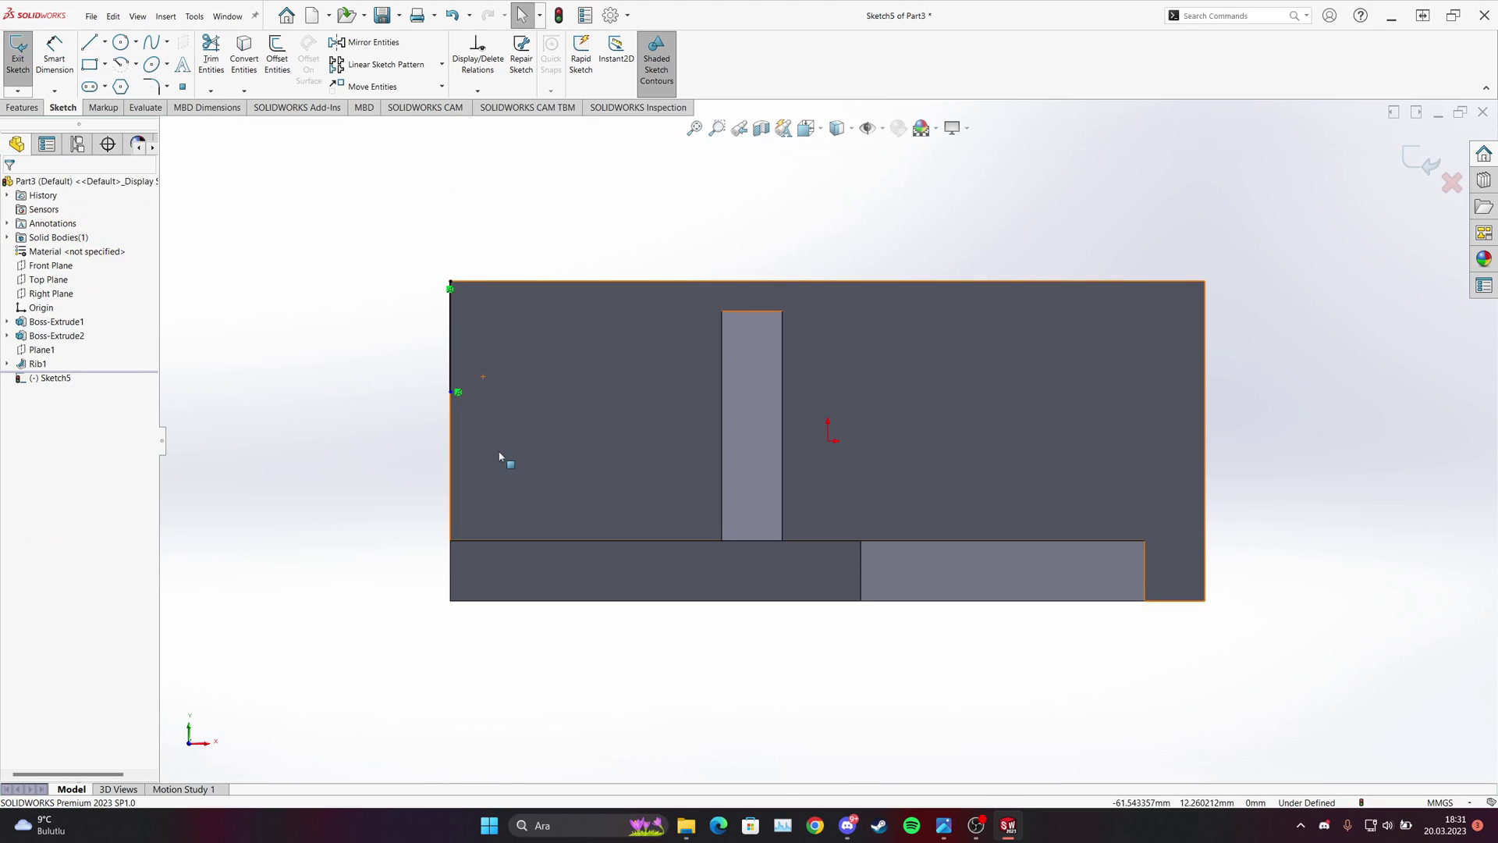
# Check the reference drawing and dimension the left-edge line to 25 mm.
pyautogui.click(943, 825)
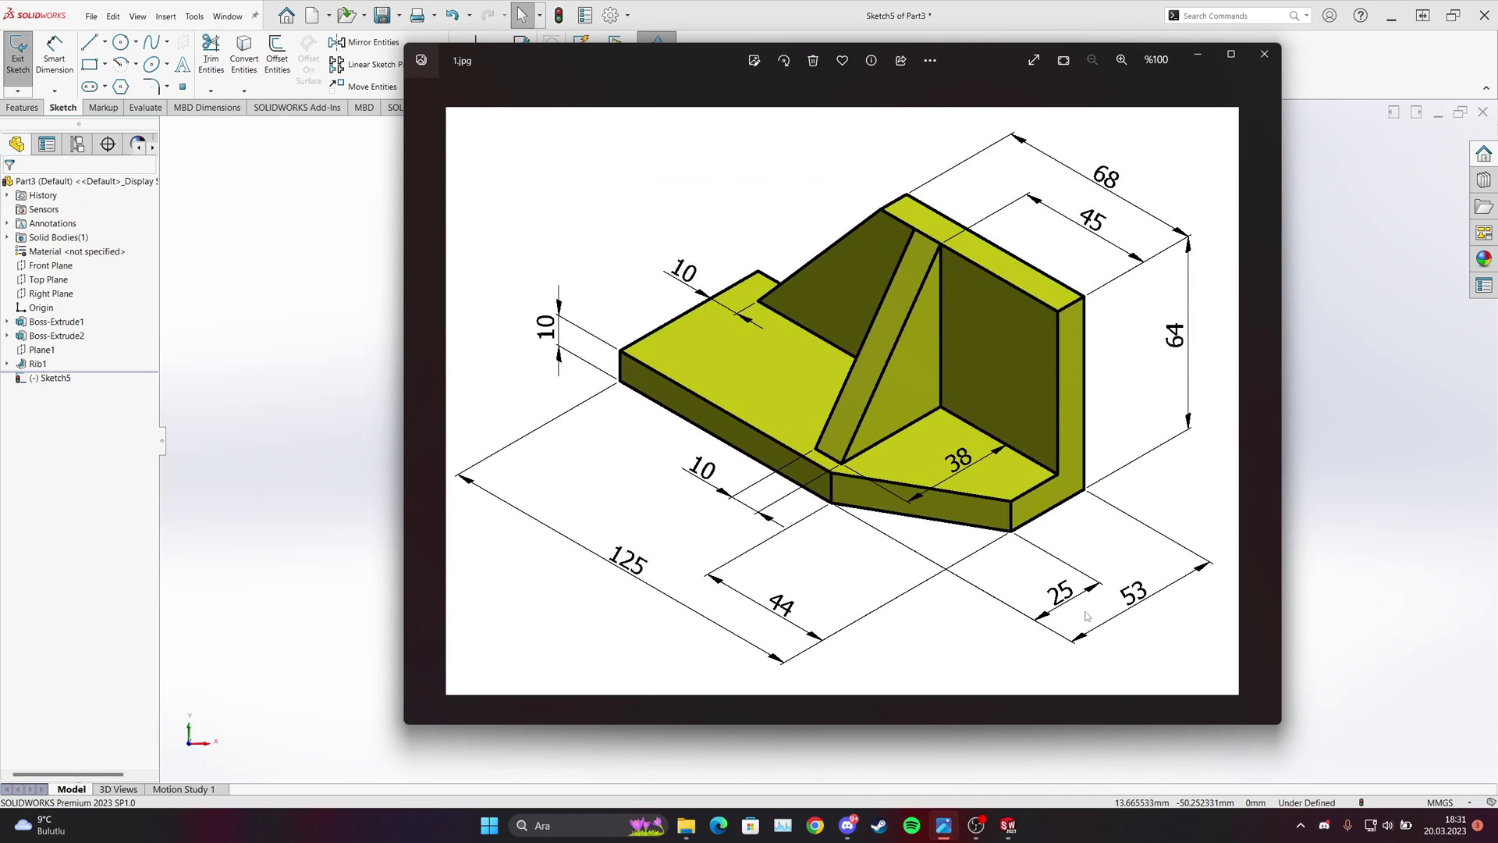
pyautogui.click(943, 825)
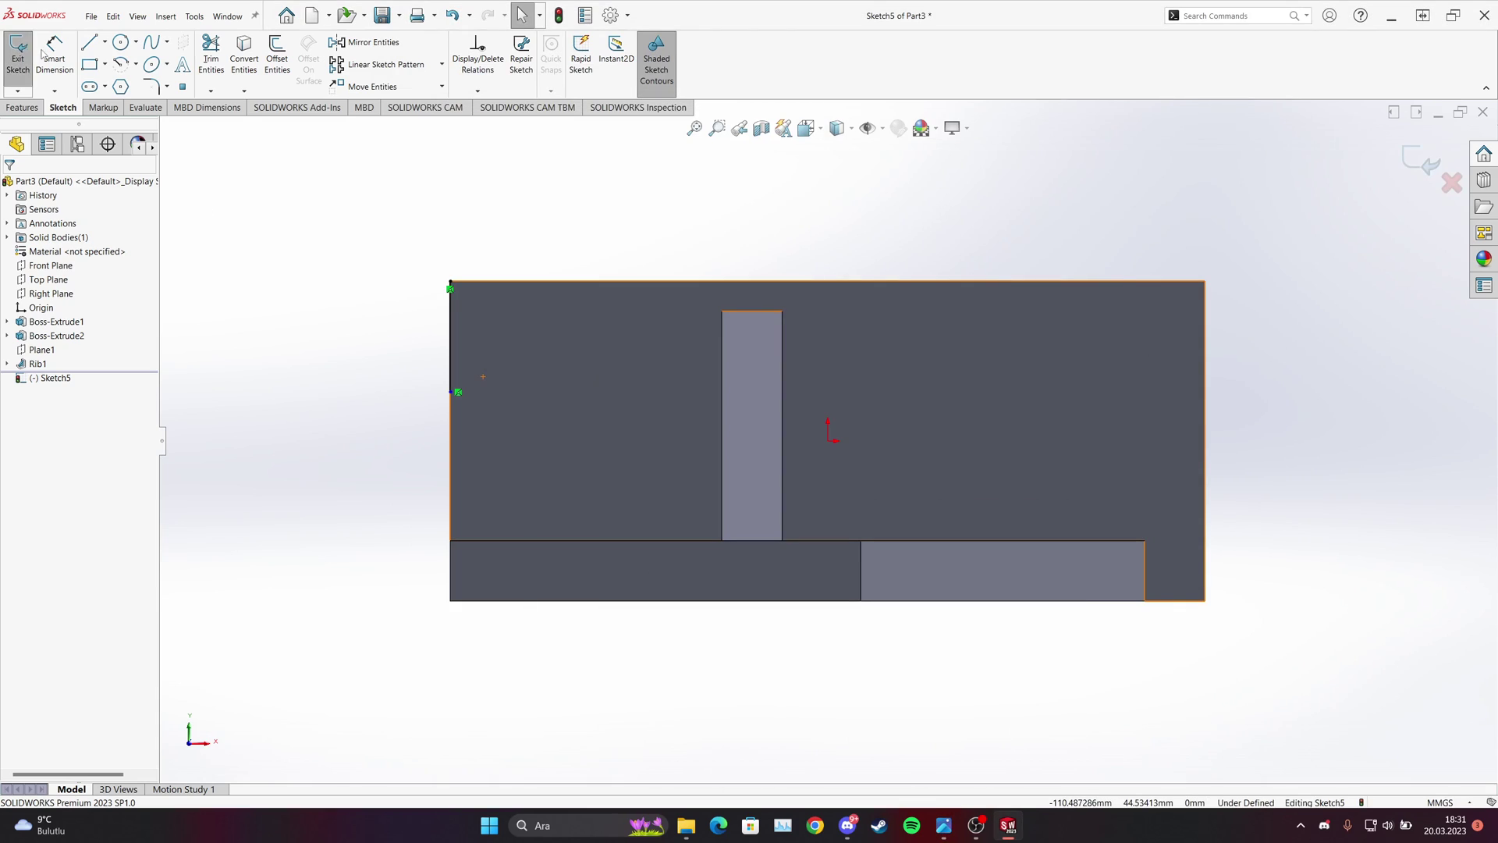
pyautogui.press('d')
pyautogui.click(453, 337)
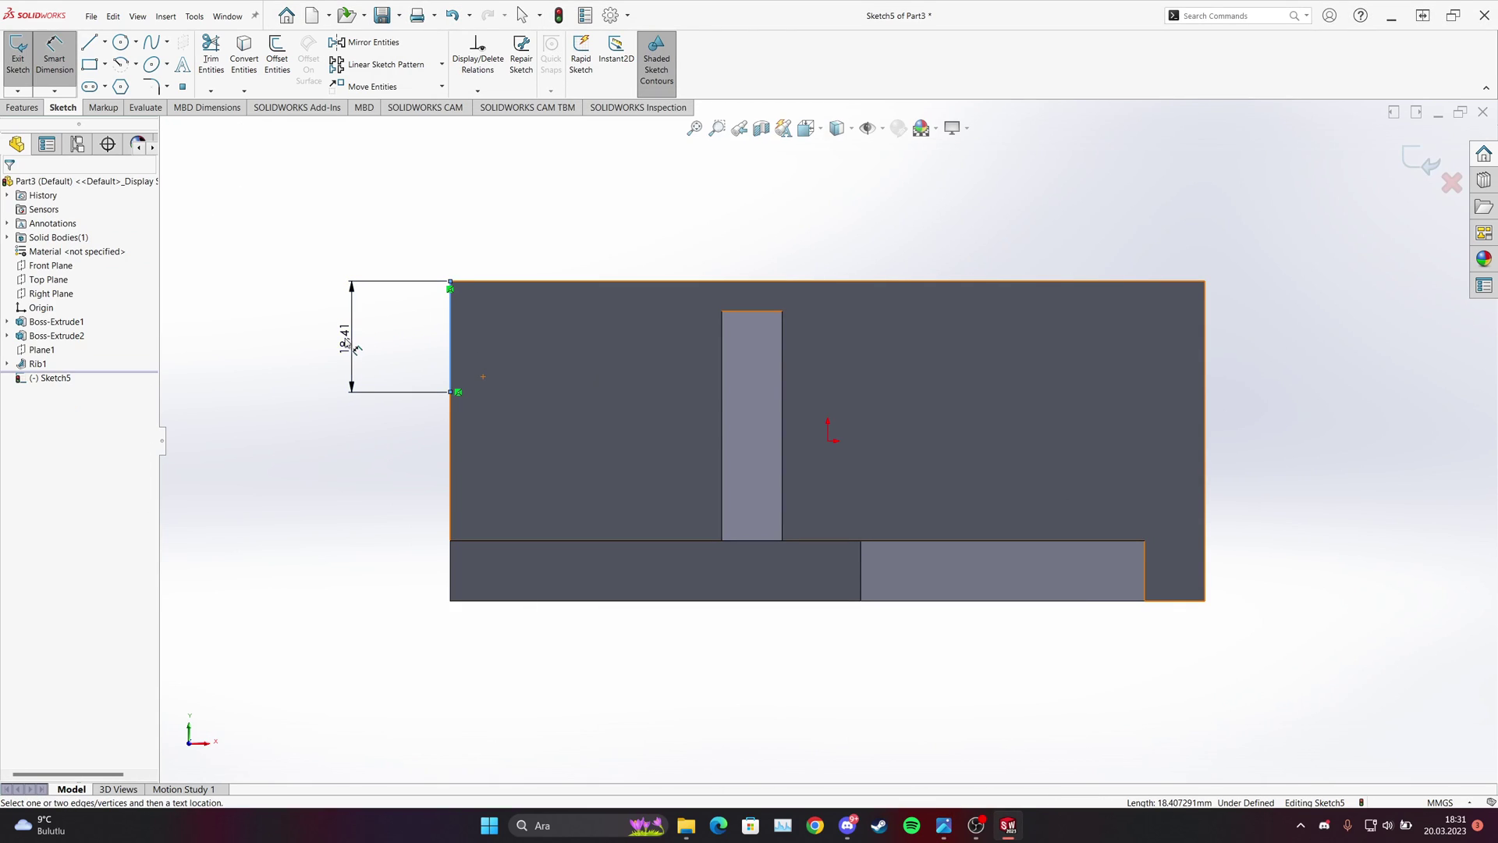
pyautogui.click(344, 341)
pyautogui.write('25')
pyautogui.press('Return')
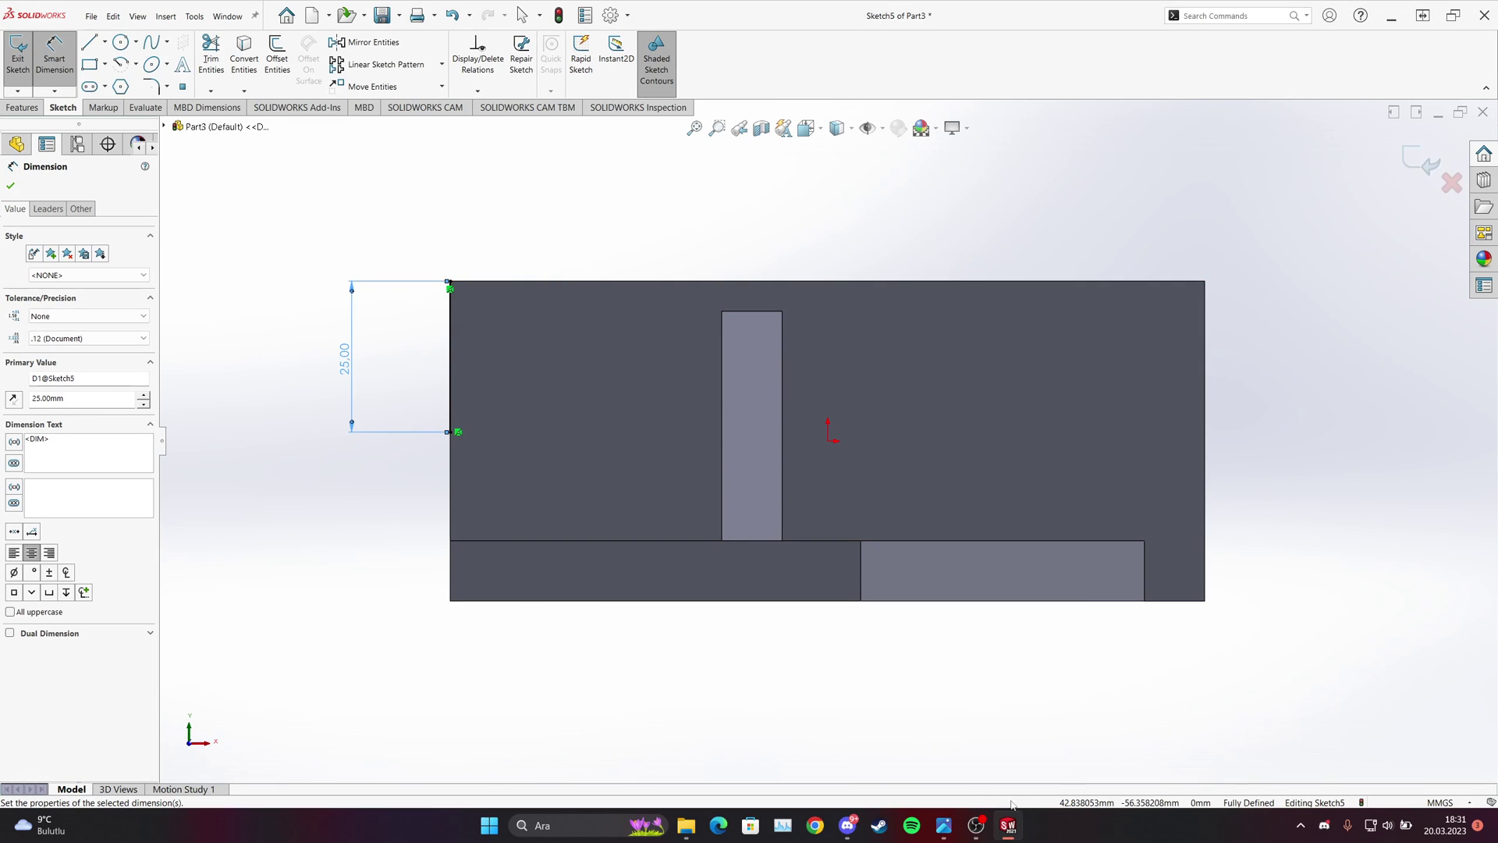
pyautogui.click(943, 825)
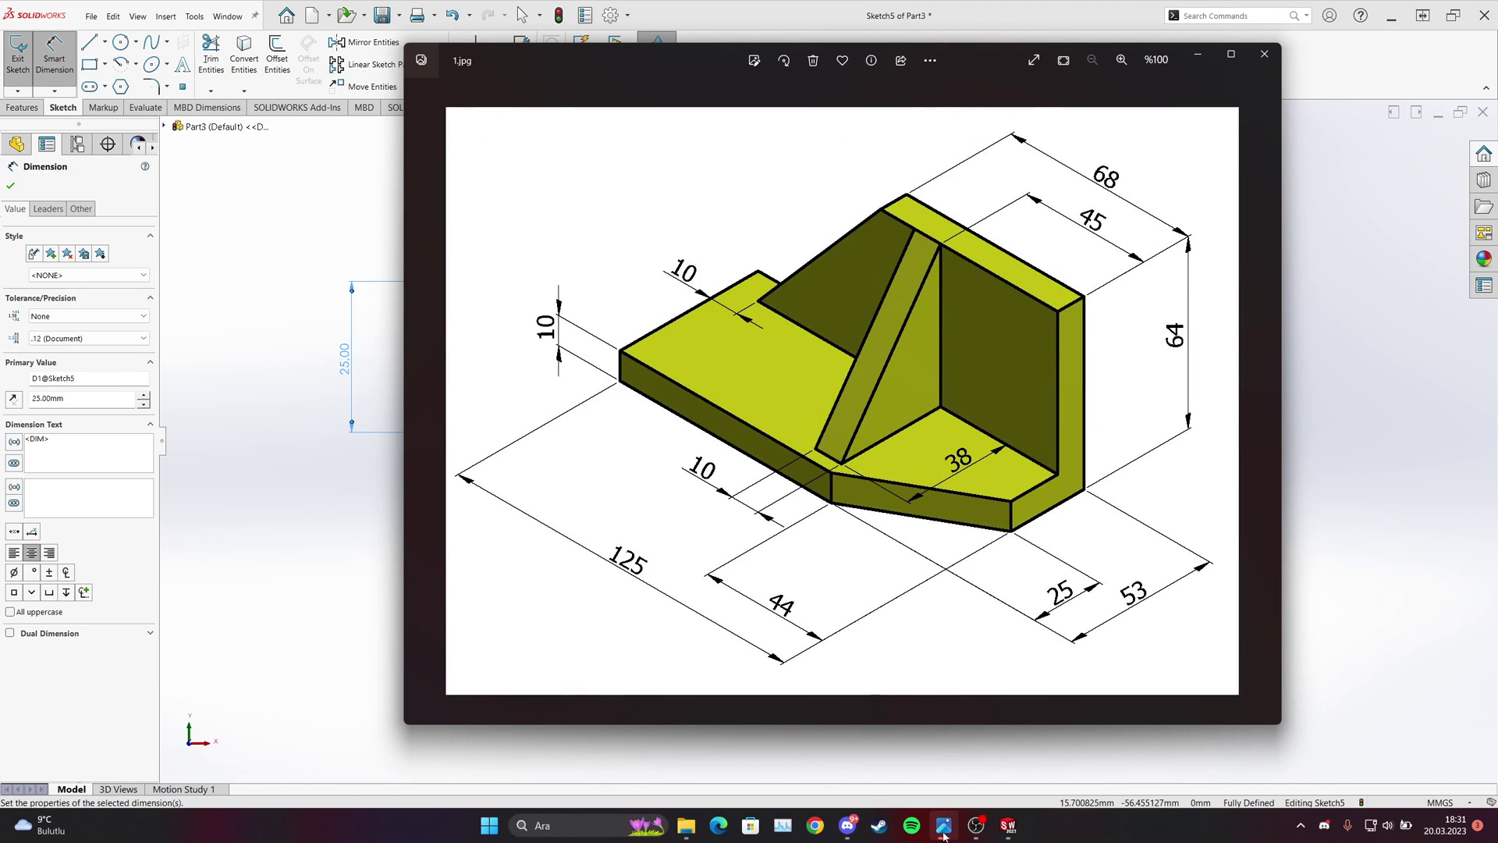
pyautogui.click(401, 221)
# Draw a line along the top edge from the corner and dimension it 44 mm.
pyautogui.press('l')
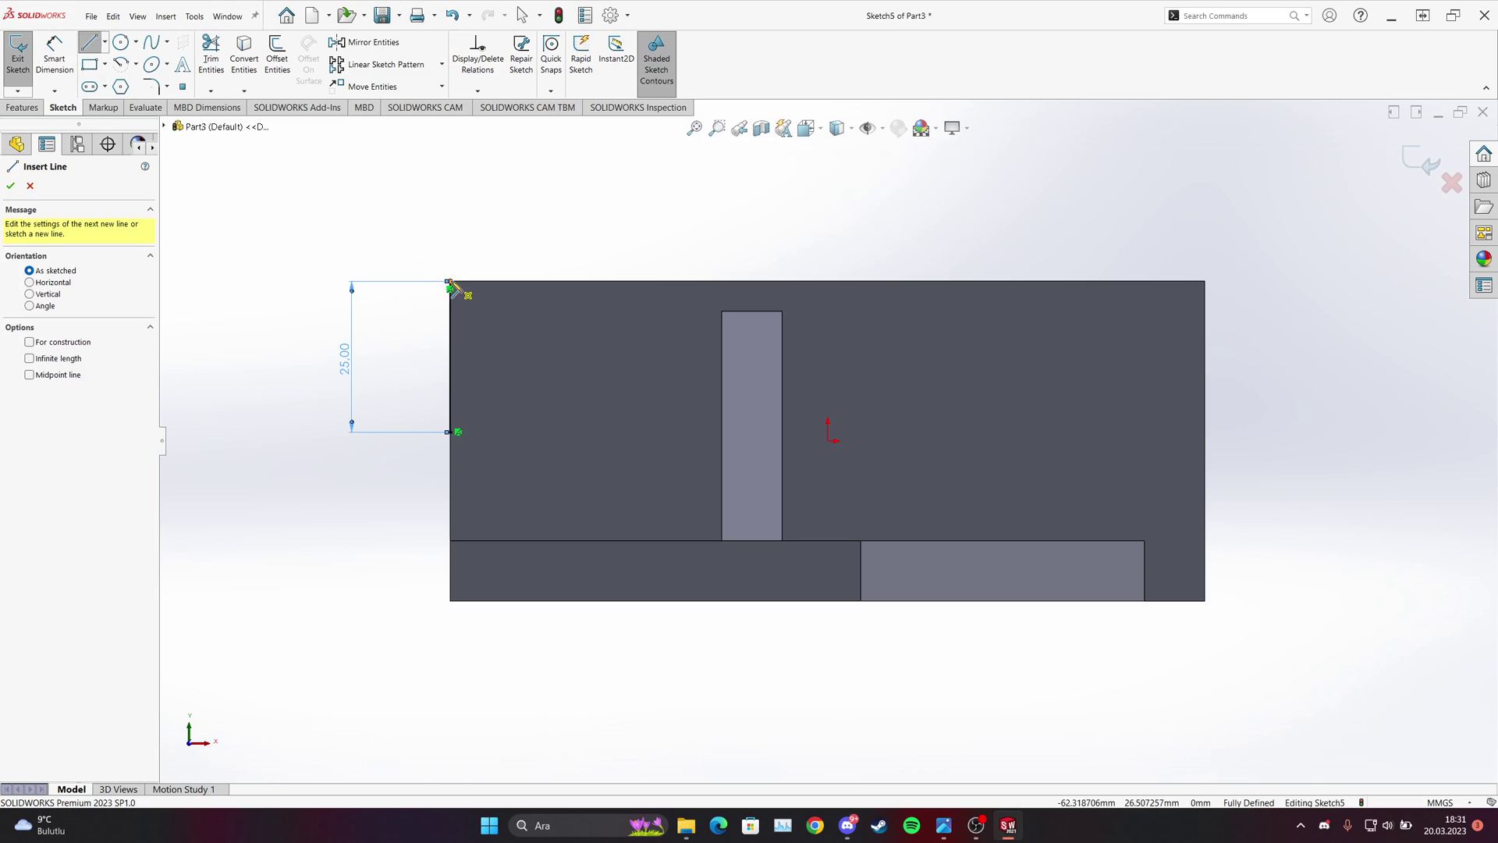
pyautogui.click(450, 281)
pyautogui.click(647, 283)
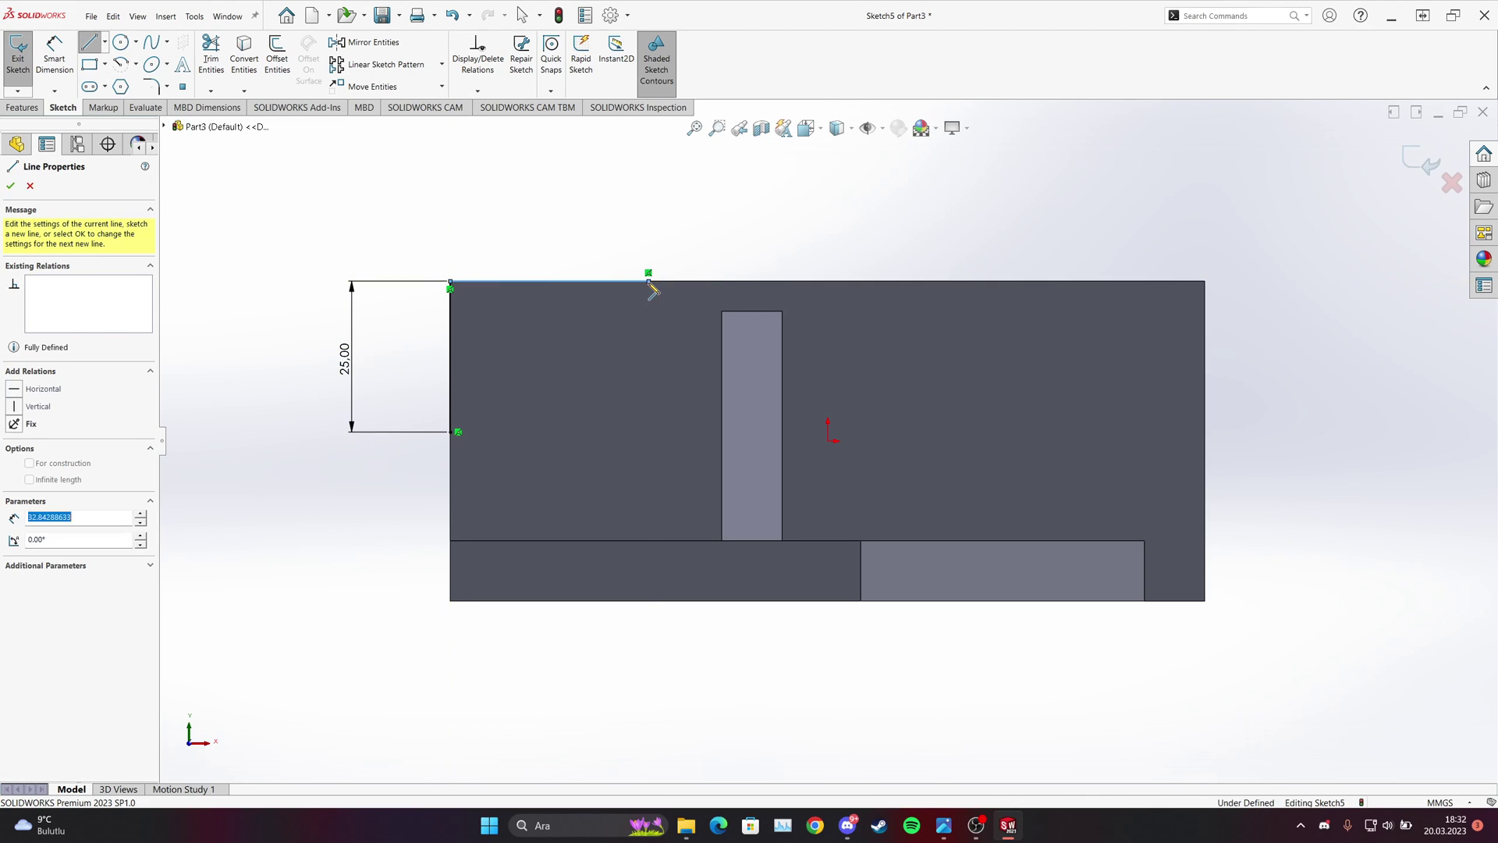
pyautogui.press('Escape')
pyautogui.click(55, 58)
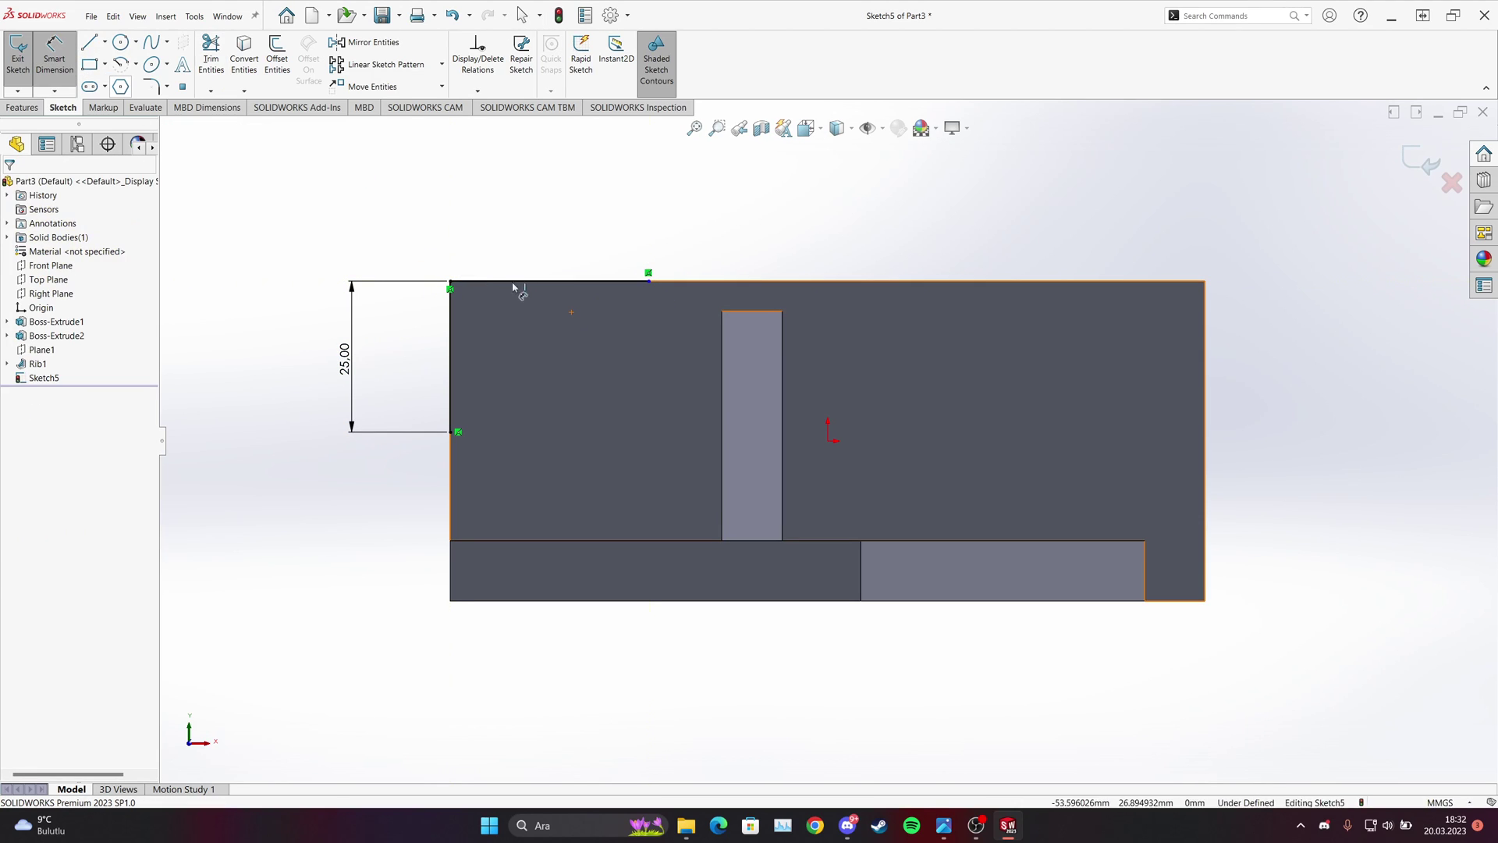
pyautogui.click(535, 282)
pyautogui.click(535, 234)
pyautogui.write('44')
pyautogui.press('Return')
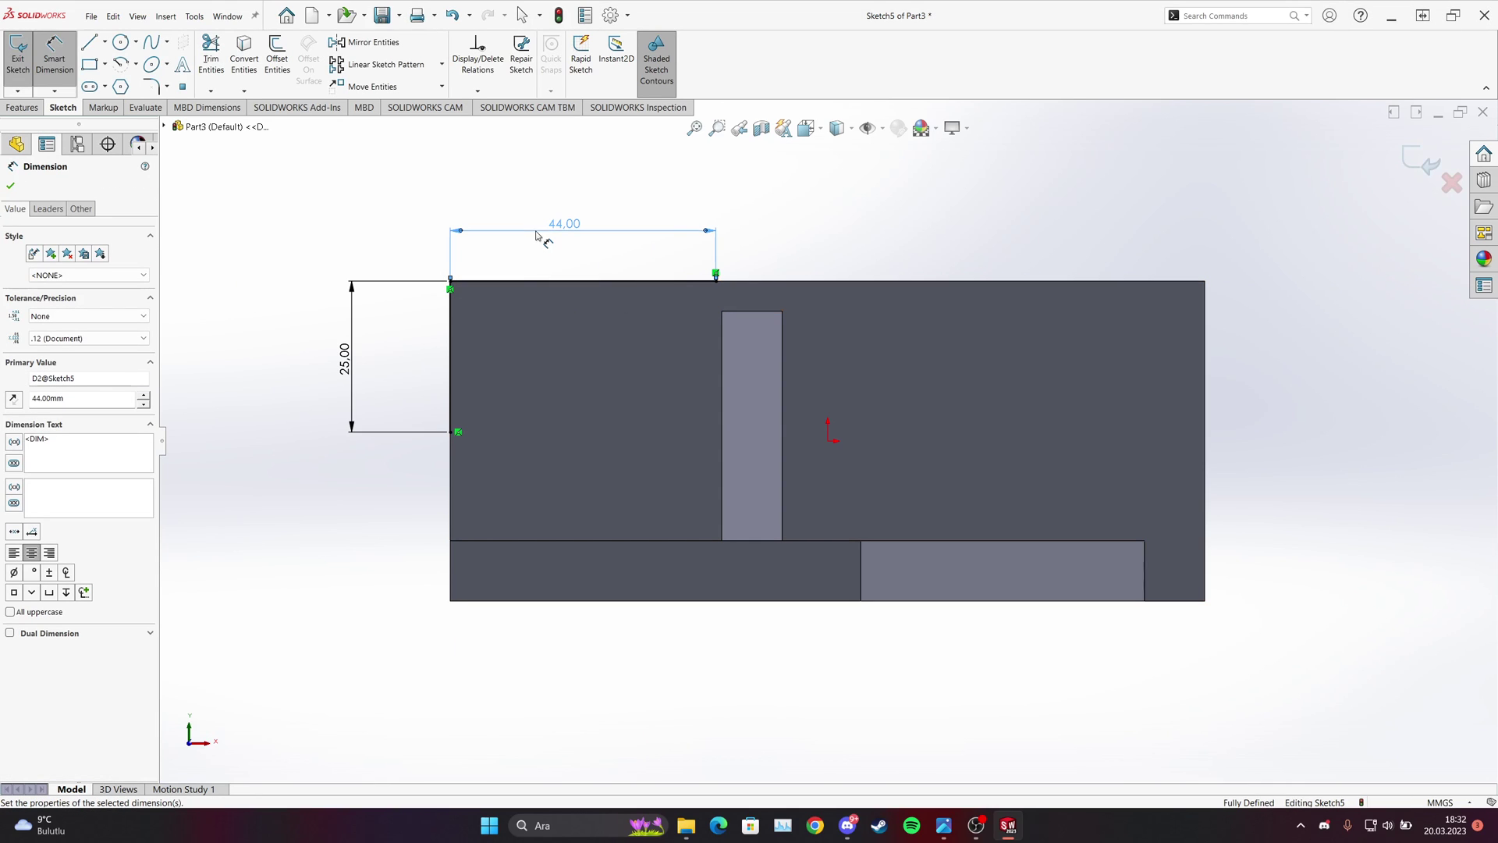
pyautogui.click(943, 825)
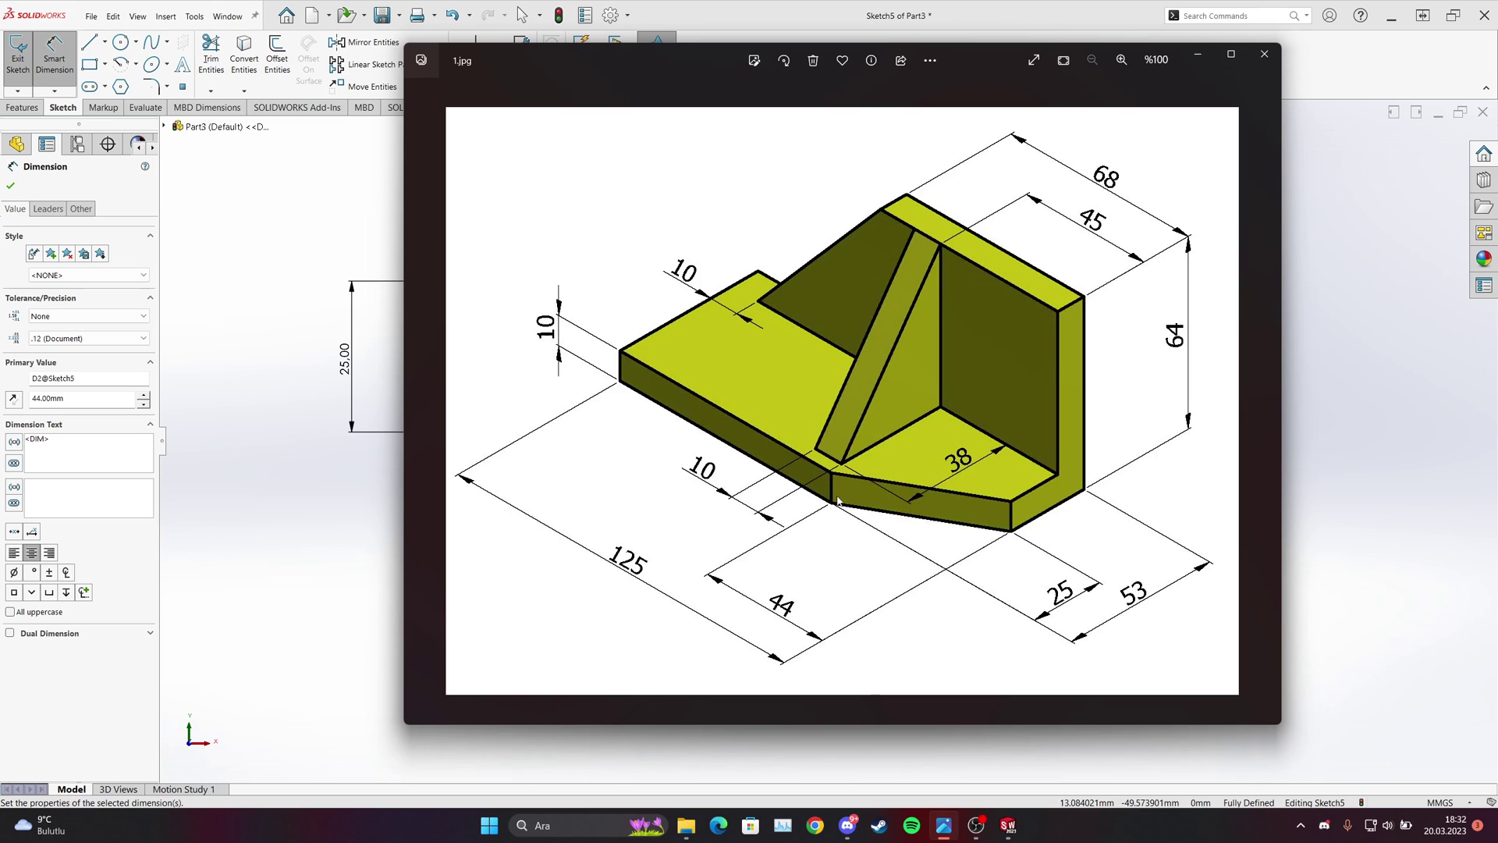
pyautogui.moveTo(944, 830)
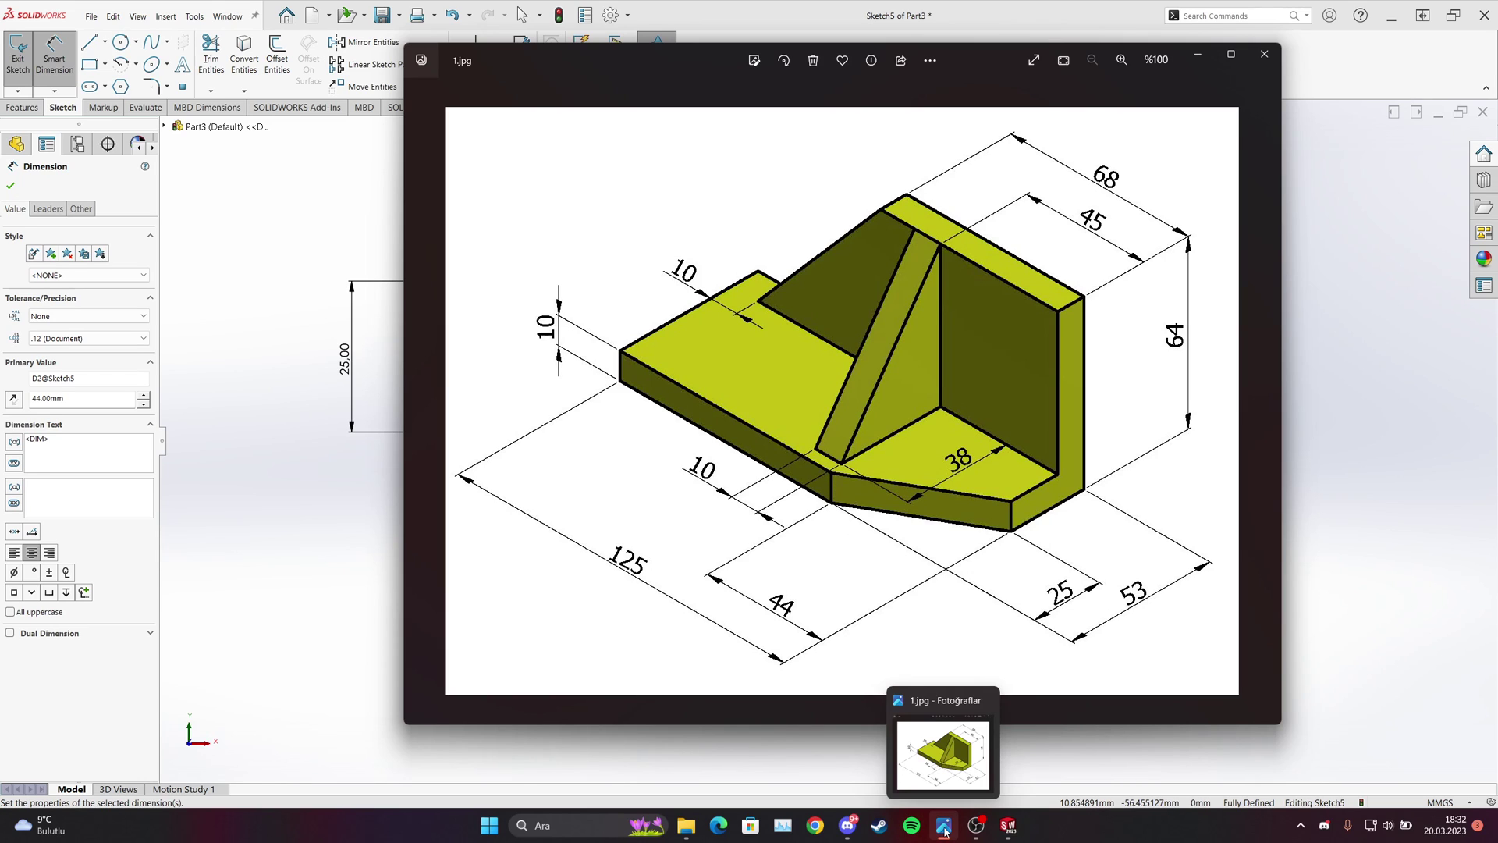
pyautogui.click(944, 827)
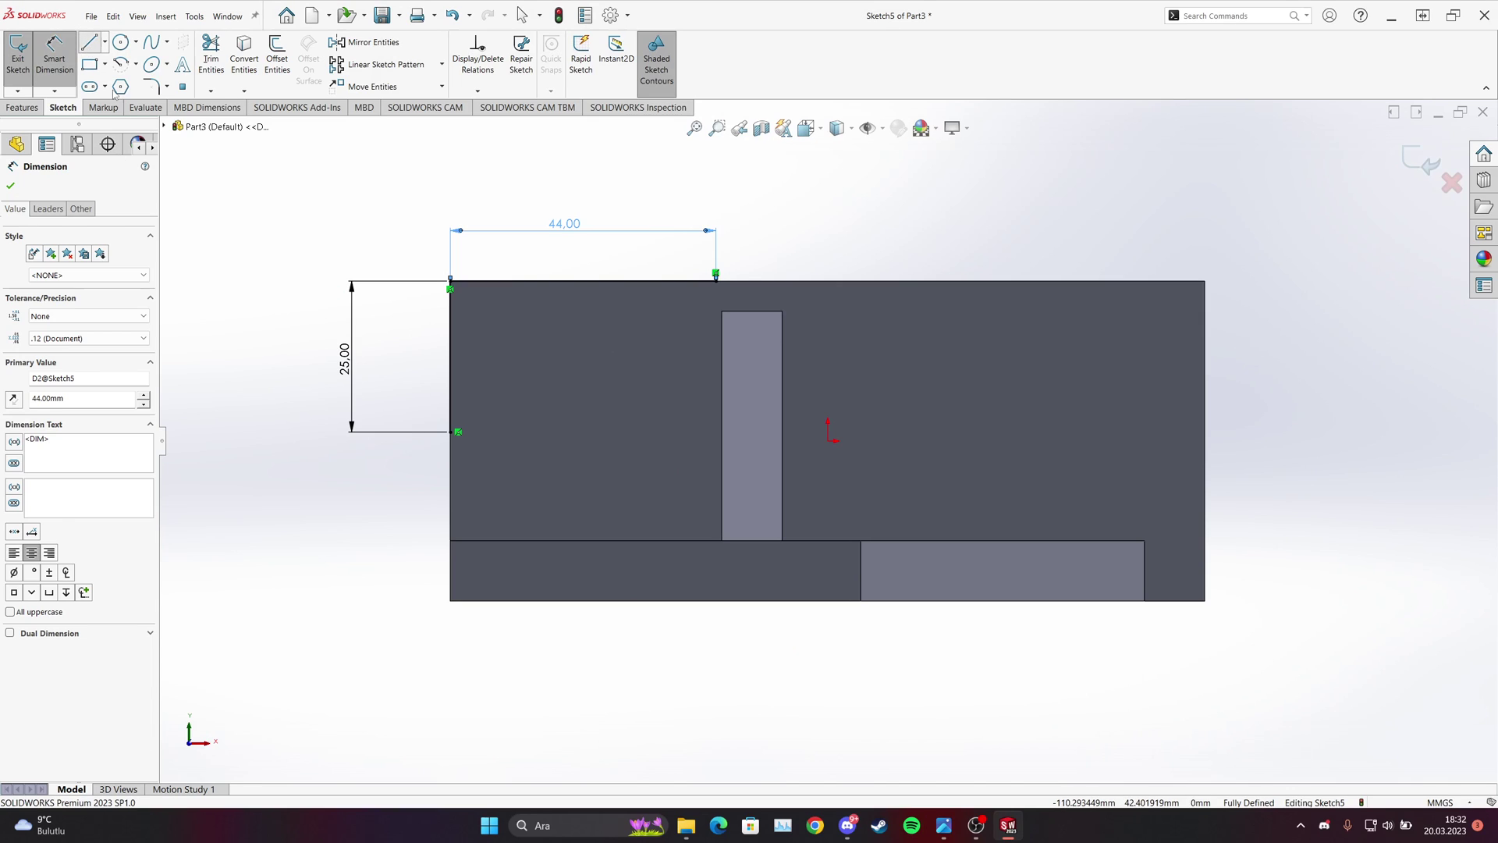
# Close the triangle with a diagonal from the 25 mm point to the 44 mm end.
pyautogui.click(89, 42)
pyautogui.click(451, 431)
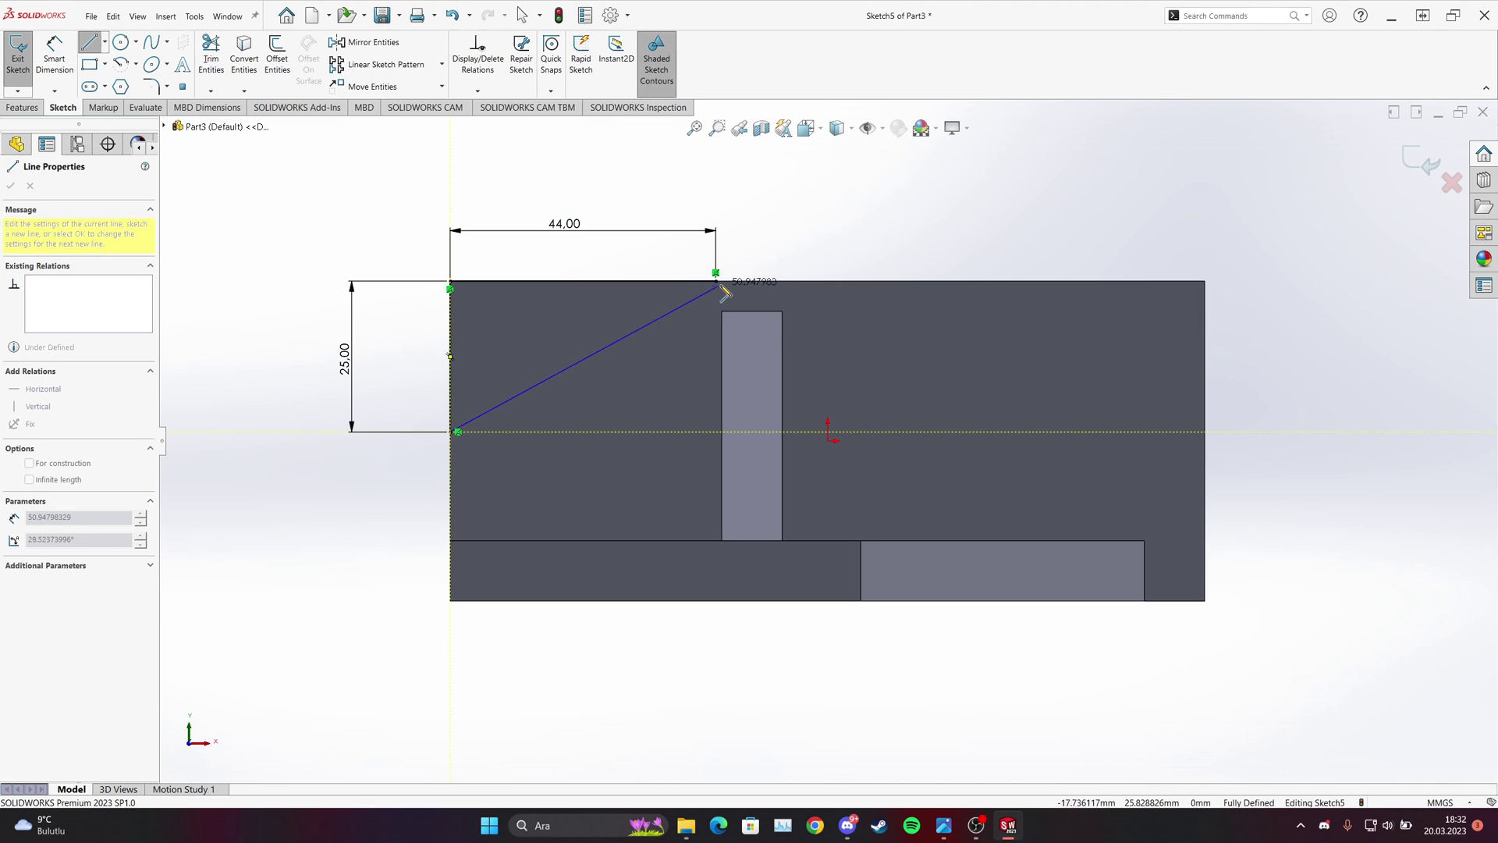
pyautogui.click(716, 280)
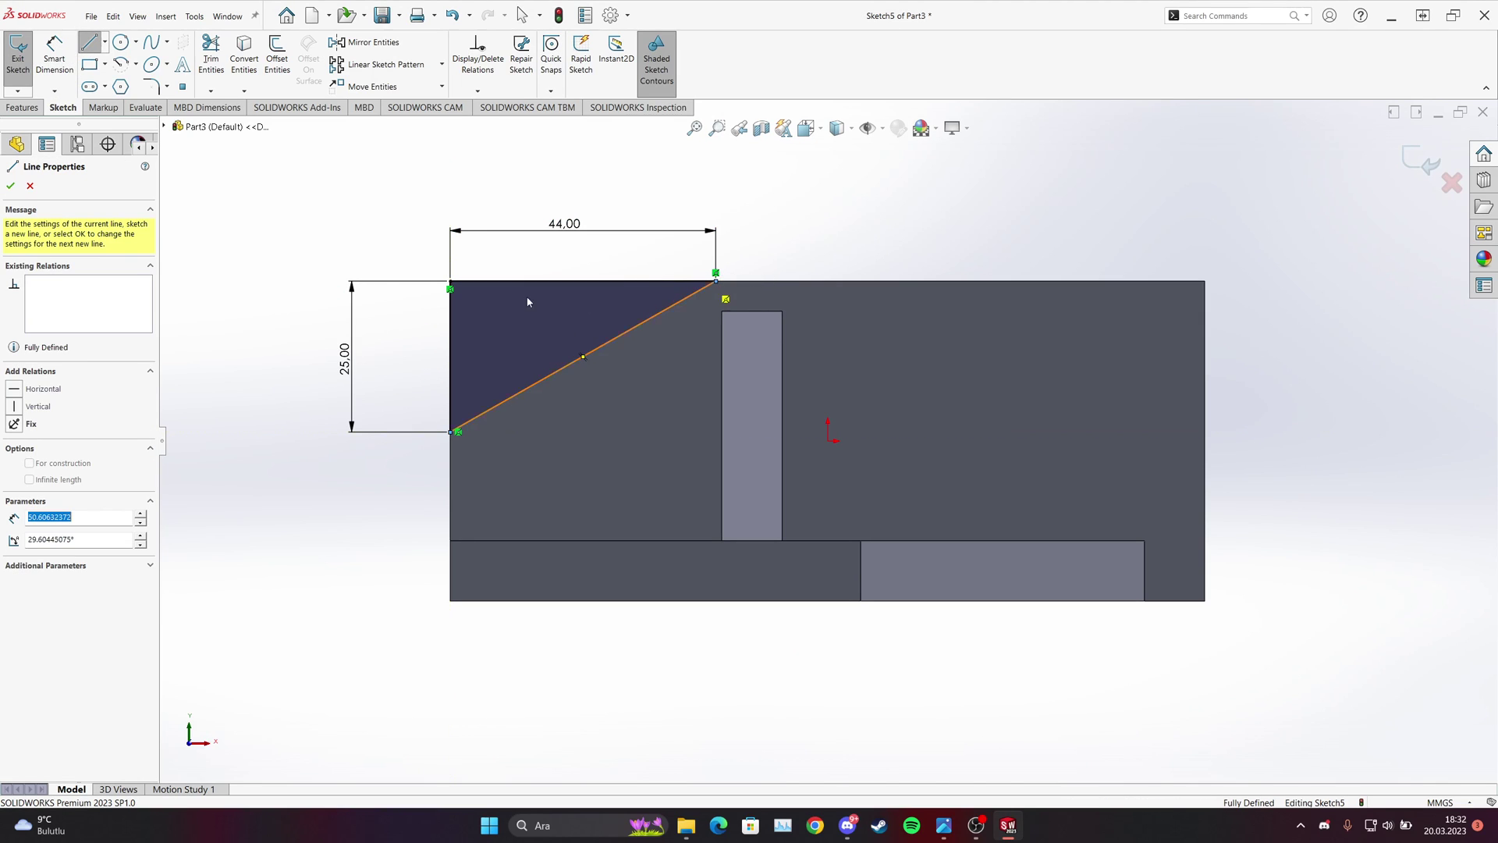
pyautogui.click(11, 186)
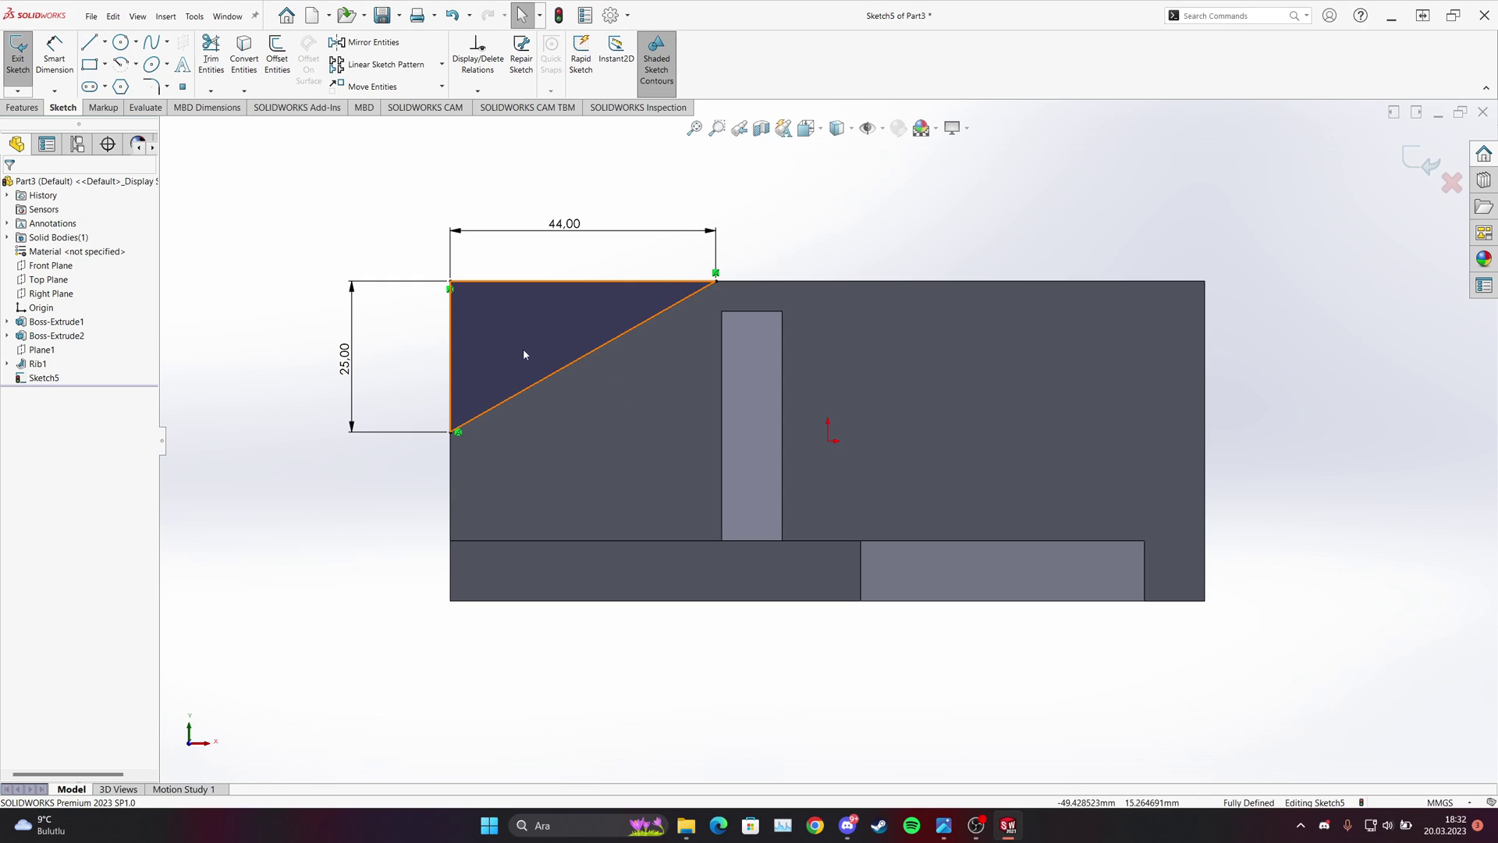
pyautogui.click(23, 107)
# Cut the triangle Through All as Cut-Extrude1 and orbit to inspect the clipped corner.
pyautogui.click(208, 55)
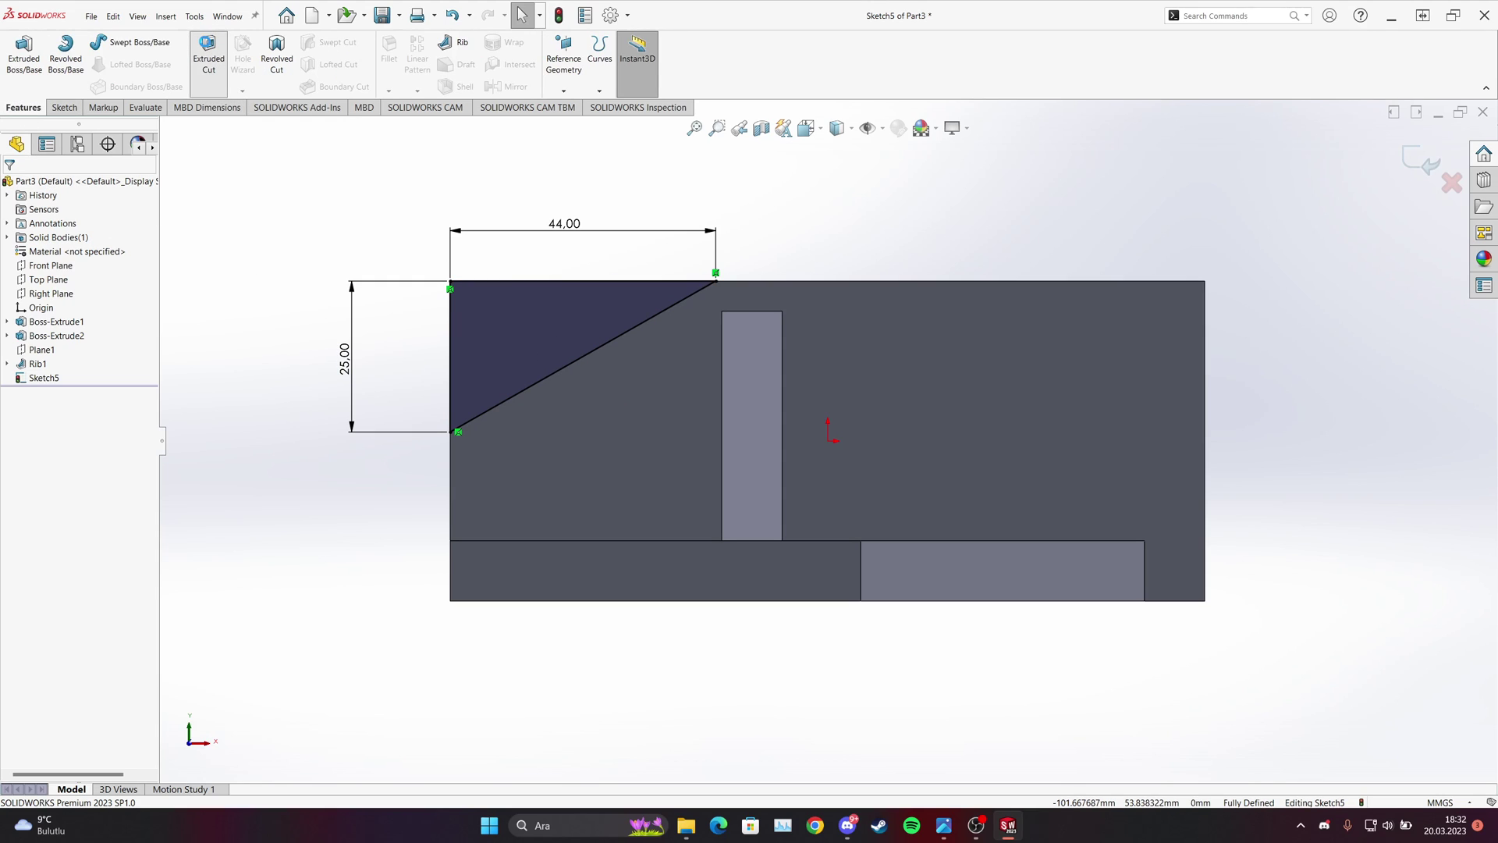
pyautogui.moveTo(535, 357); pyautogui.dragTo(2, 117, button='middle')
pyautogui.click(9, 186)
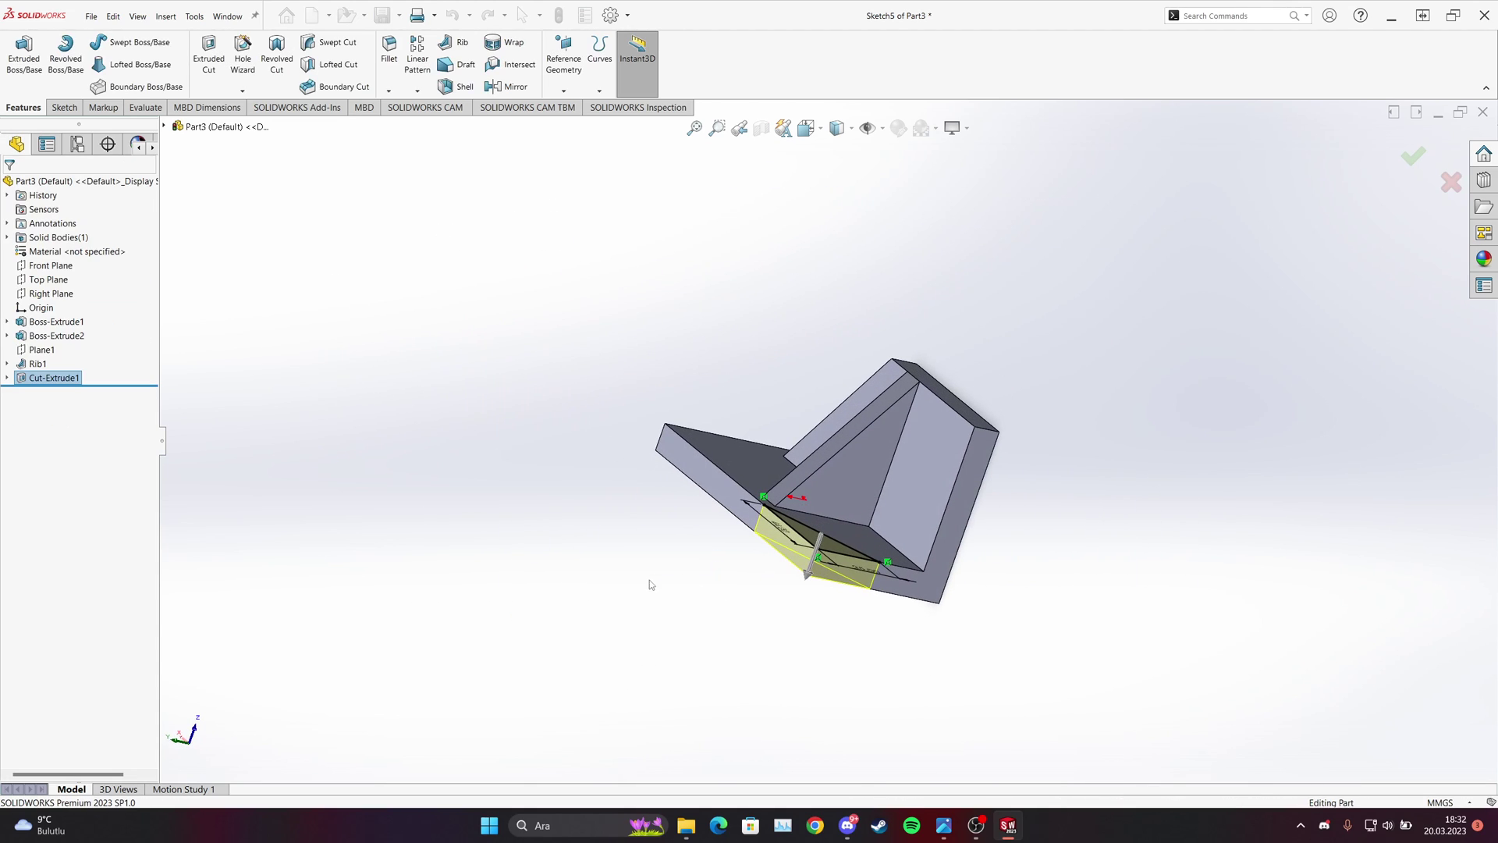
pyautogui.moveTo(692, 504); pyautogui.dragTo(811, 437, button='middle')
# Bring up the reference drawing and move its window to the left beside the model.
pyautogui.click(943, 824)
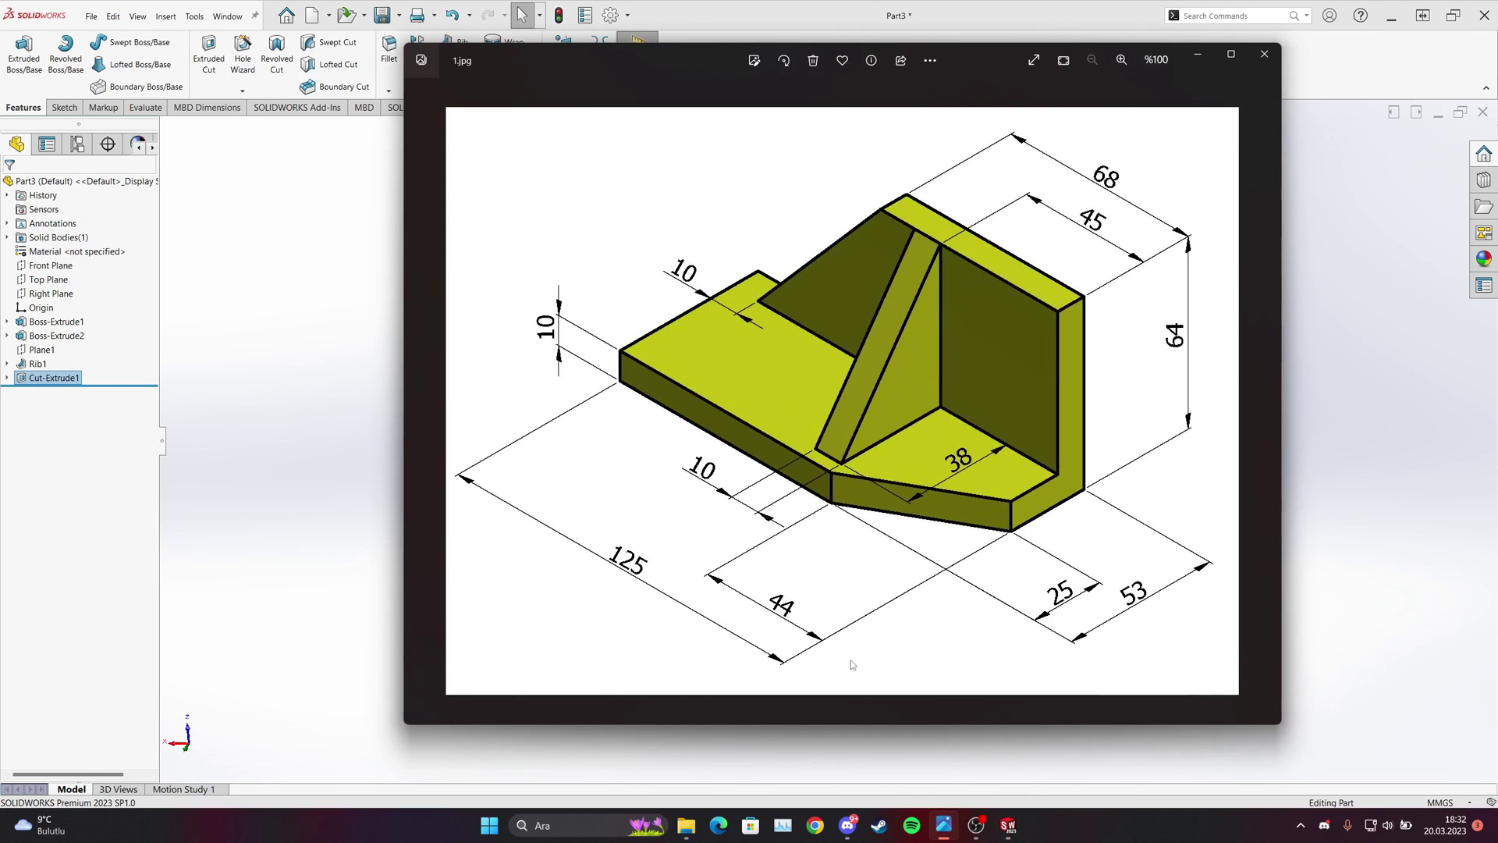
pyautogui.moveTo(985, 72); pyautogui.dragTo(382, 120)
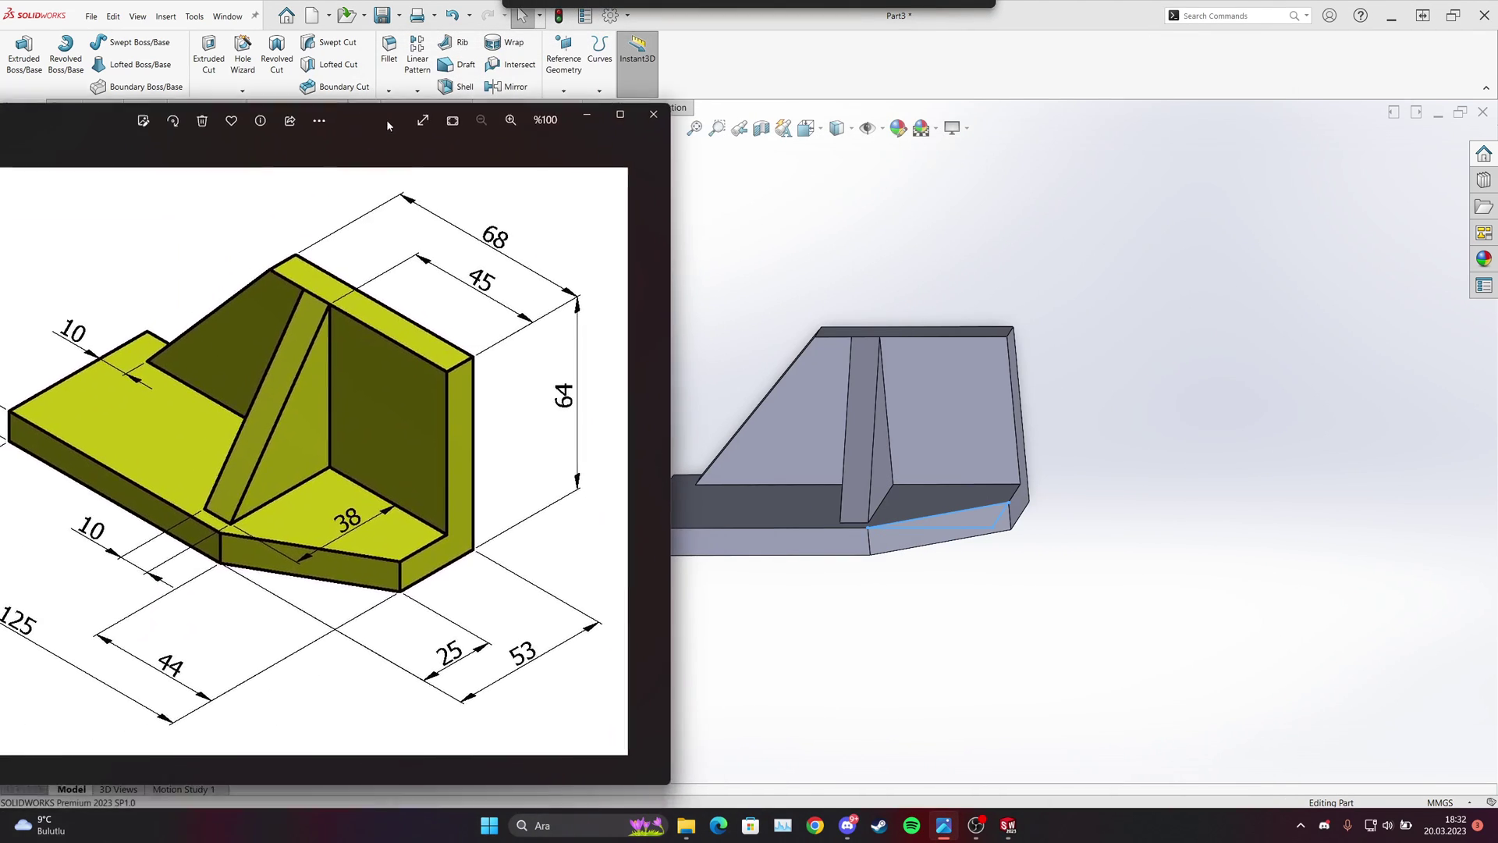
pyautogui.scroll(3, 836, 451)
pyautogui.scroll(-3, 846, 466)
pyautogui.scroll(3, 845, 466)
pyautogui.scroll(-2, 846, 466)
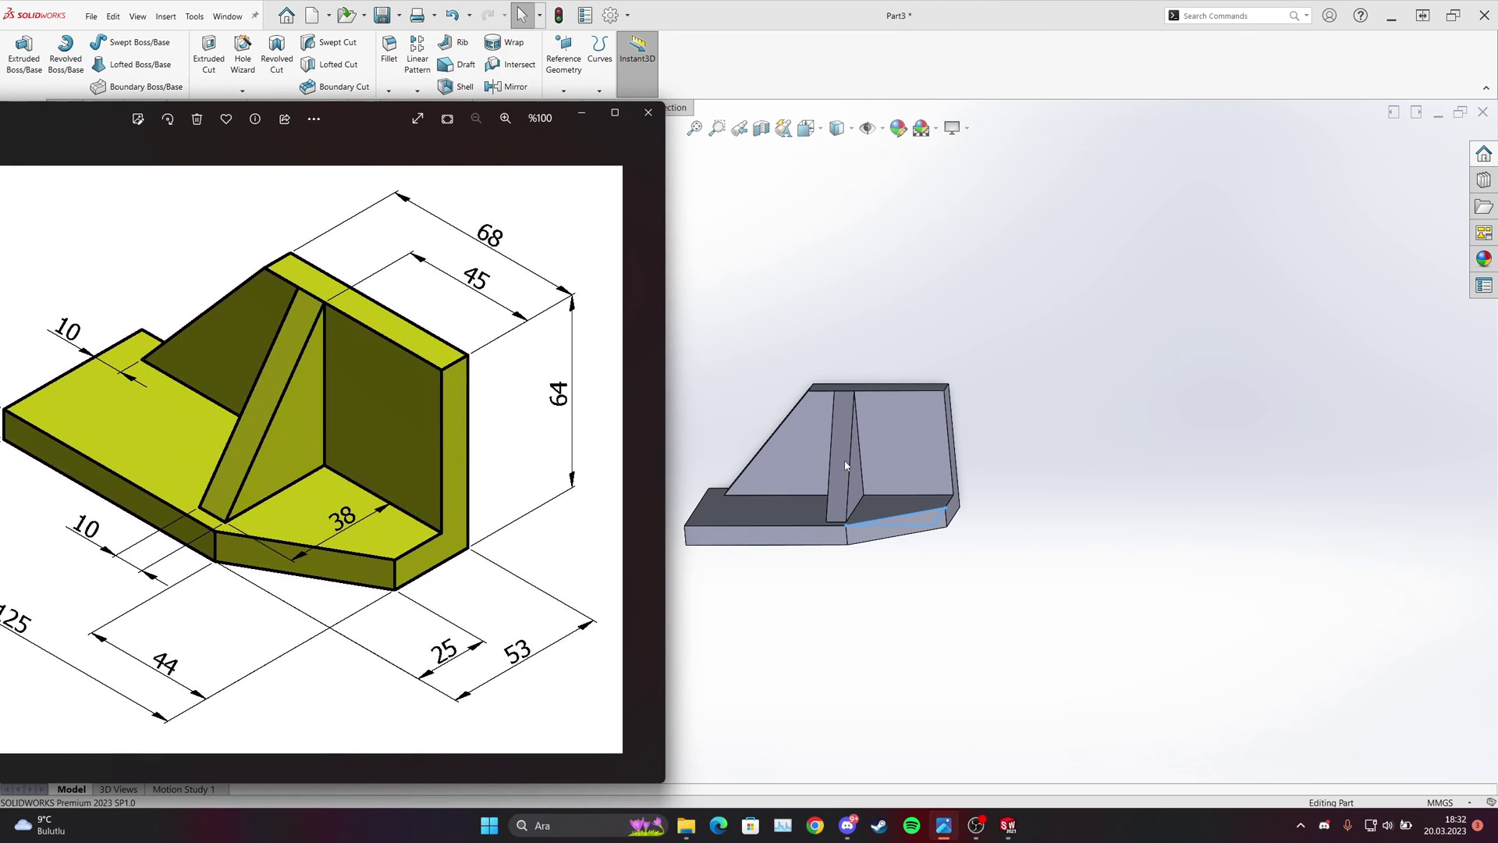
# Try a yellow-green face appearance, then cancel the change.
pyautogui.click(899, 129)
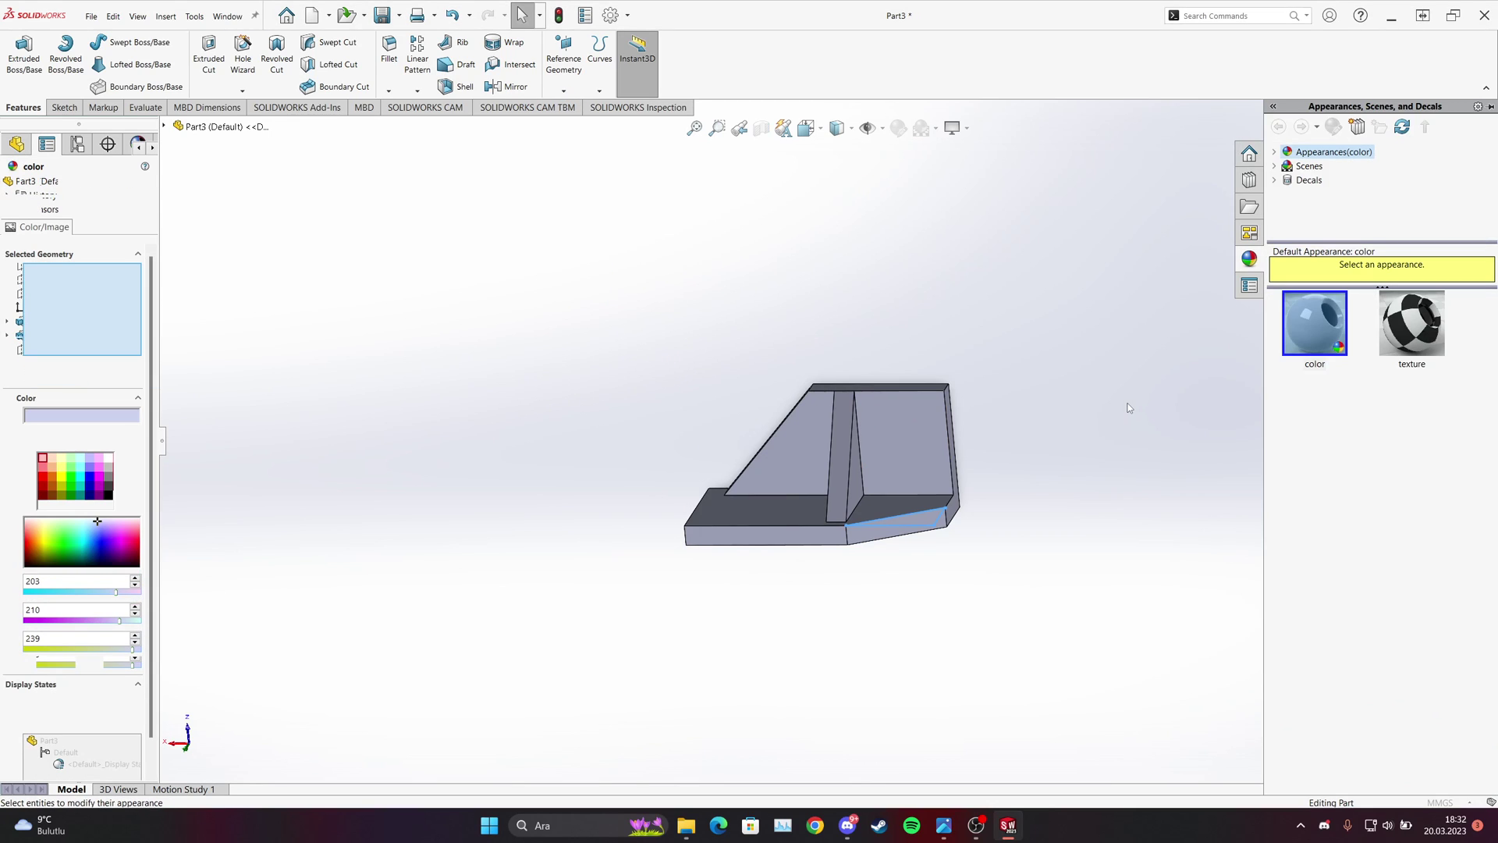
pyautogui.click(48, 544)
pyautogui.click(945, 826)
pyautogui.click(944, 826)
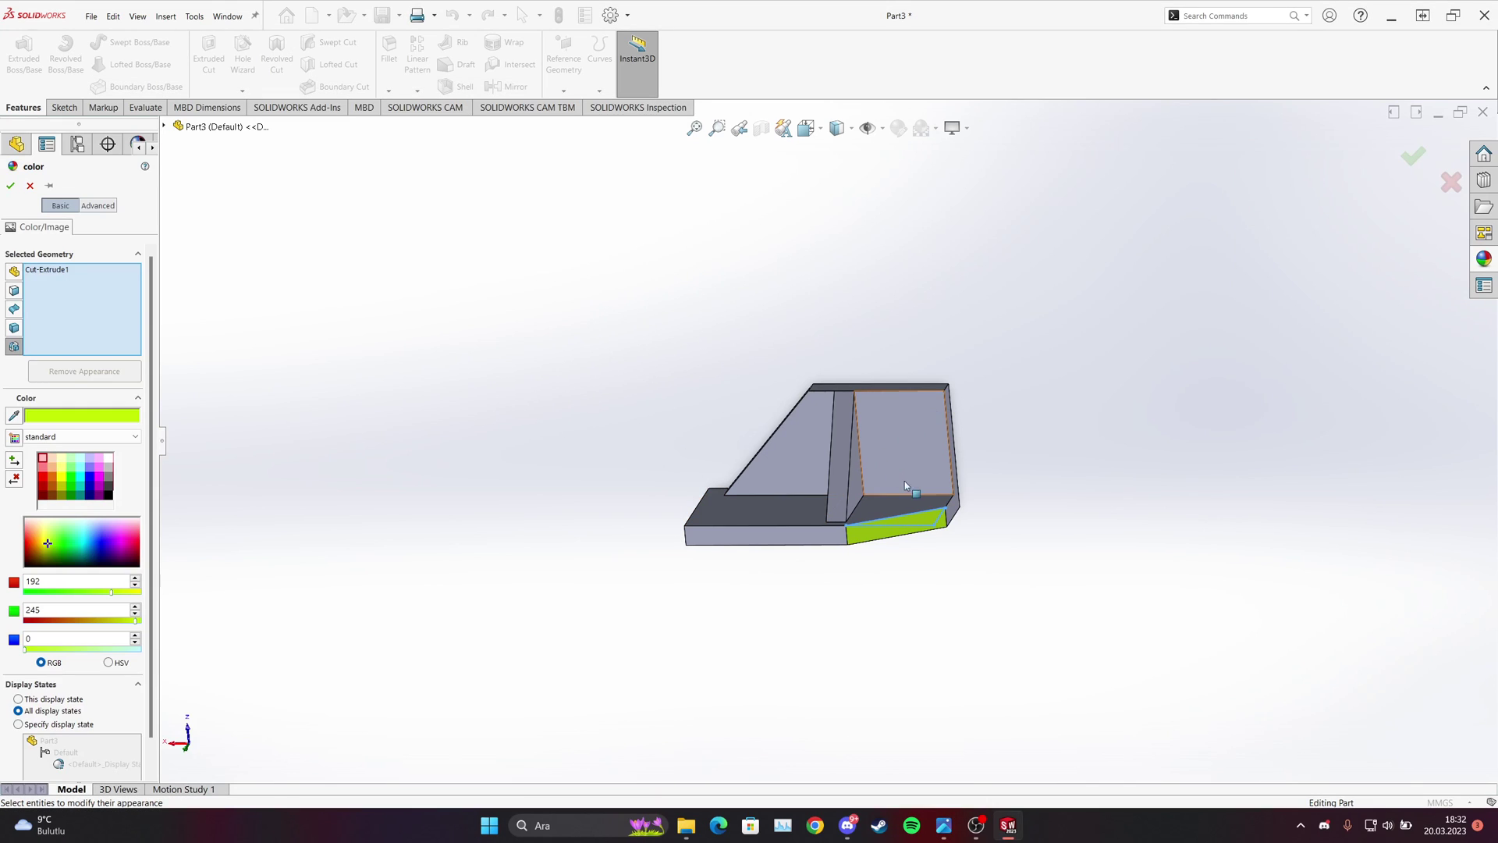
pyautogui.click(30, 185)
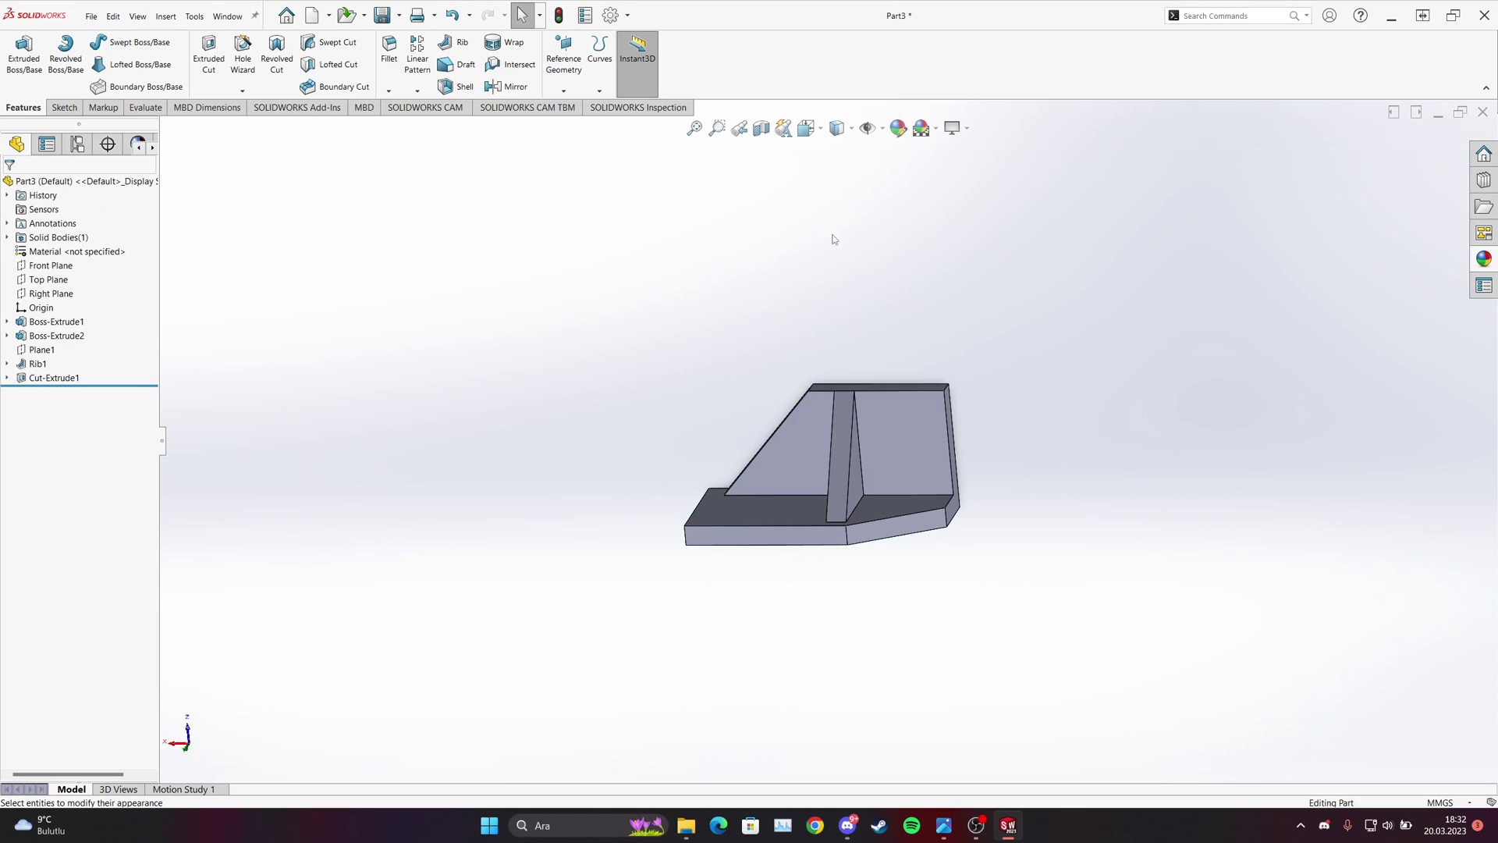
# Apply bright yellow (RGB 255, 248, 8) to the whole part and accept it.
pyautogui.click(899, 133)
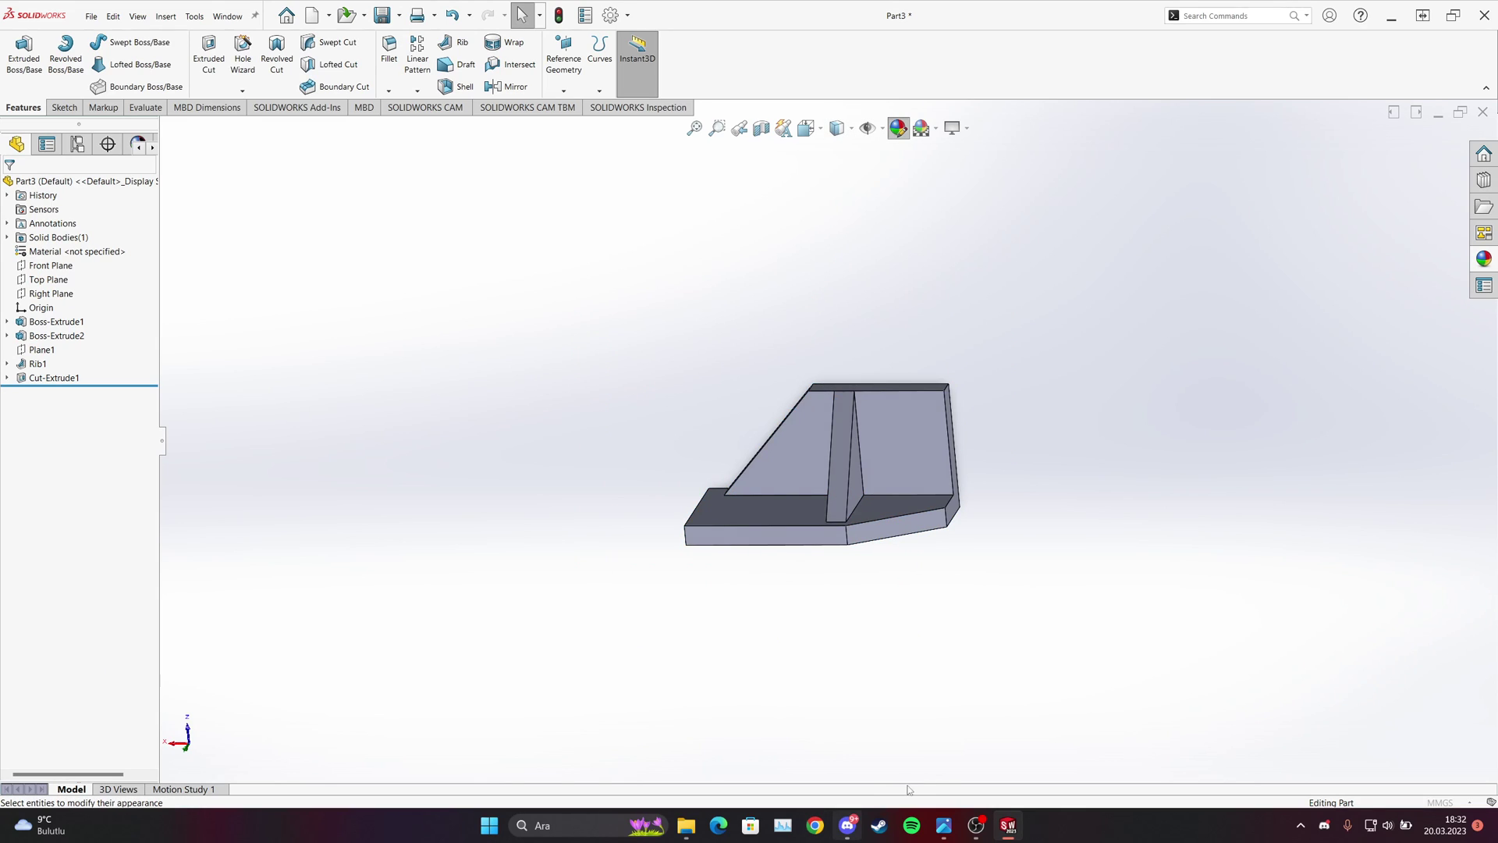
pyautogui.click(42, 546)
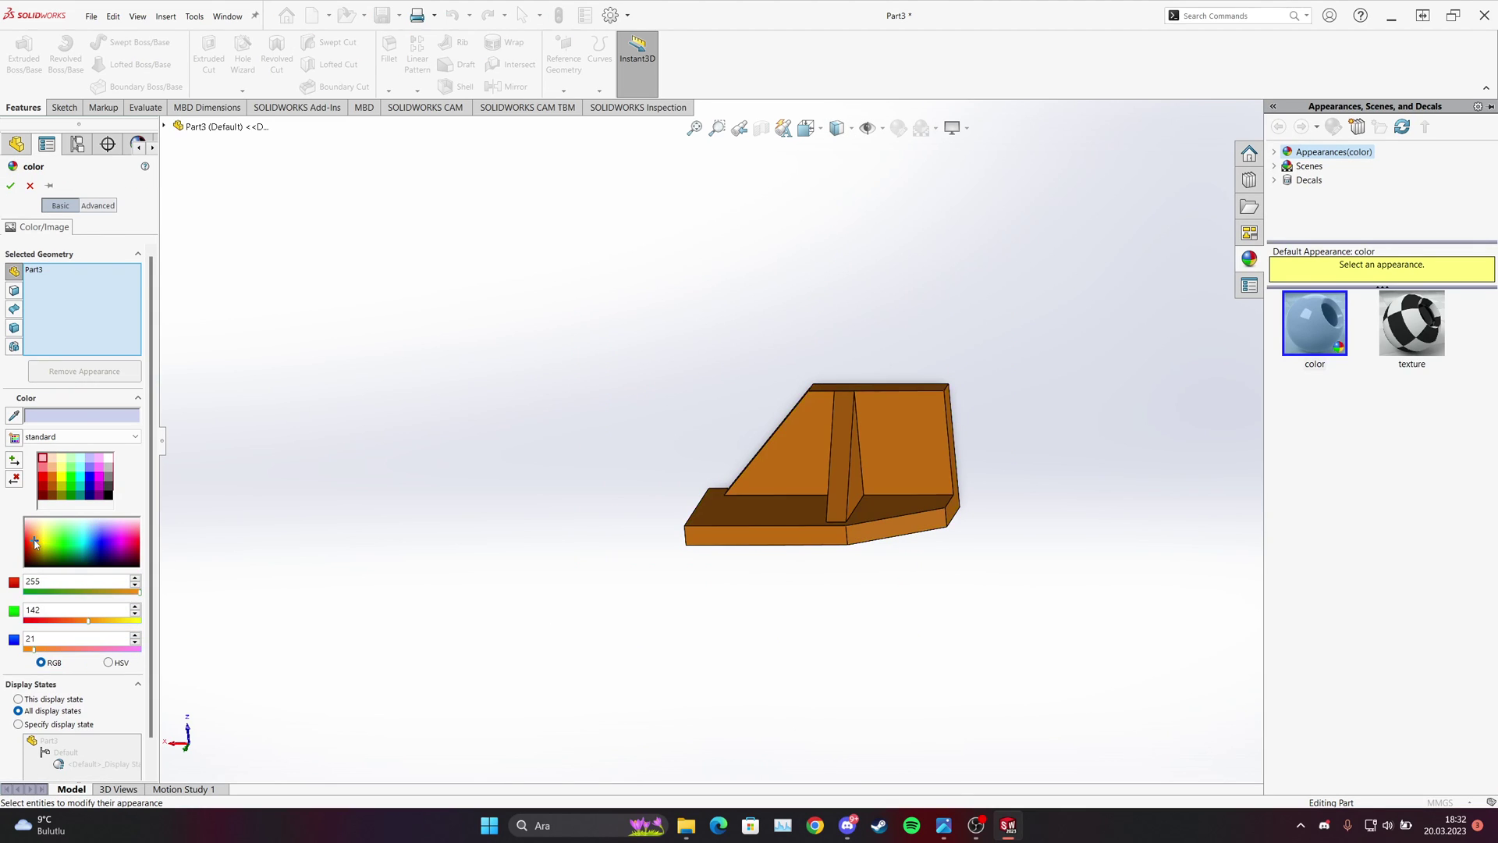
pyautogui.click(944, 825)
pyautogui.click(946, 829)
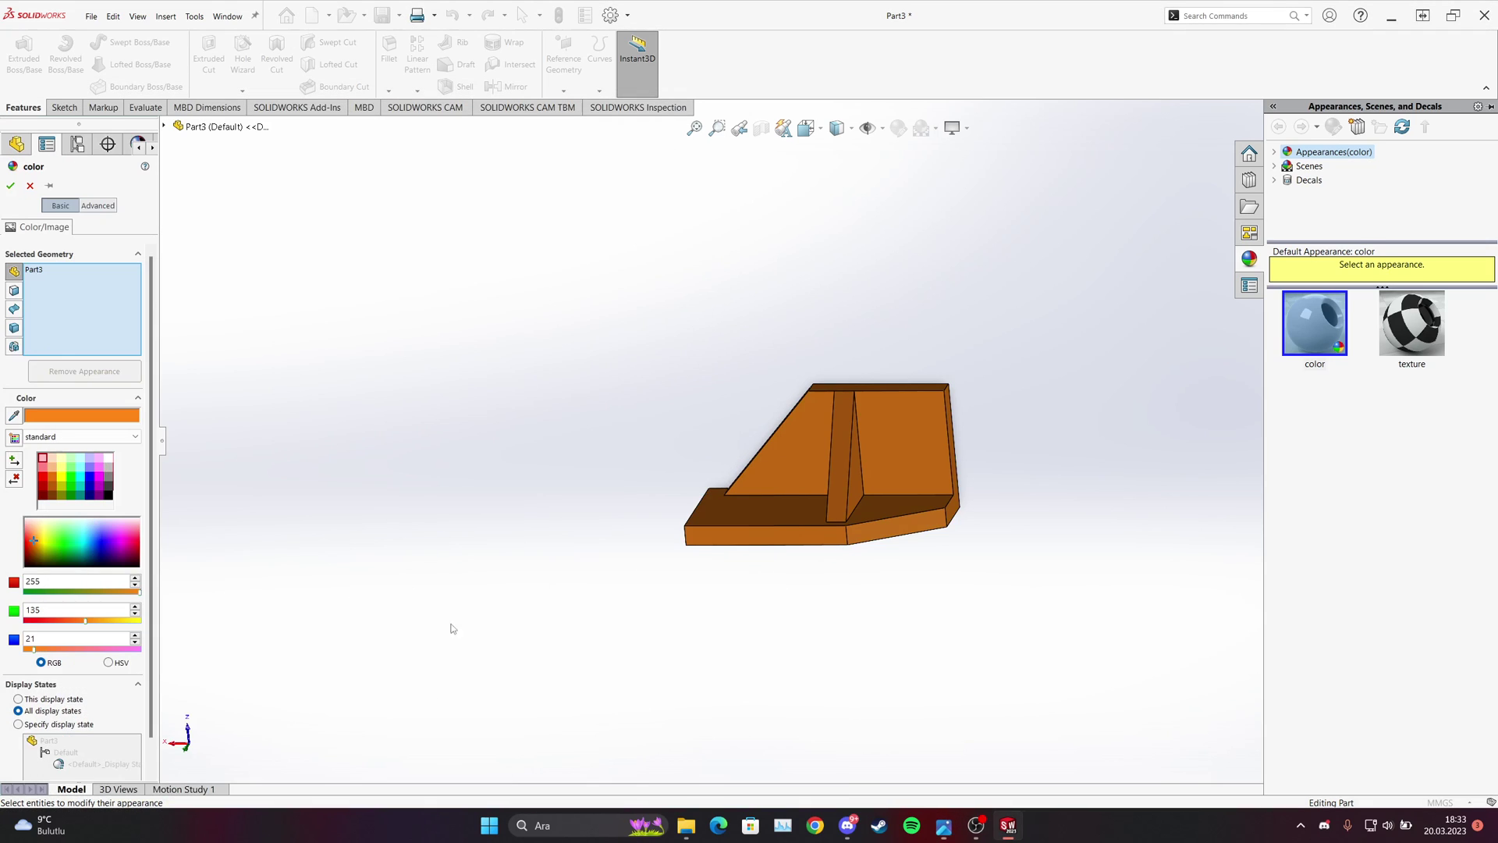
pyautogui.click(45, 544)
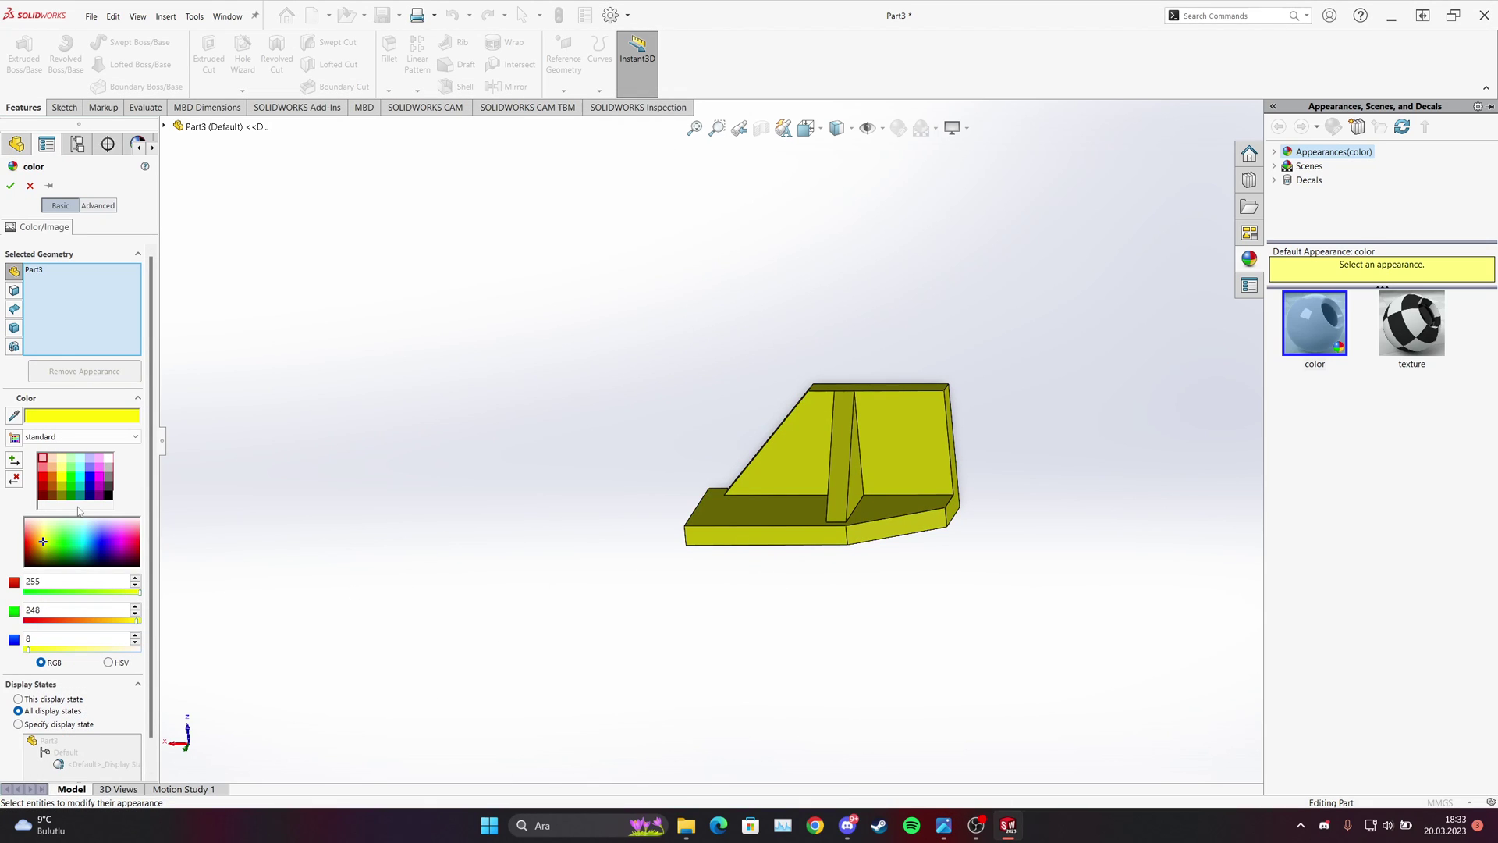
pyautogui.moveTo(831, 445)
pyautogui.mouseDown(button='middle')
pyautogui.moveTo(843, 451)
pyautogui.moveTo(835, 436)
pyautogui.mouseUp(button='middle')
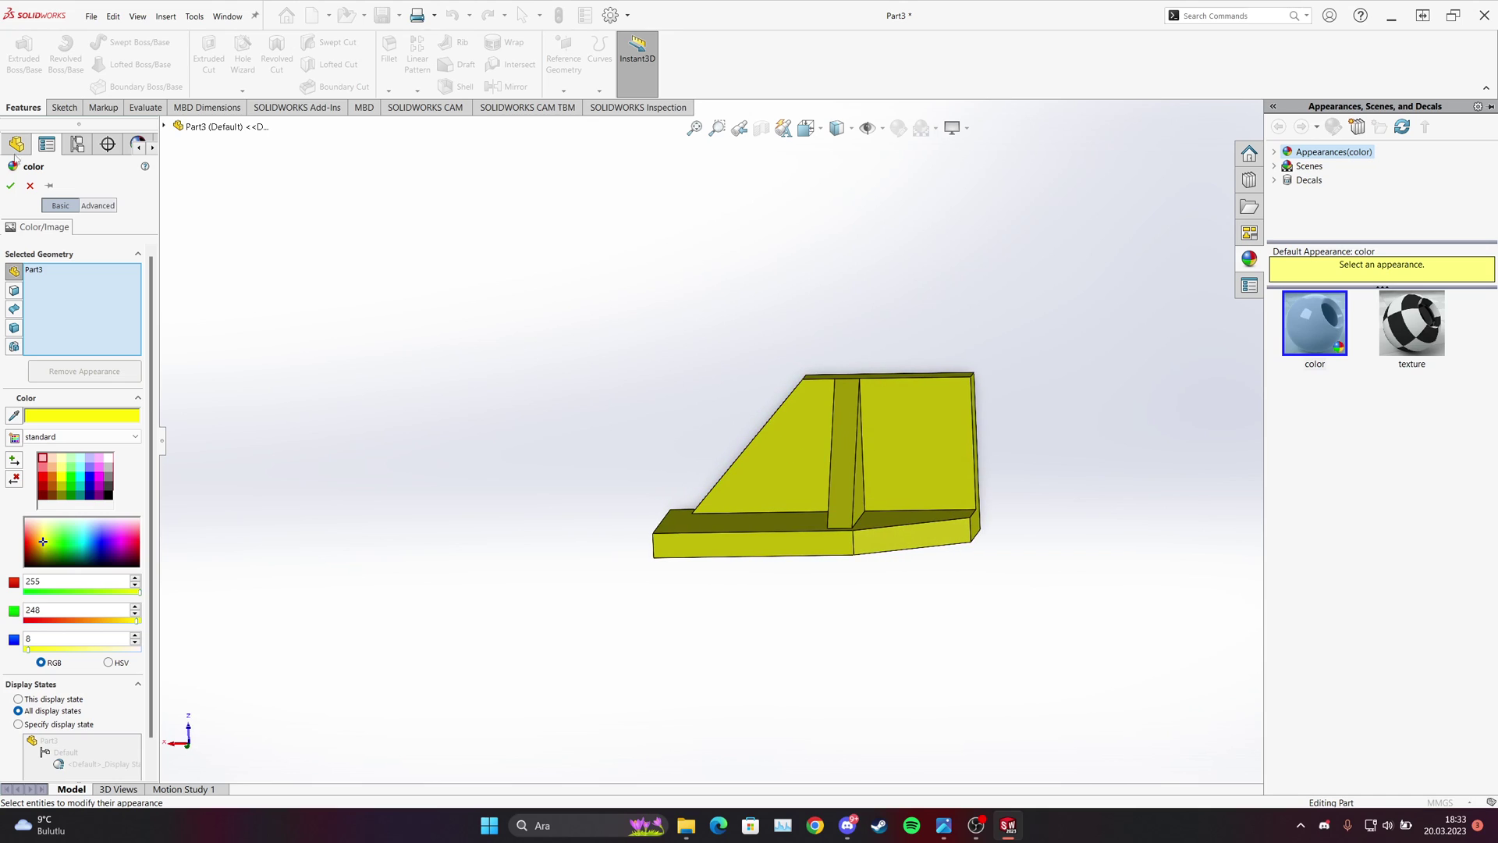
pyautogui.click(11, 186)
pyautogui.moveTo(819, 525); pyautogui.dragTo(870, 546, button='middle')
# Show the Resources pane, place the 1.jpg reference at left, and zoom the yellow bracket.
pyautogui.click(1249, 153)
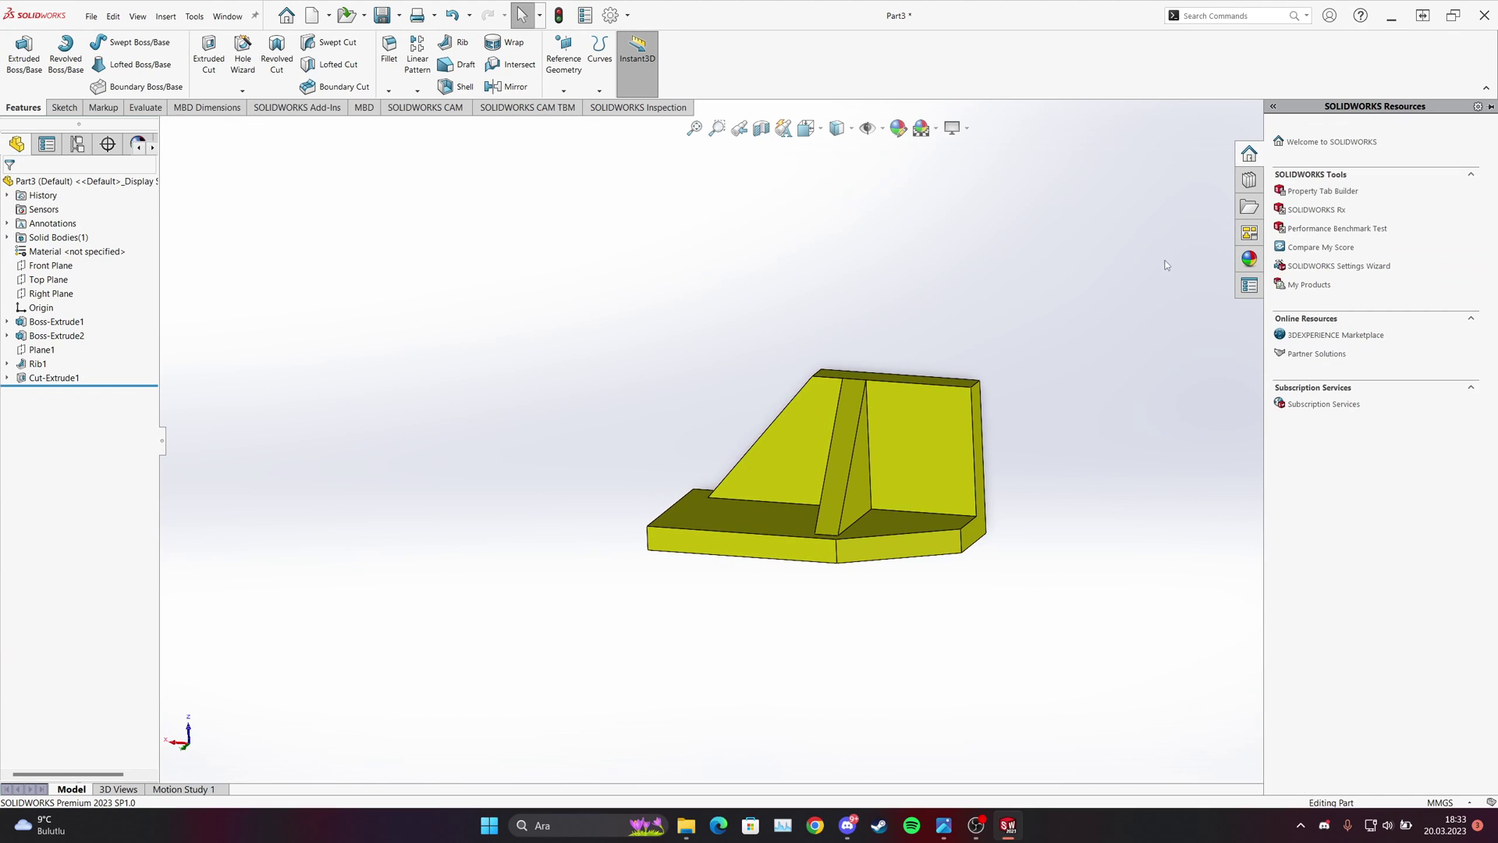
pyautogui.click(944, 824)
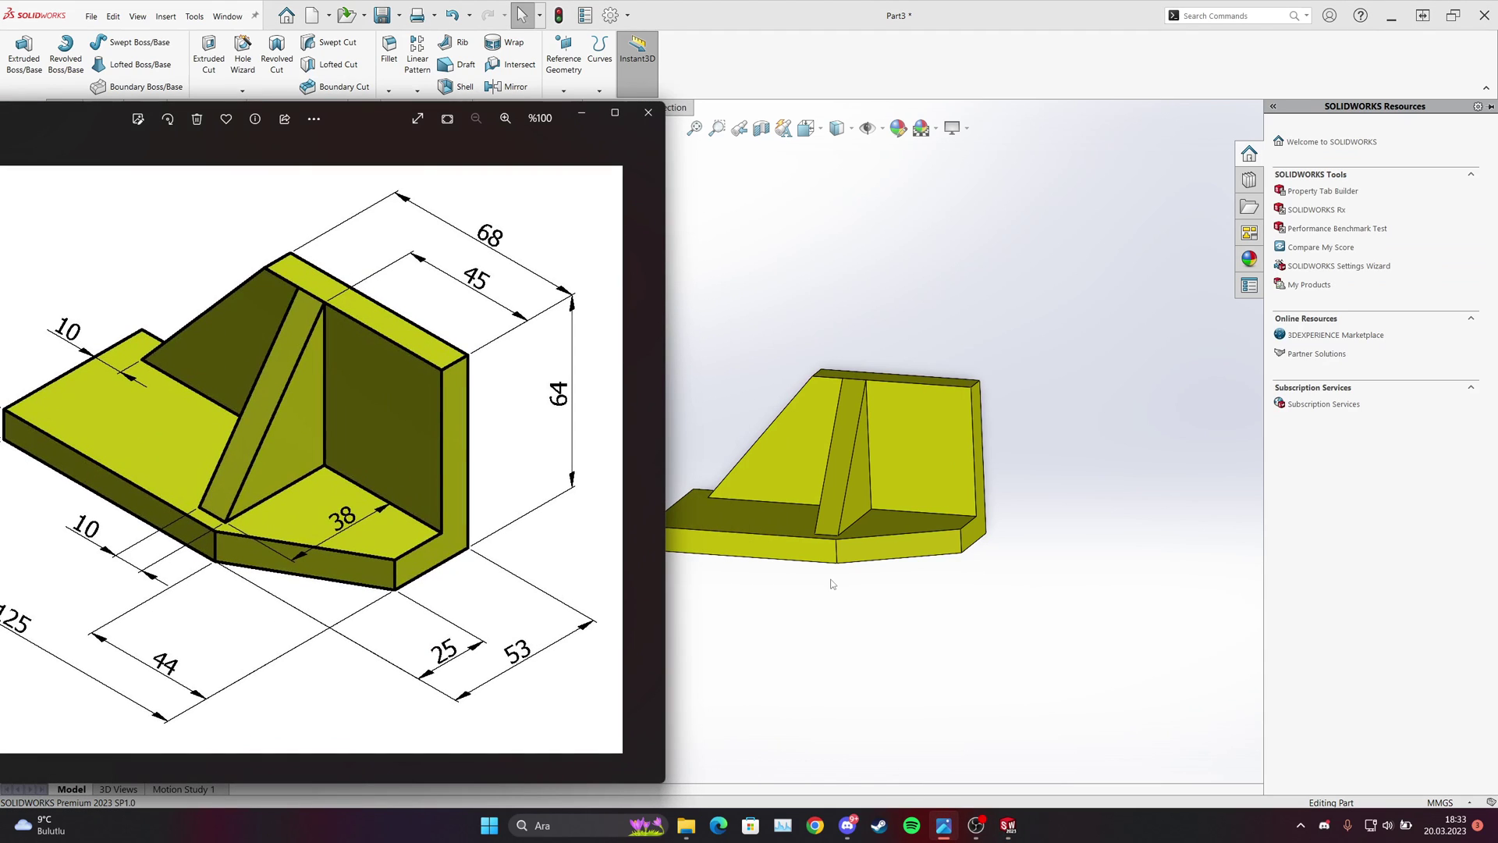
pyautogui.moveTo(382, 117); pyautogui.dragTo(370, 88)
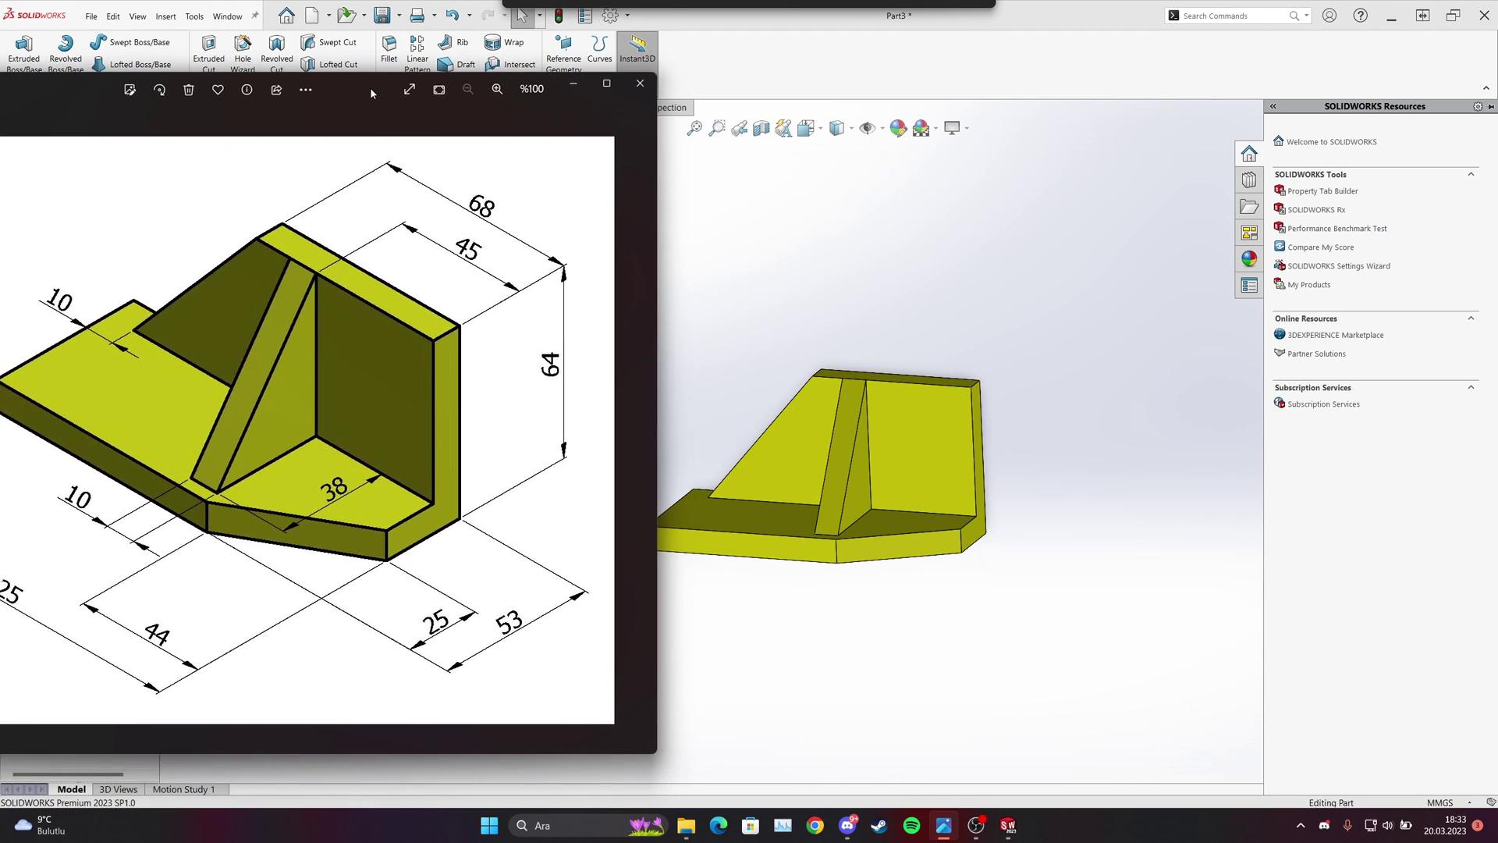
pyautogui.scroll(4, 901, 530)
pyautogui.scroll(-4, 902, 530)
pyautogui.scroll(4, 794, 438)
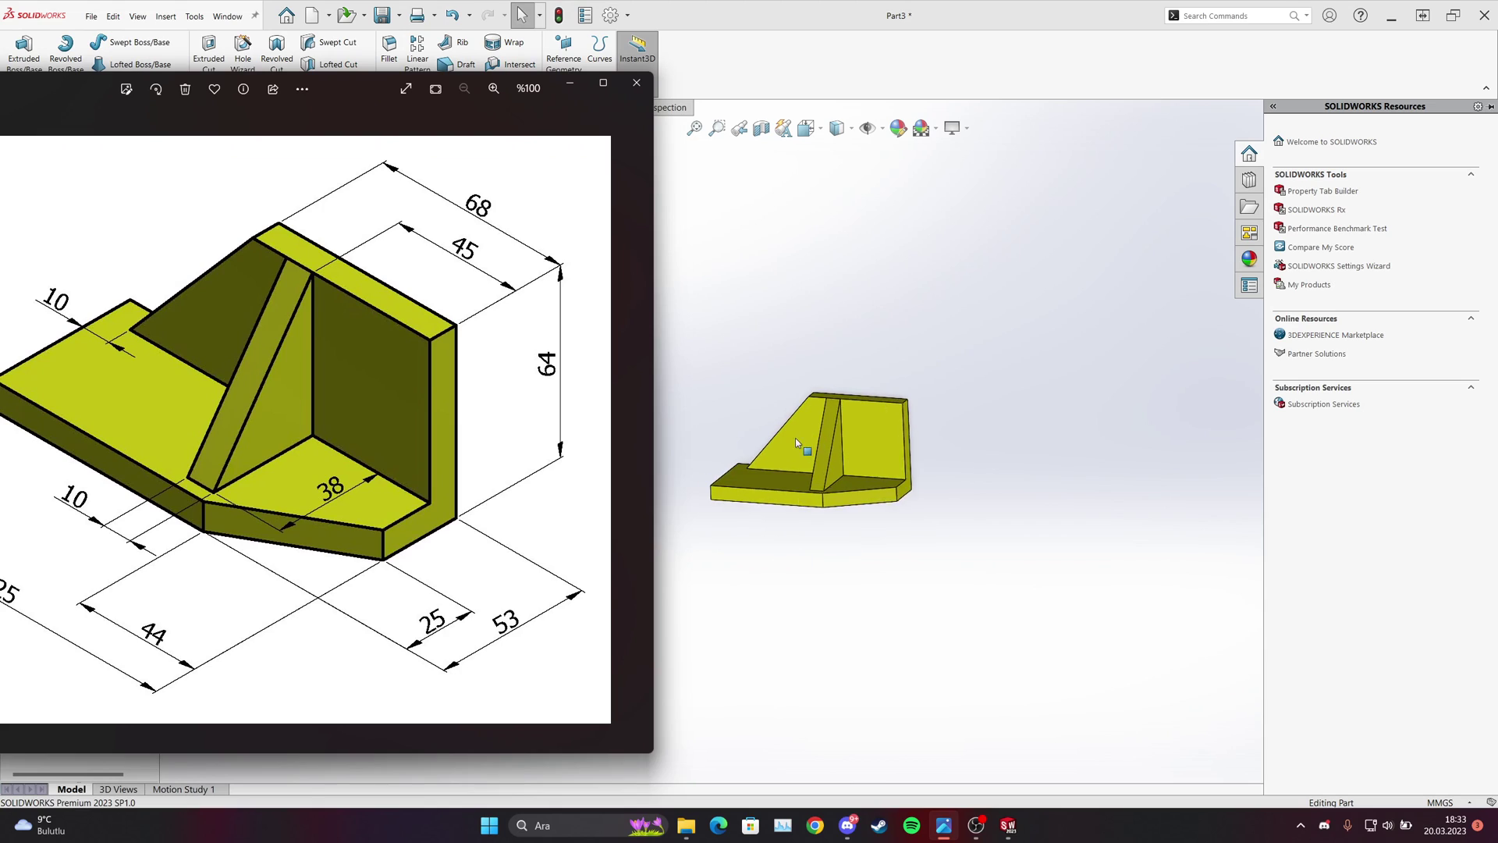
pyautogui.scroll(-5, 765, 500)
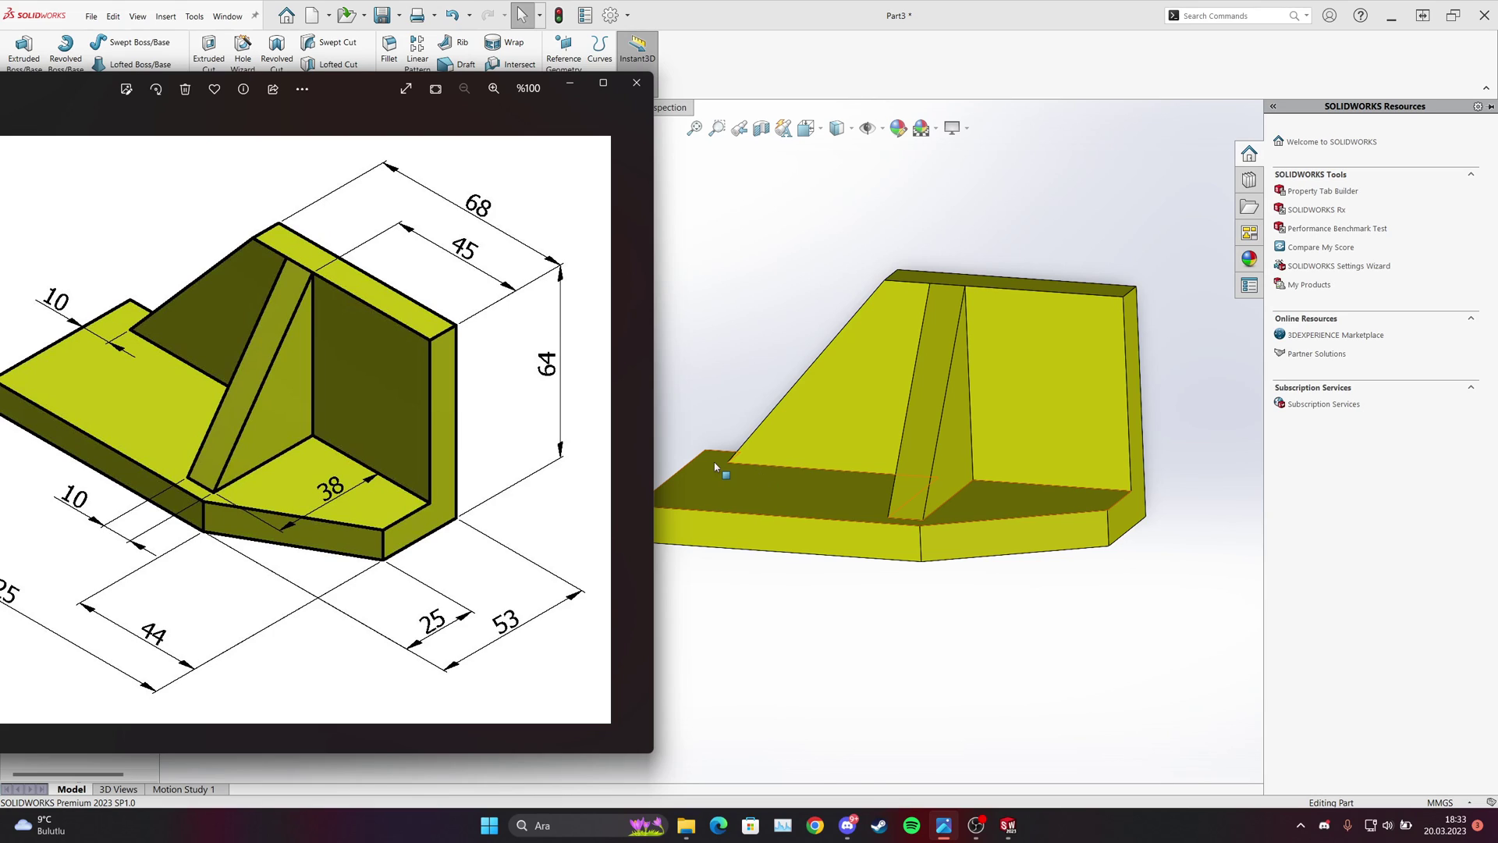
pyautogui.scroll(3, 818, 453)
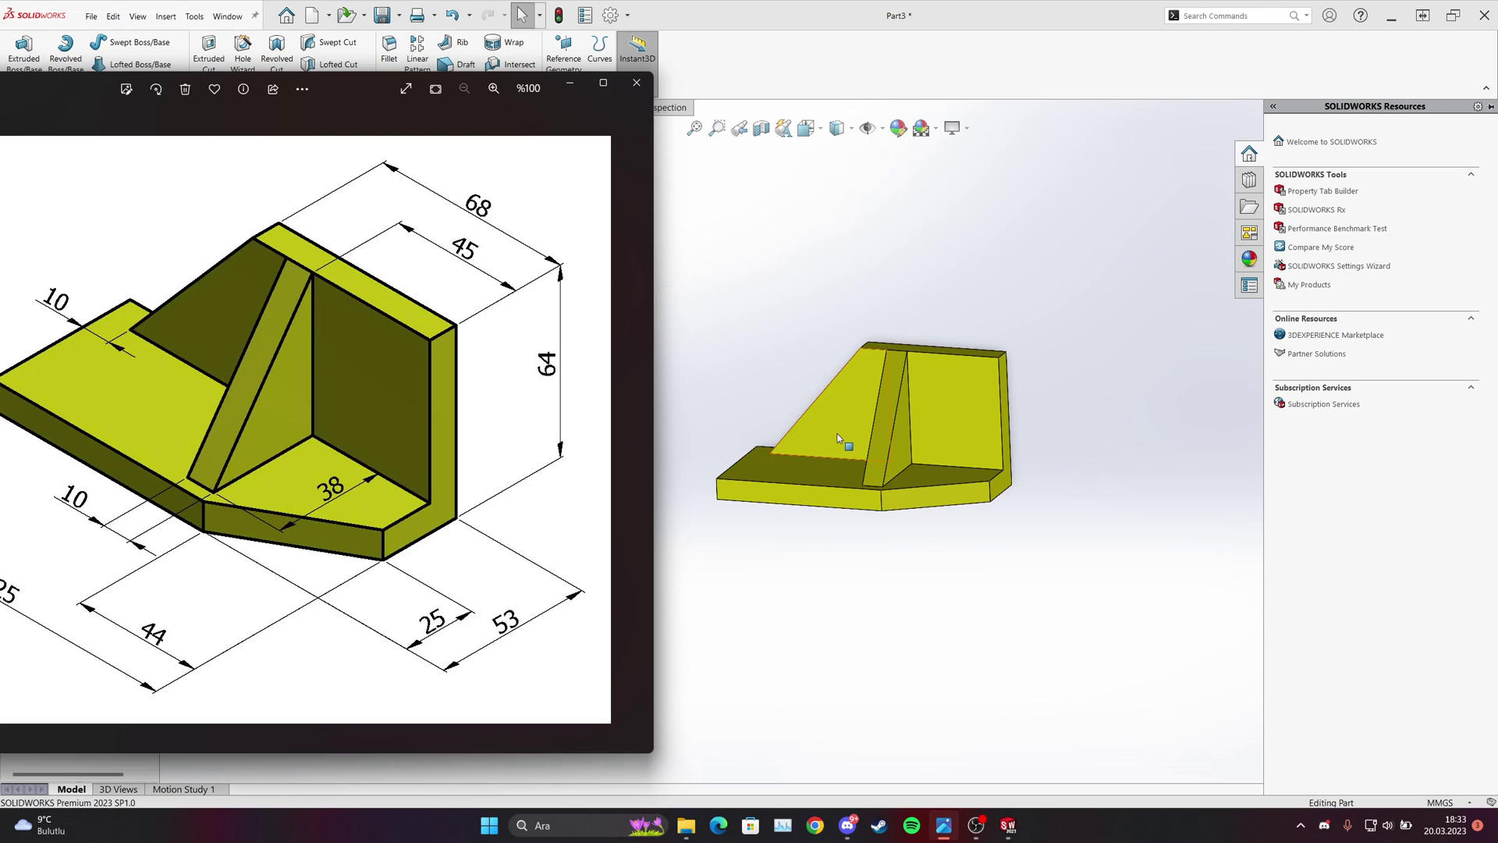